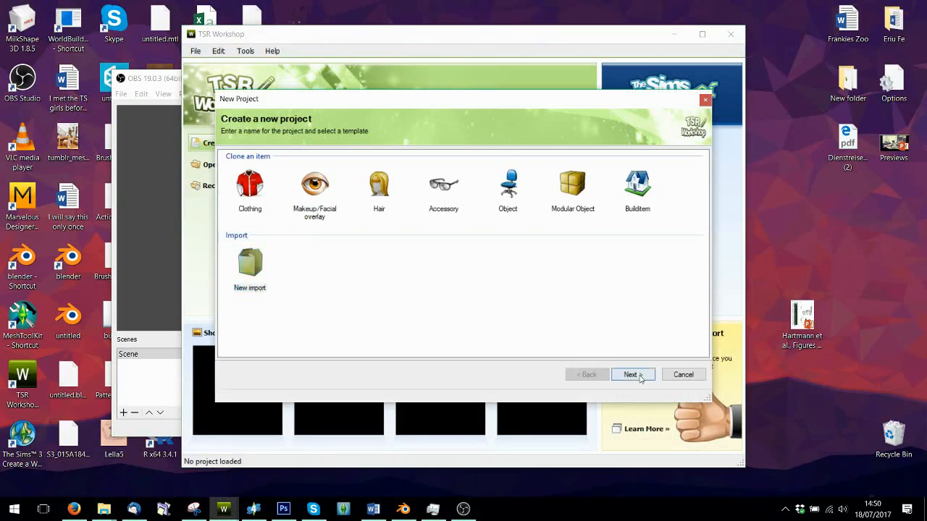
# Import the package file deggdegg_af_leahlillith4t3malibu as a new TSR Workshop project
pyautogui.click(630, 374)
pyautogui.click(674, 171)
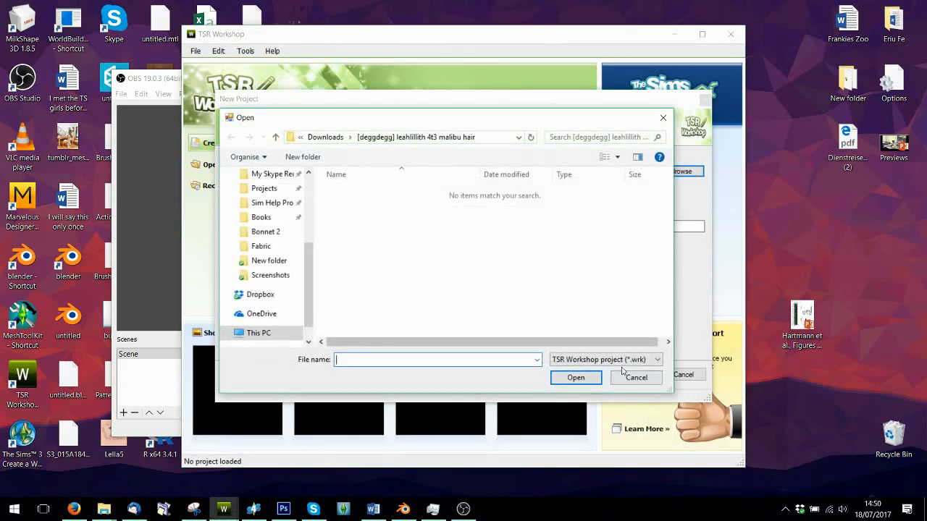
pyautogui.click(606, 359)
pyautogui.click(576, 380)
pyautogui.doubleClick(340, 191)
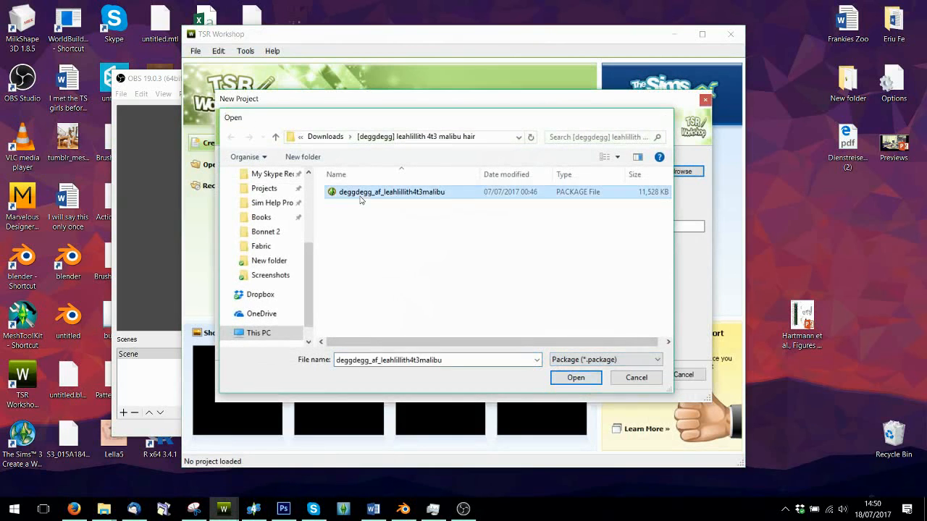
pyautogui.click(632, 374)
pyautogui.click(680, 375)
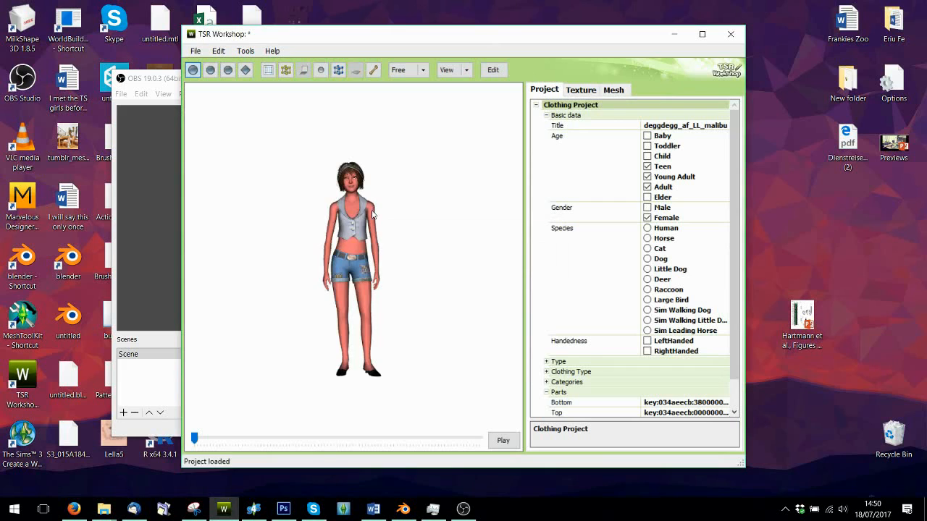
pyautogui.scroll(5, 370, 223)
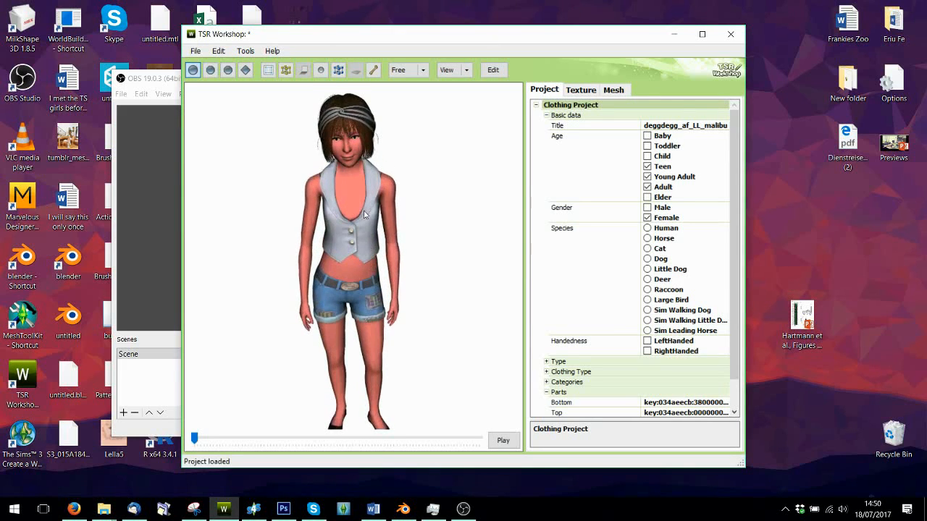
pyautogui.click(582, 89)
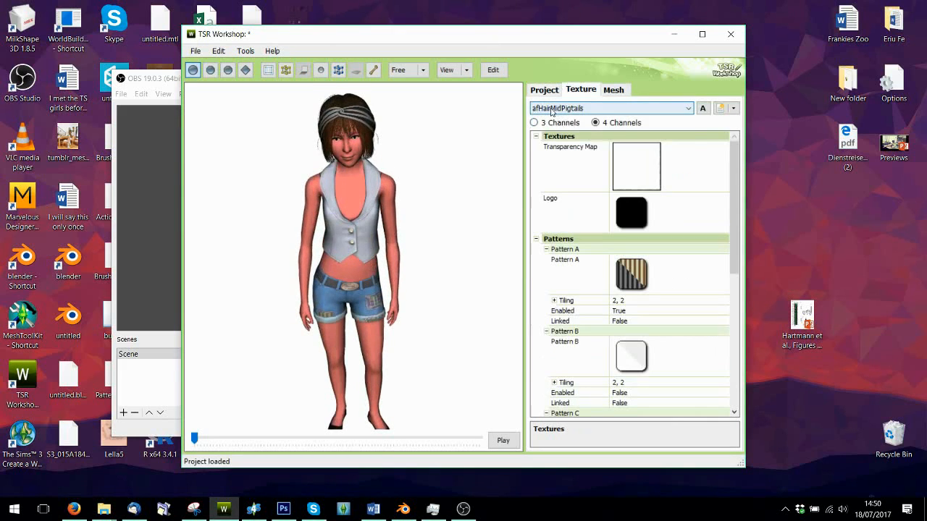
pyautogui.click(552, 109)
pyautogui.click(570, 107)
# Export the very high level of detail hair mesh as a Wavefront Object file named Hair
pyautogui.click(614, 89)
pyautogui.click(559, 127)
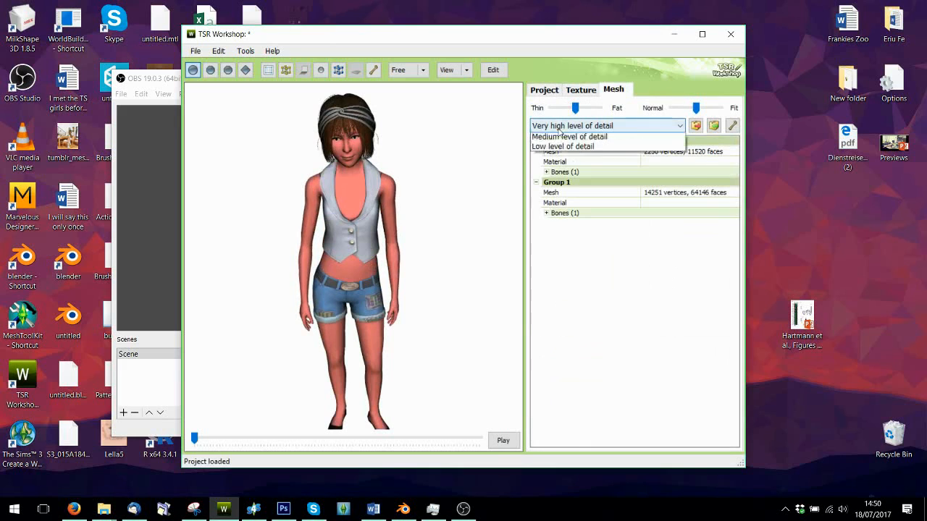
pyautogui.click(563, 128)
pyautogui.click(695, 126)
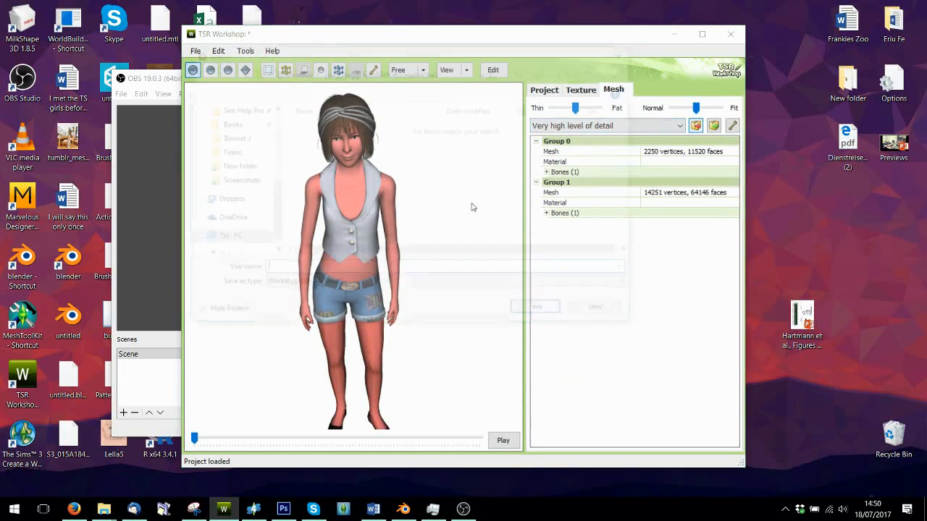
pyautogui.click(316, 285)
pyautogui.click(318, 307)
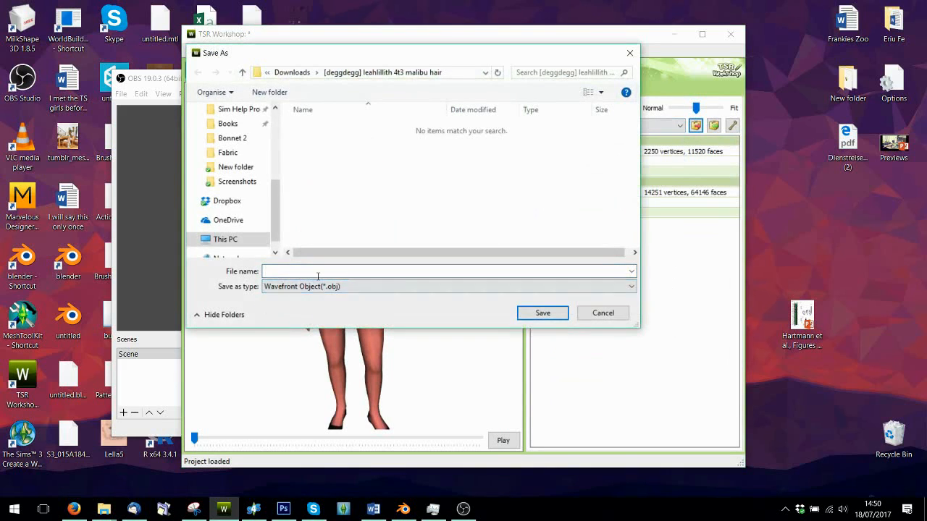
pyautogui.click(321, 271)
pyautogui.write('Ha')
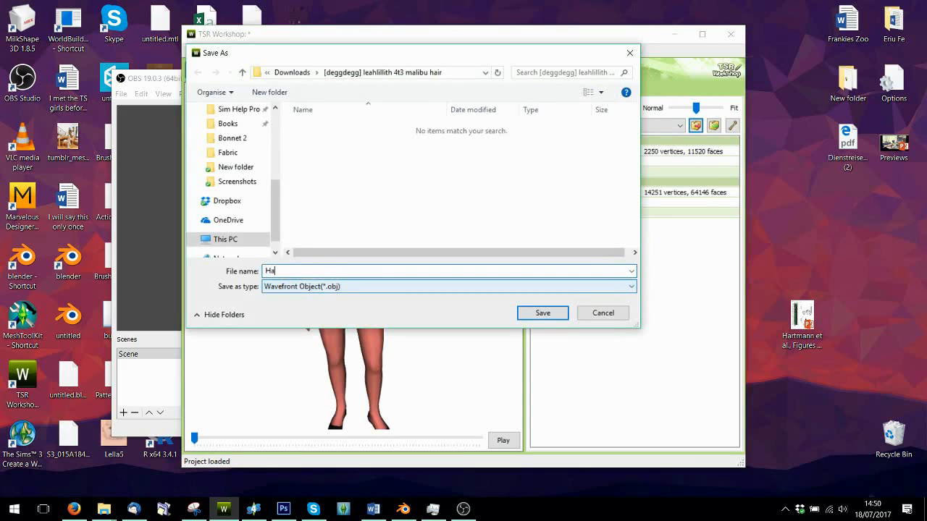
pyautogui.write('ir')
pyautogui.press('Return')
pyautogui.click(488, 295)
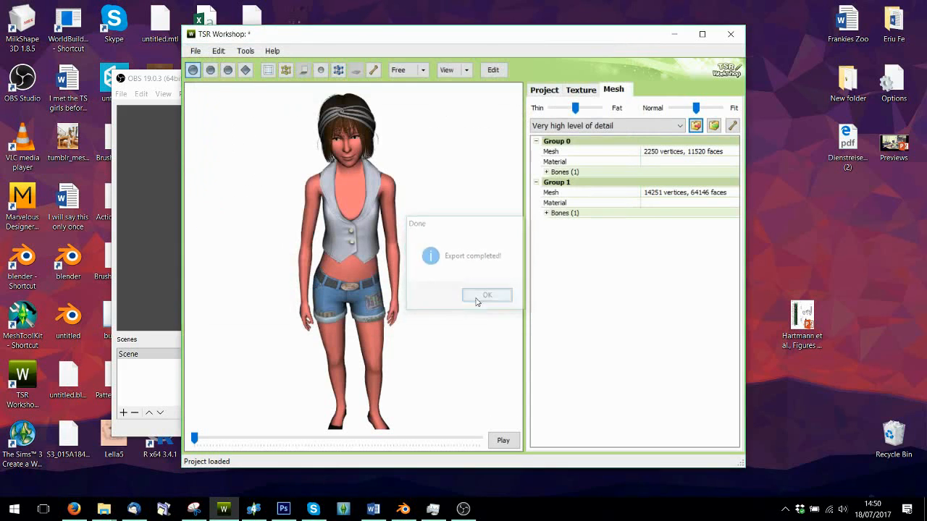
# Minimize the open windows and launch Blender from the desktop
pyautogui.click(674, 35)
pyautogui.click(580, 81)
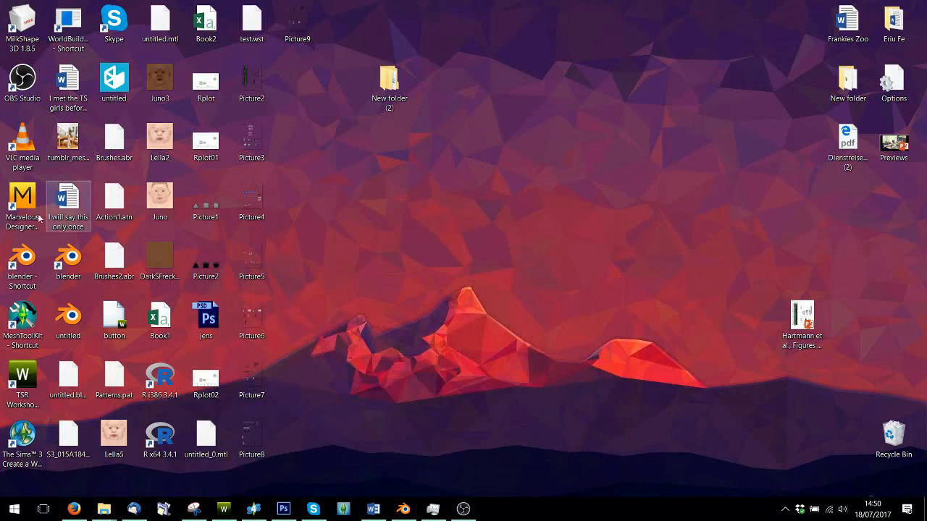
pyautogui.doubleClick(21, 262)
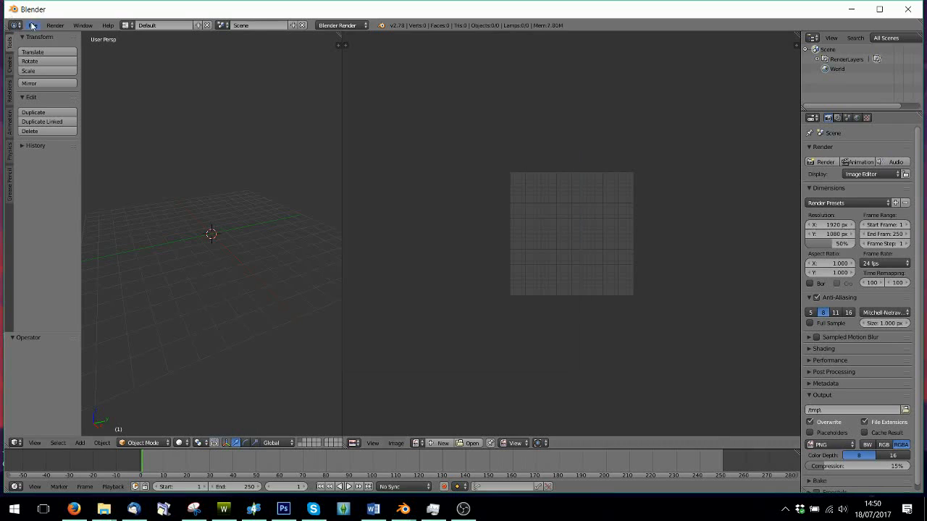
# Import Hair.obj as a Wavefront mesh from the malibu hair folder in Downloads
pyautogui.click(32, 26)
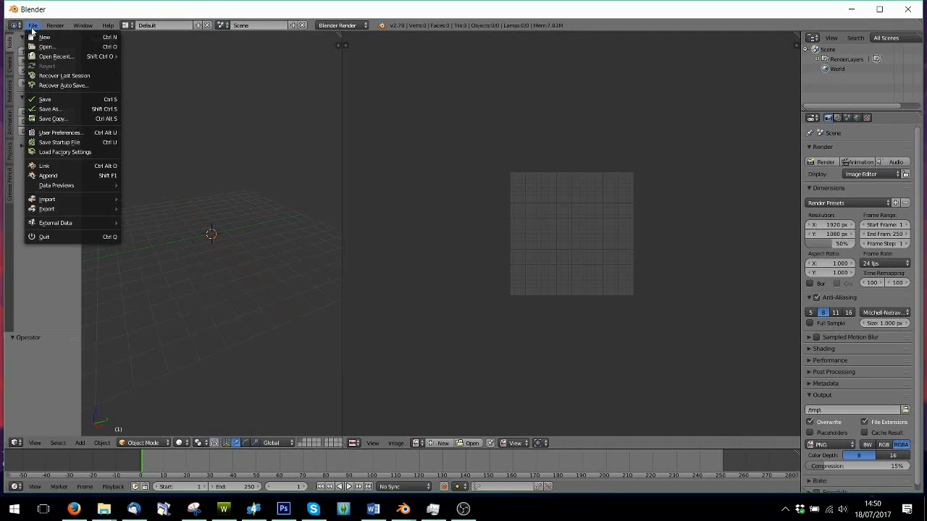
pyautogui.moveTo(58, 199)
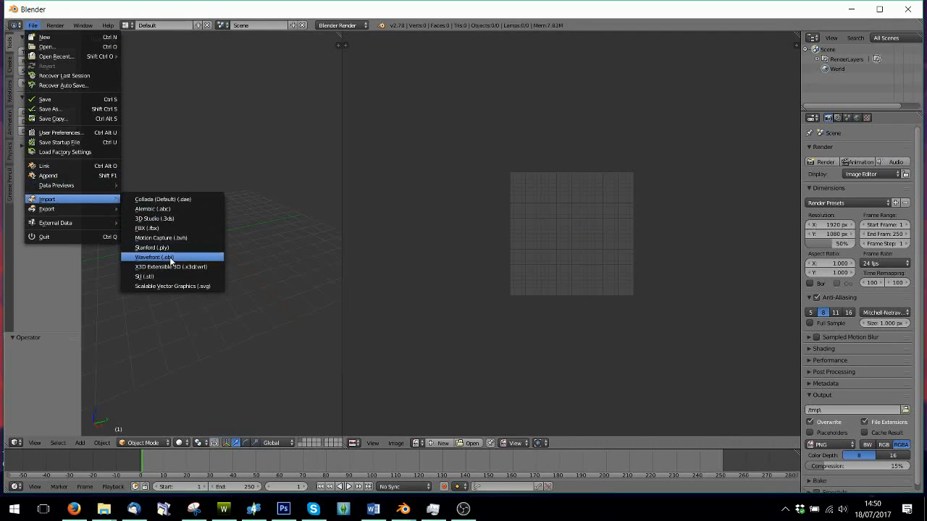
pyautogui.click(155, 257)
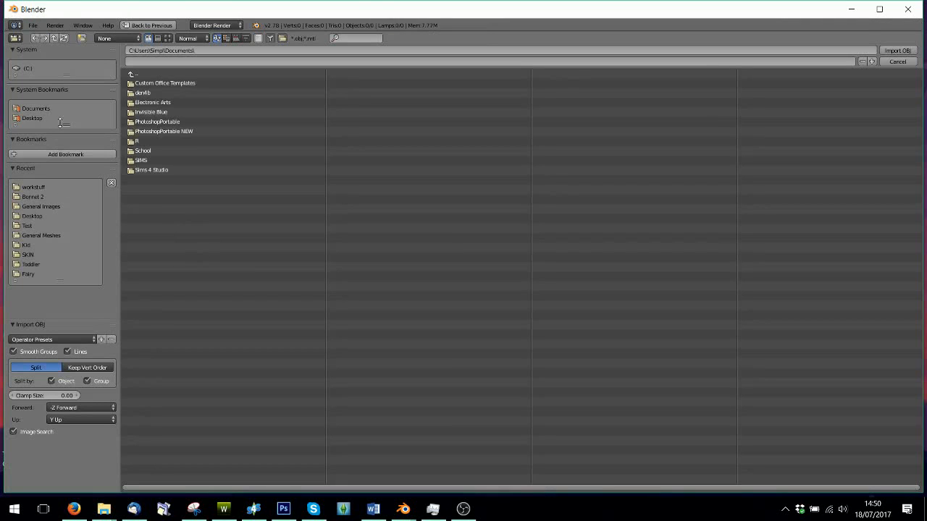
pyautogui.click(133, 75)
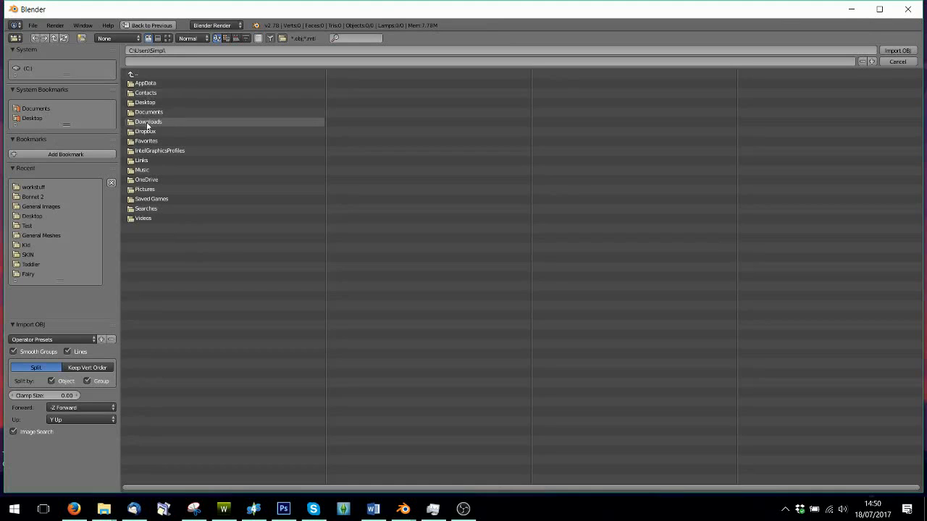
pyautogui.click(146, 121)
pyautogui.click(144, 83)
pyautogui.click(143, 84)
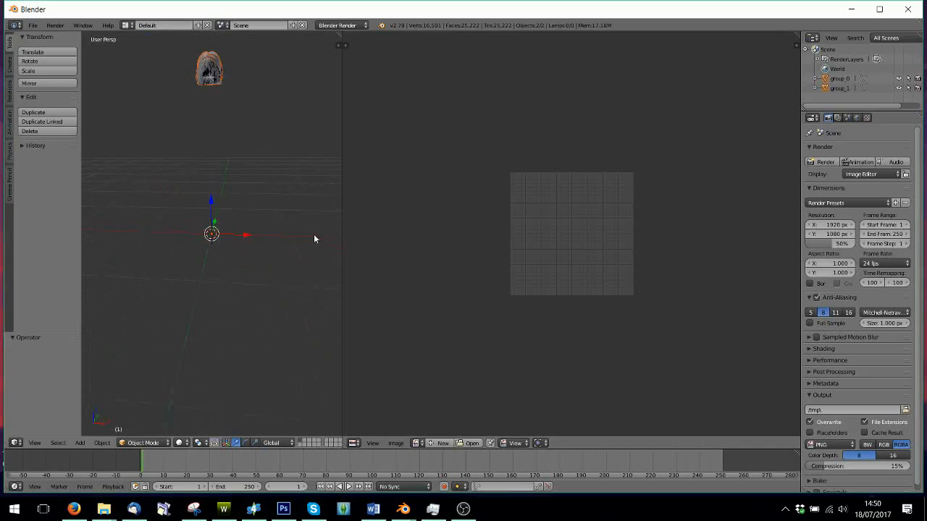
pyautogui.moveTo(314, 235); pyautogui.dragTo(244, 265, button='middle')
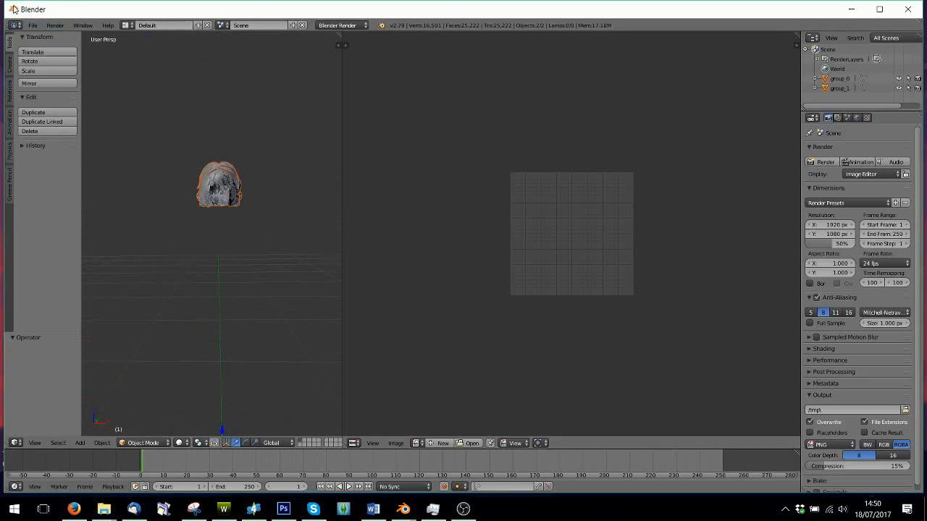
# Import the face mesh puface.obj from the General Meshes folder
pyautogui.click(33, 26)
pyautogui.moveTo(67, 199)
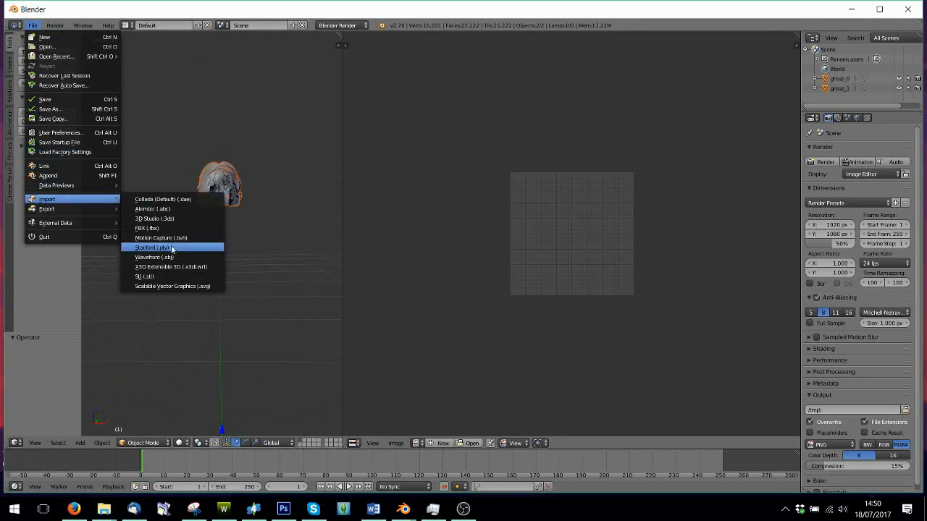
pyautogui.click(172, 249)
pyautogui.click(43, 216)
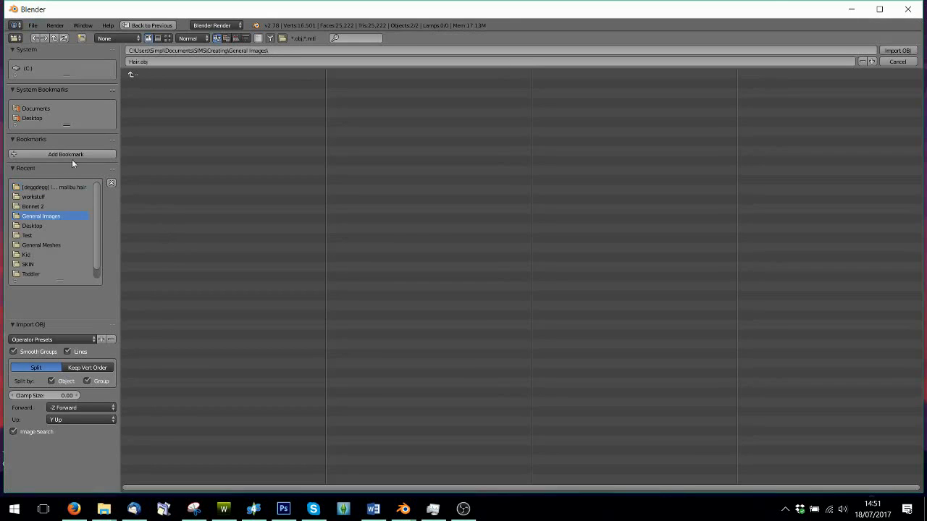
pyautogui.click(61, 245)
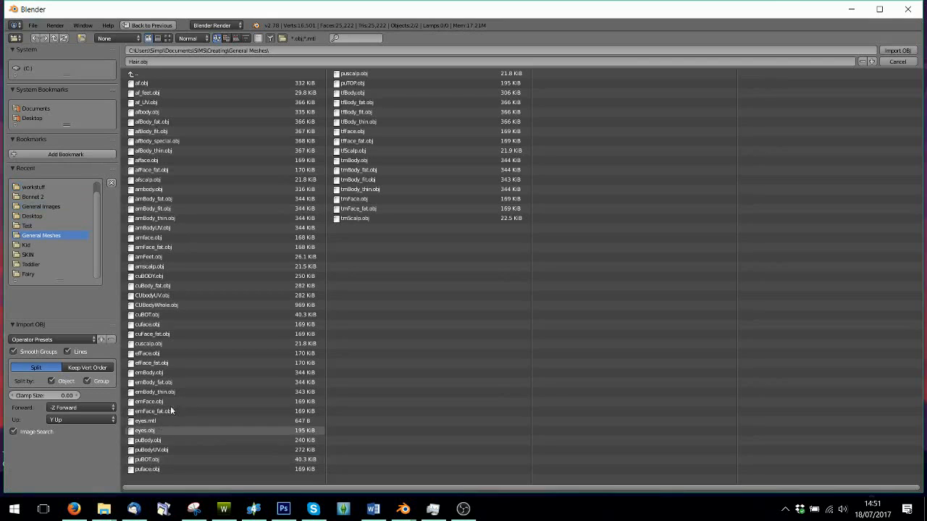
pyautogui.doubleClick(148, 469)
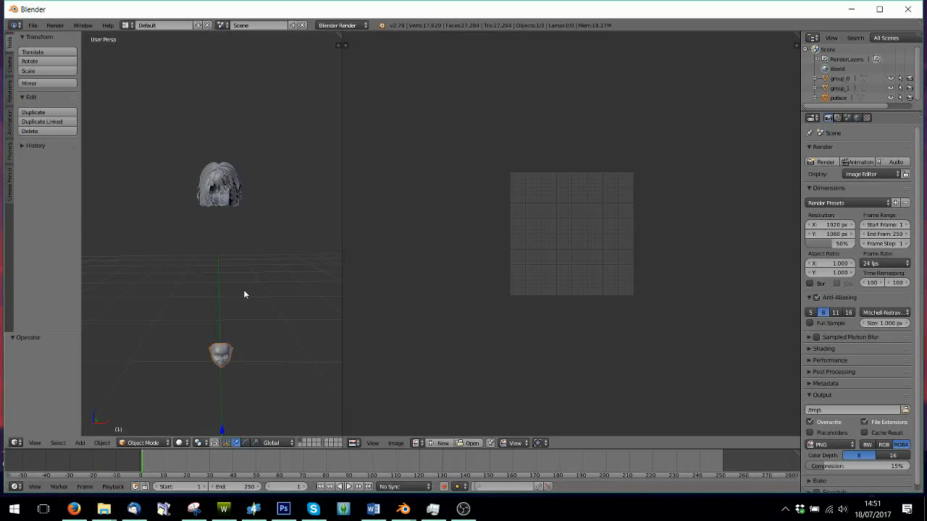
# Import the scalp mesh puscalp.obj from the General Meshes folder
pyautogui.click(33, 25)
pyautogui.moveTo(54, 200)
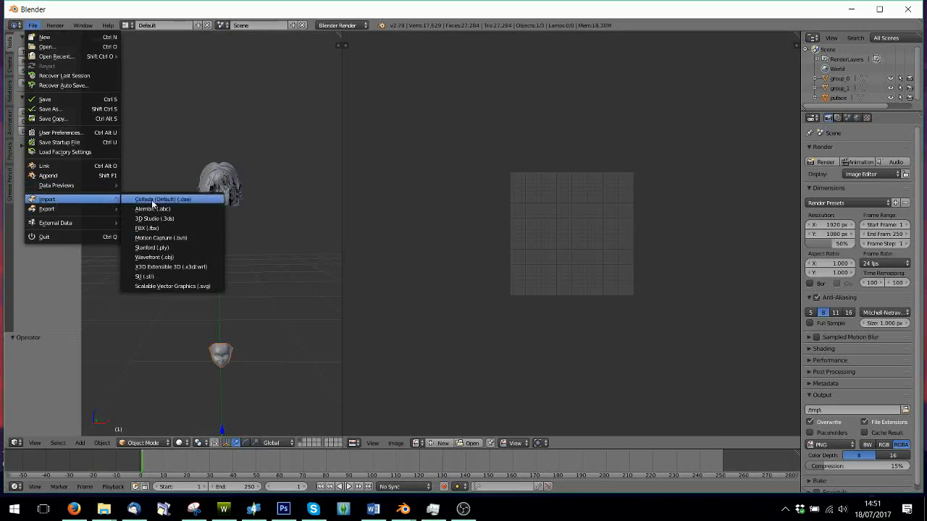
pyautogui.click(153, 257)
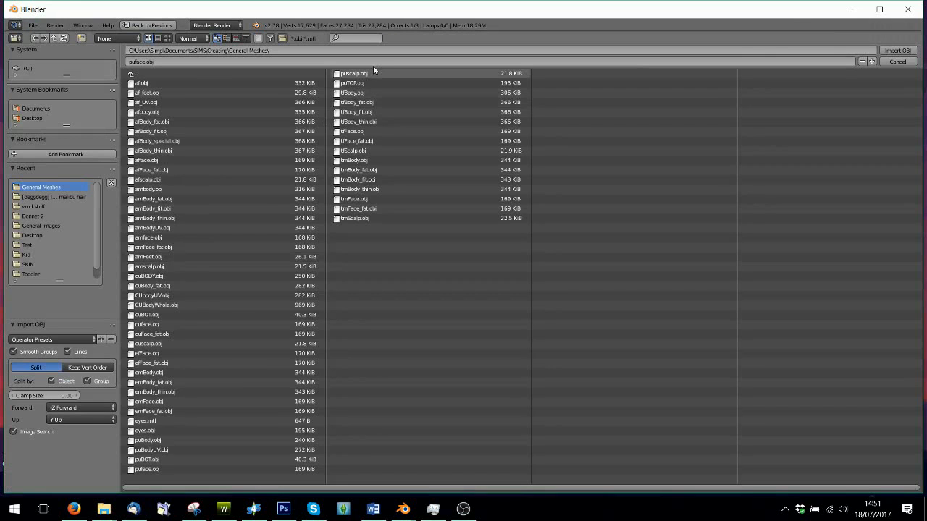
pyautogui.doubleClick(373, 74)
pyautogui.scroll(2, 226, 334)
pyautogui.scroll(-3, 254, 362)
pyautogui.moveTo(263, 367); pyautogui.dragTo(276, 334, button='middle')
# Widen the 3D viewport and switch it to the front orthographic view
pyautogui.moveTo(343, 292); pyautogui.dragTo(747, 246)
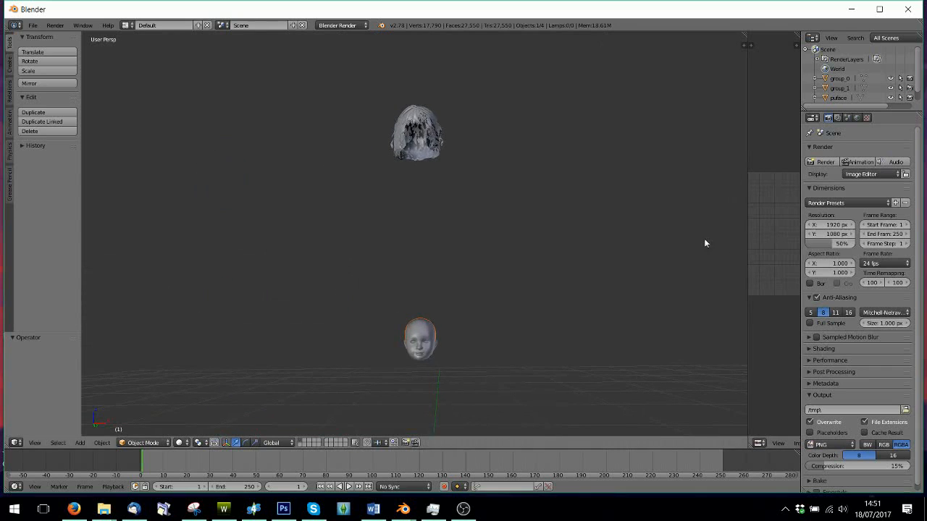
pyautogui.scroll(-1, 489, 279)
pyautogui.press('KP_5')
pyautogui.press('KP_1')
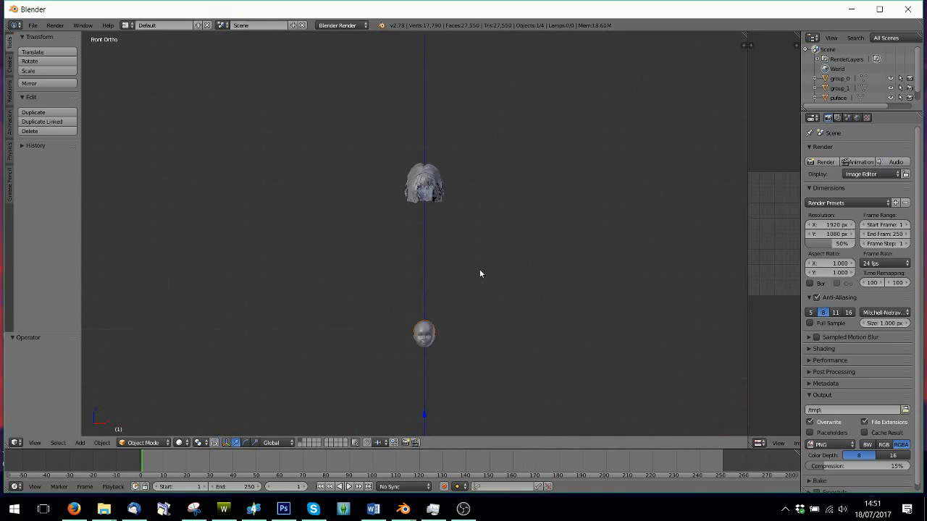
# Try to move the selected hair groups down along Z in Edit Mode, undo the move and return to Object Mode
pyautogui.rightClick(427, 184)
pyautogui.scroll(-1, 876, 62)
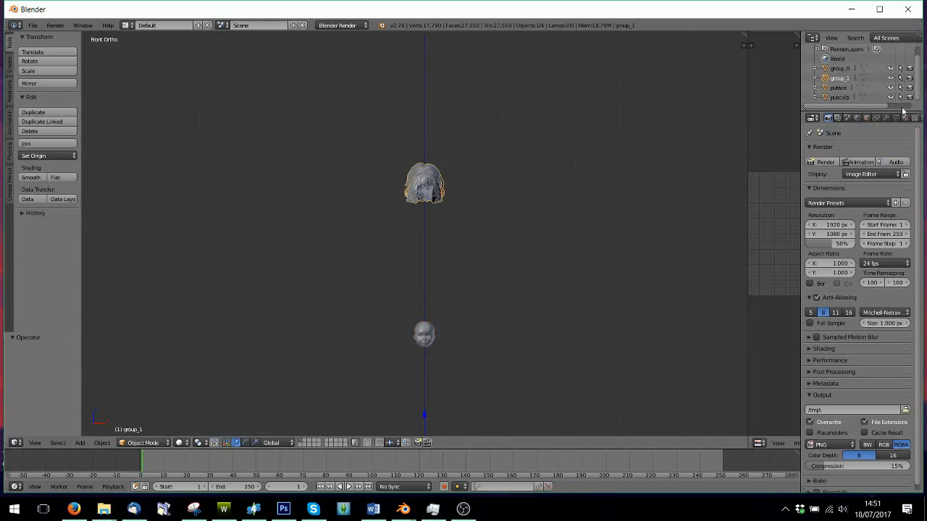
pyautogui.click(839, 68)
pyautogui.click(840, 77)
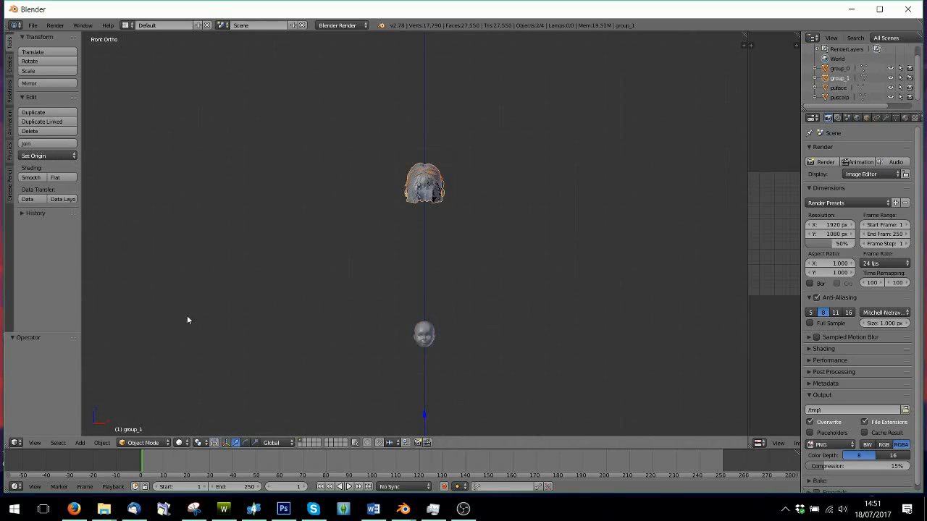
pyautogui.click(141, 442)
pyautogui.click(145, 421)
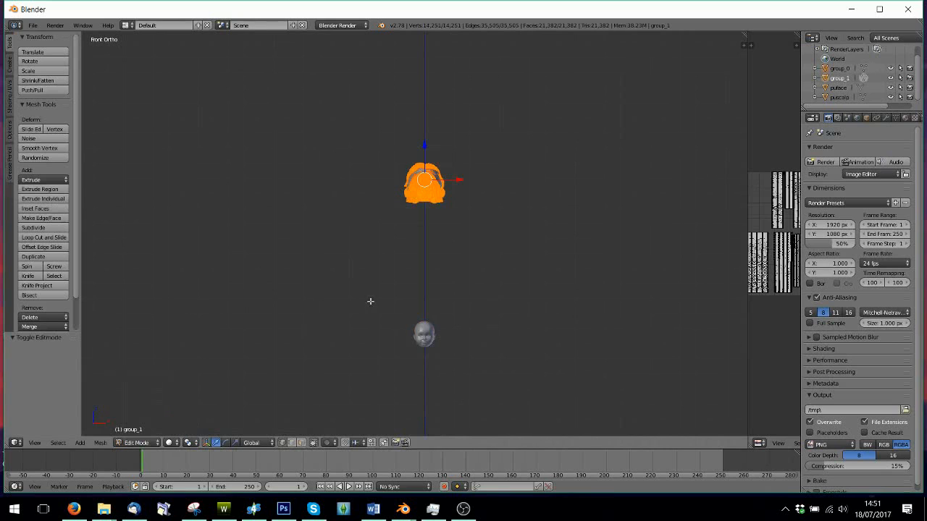
pyautogui.moveTo(426, 143); pyautogui.dragTo(425, 156)
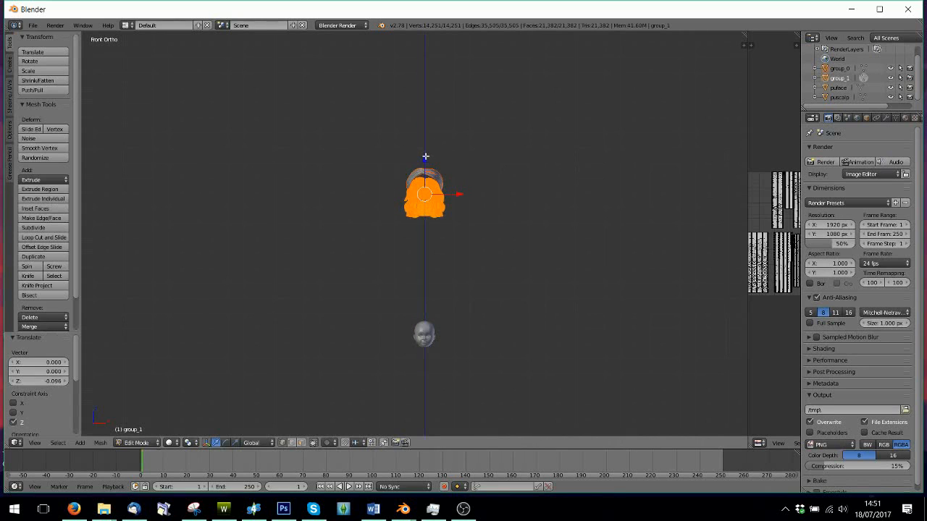
pyautogui.hotkey('ctrl', 'z')
pyautogui.click(131, 445)
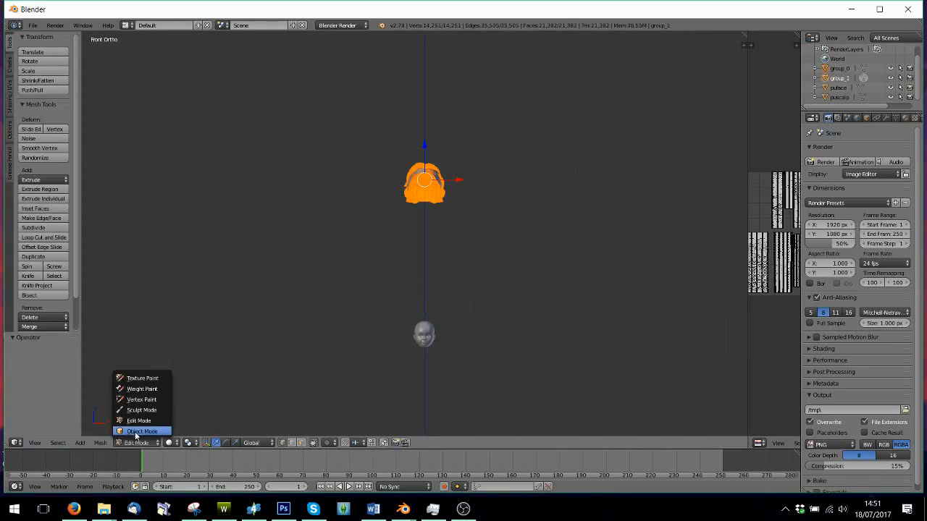
pyautogui.click(138, 433)
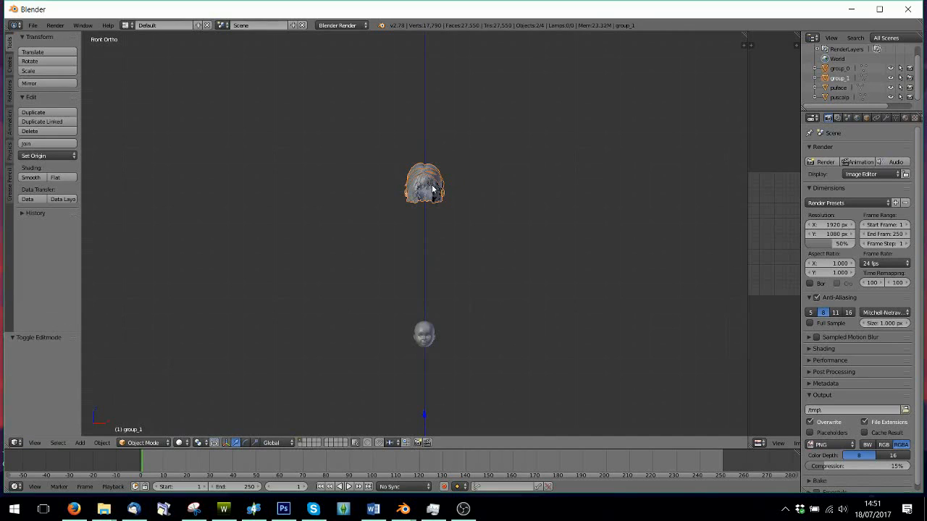
# Select group_0 and group_1 together and move them down along the Z axis by about 0.962
pyautogui.rightClick(432, 177)
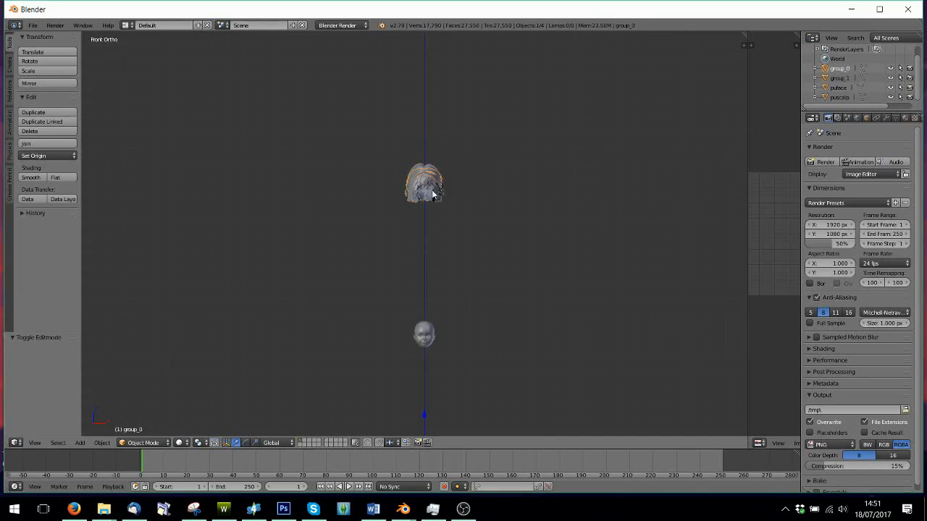
pyautogui.scroll(-1, 426, 393)
pyautogui.press('g')
pyautogui.press('z')
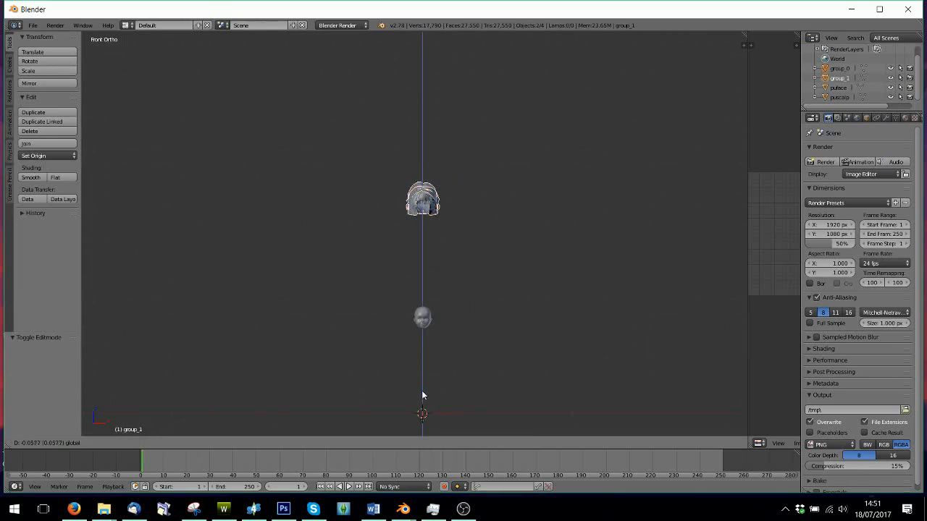
pyautogui.click(423, 99)
pyautogui.scroll(2, 460, 220)
pyautogui.scroll(1, 460, 220)
pyautogui.keyDown('shift'); pyautogui.moveTo(494, 368); pyautogui.dragTo(475, 389, button='middle'); pyautogui.keyUp('shift')
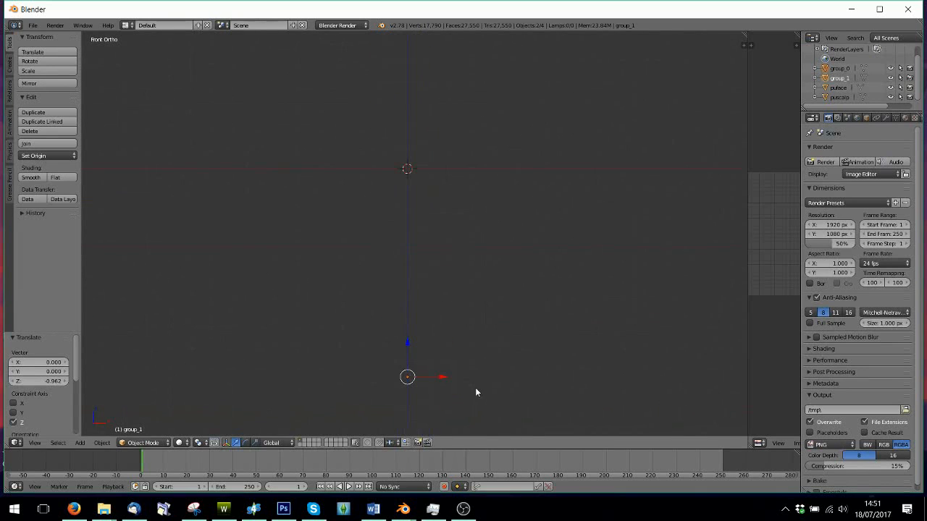
# Scale the two selected hair groups up slightly by a factor of about 1.006
pyautogui.scroll(-4, 449, 279)
pyautogui.keyDown('shift'); pyautogui.moveTo(443, 196); pyautogui.dragTo(514, 244, button='middle'); pyautogui.keyUp('shift')
pyautogui.scroll(8, 448, 319)
pyautogui.scroll(5, 543, 254)
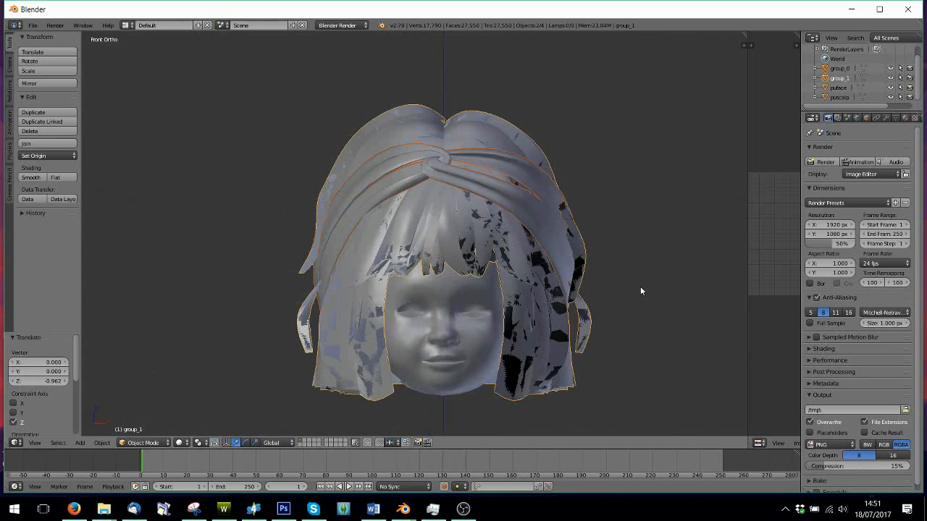
pyautogui.press('s')
pyautogui.click(612, 273)
pyautogui.scroll(-5, 611, 273)
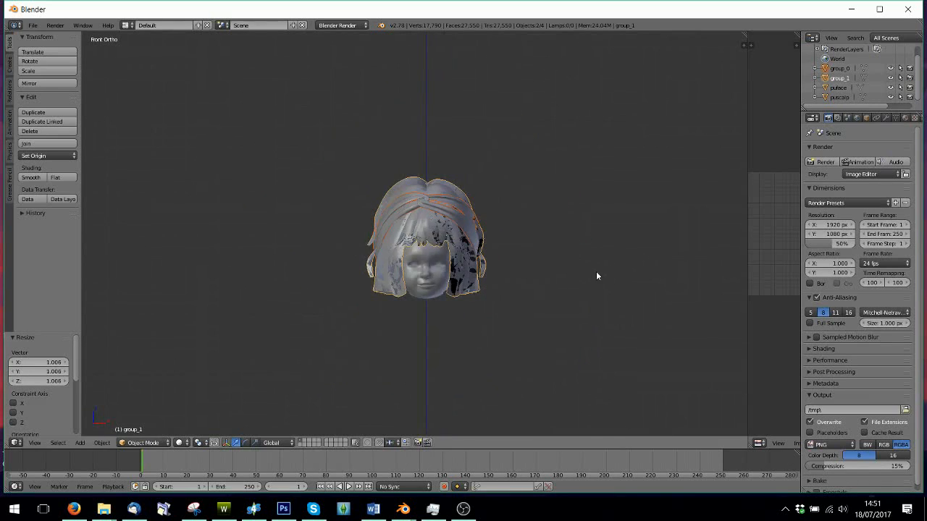
pyautogui.scroll(-4, 565, 272)
pyautogui.scroll(5, 352, 261)
# Select group_0 and group_1 together and join them into a single hair object
pyautogui.click(839, 68)
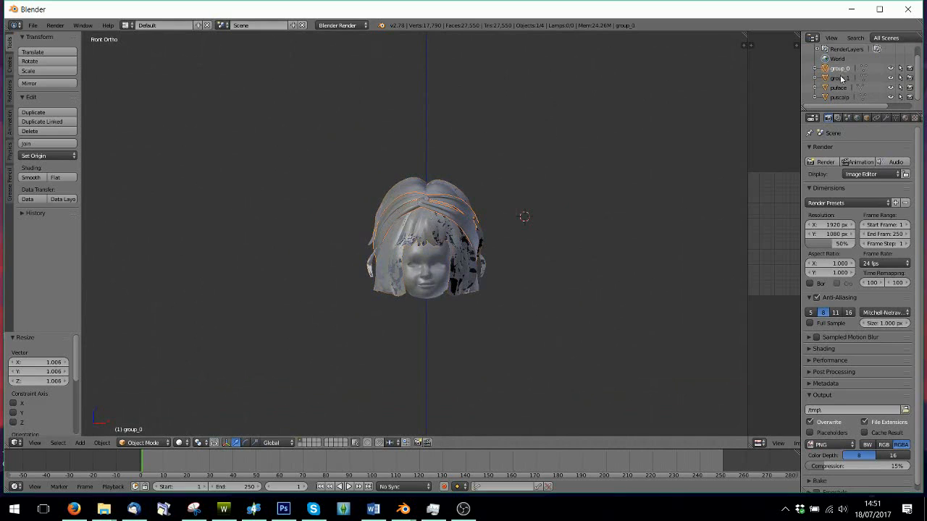
pyautogui.keyDown('ctrl'); pyautogui.click(841, 78); pyautogui.keyUp('ctrl')
pyautogui.click(32, 144)
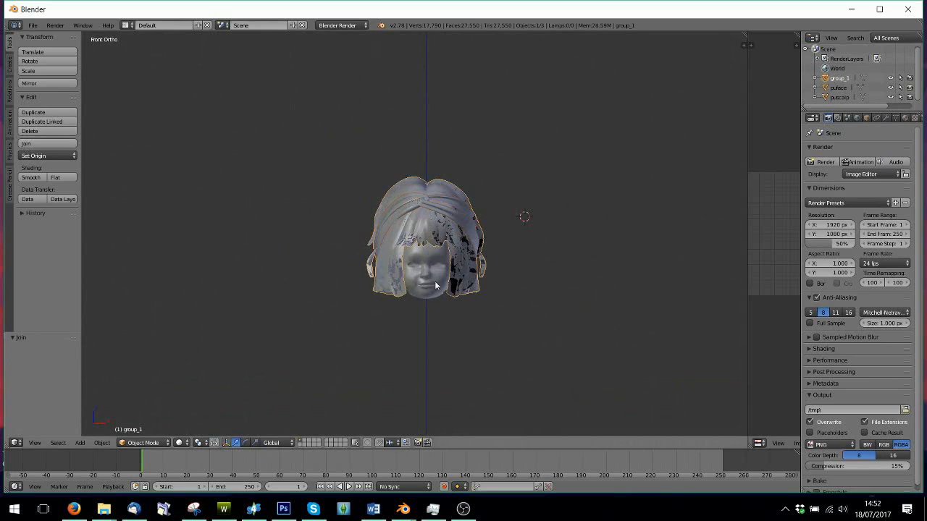
# Shrink the joined hair mesh uniformly in Edit Mode toward the head's size and lower it along Z by about 0.037
pyautogui.click(143, 442)
pyautogui.click(145, 421)
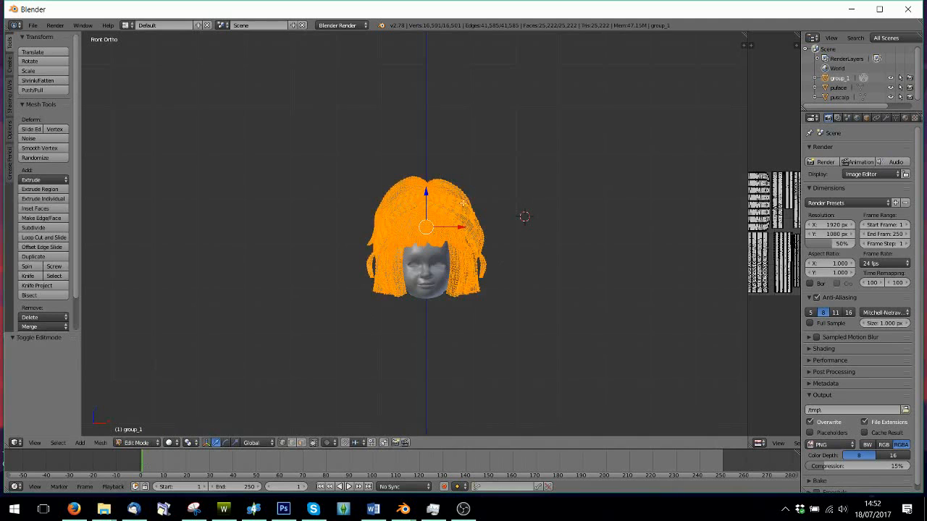
pyautogui.scroll(3, 509, 255)
pyautogui.press('s')
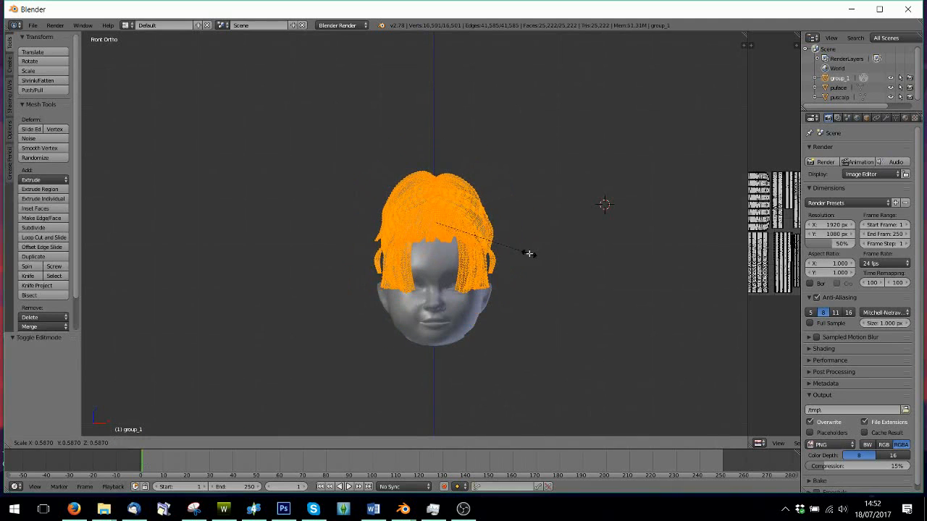
pyautogui.click(539, 255)
pyautogui.moveTo(435, 196); pyautogui.dragTo(434, 224)
# Move the hair mesh toward the back of the head along the Y axis by about 0.015
pyautogui.moveTo(433, 367); pyautogui.dragTo(354, 355, button='middle')
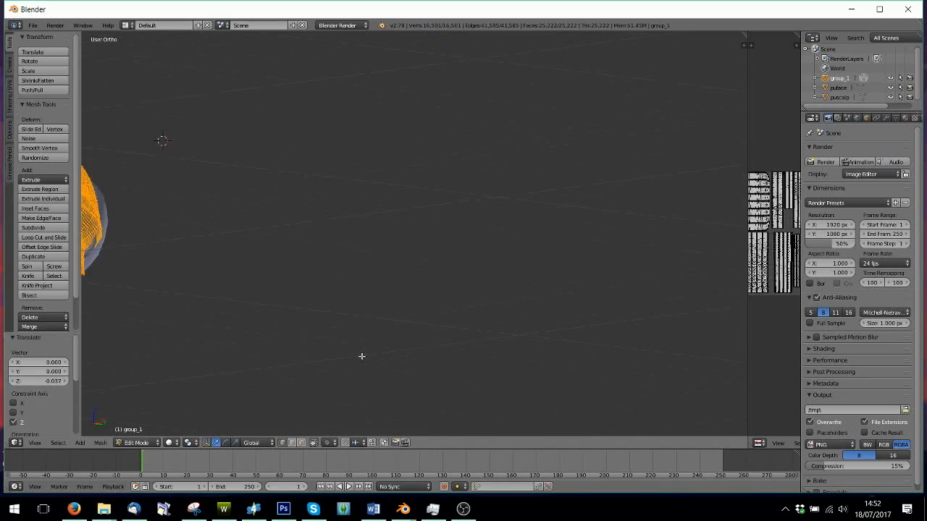
pyautogui.scroll(-3, 362, 356)
pyautogui.moveTo(325, 290); pyautogui.dragTo(407, 209, button='middle')
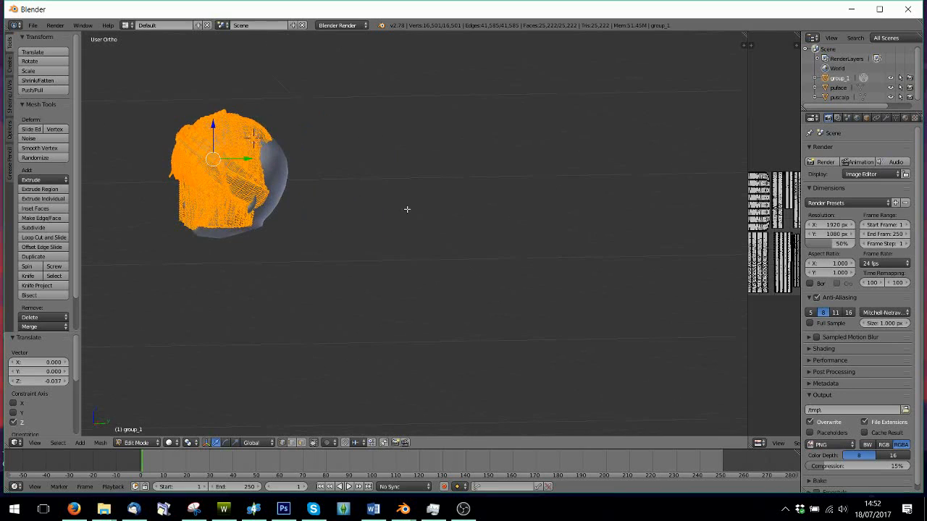
pyautogui.press('g')
pyautogui.press('y')
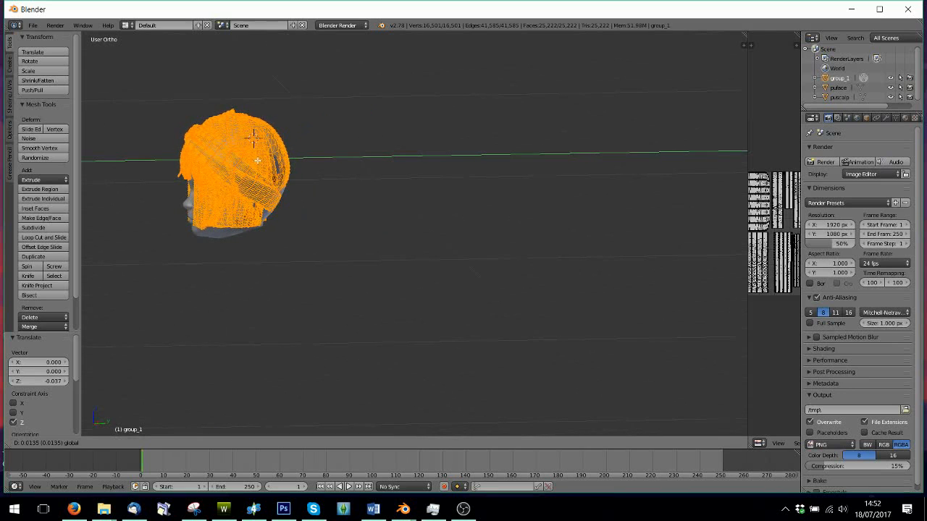
pyautogui.click(253, 137)
# Lower the hair mesh along Z by about 0.013 and shift it farther back along Y by about 0.004
pyautogui.moveTo(253, 137); pyautogui.dragTo(480, 225, button='middle')
pyautogui.keyDown('shift'); pyautogui.moveTo(552, 237); pyautogui.dragTo(312, 308, button='middle'); pyautogui.keyUp('shift')
pyautogui.scroll(2, 347, 268)
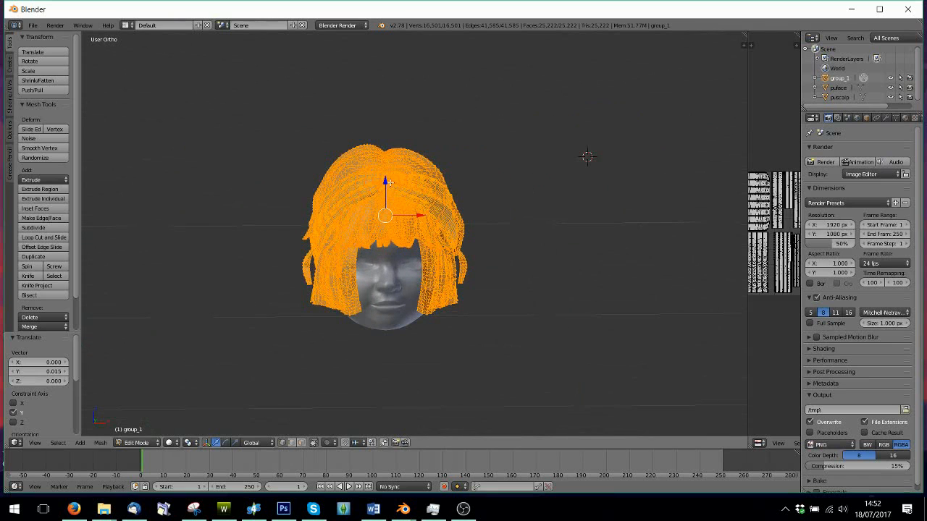
pyautogui.press('g')
pyautogui.press('z')
pyautogui.click(420, 239)
pyautogui.moveTo(420, 239); pyautogui.dragTo(239, 202, button='middle')
pyautogui.press('g')
pyautogui.press('y')
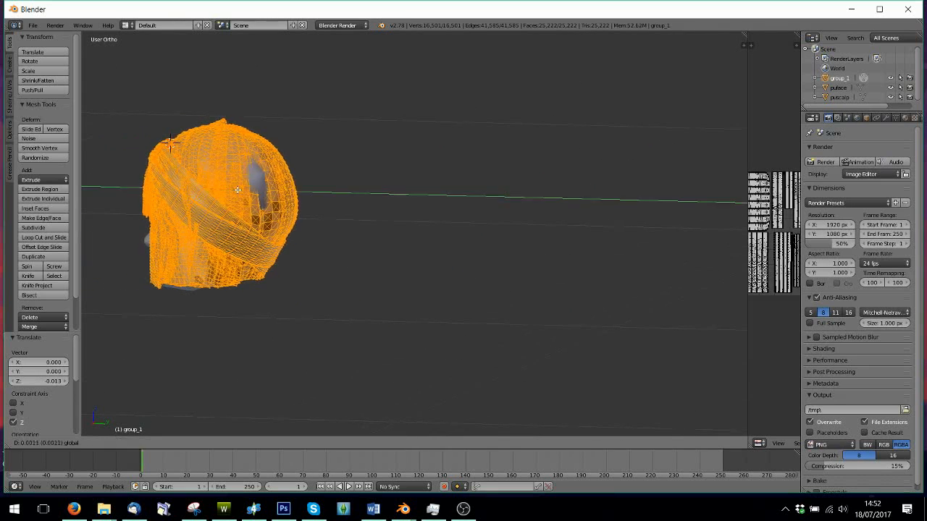
pyautogui.click(323, 234)
# Enlarge the hair mesh along the X axis by about 1.142 and along the Y axis by about 1.024
pyautogui.moveTo(323, 234); pyautogui.dragTo(256, 240, button='middle')
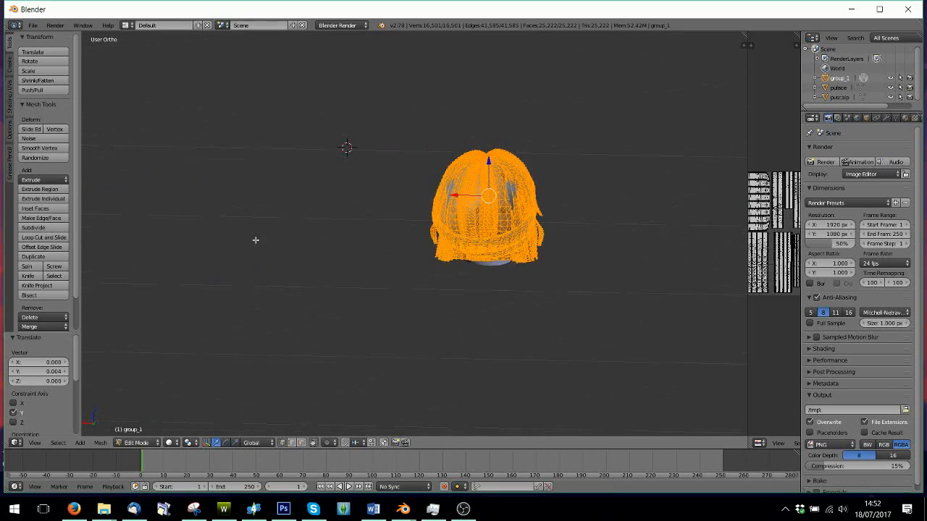
pyautogui.scroll(3, 575, 258)
pyautogui.moveTo(575, 258); pyautogui.dragTo(285, 282, button='middle')
pyautogui.scroll(-1, 493, 279)
pyautogui.moveTo(569, 325); pyautogui.dragTo(375, 317, button='middle')
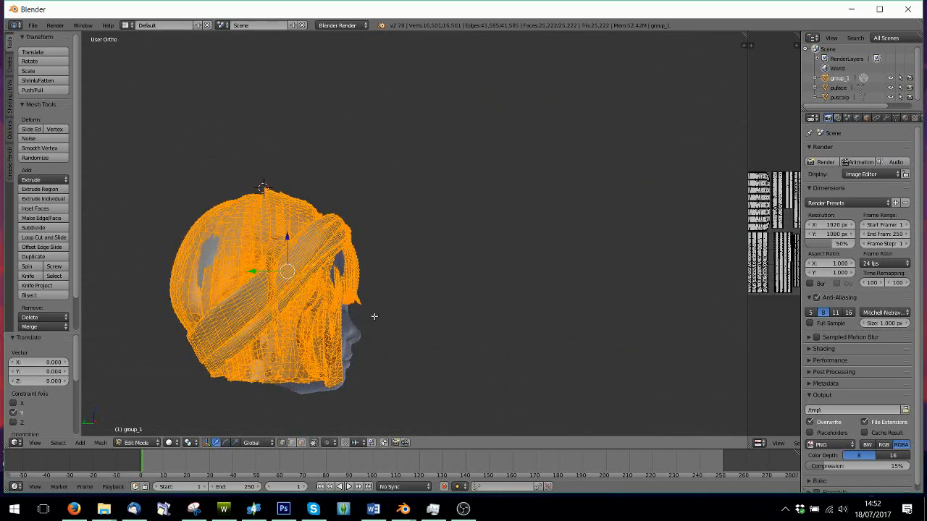
pyautogui.press('s')
pyautogui.press('x')
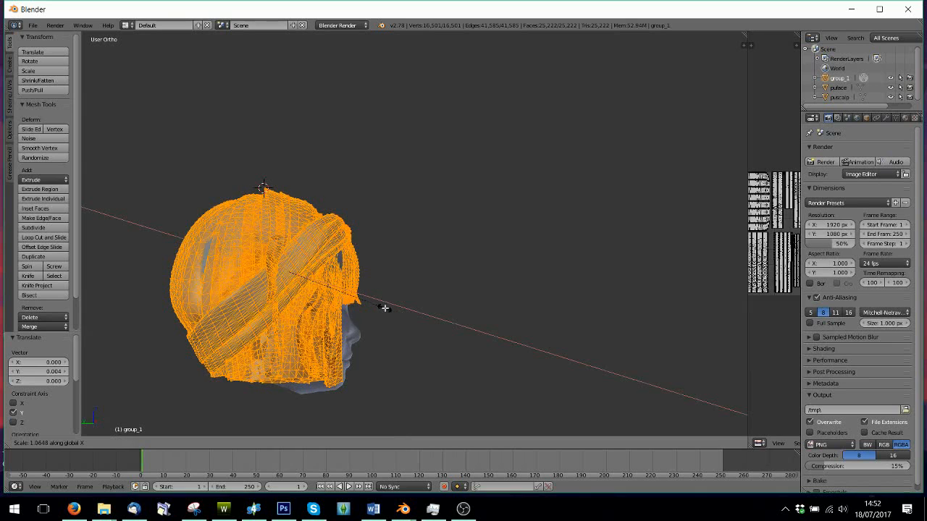
pyautogui.click(392, 309)
pyautogui.press('s')
pyautogui.press('y')
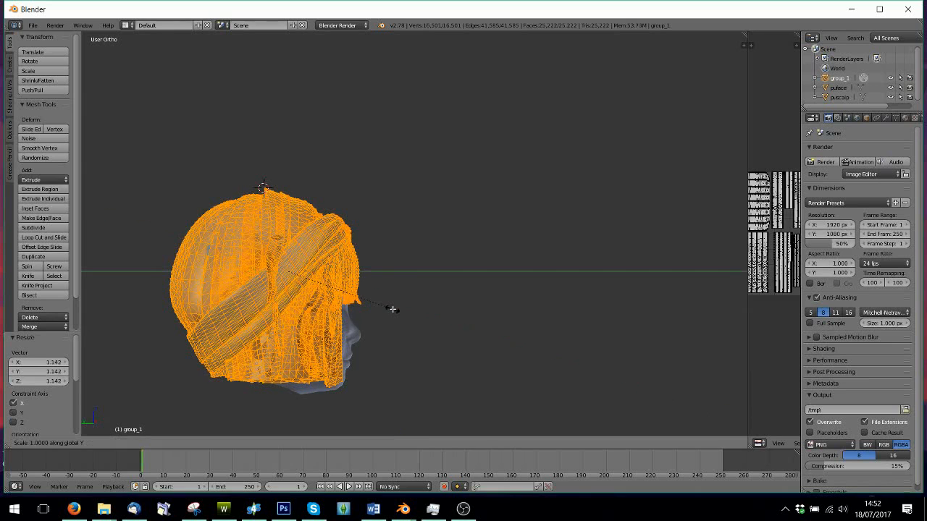
pyautogui.click(395, 309)
# Narrow the hair mesh along the X axis so it sits closer to the sides of the head
pyautogui.scroll(-3, 388, 312)
pyautogui.moveTo(389, 312); pyautogui.dragTo(341, 314, button='middle')
pyautogui.scroll(2, 341, 314)
pyautogui.scroll(3, 564, 327)
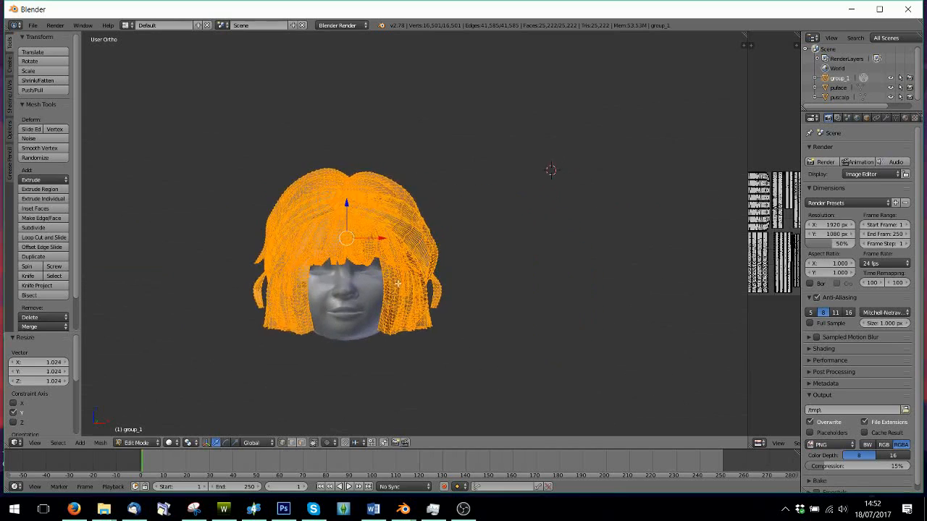
pyautogui.press('s')
pyautogui.press('x')
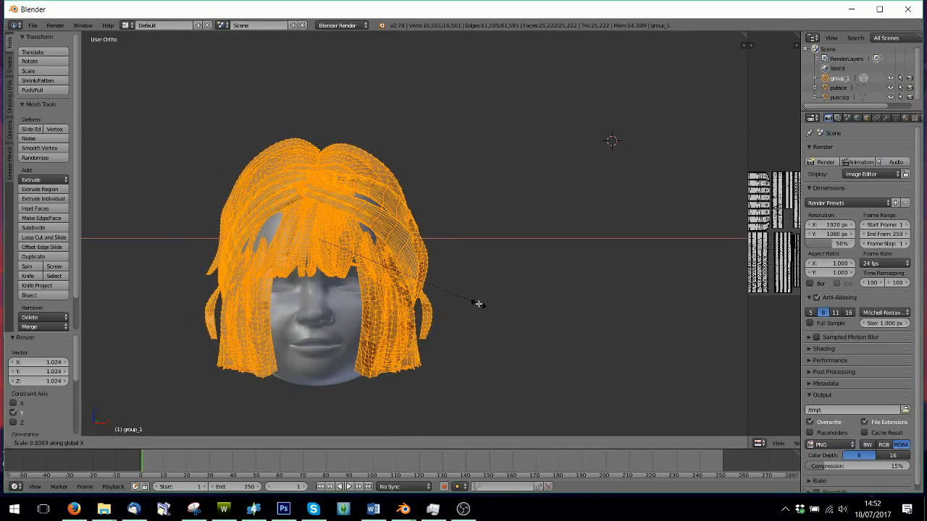
pyautogui.click(485, 303)
# Scale the hair mesh along the Y axis to adjust its depth and deselect all its vertices
pyautogui.scroll(-3, 483, 302)
pyautogui.moveTo(482, 302); pyautogui.dragTo(454, 296, button='middle')
pyautogui.press('s')
pyautogui.press('y')
pyautogui.click(617, 293)
pyautogui.scroll(2, 453, 295)
pyautogui.press('a')
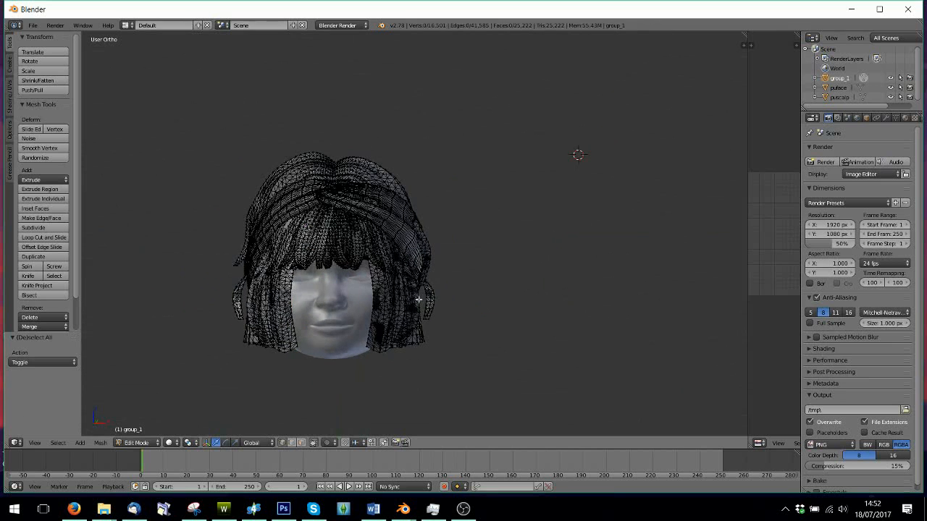
# Return to Object Mode and examine how the hair fits the head from the back and the front
pyautogui.scroll(2, 387, 280)
pyautogui.click(124, 445)
pyautogui.click(134, 432)
pyautogui.scroll(-4, 195, 350)
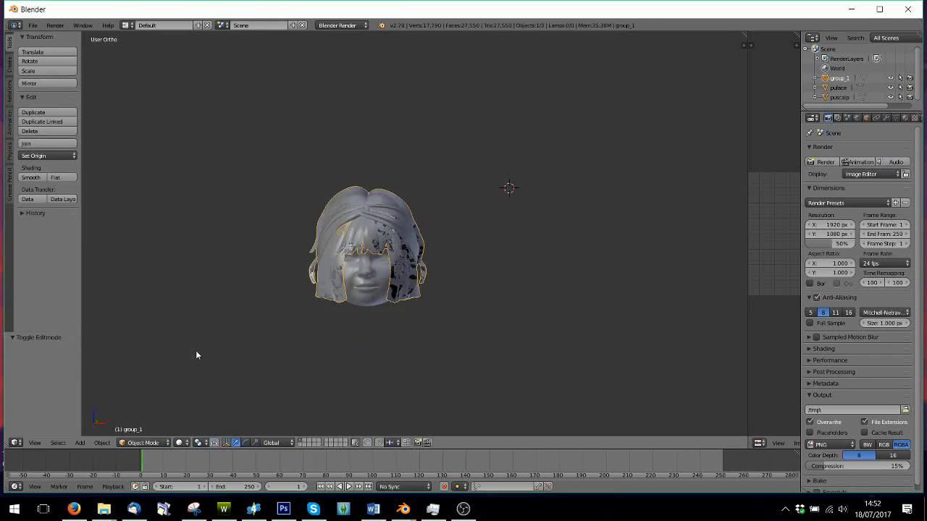
pyautogui.moveTo(195, 350); pyautogui.dragTo(83, 338, button='middle')
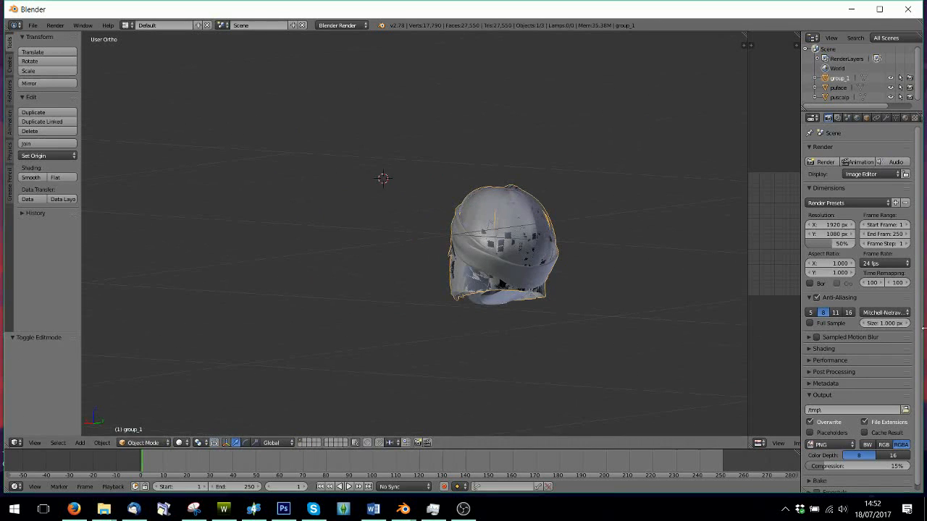
pyautogui.scroll(3, 550, 303)
pyautogui.moveTo(548, 304); pyautogui.dragTo(409, 288, button='middle')
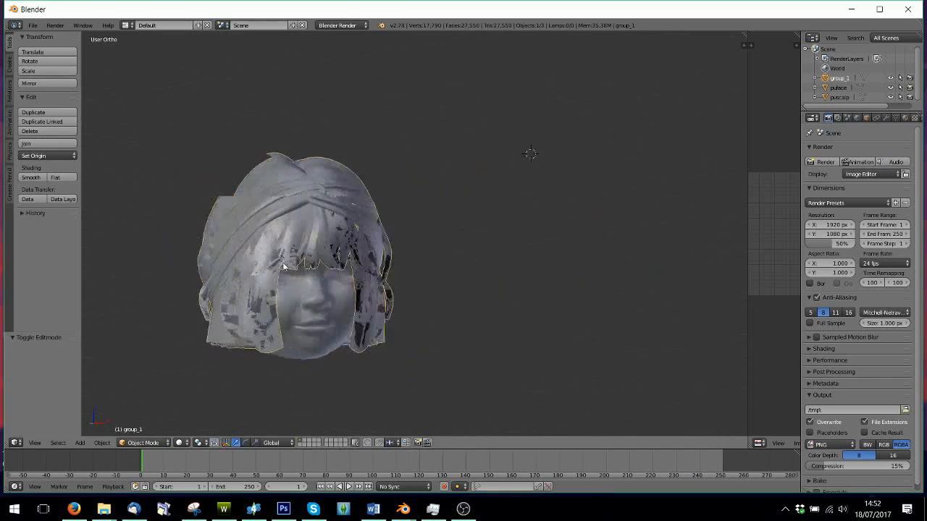
pyautogui.moveTo(253, 246); pyautogui.dragTo(345, 318, button='middle')
pyautogui.click(142, 443)
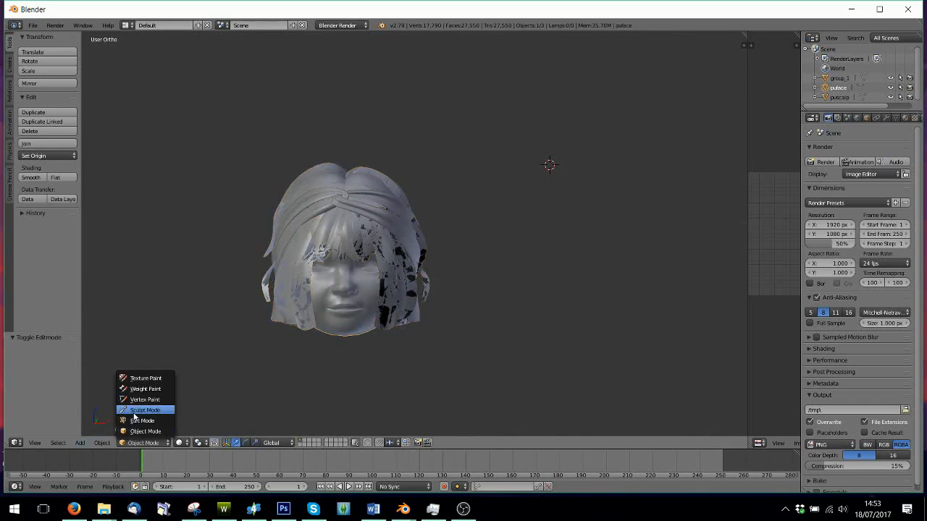
pyautogui.click(145, 409)
pyautogui.click(156, 443)
pyautogui.click(161, 430)
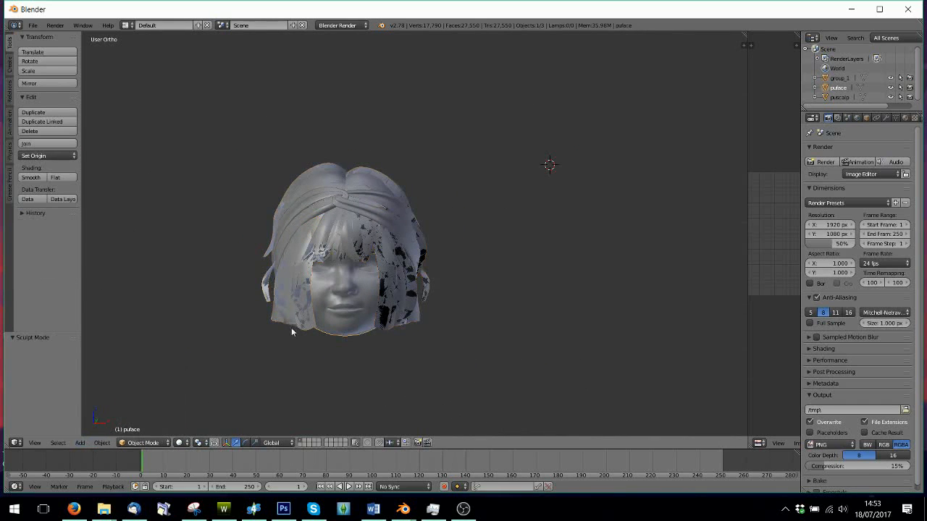
# Put puface in Edit Mode, widen the UV editor and open the image 5.dds from the Test folder for it
pyautogui.click(137, 443)
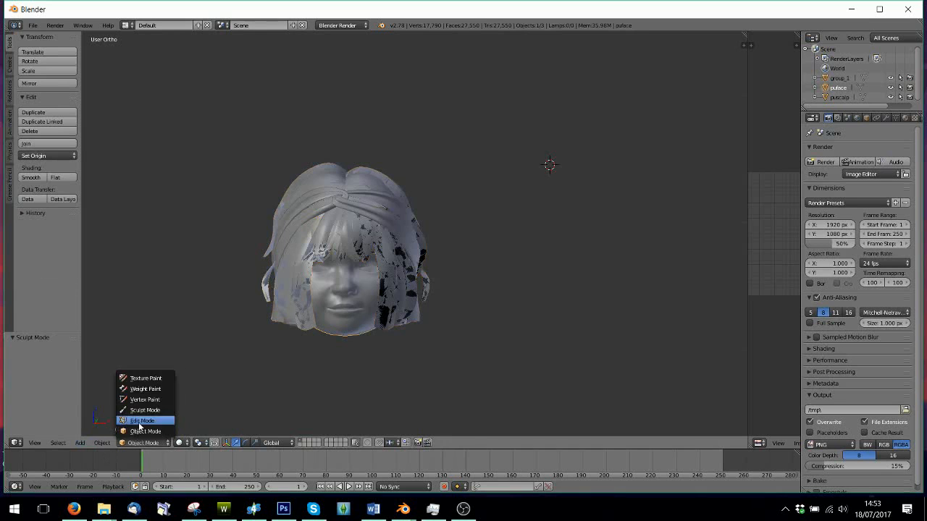
pyautogui.click(141, 421)
pyautogui.moveTo(747, 253); pyautogui.dragTo(451, 249)
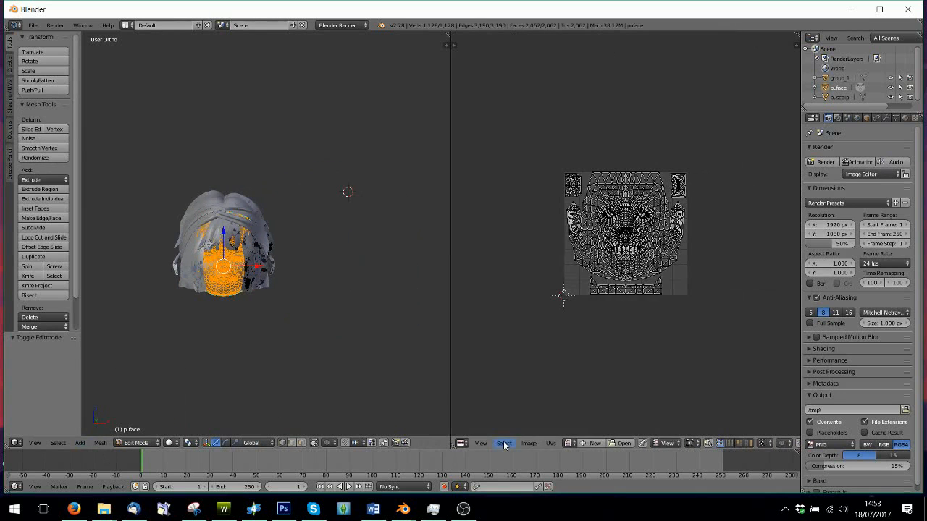
pyautogui.click(529, 443)
pyautogui.click(536, 410)
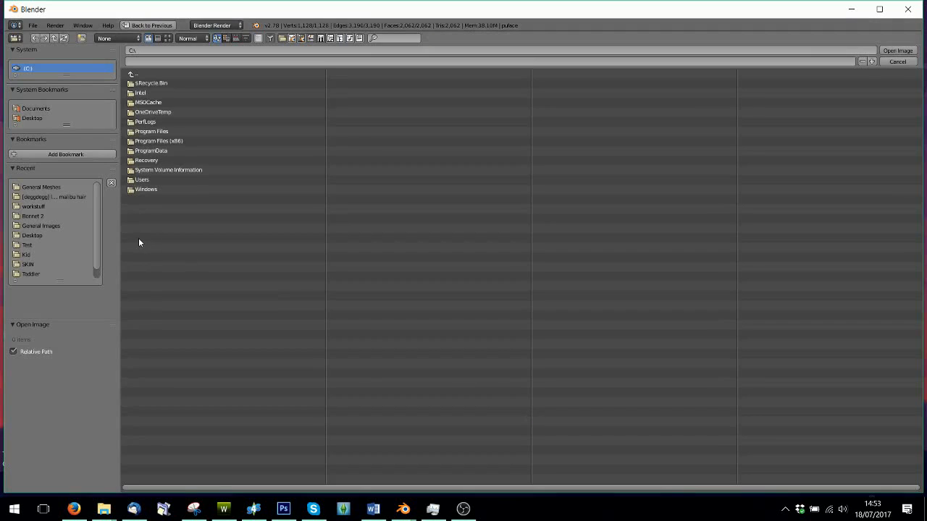
pyautogui.click(29, 245)
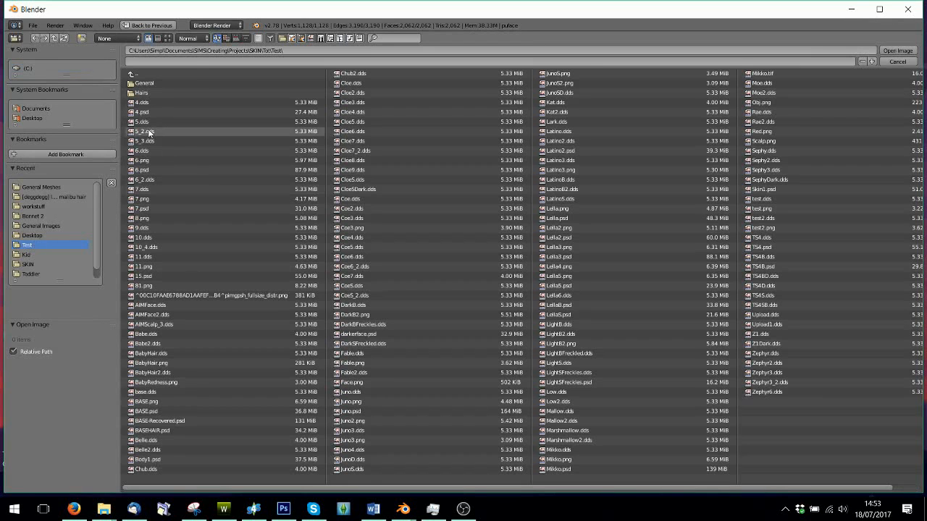
pyautogui.doubleClick(141, 123)
# Set the viewport shading to Texture and return puface to Object Mode
pyautogui.click(174, 442)
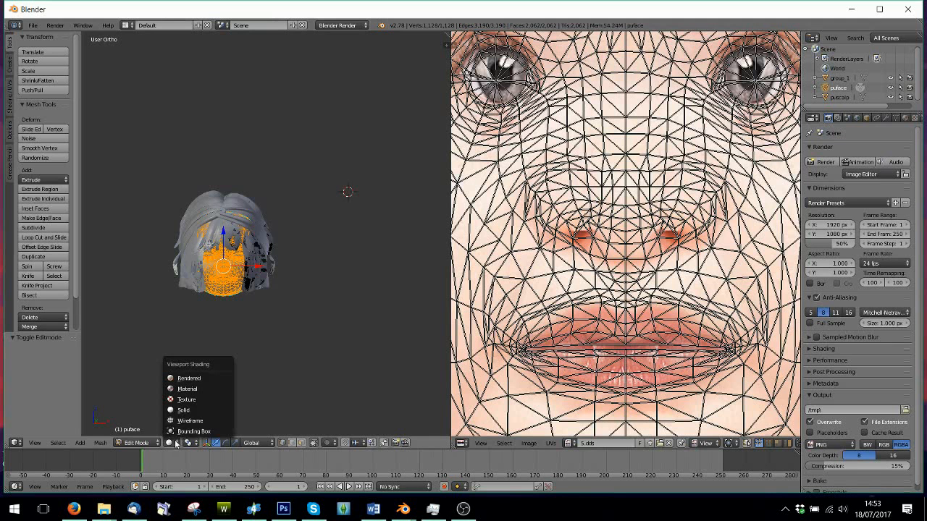
pyautogui.click(194, 397)
pyautogui.scroll(2, 163, 397)
pyautogui.click(123, 444)
pyautogui.click(143, 430)
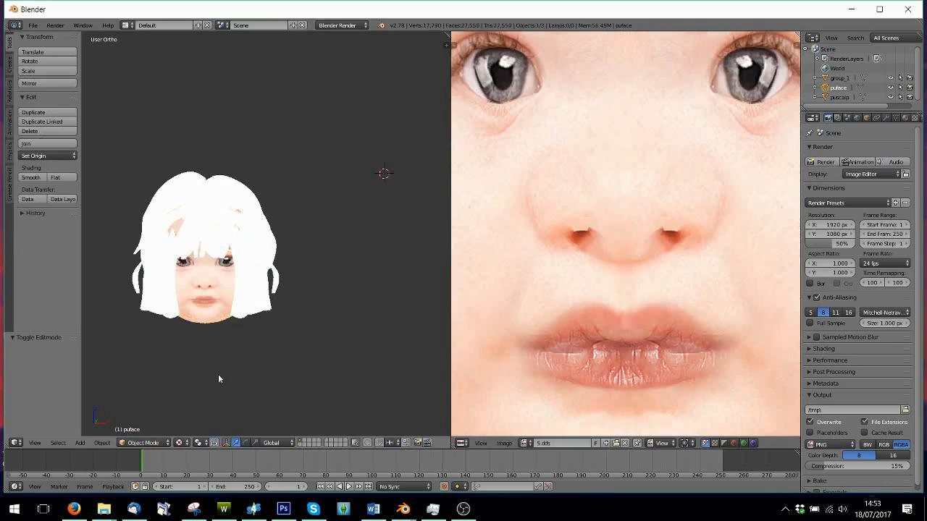
# Widen the 3D viewport again and view the textured face with the hair from the front
pyautogui.moveTo(218, 374); pyautogui.dragTo(352, 299, button='middle')
pyautogui.moveTo(449, 225); pyautogui.dragTo(741, 217)
pyautogui.moveTo(703, 209); pyautogui.dragTo(518, 350, button='middle')
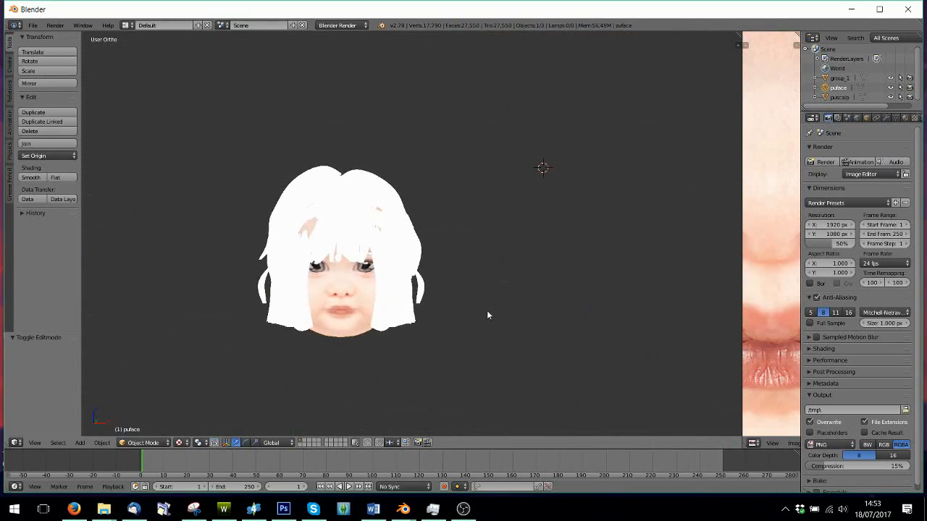
pyautogui.scroll(1, 487, 315)
pyautogui.moveTo(439, 305); pyautogui.dragTo(434, 310, button='middle')
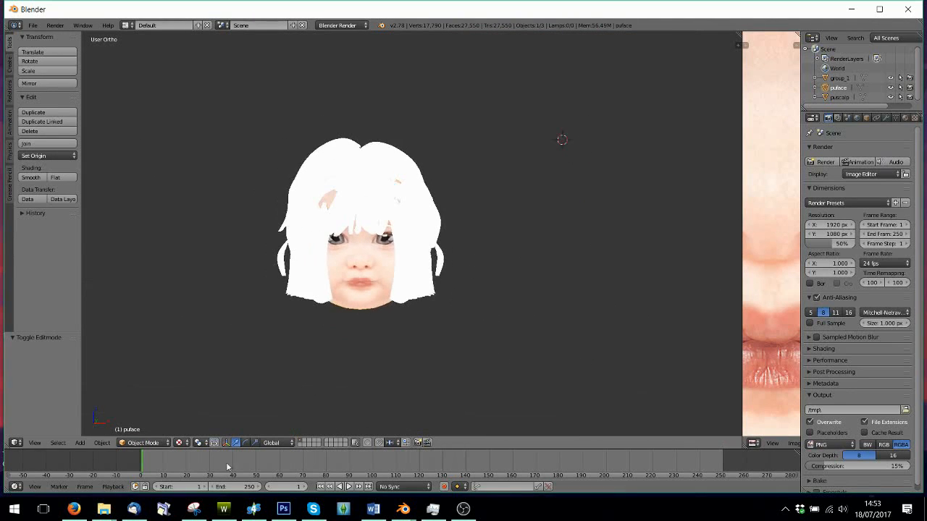
# Switch to TSR Workshop and expand the Hair Textures group of the project's texture settings
pyautogui.click(223, 509)
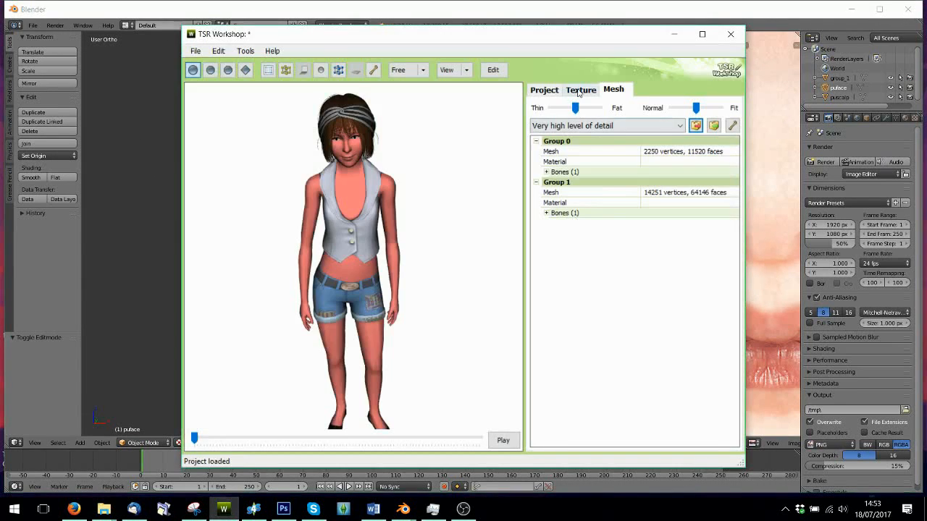
pyautogui.click(580, 91)
pyautogui.scroll(-8, 718, 181)
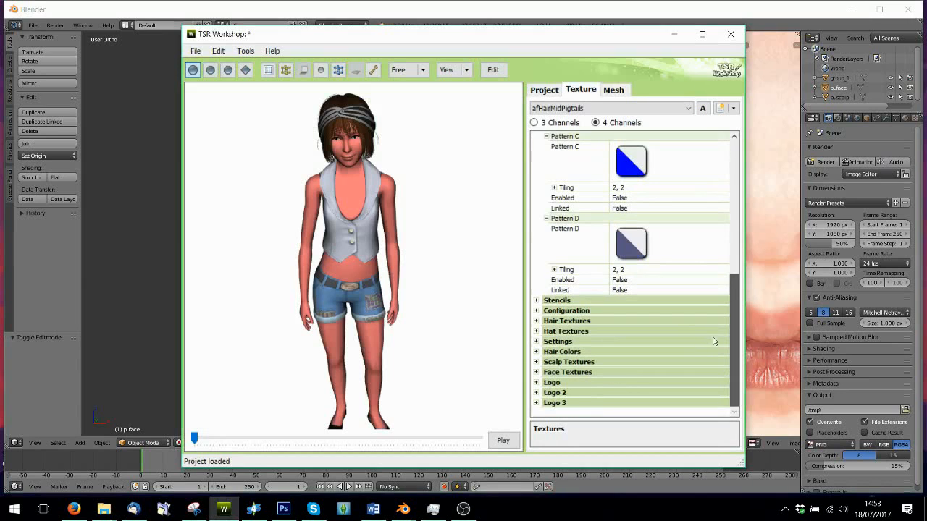
pyautogui.click(539, 323)
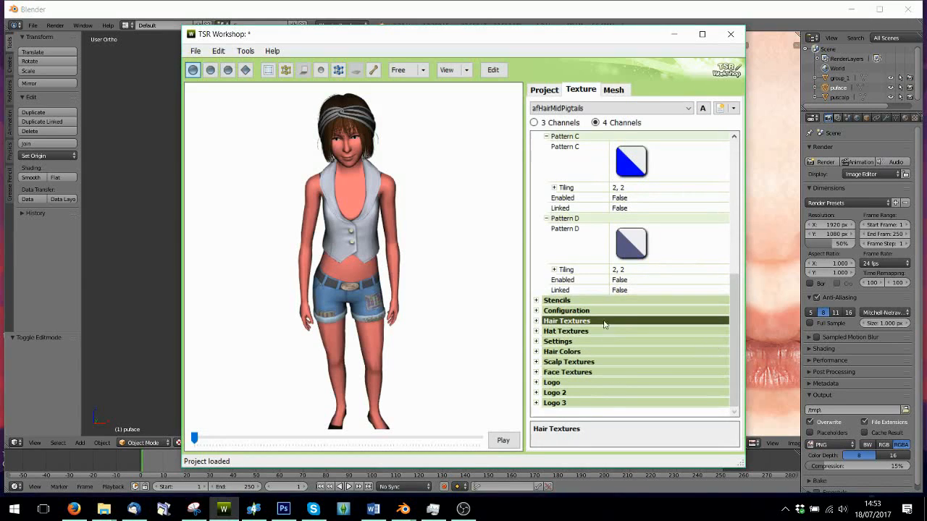
pyautogui.click(537, 323)
# Export the hair's Diffuse Map as a DirectDraw Surface file named test in the malibu hair download folder
pyautogui.scroll(-5, 646, 318)
pyautogui.click(688, 293)
pyautogui.click(717, 285)
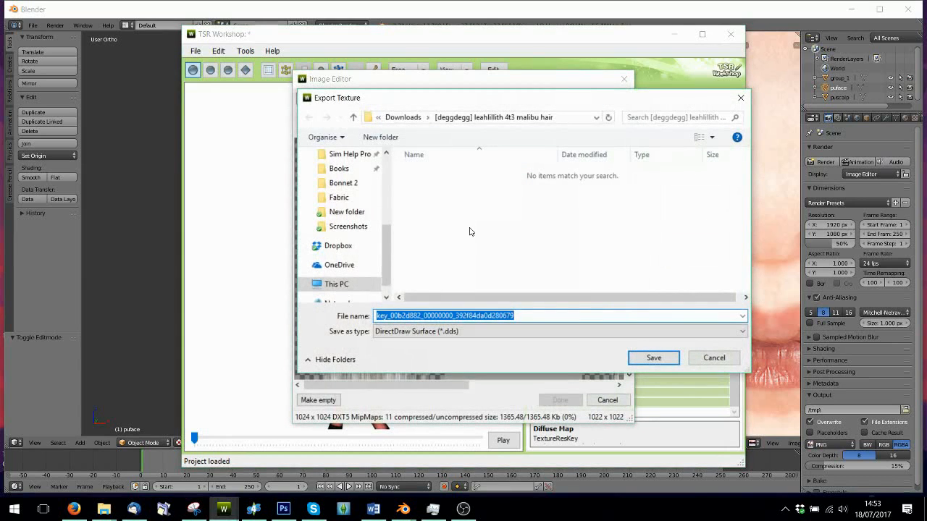
pyautogui.write('test')
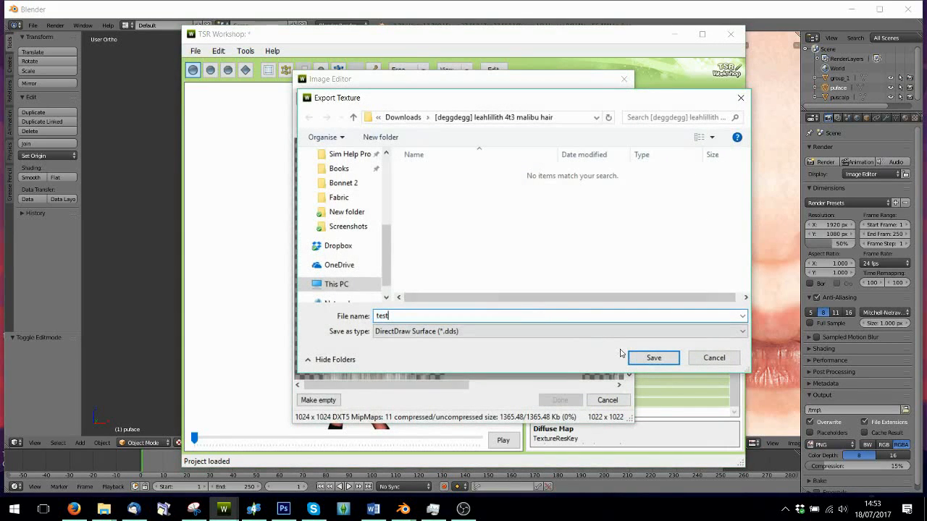
pyautogui.click(640, 359)
pyautogui.click(480, 296)
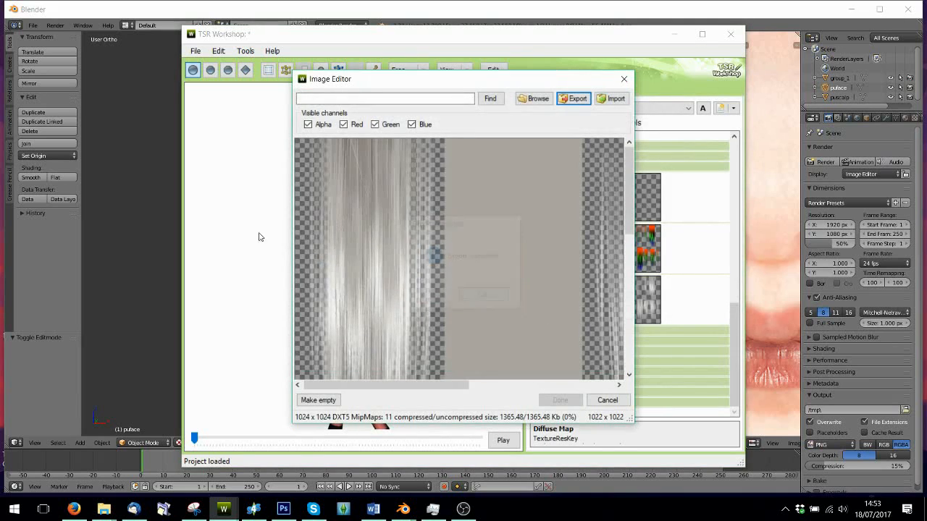
# Switch to Blender, put the group_1 hair mesh in Edit Mode, widen the UV editor and select the whole mesh
pyautogui.click(162, 225)
pyautogui.rightClick(343, 204)
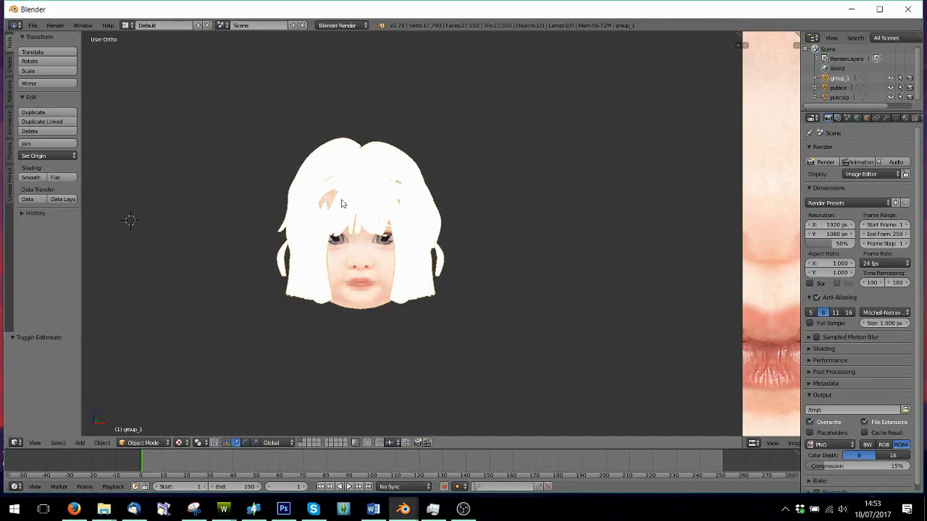
pyautogui.click(130, 444)
pyautogui.click(138, 422)
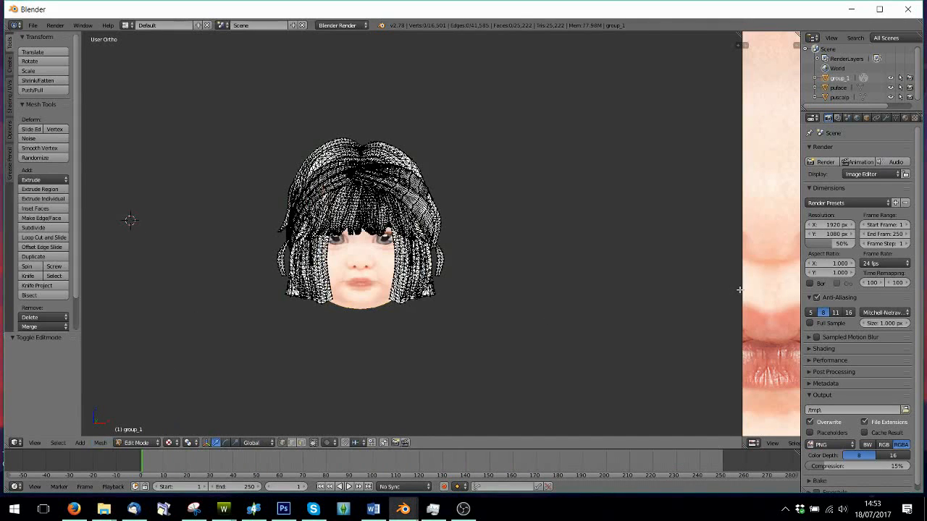
pyautogui.moveTo(739, 289); pyautogui.dragTo(549, 265)
pyautogui.press('a')
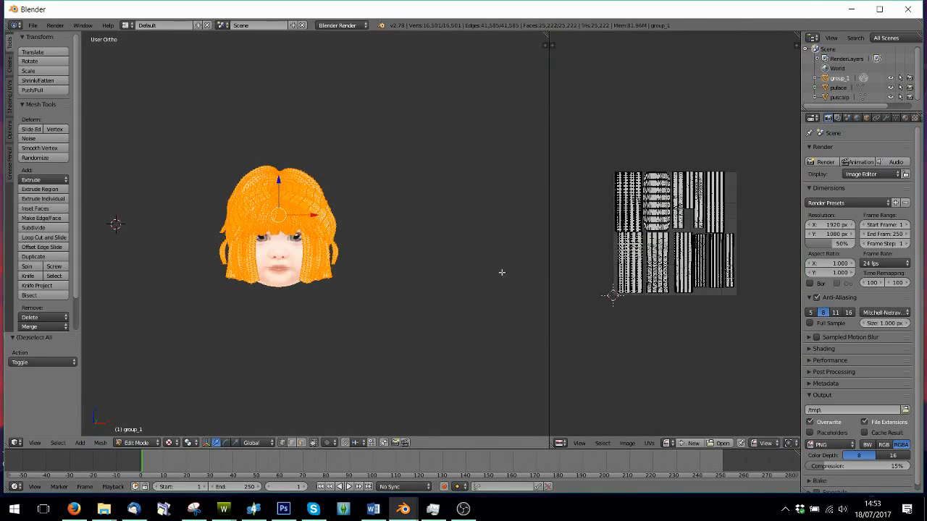
# Open test.dds from the malibu hair folder as the hair's UV image and return group_1 to Object Mode
pyautogui.click(627, 442)
pyautogui.click(639, 428)
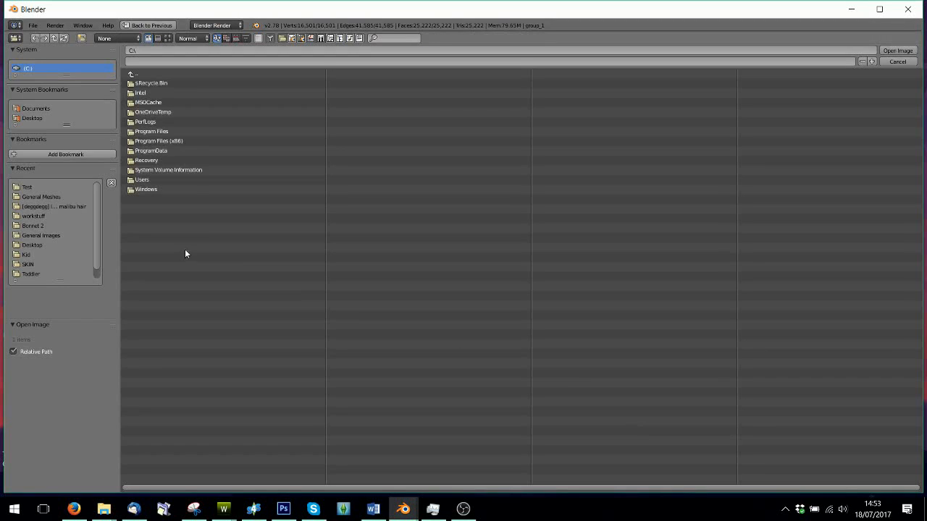
pyautogui.click(48, 206)
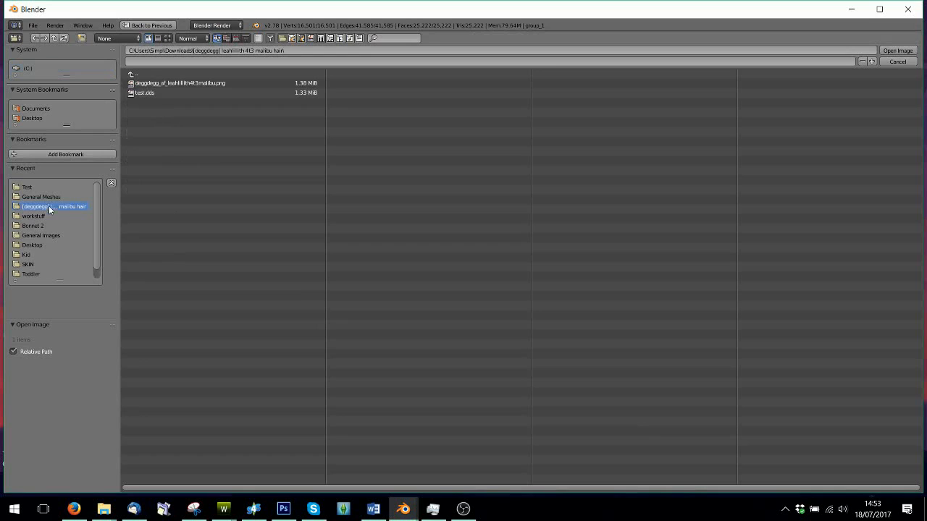
pyautogui.doubleClick(139, 92)
pyautogui.click(136, 443)
pyautogui.click(148, 423)
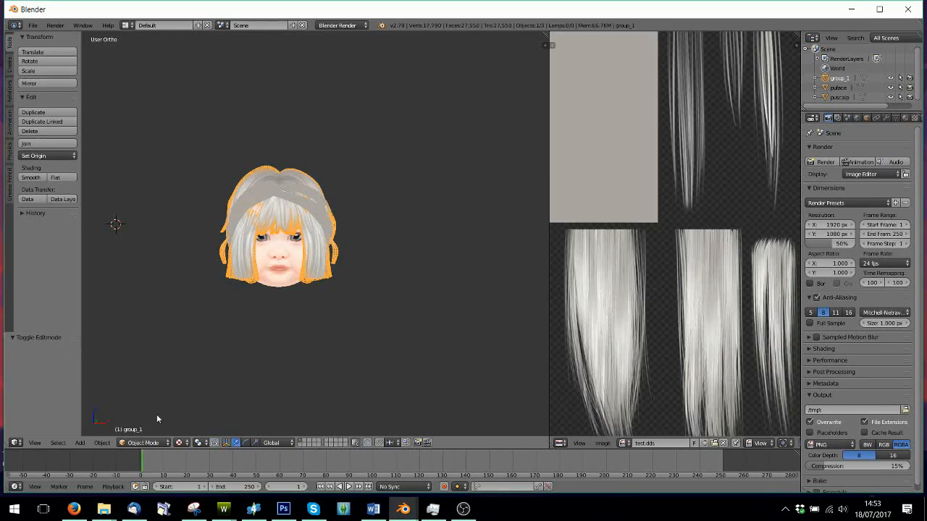
# Widen the 3D viewport and examine how the textured hair sits on the head
pyautogui.scroll(4, 218, 339)
pyautogui.moveTo(221, 341); pyautogui.dragTo(246, 333, button='middle')
pyautogui.scroll(-1, 246, 268)
pyautogui.scroll(-1, 295, 271)
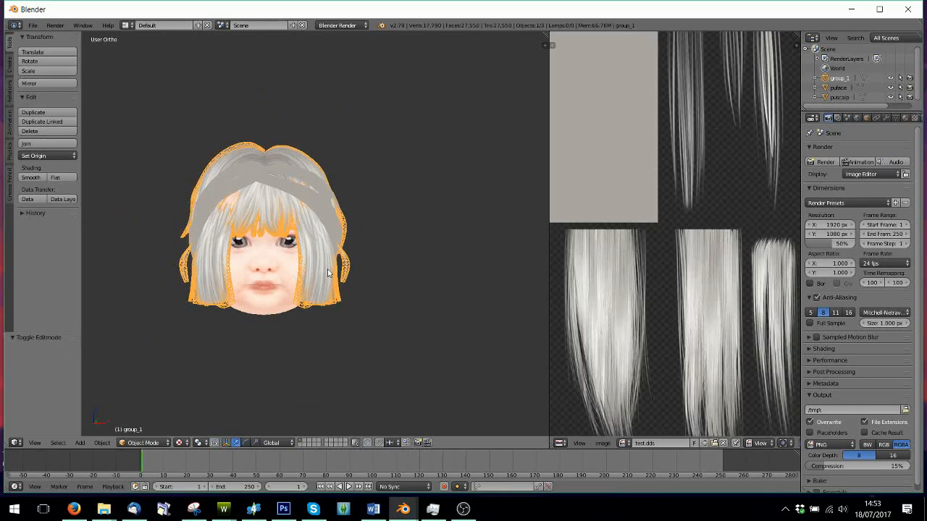
pyautogui.moveTo(547, 244); pyautogui.dragTo(682, 242)
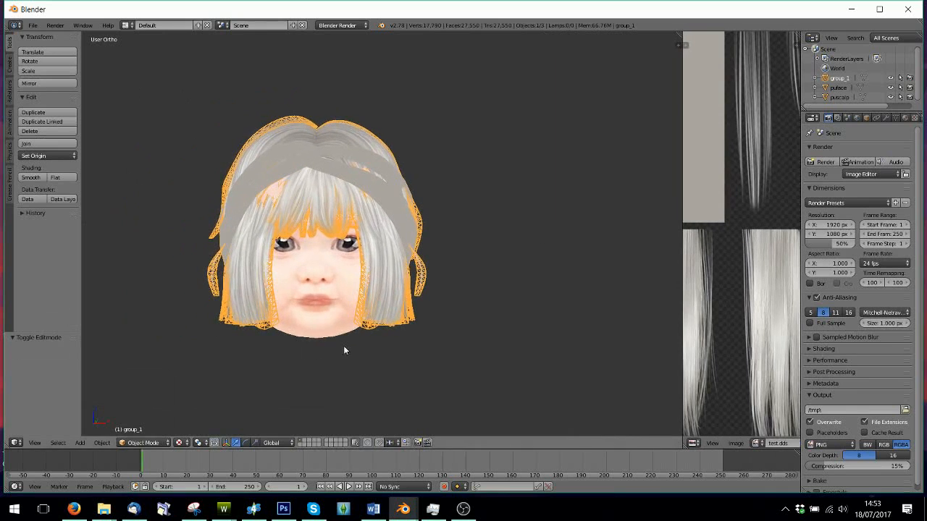
pyautogui.moveTo(214, 390); pyautogui.dragTo(321, 196, button='middle')
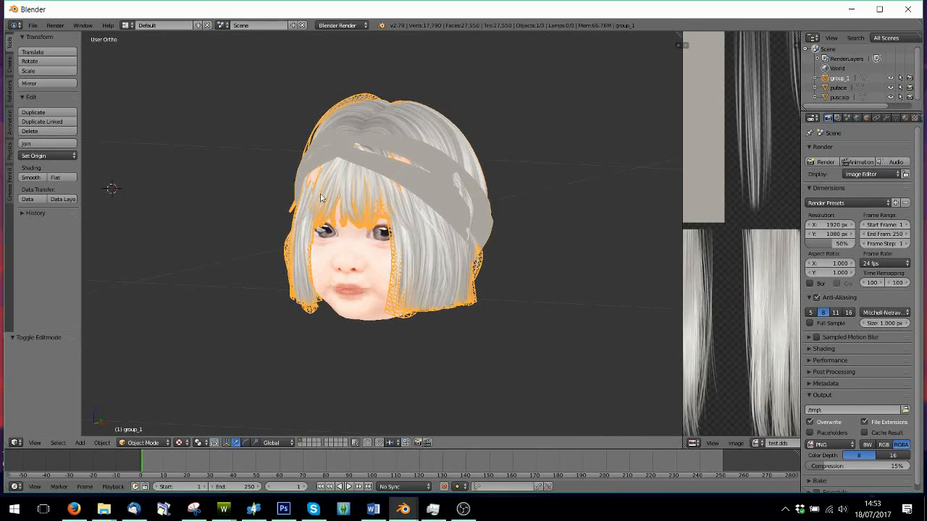
# Put the hair in Edit Mode, scale it along Y by about 1.001 and move it about -0.002 along Y
pyautogui.click(143, 443)
pyautogui.click(142, 419)
pyautogui.moveTo(142, 419); pyautogui.dragTo(249, 279, button='middle')
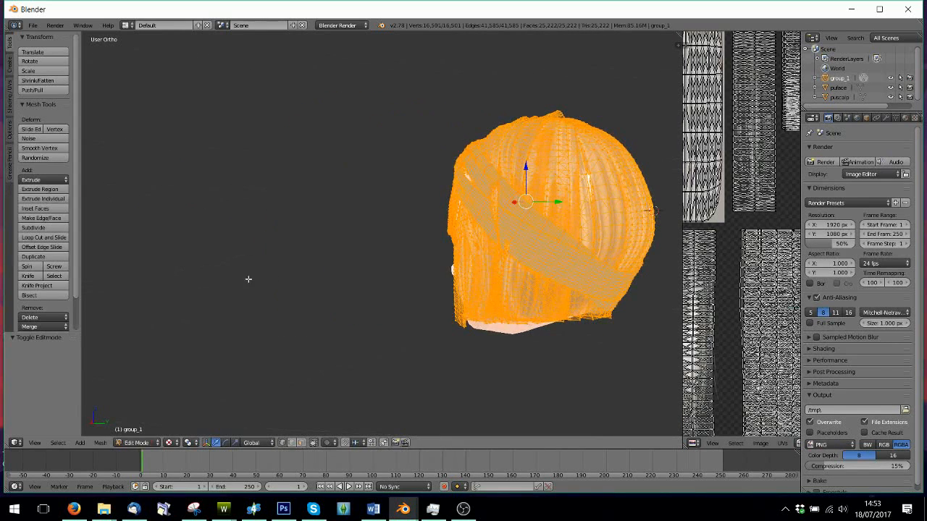
pyautogui.press('s')
pyautogui.press('y')
pyautogui.click(518, 215)
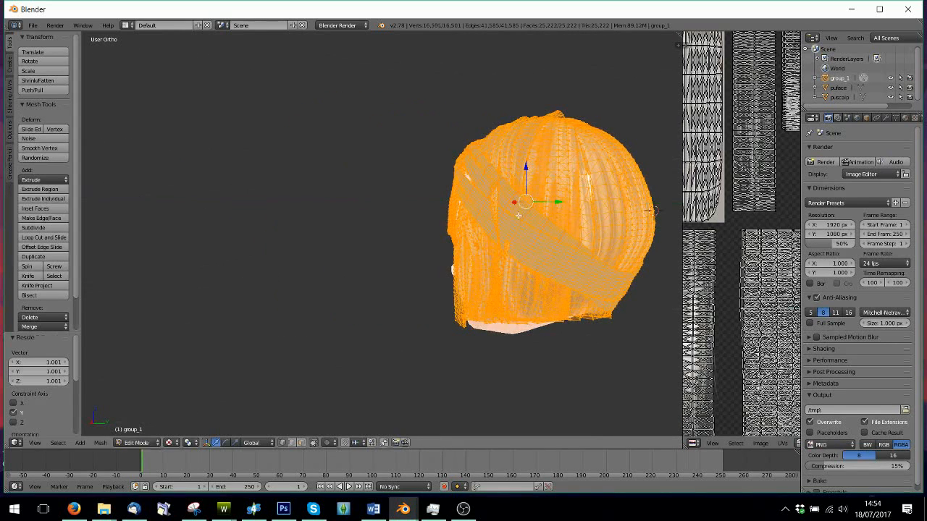
pyautogui.press('g')
pyautogui.press('y')
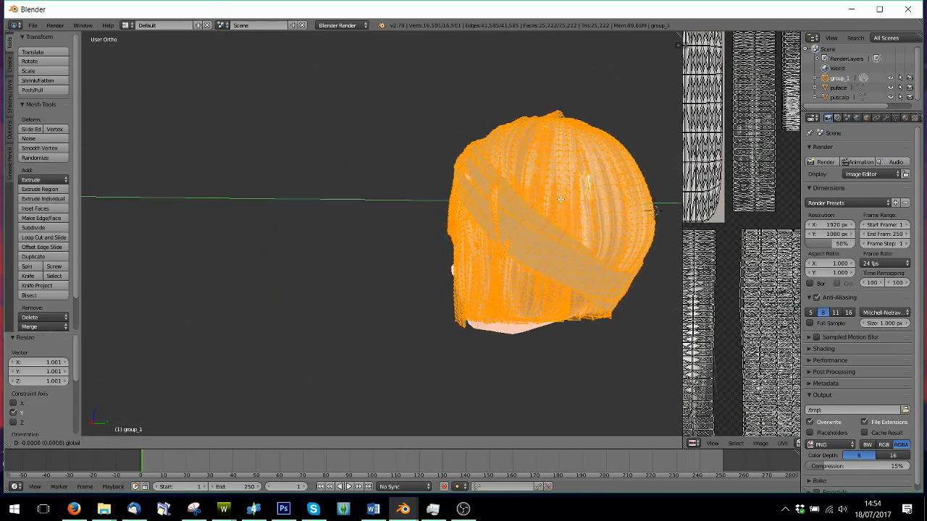
pyautogui.click(560, 199)
# Widen the hair by scaling it along X by about 1.013
pyautogui.moveTo(560, 199); pyautogui.dragTo(560, 154, button='middle')
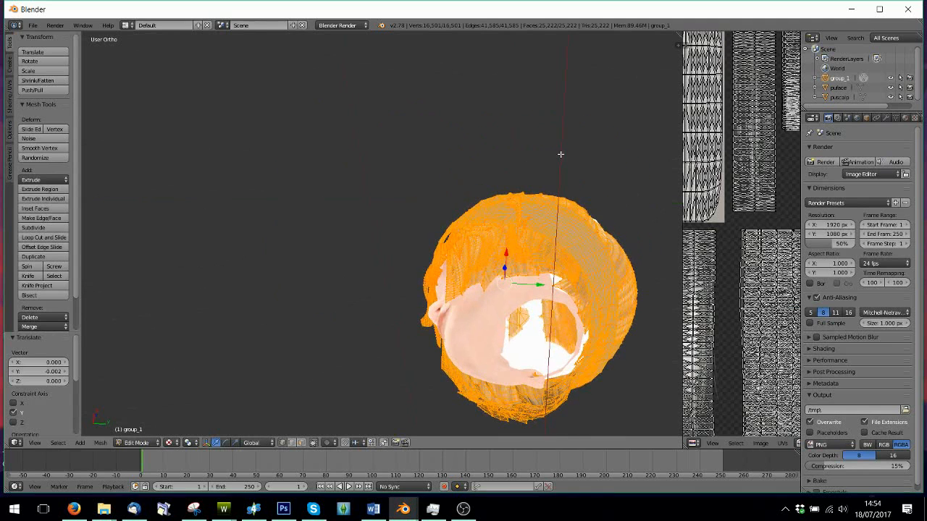
pyautogui.moveTo(565, 244); pyautogui.dragTo(464, 323, button='middle')
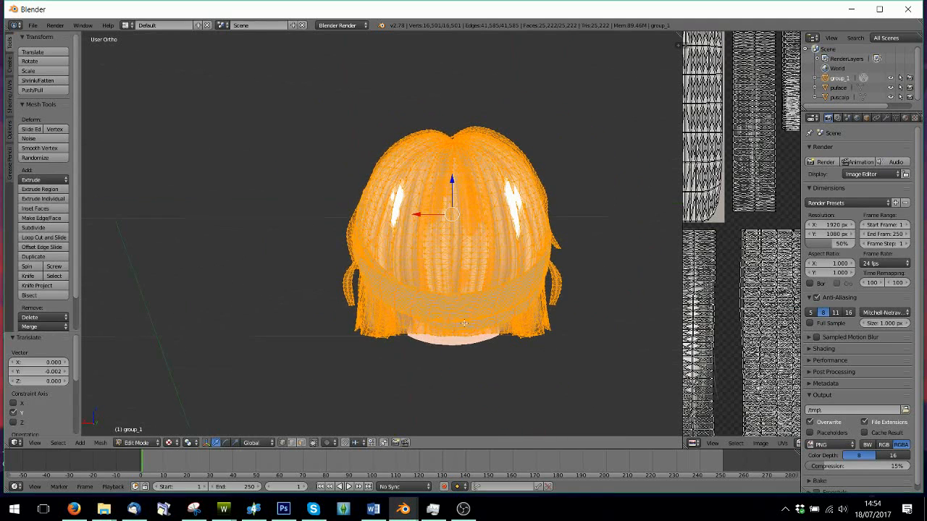
pyautogui.press('s')
pyautogui.press('x')
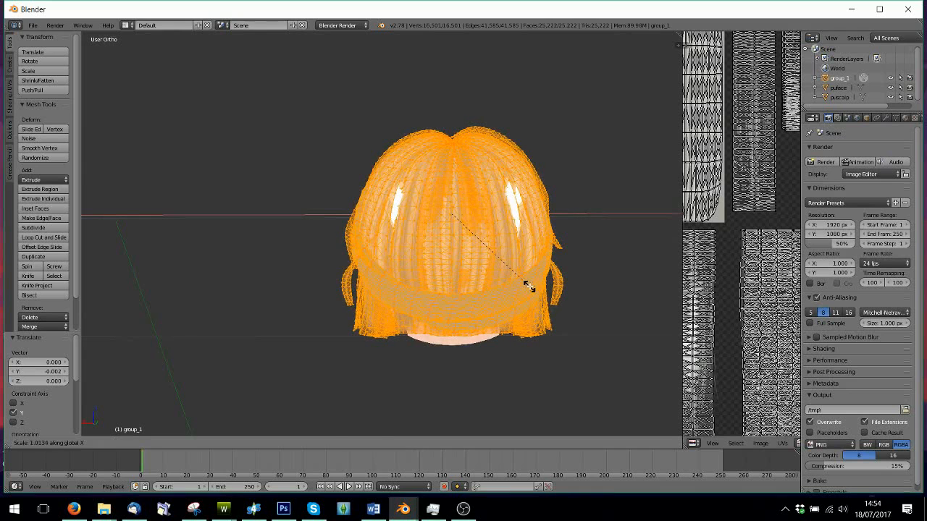
pyautogui.click(529, 287)
# Scale the hair along Z to about 0.91 and raise it about 0.004 along Z
pyautogui.moveTo(538, 287); pyautogui.dragTo(320, 267, button='middle')
pyautogui.scroll(1, 354, 251)
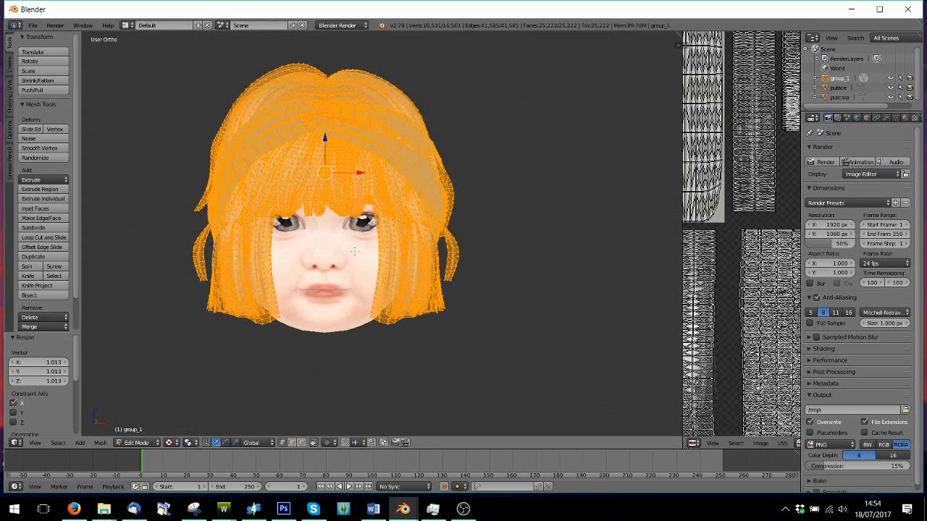
pyautogui.keyDown('shift'); pyautogui.moveTo(369, 236); pyautogui.dragTo(439, 269, button='middle'); pyautogui.keyUp('shift')
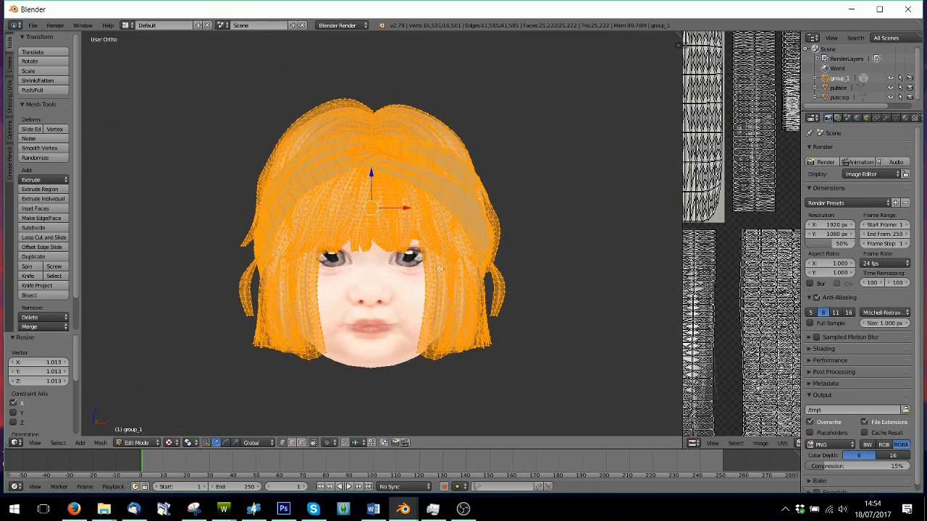
pyautogui.press('s')
pyautogui.press('z')
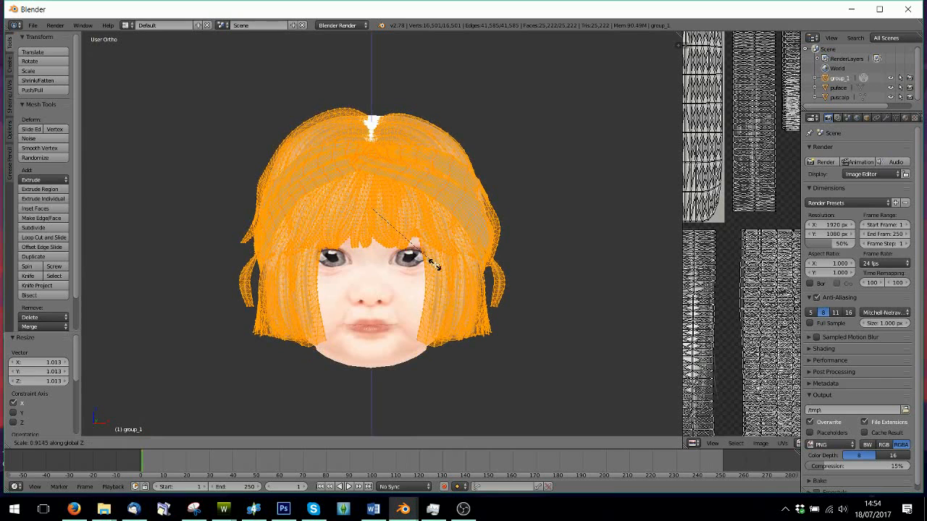
pyautogui.click(434, 264)
pyautogui.moveTo(371, 180); pyautogui.dragTo(378, 175)
# Narrow the hair slightly by scaling it along X to about 0.994
pyautogui.moveTo(378, 175); pyautogui.dragTo(337, 197, button='middle')
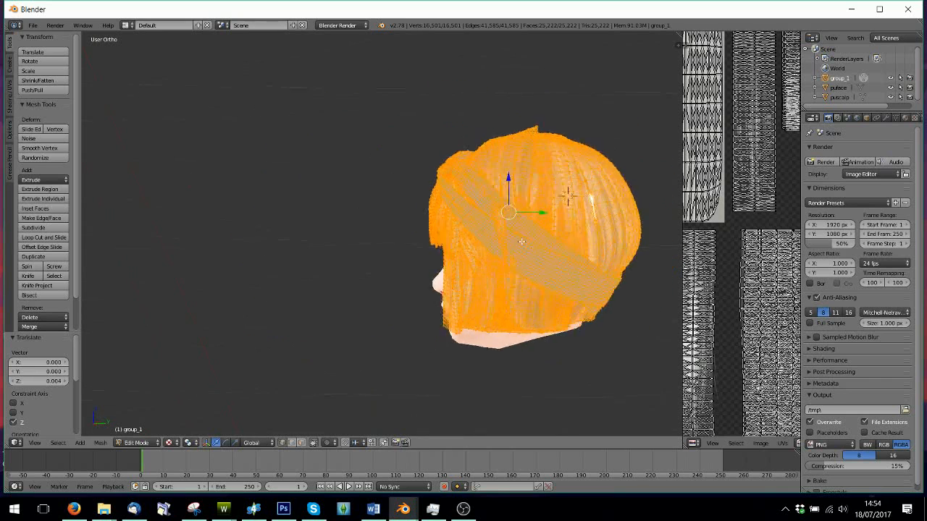
pyautogui.moveTo(521, 241); pyautogui.dragTo(559, 251, button='middle')
pyautogui.moveTo(615, 259); pyautogui.dragTo(533, 265, button='middle')
pyautogui.press('s')
pyautogui.press('x')
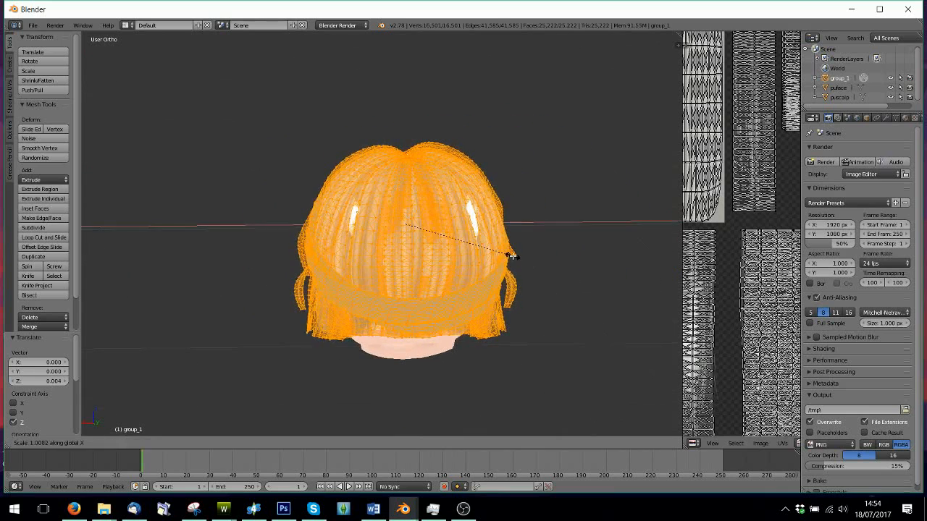
pyautogui.click(509, 254)
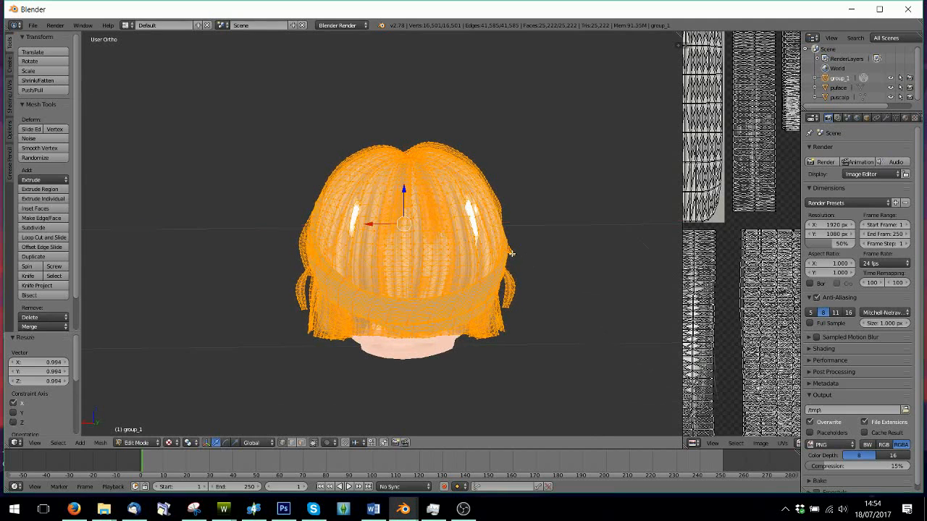
# Deepen the hair front to back by scaling it along Y by about 1.042
pyautogui.moveTo(511, 253); pyautogui.dragTo(393, 254, button='middle')
pyautogui.press('s')
pyautogui.press('y')
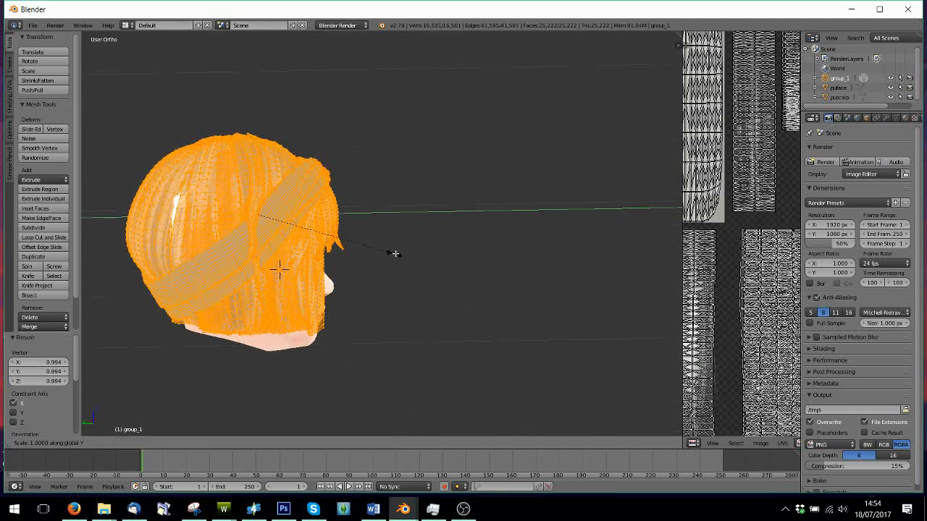
pyautogui.click(386, 252)
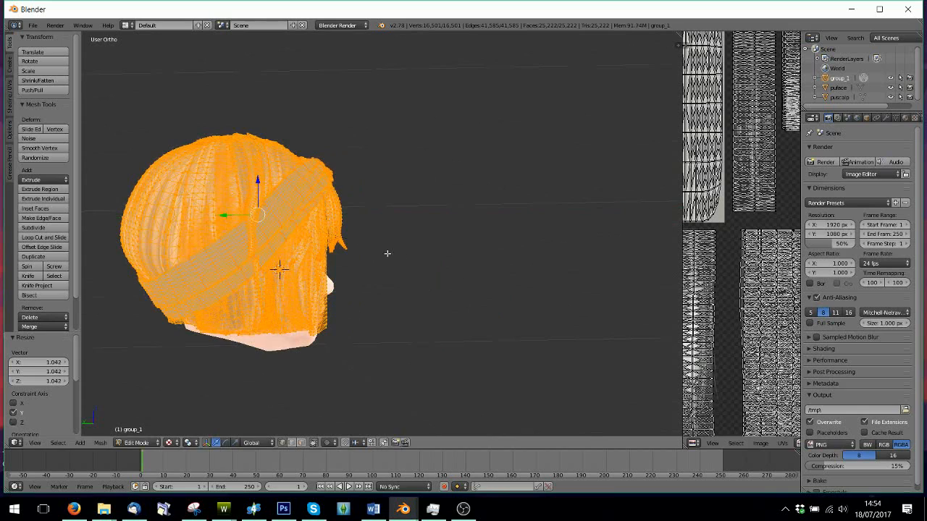
# Nudge the hair slightly along Y and raise it about 0.0009 along Z, checking the fit all around the head
pyautogui.moveTo(386, 252); pyautogui.dragTo(195, 233, button='middle')
pyautogui.moveTo(308, 257); pyautogui.dragTo(340, 272, button='middle')
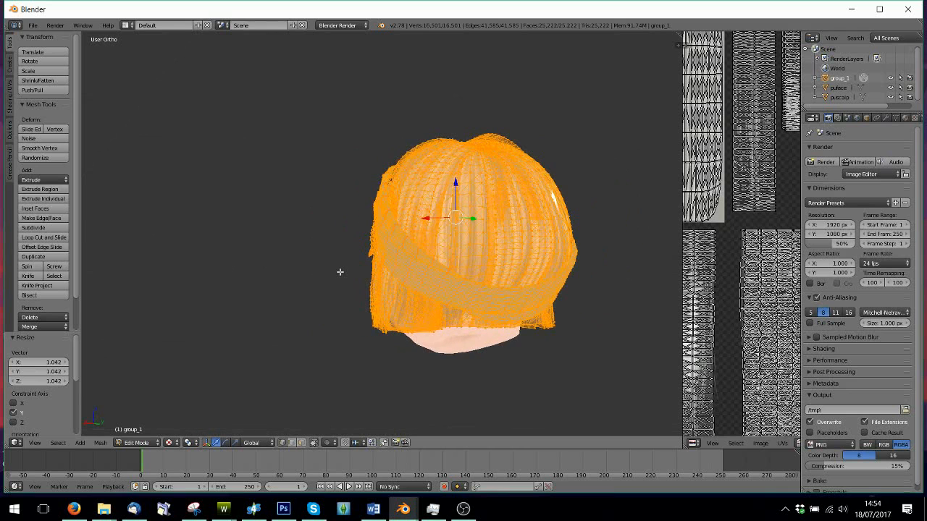
pyautogui.moveTo(558, 197); pyautogui.dragTo(532, 299, button='middle')
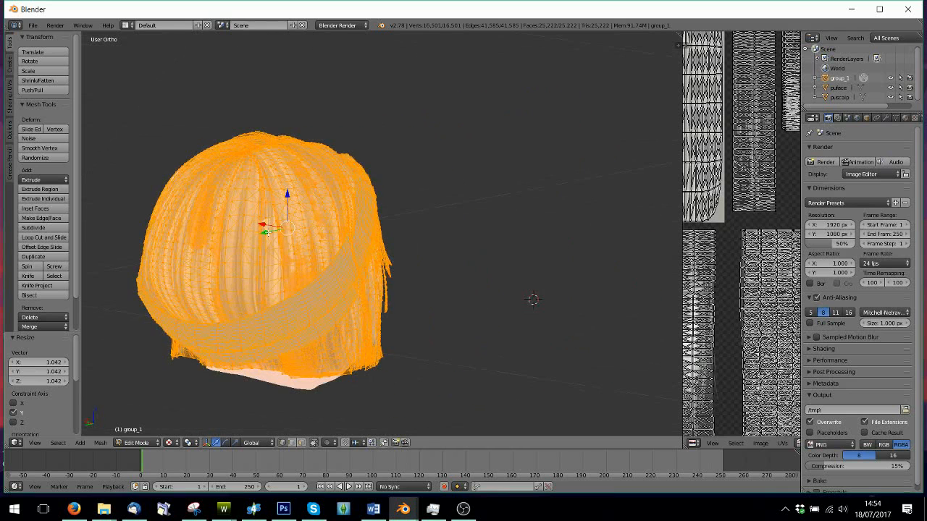
pyautogui.moveTo(268, 232); pyautogui.dragTo(265, 234)
pyautogui.moveTo(276, 250); pyautogui.dragTo(318, 293, button='middle')
pyautogui.moveTo(363, 299); pyautogui.dragTo(364, 300)
pyautogui.moveTo(364, 301); pyautogui.dragTo(600, 248, button='middle')
pyautogui.scroll(3, 501, 264)
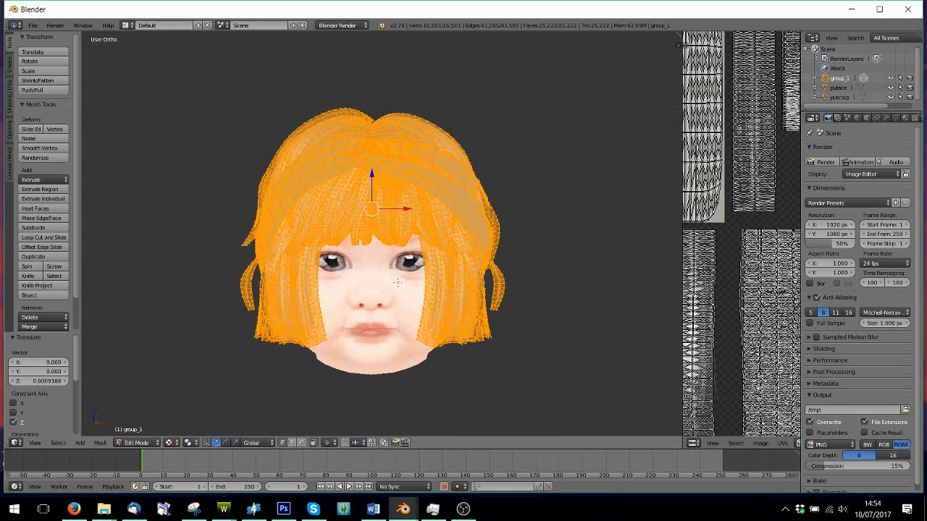
pyautogui.moveTo(411, 277); pyautogui.dragTo(87, 253, button='middle')
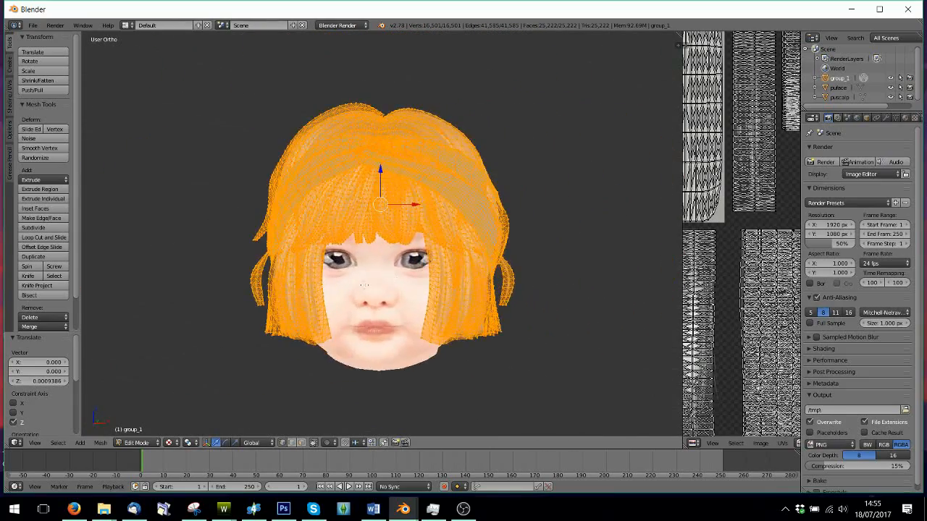
# Return to Object Mode and select puface to view the fitted hair without its selection outline
pyautogui.click(128, 444)
pyautogui.click(136, 431)
pyautogui.scroll(-2, 318, 308)
pyautogui.moveTo(318, 308); pyautogui.dragTo(330, 310, button='middle')
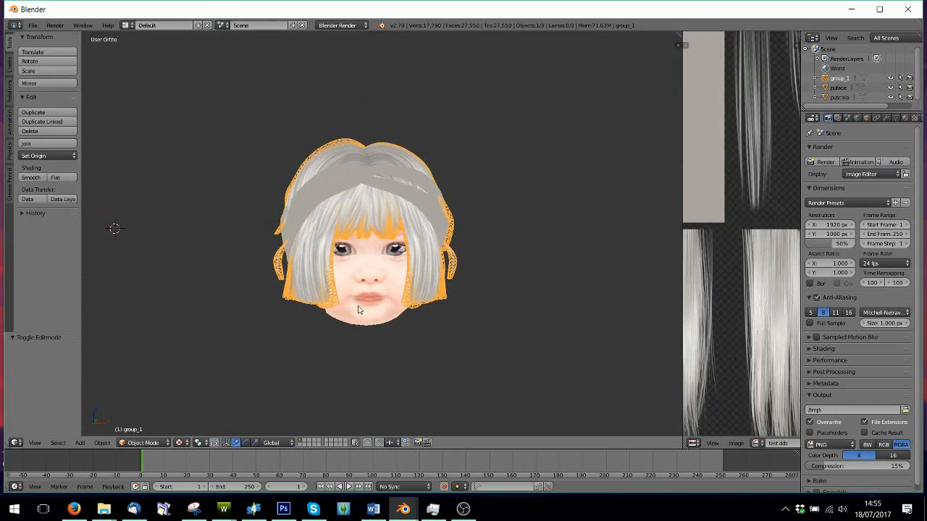
pyautogui.rightClick(359, 313)
pyautogui.scroll(-2, 332, 331)
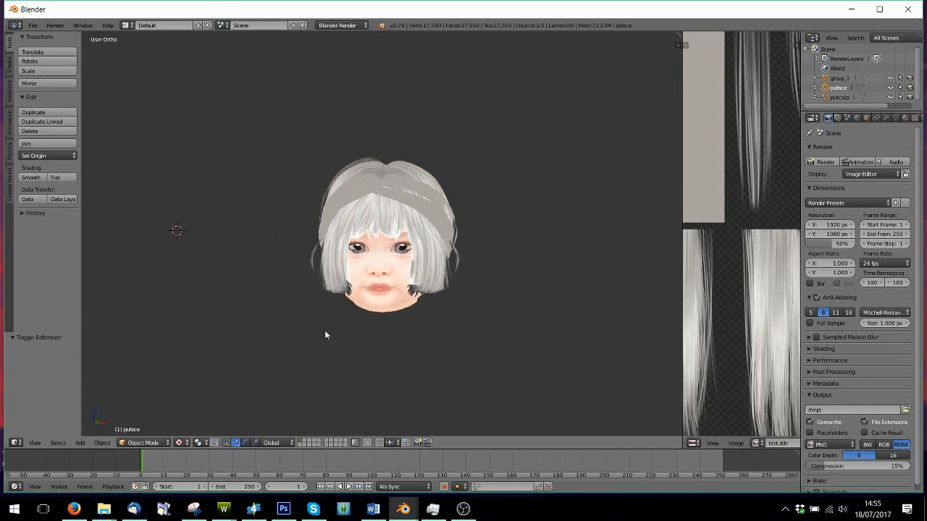
pyautogui.scroll(2, 354, 280)
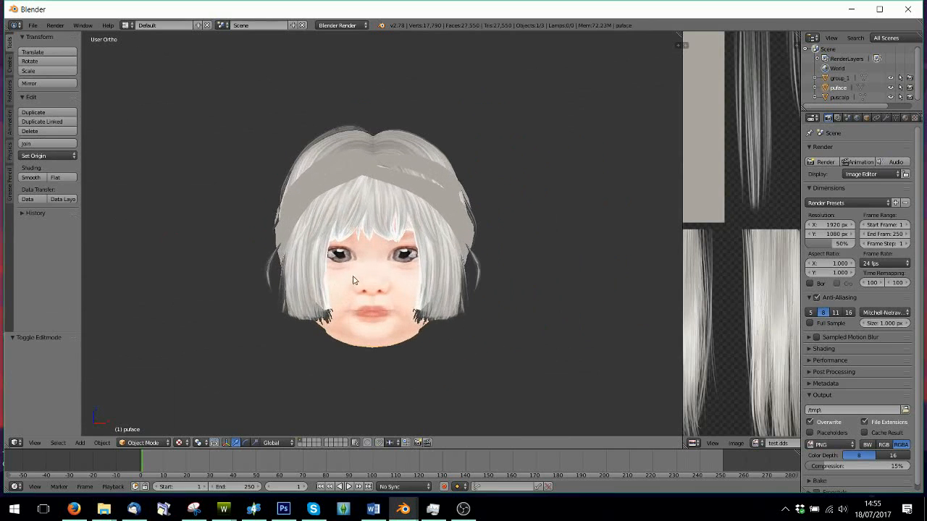
# Select the group_1 hair mesh again
pyautogui.moveTo(429, 202); pyautogui.dragTo(406, 196, button='middle')
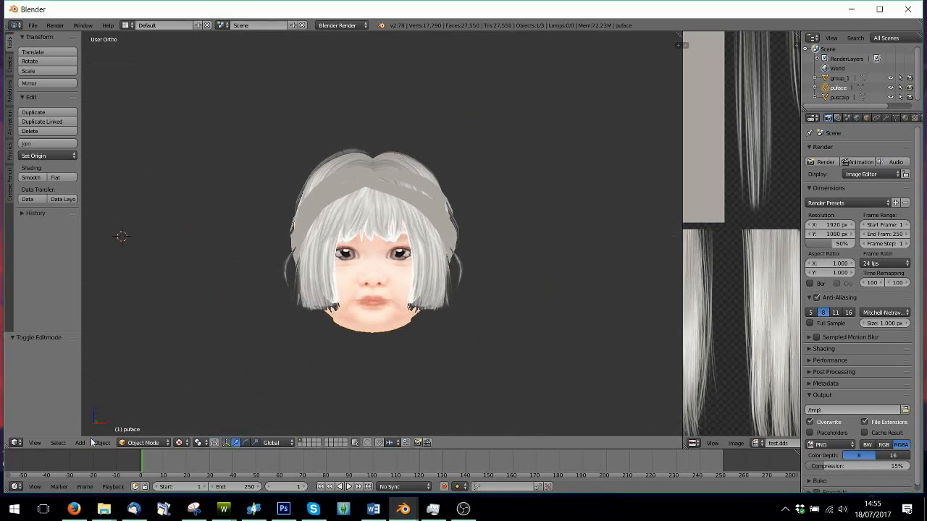
pyautogui.scroll(-1, 380, 288)
pyautogui.rightClick(378, 203)
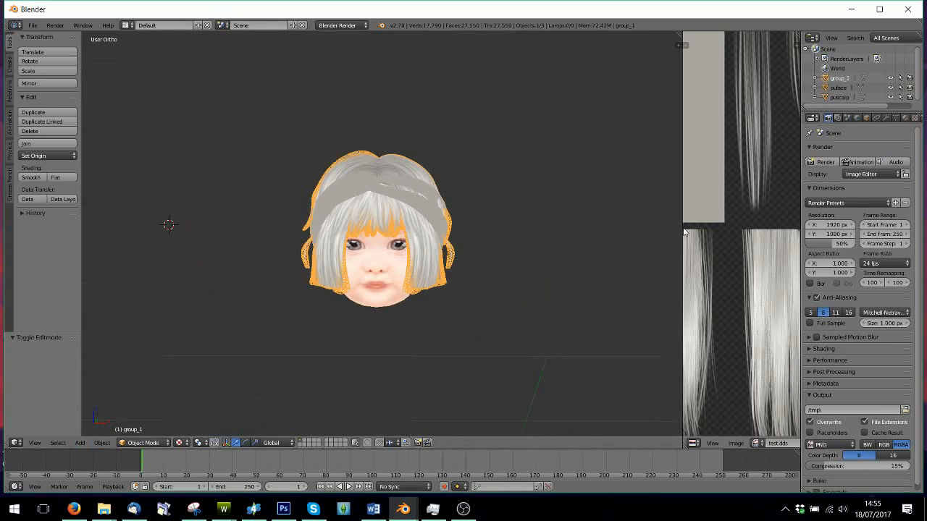
# Widen the hair texture area, check the hair project's mesh groups in TSR Workshop, and return to Blender
pyautogui.moveTo(684, 232); pyautogui.dragTo(513, 226)
pyautogui.moveTo(223, 508)
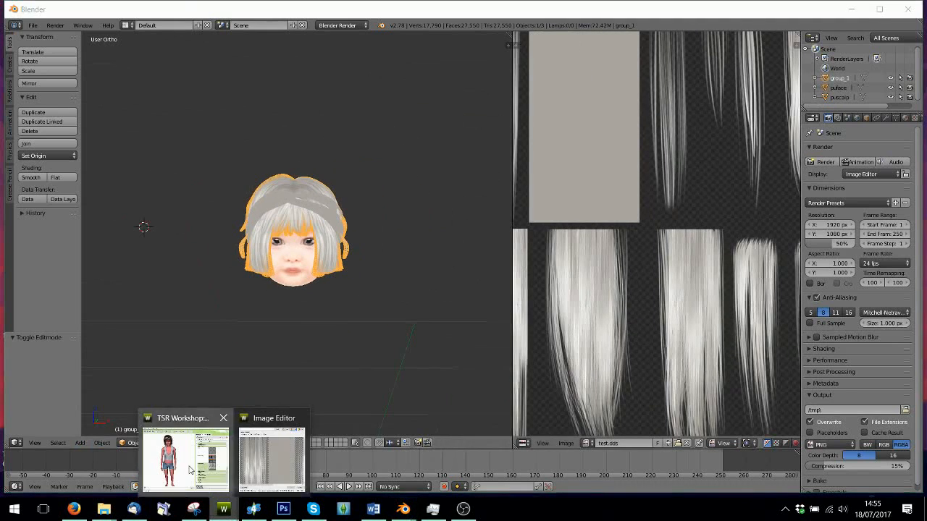
pyautogui.click(189, 470)
pyautogui.click(641, 88)
pyautogui.click(614, 93)
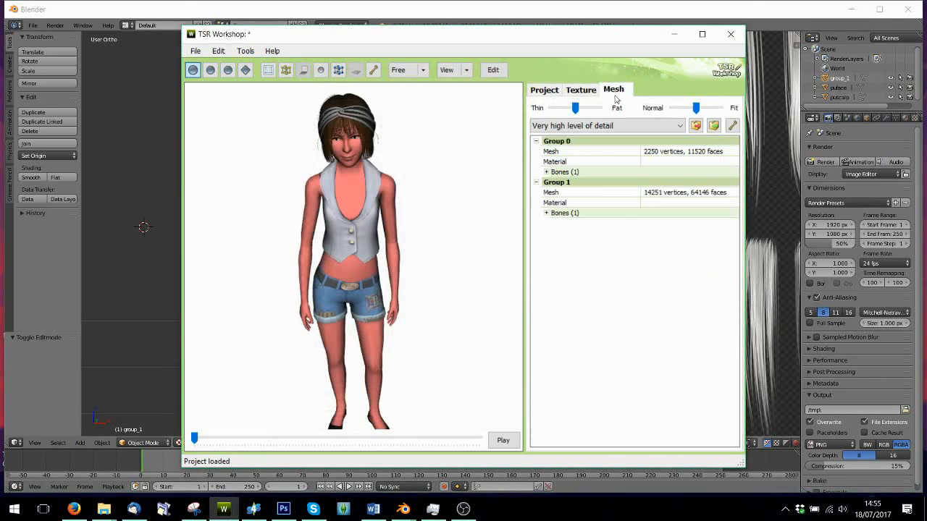
pyautogui.click(133, 201)
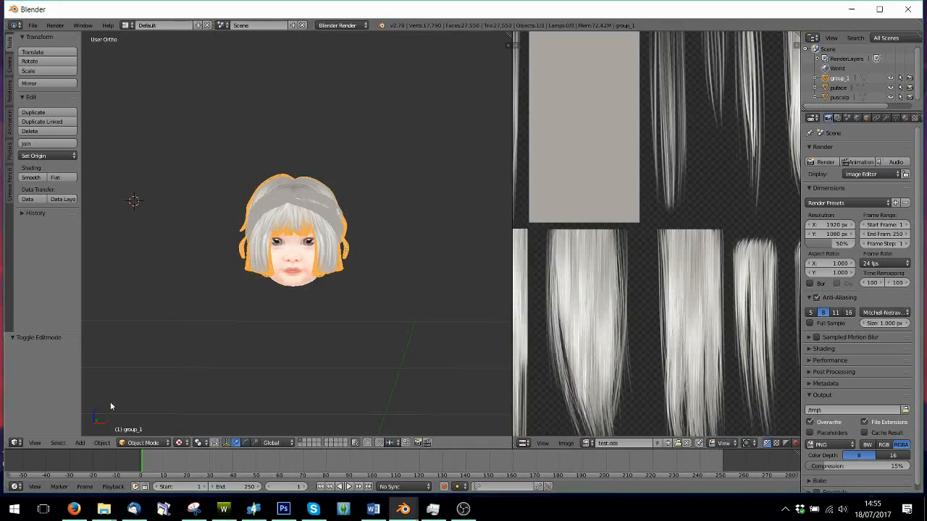
# Put the group_1 hair mesh into Edit Mode and enlarge the UV editor further
pyautogui.click(135, 443)
pyautogui.click(141, 422)
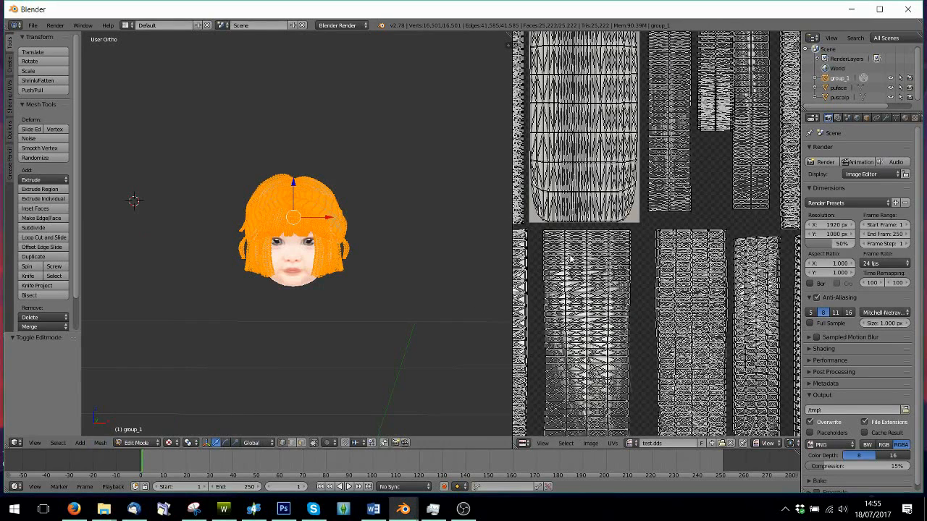
pyautogui.click(514, 251)
pyautogui.moveTo(512, 251); pyautogui.dragTo(463, 254)
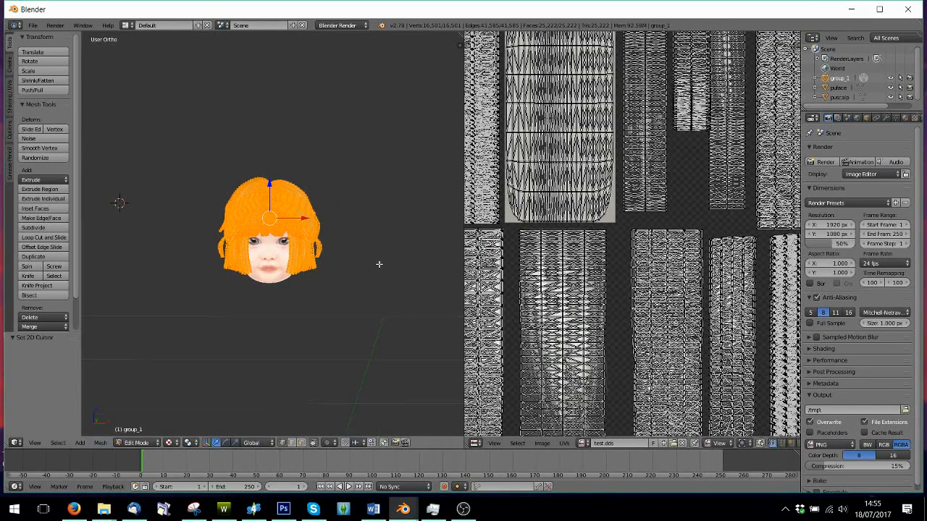
# Clear the selection and select the linked headband strips to locate their UVs on the hair texture
pyautogui.press('a')
pyautogui.scroll(5, 379, 264)
pyautogui.press('l')
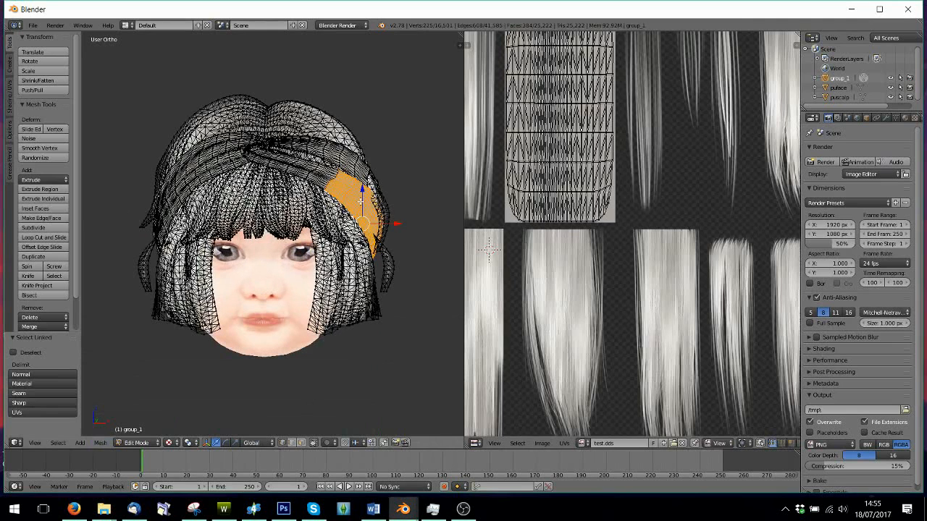
pyautogui.press('a')
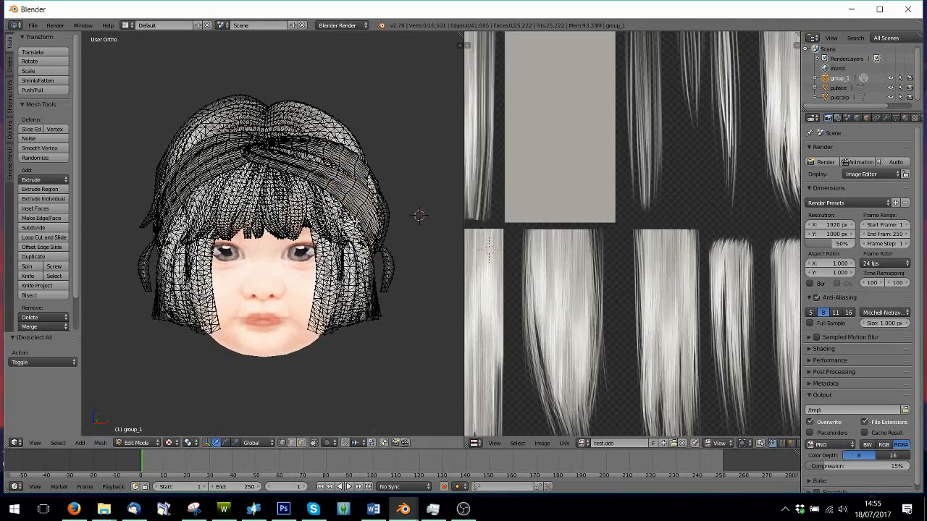
pyautogui.press('l')
pyautogui.press('a')
pyautogui.press('l')
pyautogui.scroll(-4, 587, 233)
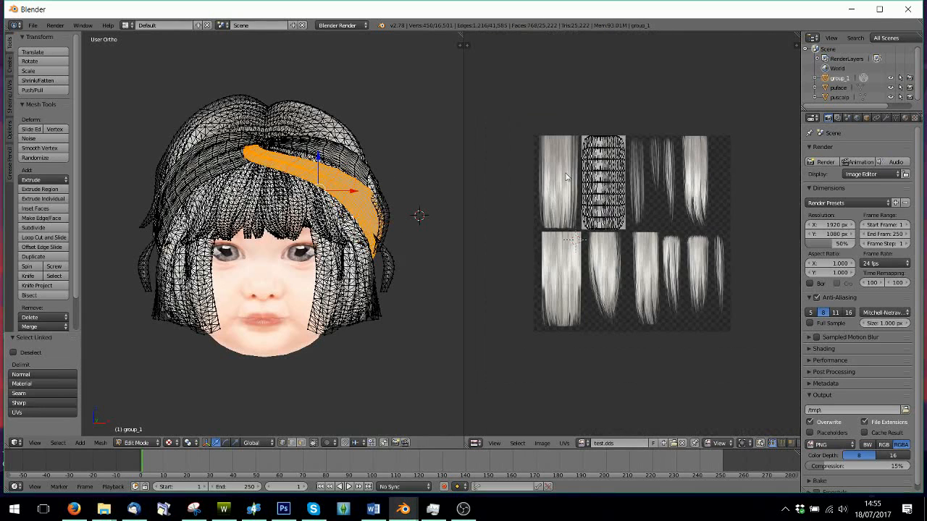
pyautogui.scroll(3, 587, 233)
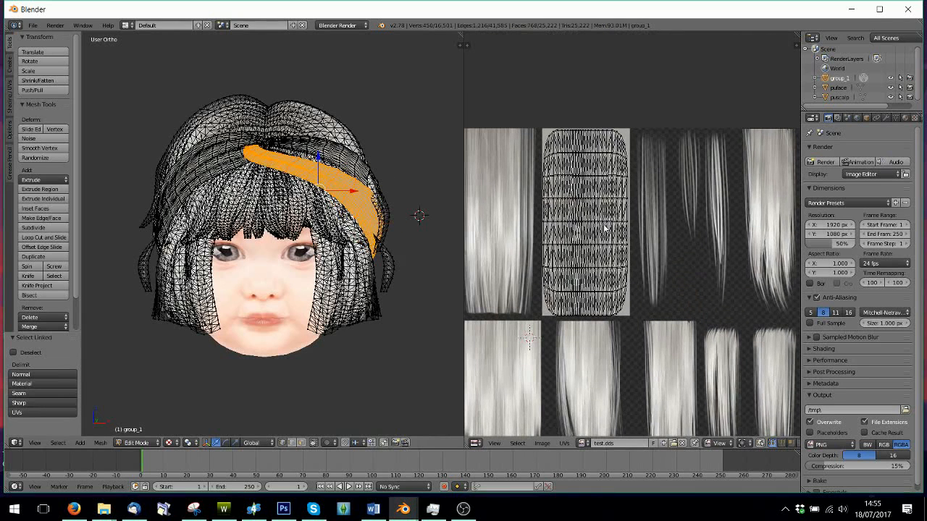
# Sync the UV and mesh selections and box-select all headband UVs over the plain grey rectangle
pyautogui.press('a')
pyautogui.press('a')
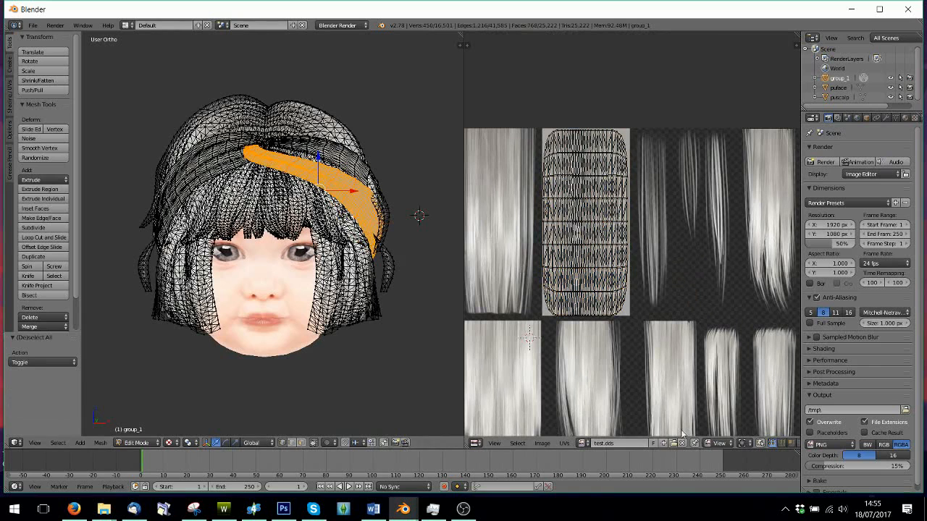
pyautogui.click(742, 444)
pyautogui.press('a')
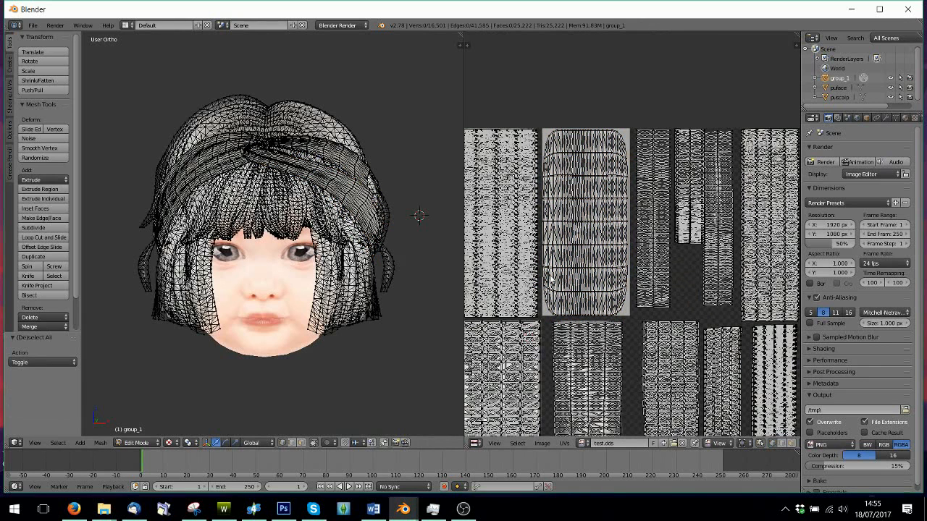
pyautogui.moveTo(544, 118); pyautogui.dragTo(631, 319)
# Separate the selected headband from the hair into its own object and return to Object Mode
pyautogui.moveTo(373, 324)
pyautogui.mouseDown(button='middle')
pyautogui.moveTo(176, 314)
pyautogui.moveTo(96, 251)
pyautogui.moveTo(290, 318)
pyautogui.moveTo(364, 318)
pyautogui.mouseUp(button='middle')
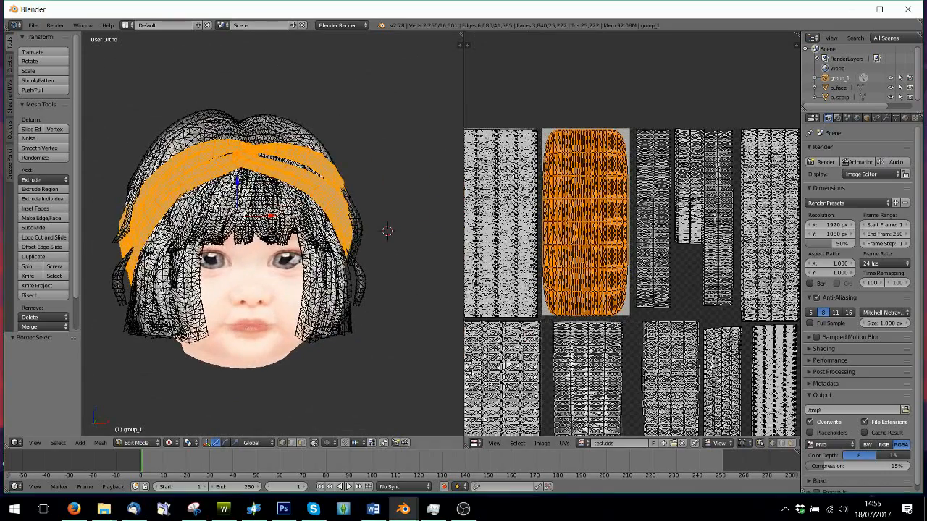
pyautogui.press('p')
pyautogui.click(318, 283)
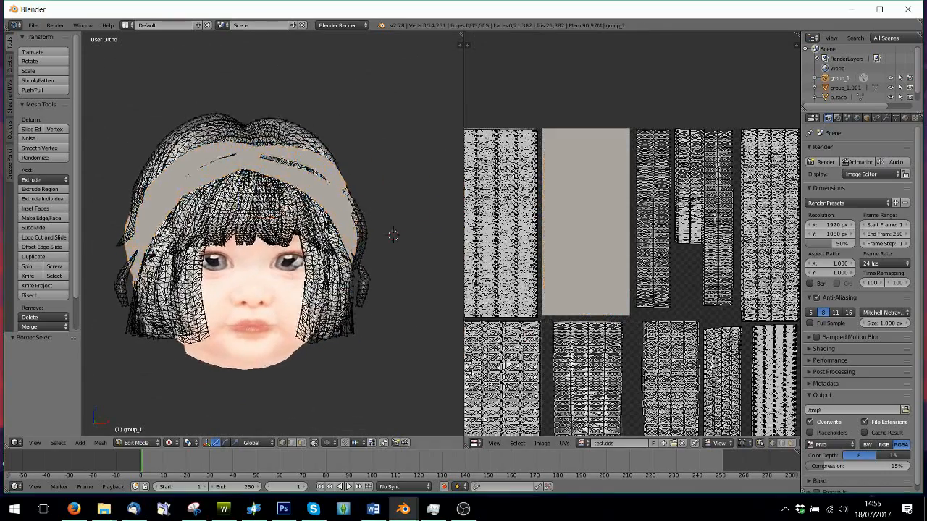
pyautogui.moveTo(186, 392); pyautogui.dragTo(199, 397, button='middle')
pyautogui.click(148, 443)
pyautogui.click(145, 431)
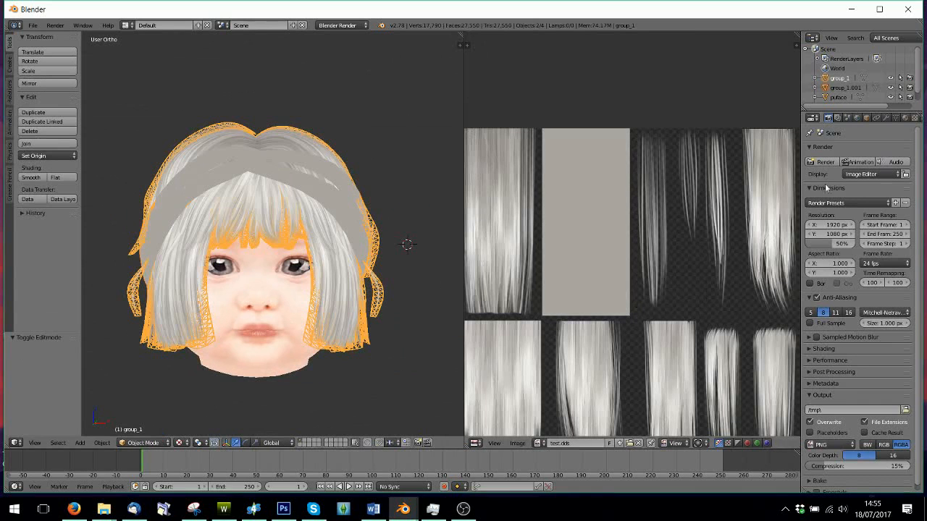
# Select only group_1 and hide the puface and puscalp meshes
pyautogui.scroll(-1, 869, 95)
pyautogui.click(840, 79)
pyautogui.click(836, 68)
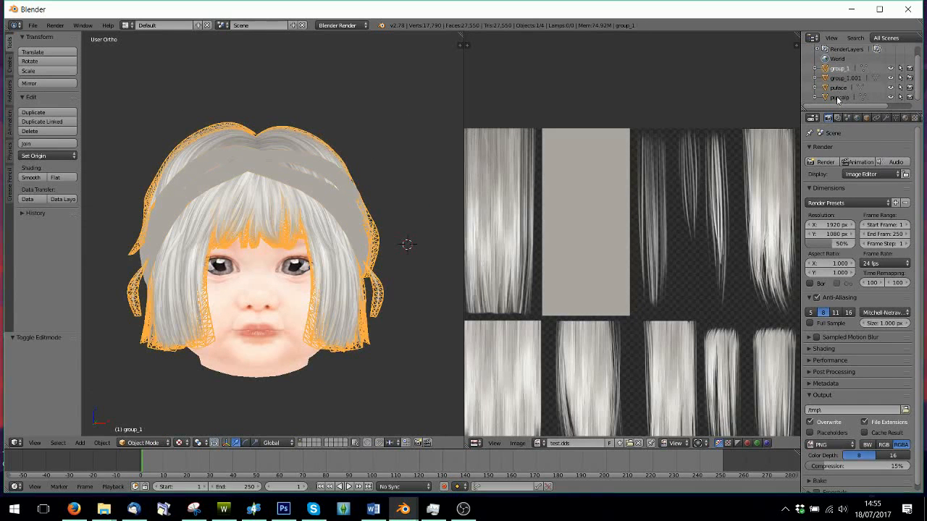
pyautogui.moveTo(423, 228); pyautogui.dragTo(424, 240, button='middle')
pyautogui.scroll(-1, 424, 241)
pyautogui.click(890, 88)
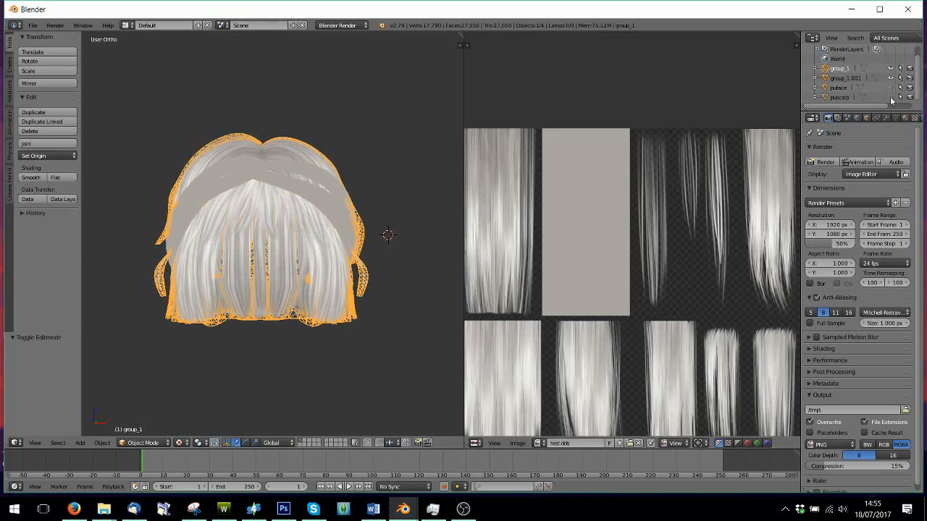
# Add group_1.001 to the selection and export both as Hair2.obj to the malibu hair folder with Selection Only enabled
pyautogui.keyDown('ctrl'); pyautogui.click(845, 79); pyautogui.keyUp('ctrl')
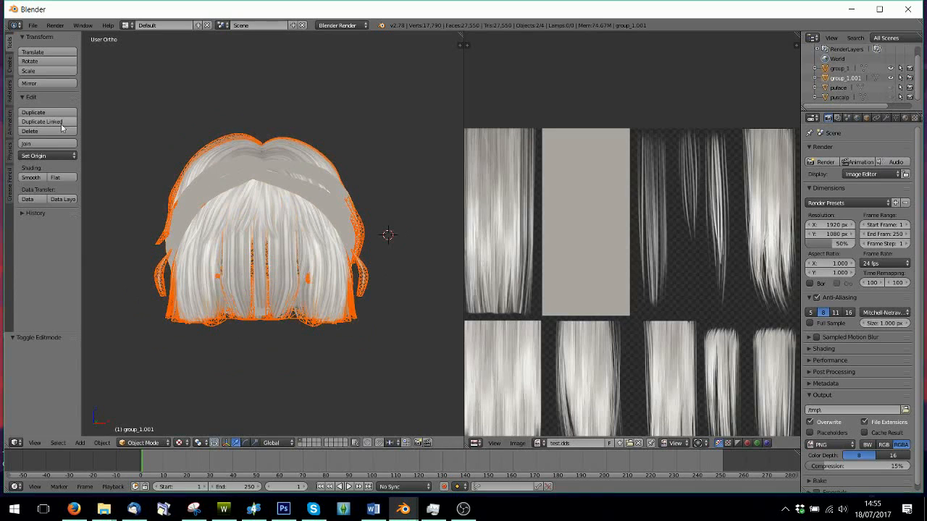
pyautogui.click(32, 25)
pyautogui.moveTo(49, 209)
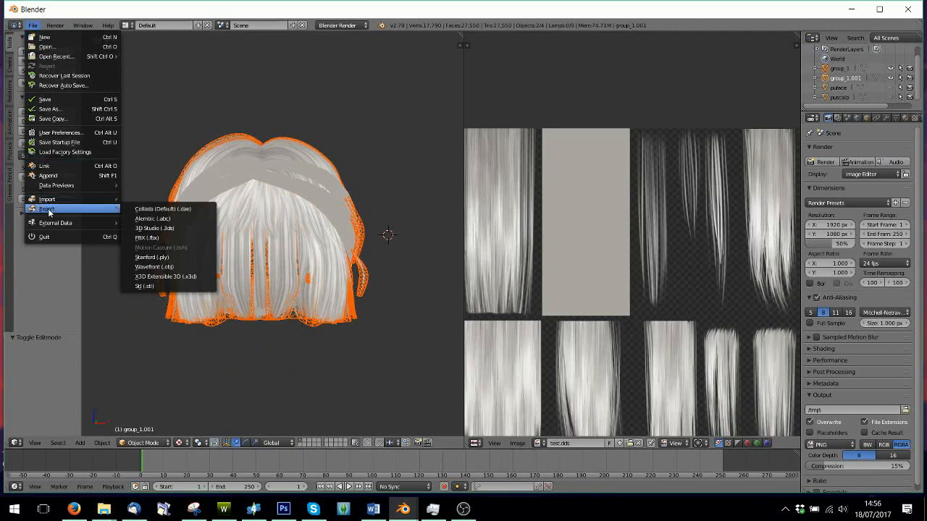
pyautogui.click(150, 268)
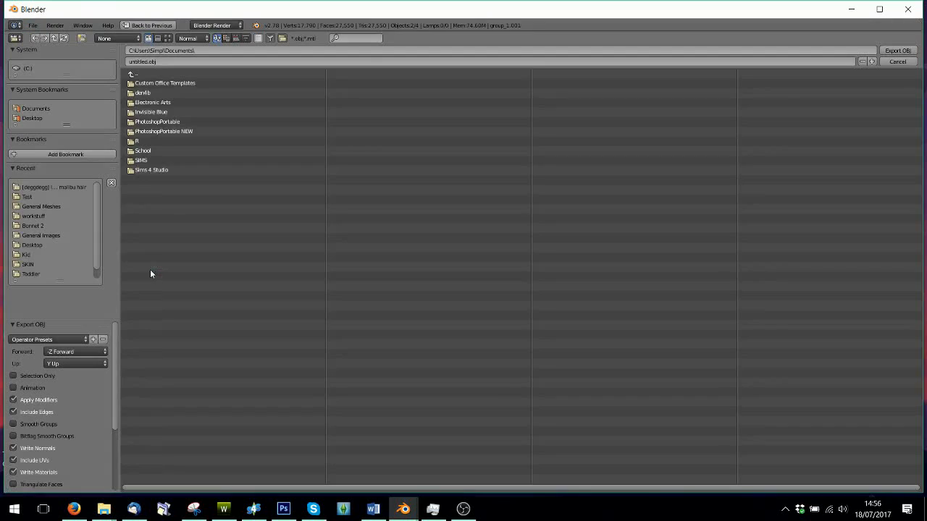
pyautogui.click(47, 185)
pyautogui.click(140, 62)
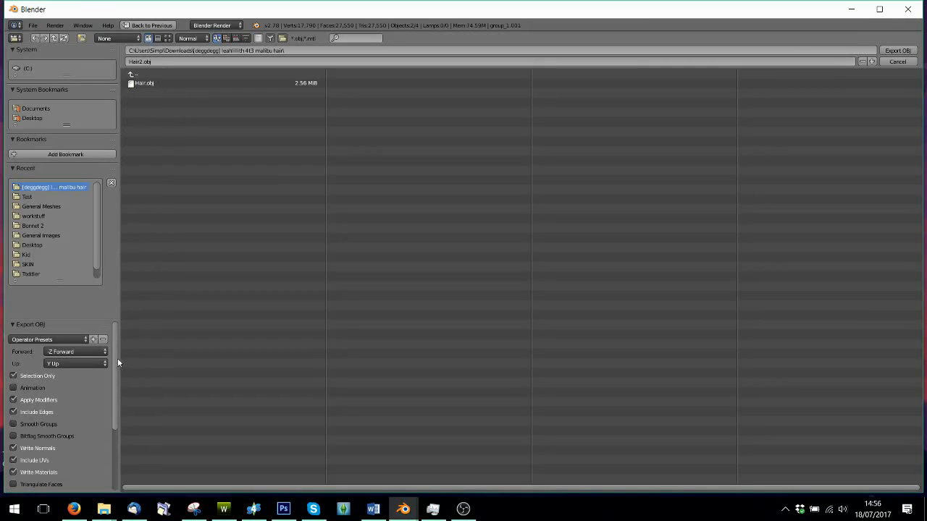
pyautogui.moveTo(115, 358); pyautogui.dragTo(116, 453)
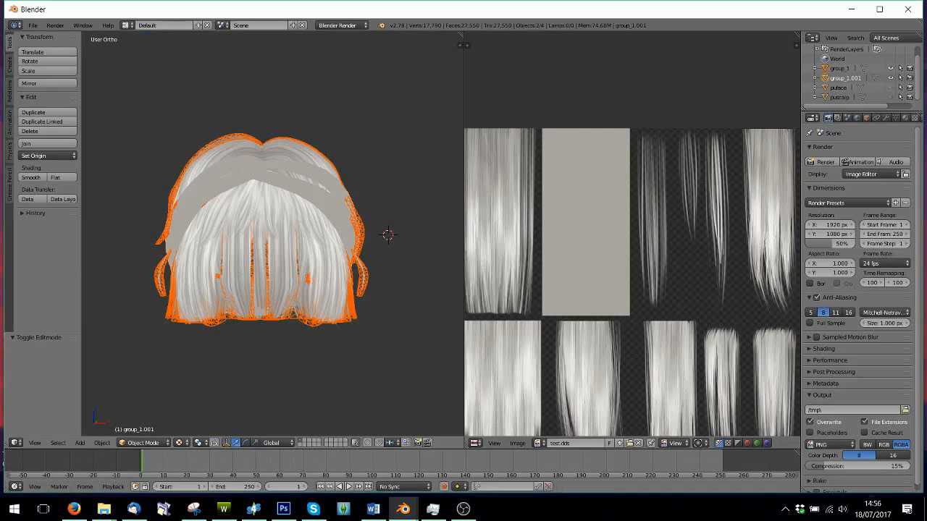
# Show the desktop and launch MilkShape 3D and another TSR Workshop instance
pyautogui.click(925, 513)
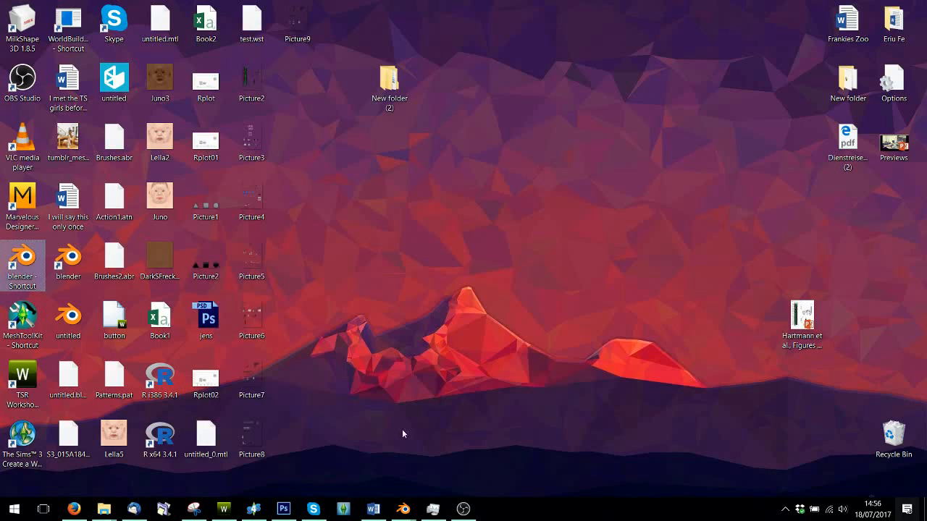
pyautogui.doubleClick(22, 27)
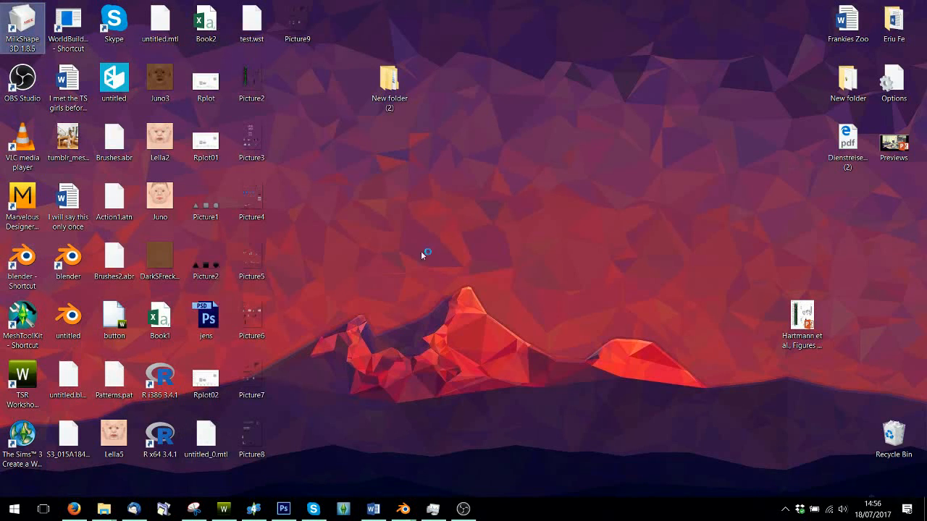
pyautogui.rightClick(223, 508)
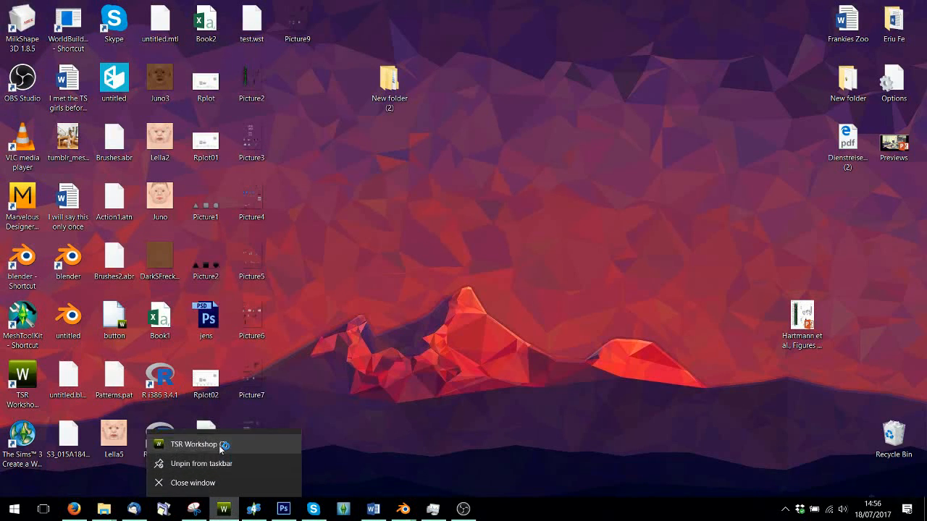
pyautogui.click(220, 447)
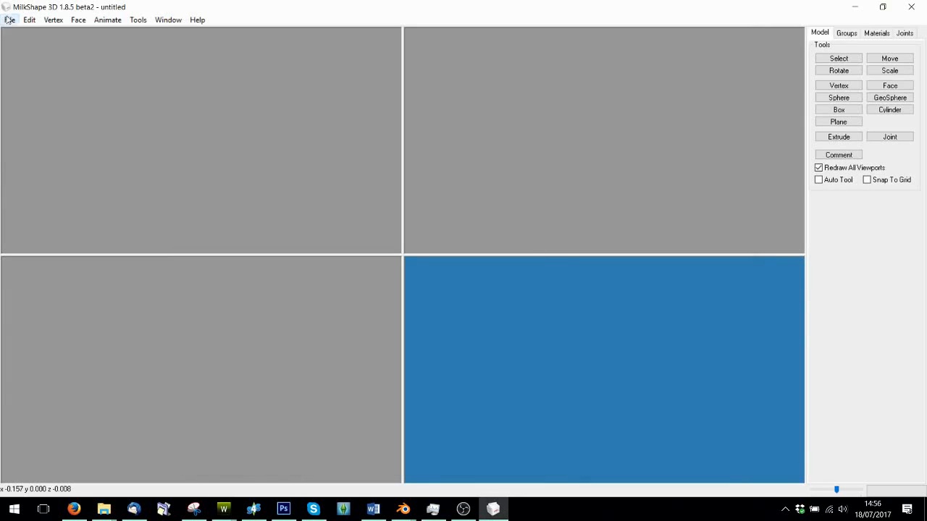
# Import the exported Hair2.obj from the malibu hair folder in Downloads into MilkShape 3D
pyautogui.click(9, 19)
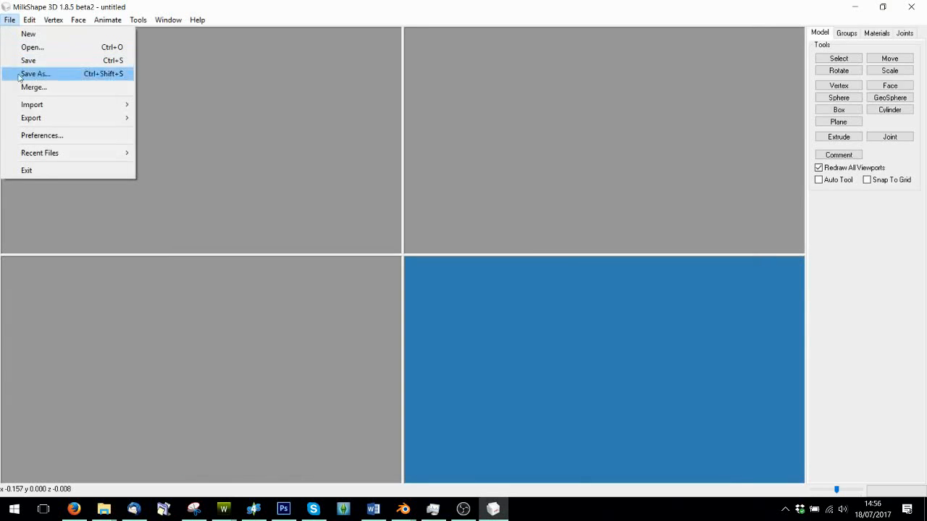
pyautogui.moveTo(22, 104)
pyautogui.click(208, 195)
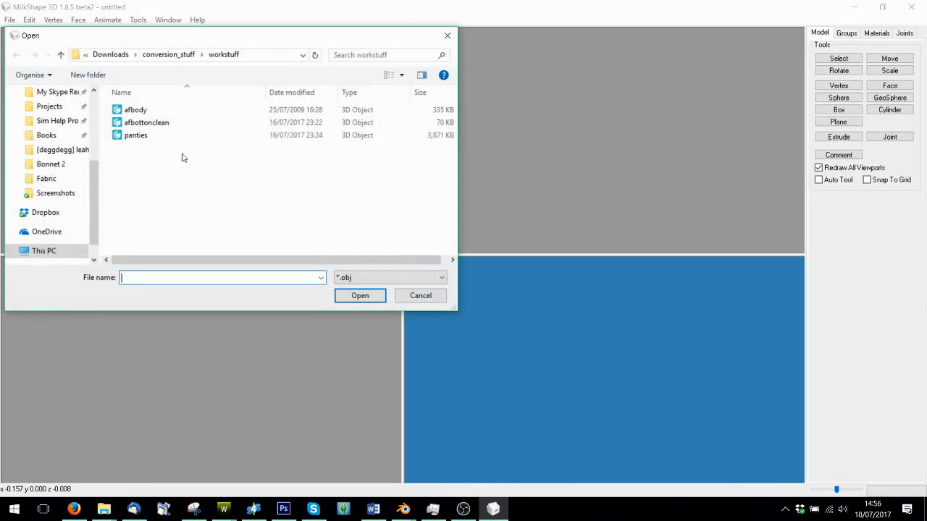
pyautogui.scroll(4, 57, 159)
pyautogui.click(54, 131)
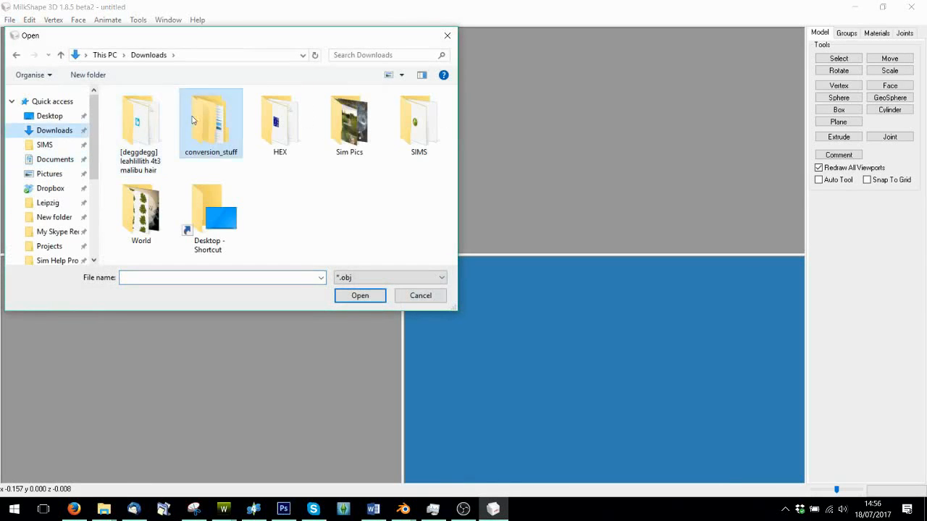
pyautogui.doubleClick(142, 133)
pyautogui.doubleClick(194, 123)
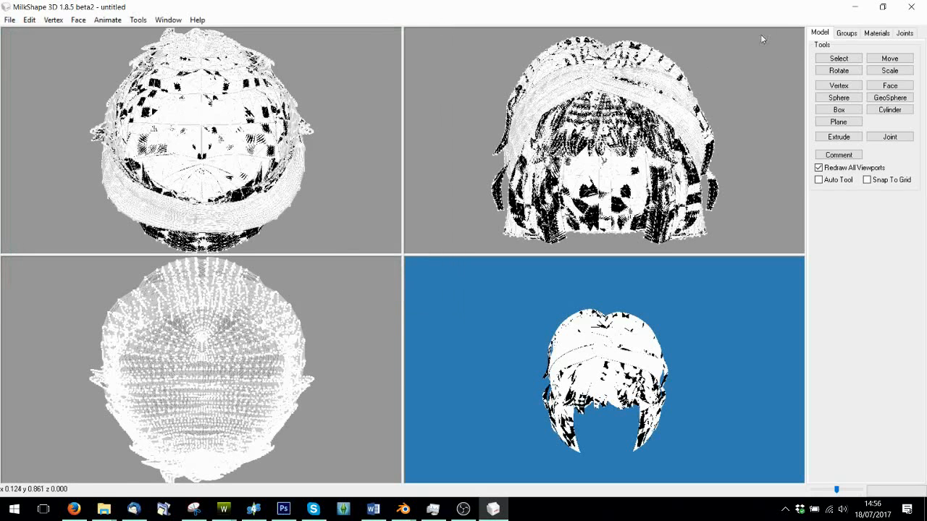
# List the imported model's groups and check the group_1 selection
pyautogui.click(845, 33)
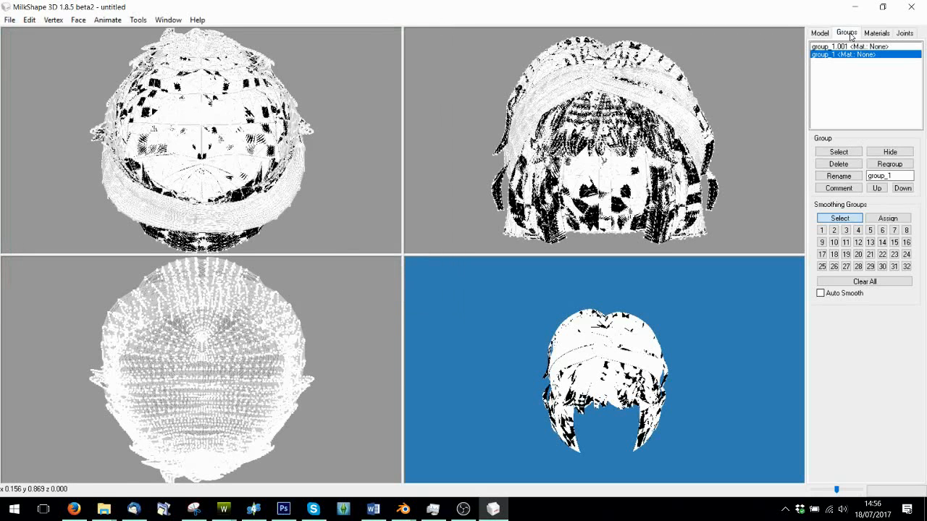
pyautogui.click(838, 152)
pyautogui.click(839, 152)
# Switch to the hair project in TSR Workshop and highlight the Group 0 and Group 1 meshes to identify each part
pyautogui.moveTo(223, 509)
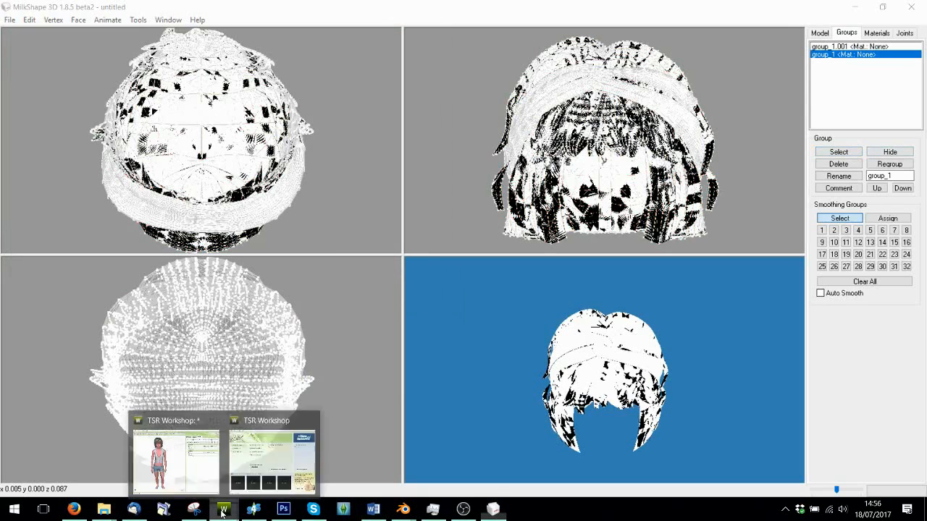
pyautogui.click(194, 471)
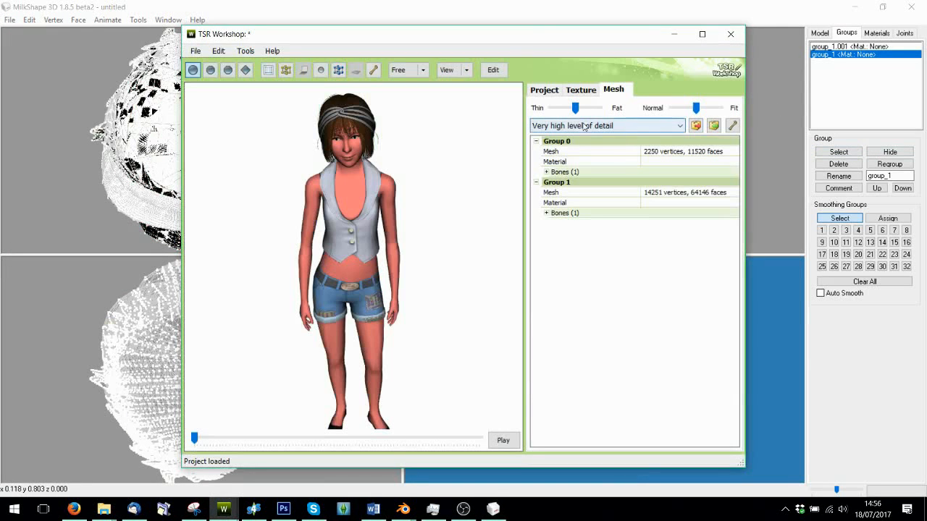
pyautogui.click(723, 152)
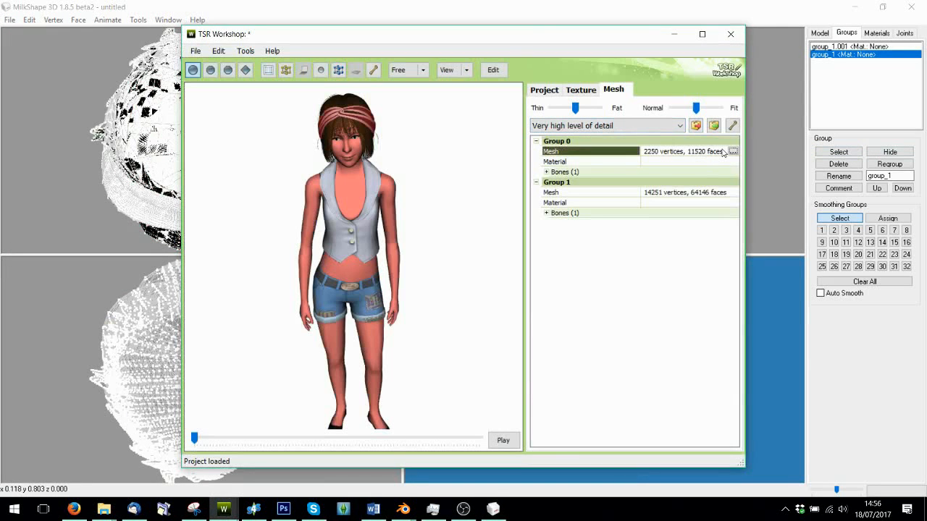
pyautogui.click(723, 192)
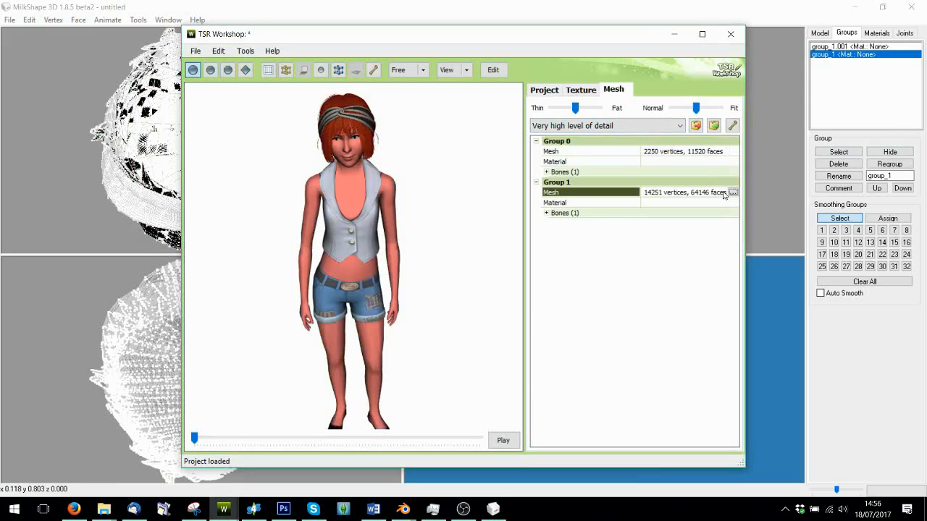
pyautogui.click(732, 151)
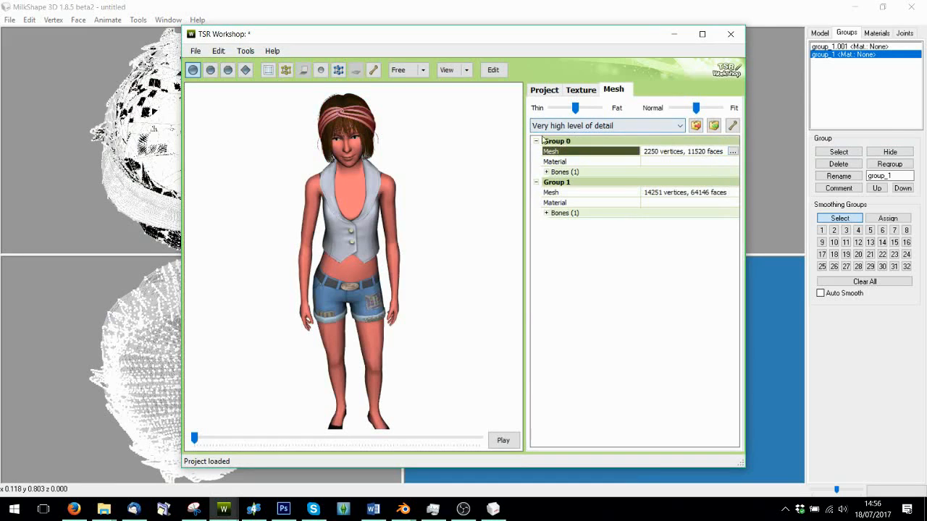
# Compare the Group 1 and Group 0 meshes in the hair project, then return to MilkShape and toggle the group_1 selection
pyautogui.click(709, 195)
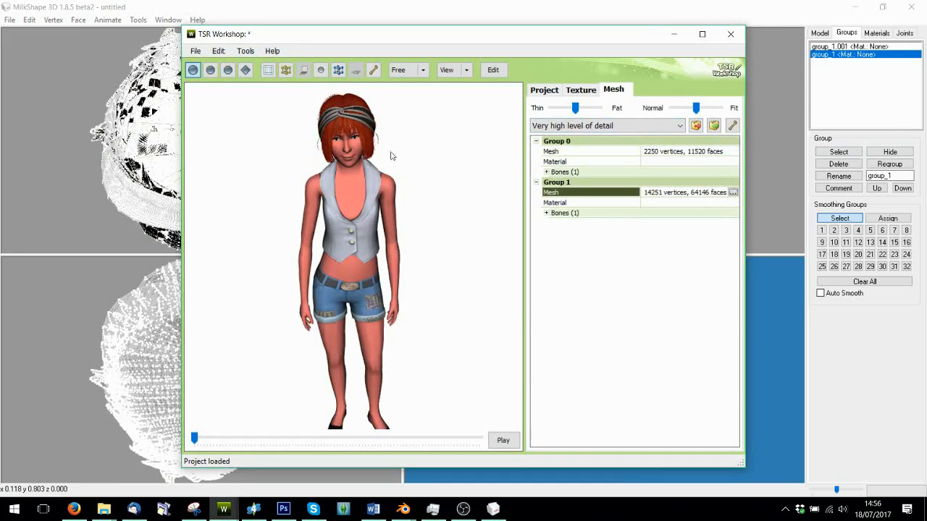
pyautogui.click(680, 153)
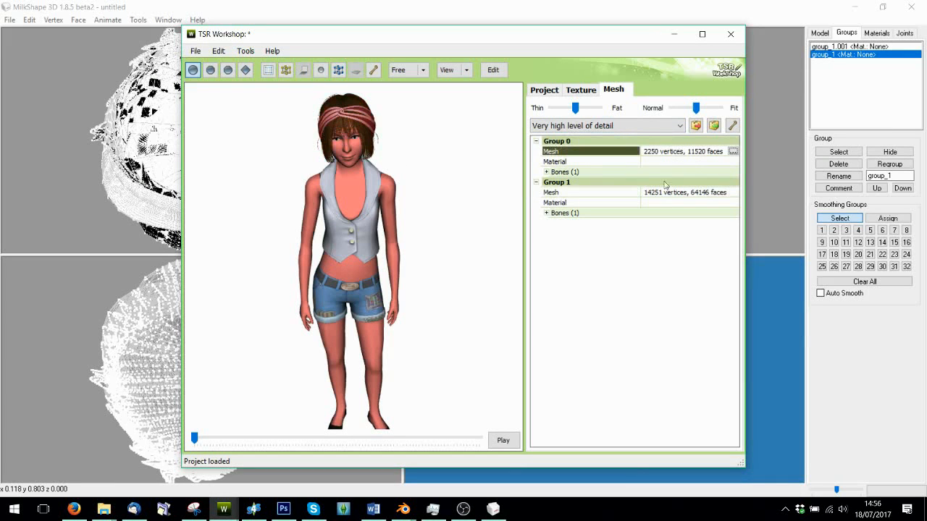
pyautogui.click(890, 95)
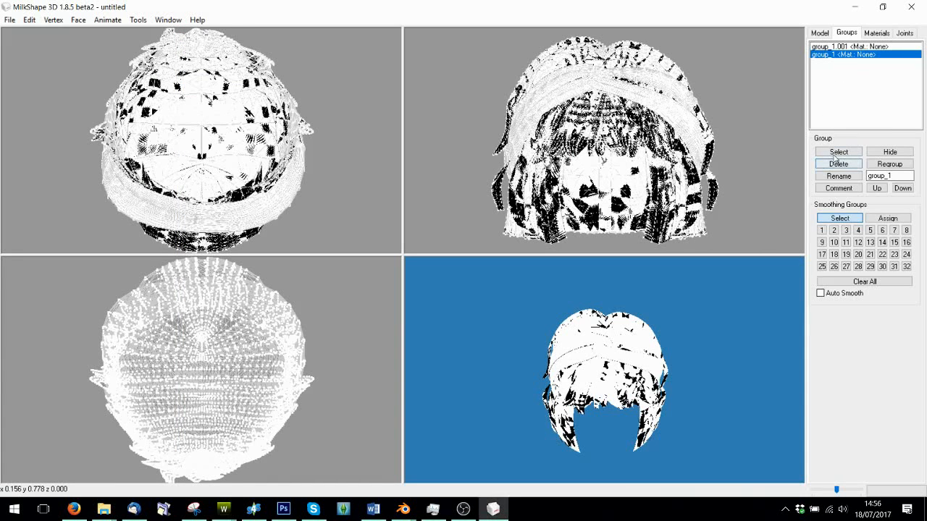
pyautogui.click(838, 152)
pyautogui.click(838, 152)
pyautogui.click(836, 47)
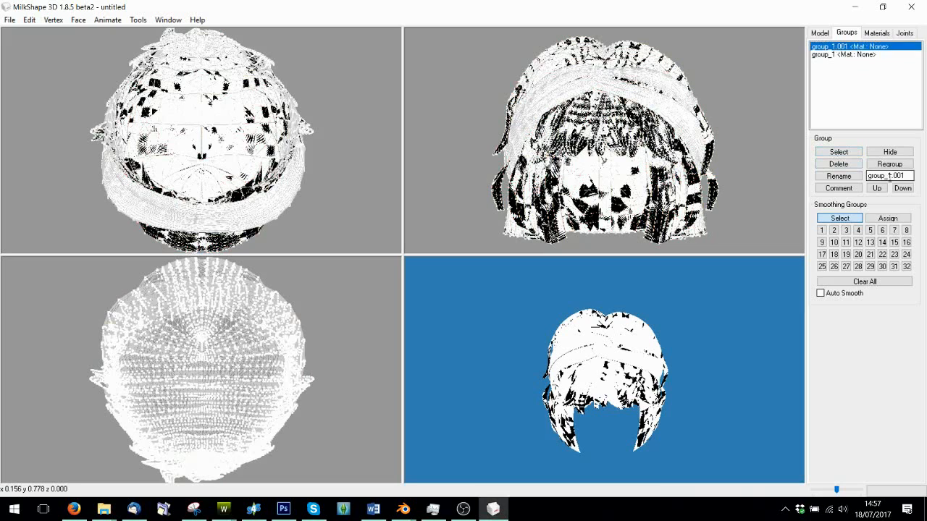
pyautogui.moveTo(903, 175); pyautogui.dragTo(887, 175)
pyautogui.click(838, 56)
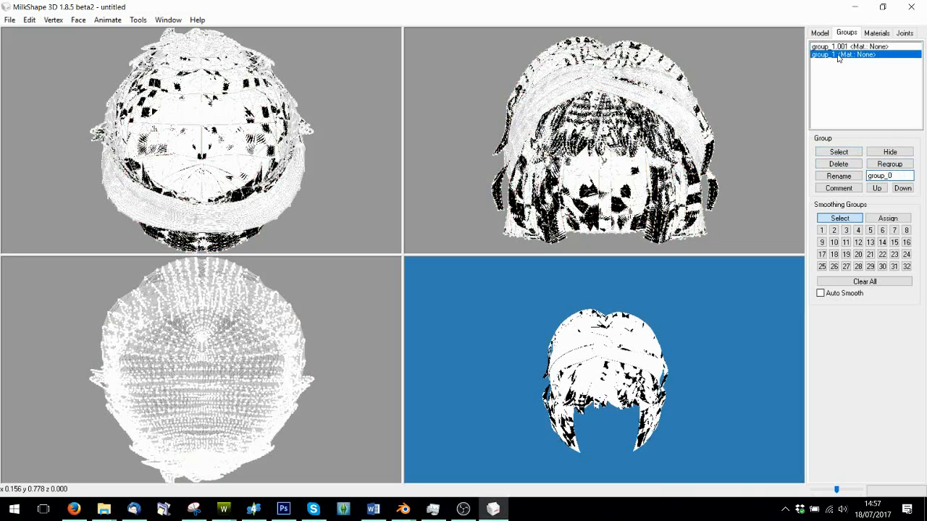
pyautogui.click(847, 177)
# Rename the group_1.001 group as group_0
pyautogui.click(828, 48)
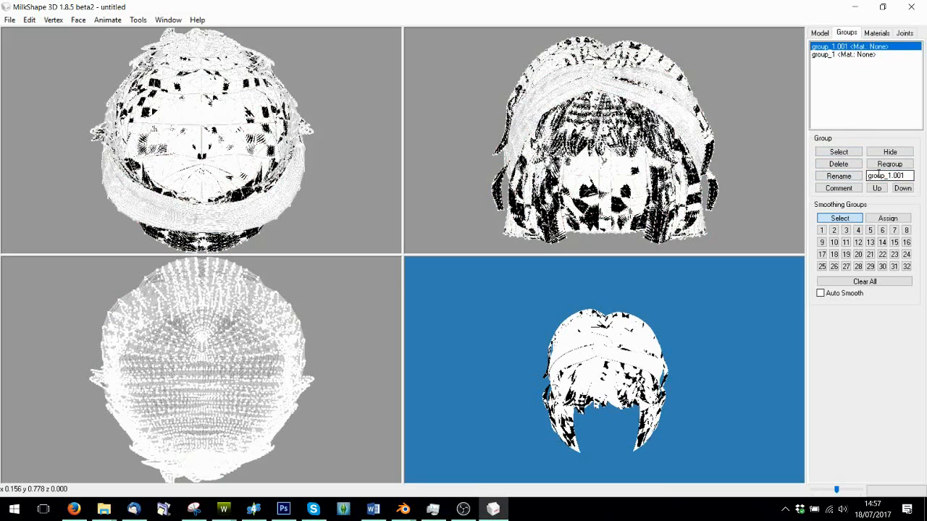
pyautogui.click(827, 179)
pyautogui.click(901, 176)
pyautogui.press('BackSpace')
pyautogui.click(841, 177)
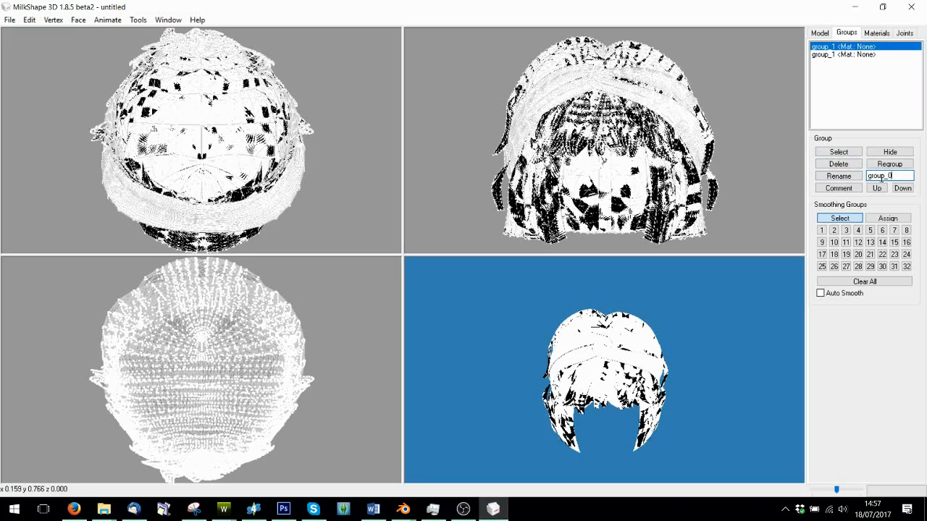
pyautogui.write('0')
pyautogui.click(838, 176)
# Switch to the empty TSR Workshop instance and start a new project that imports from a .package file
pyautogui.moveTo(223, 509)
pyautogui.click(273, 453)
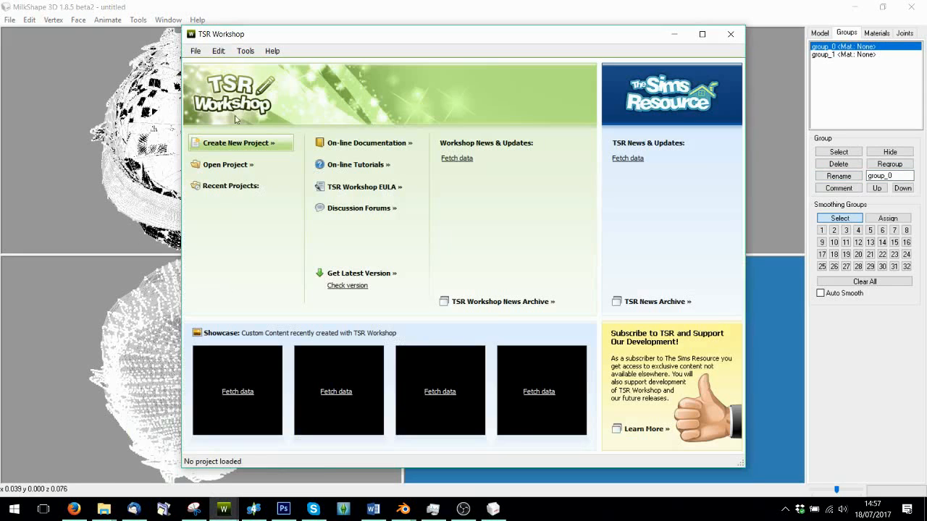
pyautogui.click(235, 144)
pyautogui.click(246, 268)
pyautogui.click(634, 373)
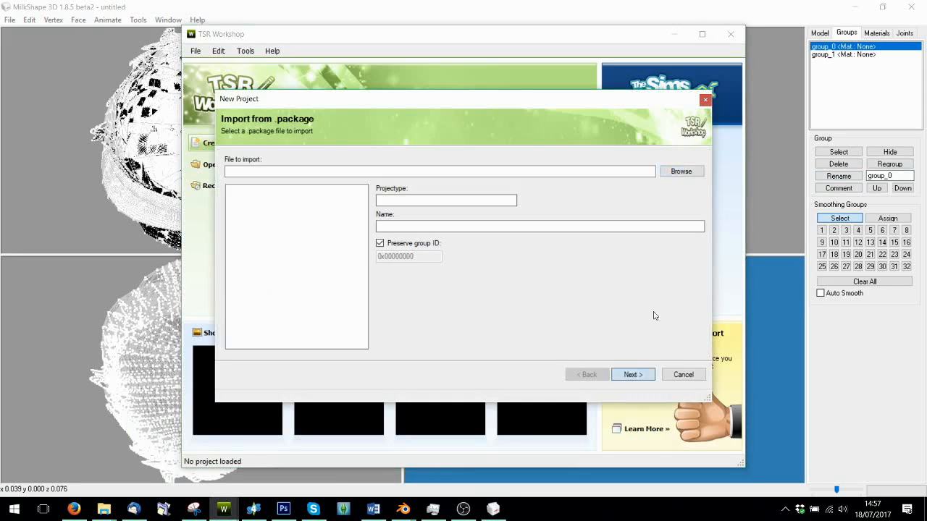
# Filter the file browser to package files and choose Hair_pf_ShimydimSkysims265ToddlerConversionV2Thin from Downloads as the file to import
pyautogui.click(680, 171)
pyautogui.click(615, 359)
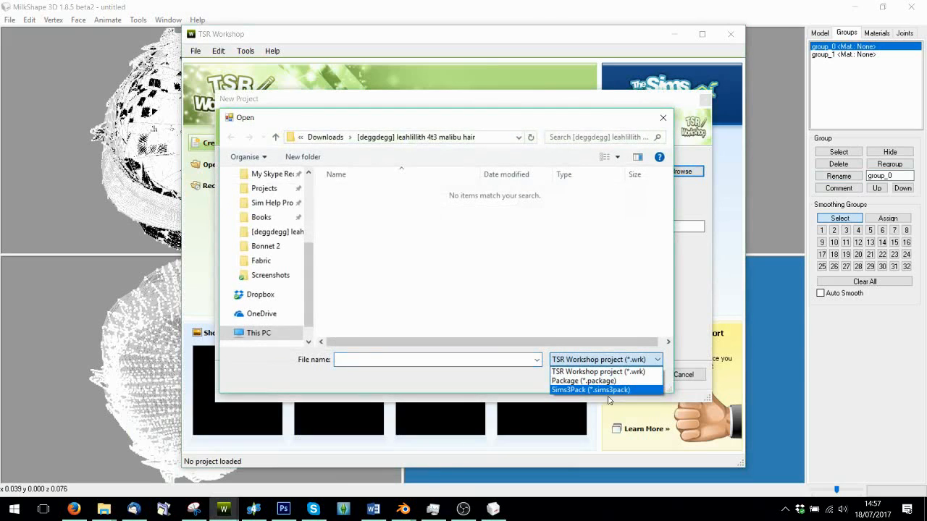
pyautogui.click(585, 381)
pyautogui.scroll(3, 268, 231)
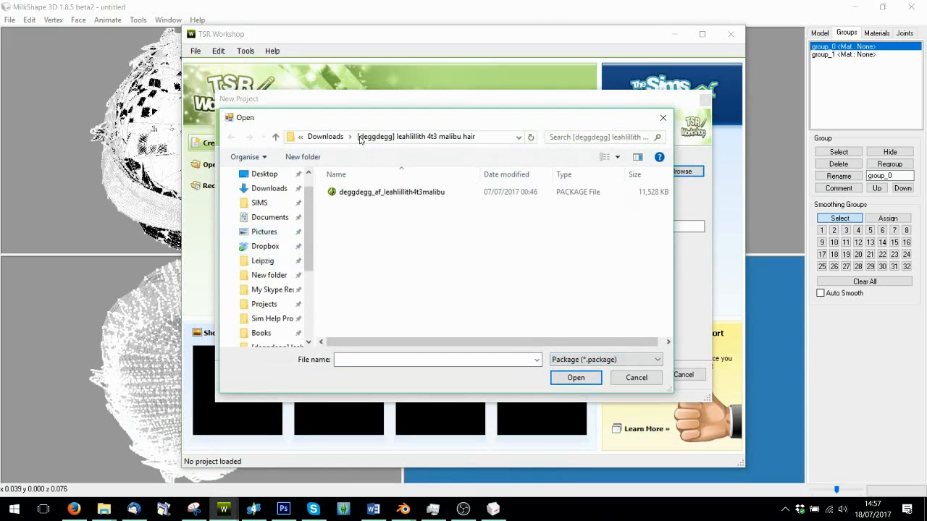
pyautogui.click(332, 140)
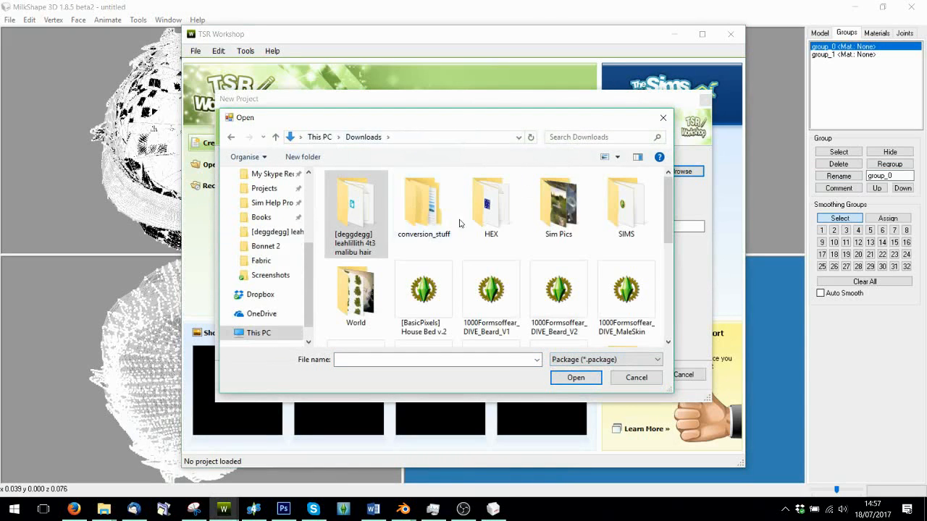
pyautogui.scroll(-1, 464, 215)
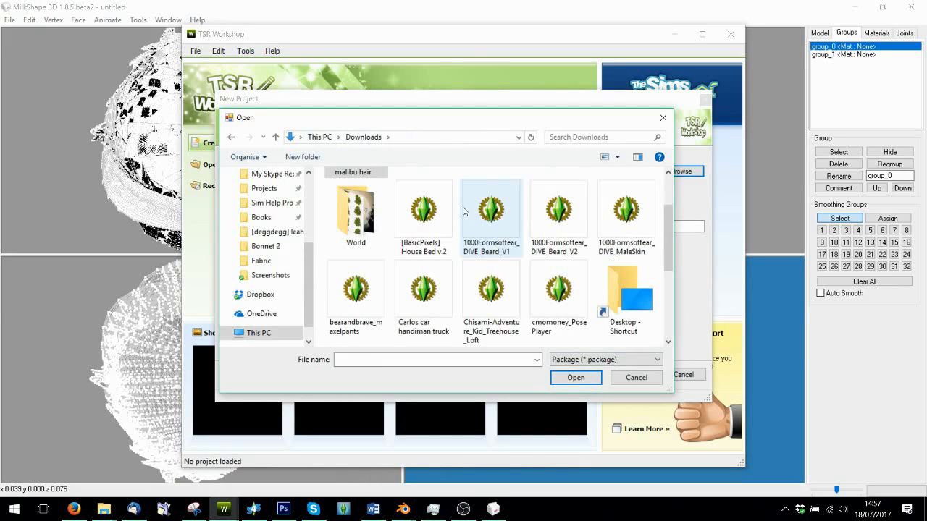
pyautogui.scroll(-3, 463, 211)
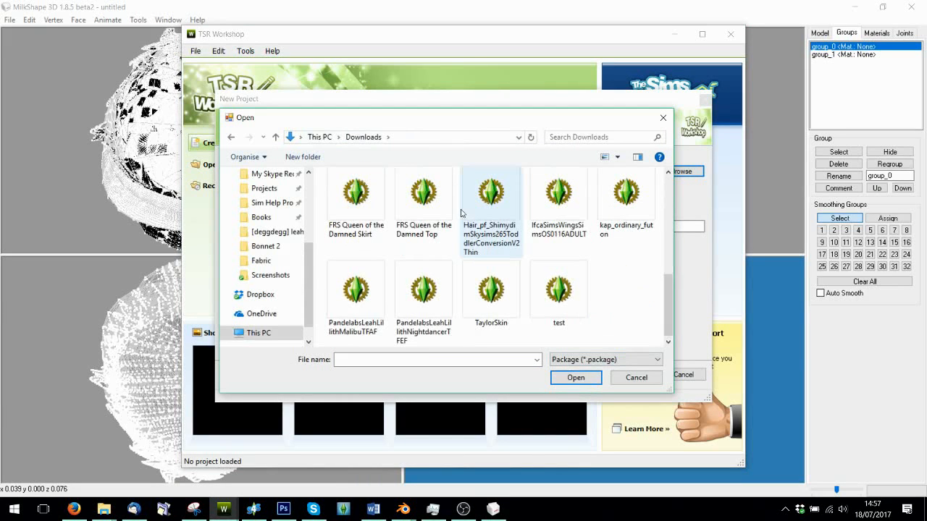
pyautogui.doubleClick(464, 207)
# Finish creating the project with the imported title and description, and frame the toddler model with its hair
pyautogui.click(633, 374)
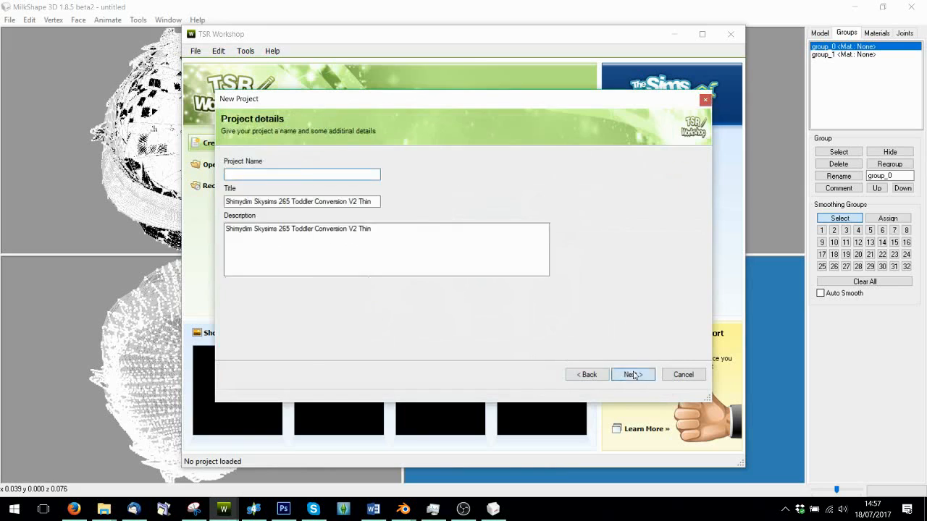
pyautogui.click(633, 375)
pyautogui.click(681, 374)
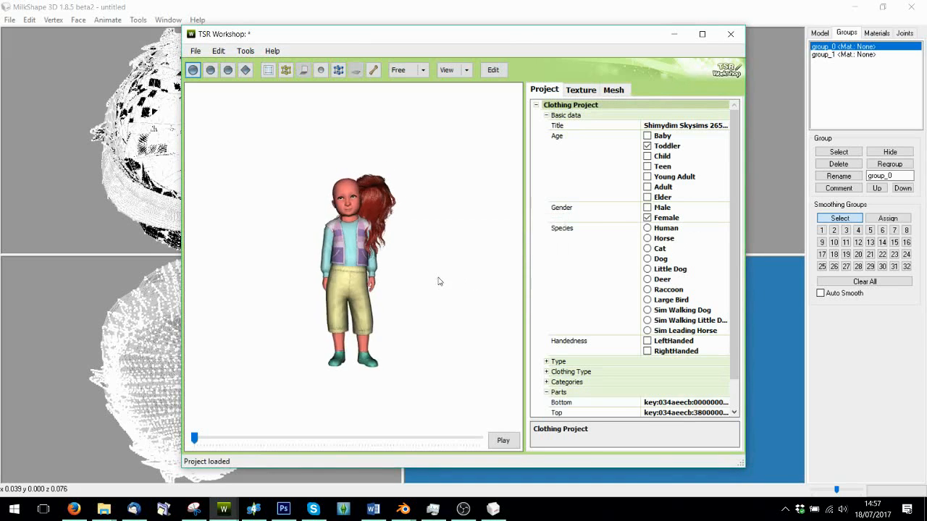
pyautogui.scroll(3, 405, 247)
pyautogui.moveTo(314, 216); pyautogui.dragTo(336, 306)
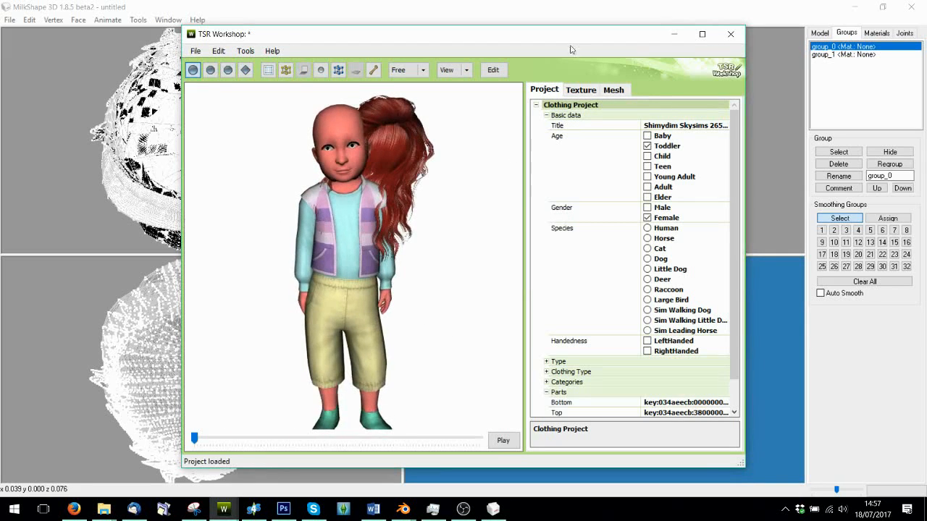
# Export the toddler hair's very high detail mesh as Workshop Object file REF into the malibu hair folder
pyautogui.click(593, 91)
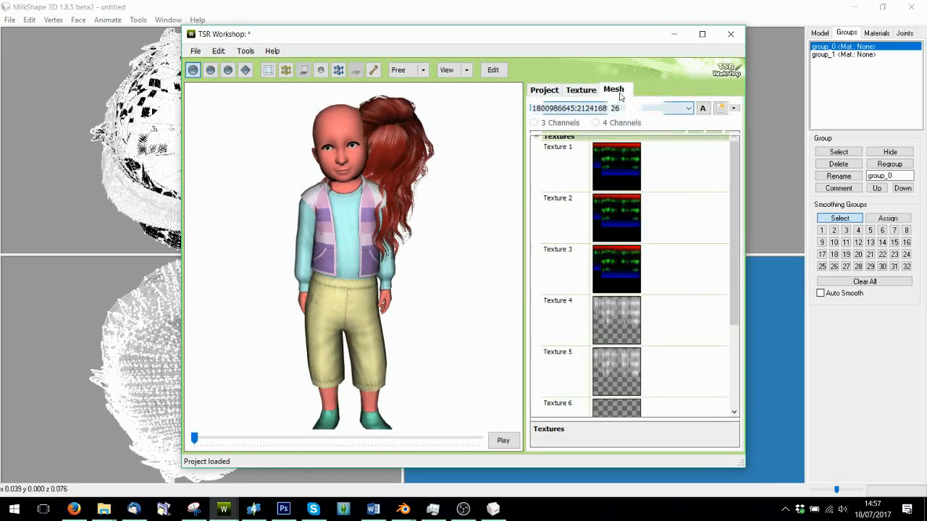
pyautogui.click(613, 91)
pyautogui.click(695, 125)
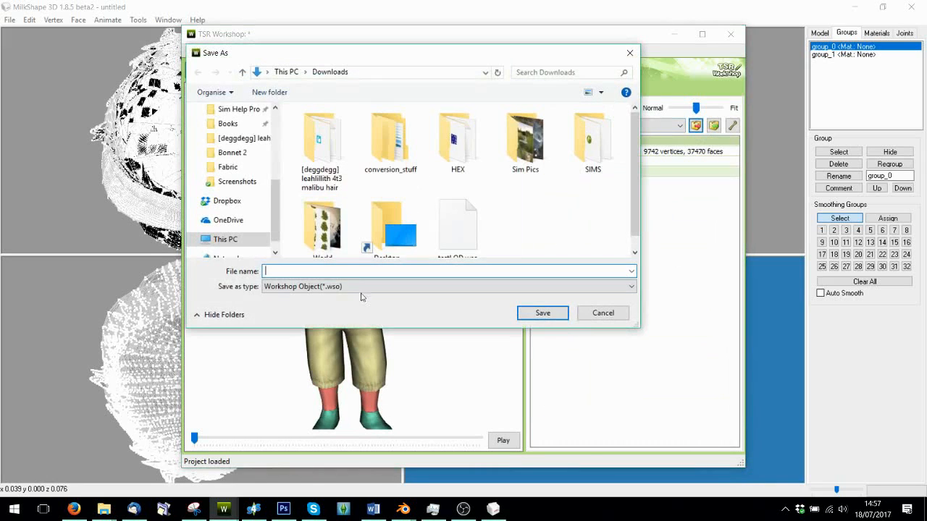
pyautogui.doubleClick(321, 144)
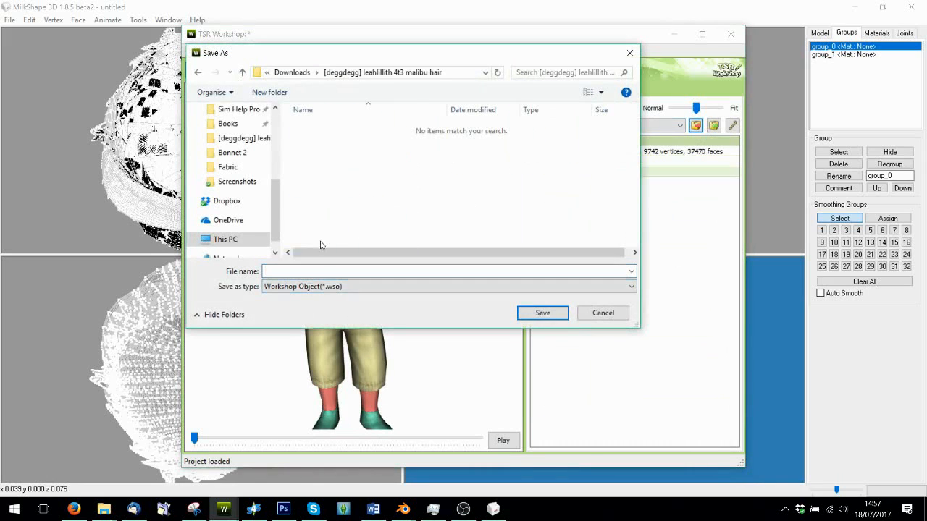
pyautogui.click(330, 271)
pyautogui.write('RED')
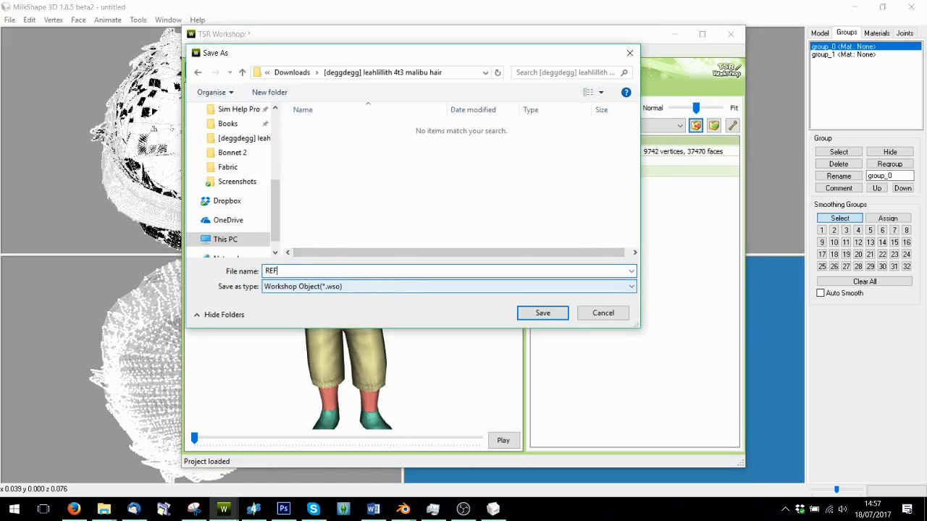
pyautogui.click(542, 313)
pyautogui.click(472, 296)
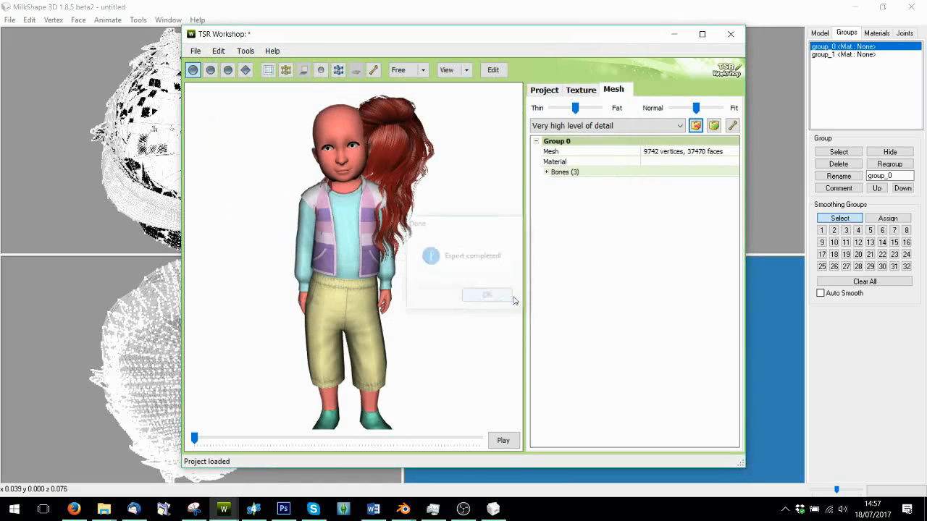
# Minimise TSR Workshop and export the regrouped MilkShape model as an OBJ, overwriting Hair2 in the malibu hair folder
pyautogui.click(673, 34)
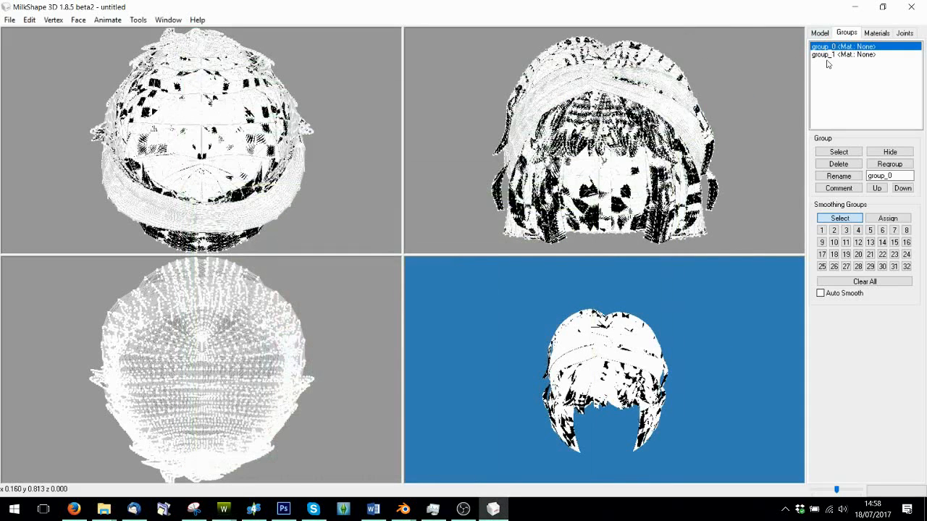
pyautogui.click(830, 56)
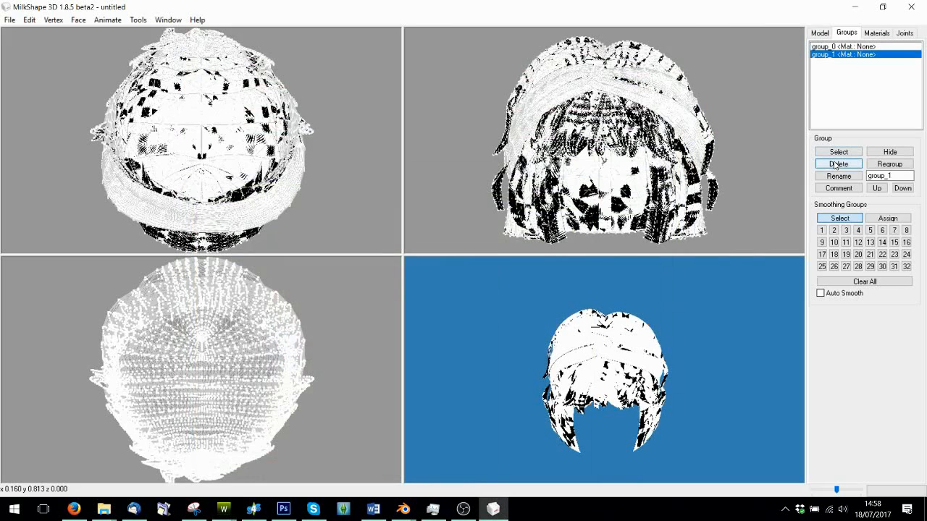
pyautogui.click(10, 20)
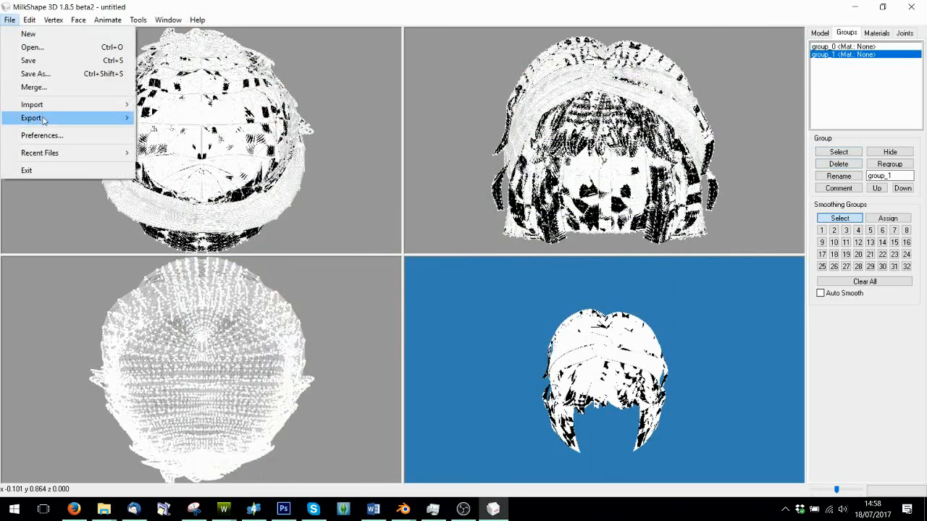
pyautogui.moveTo(45, 118)
pyautogui.click(207, 207)
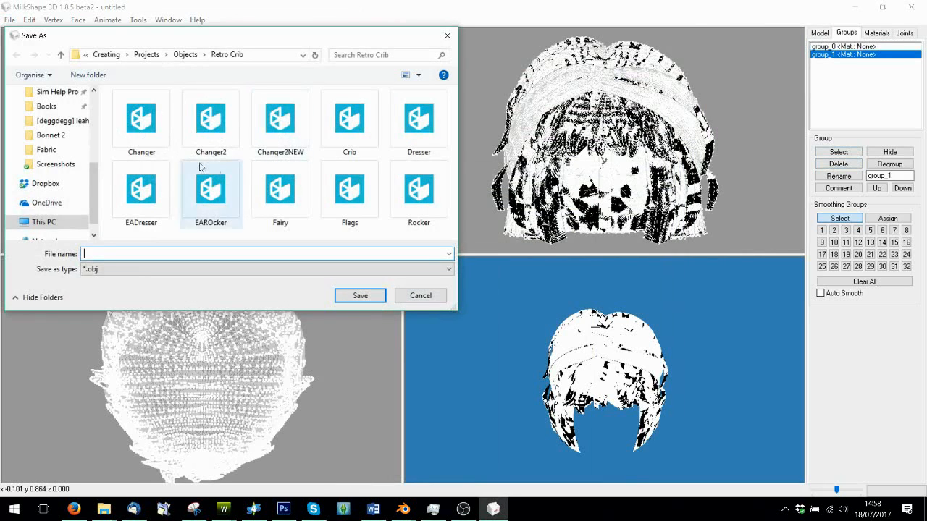
pyautogui.scroll(1, 68, 148)
pyautogui.click(69, 149)
pyautogui.doubleClick(132, 122)
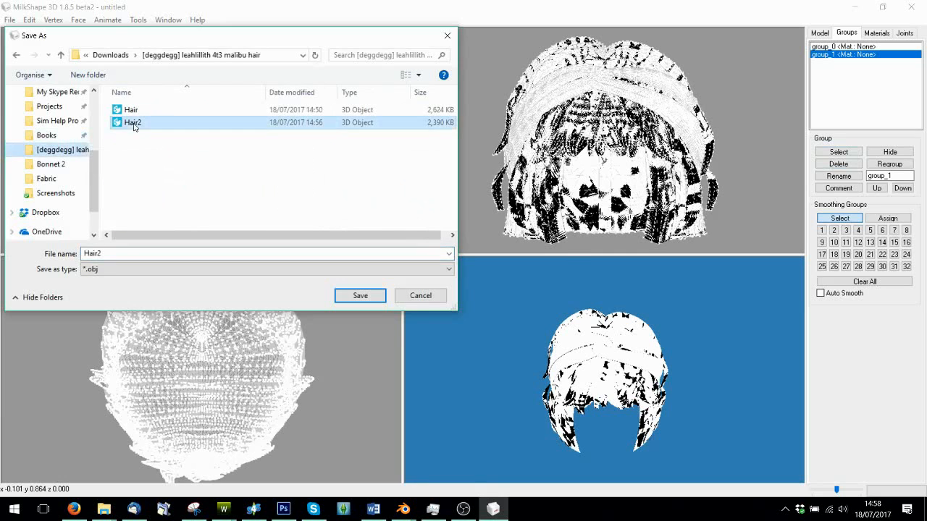
pyautogui.click(498, 258)
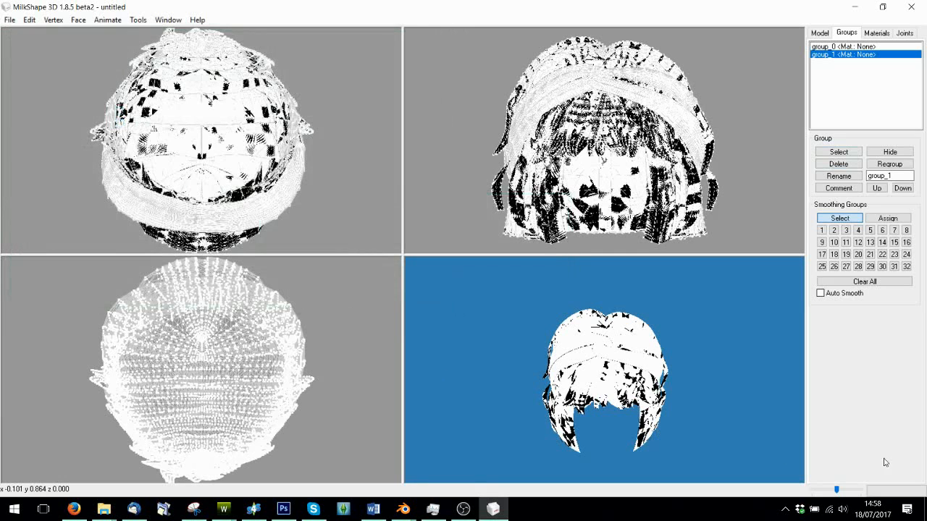
pyautogui.click(11, 19)
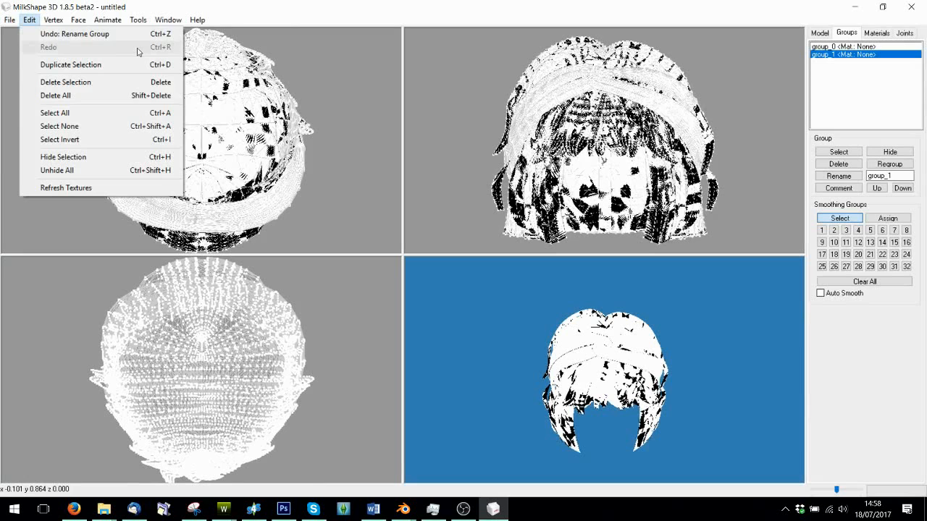
pyautogui.moveTo(5, 19)
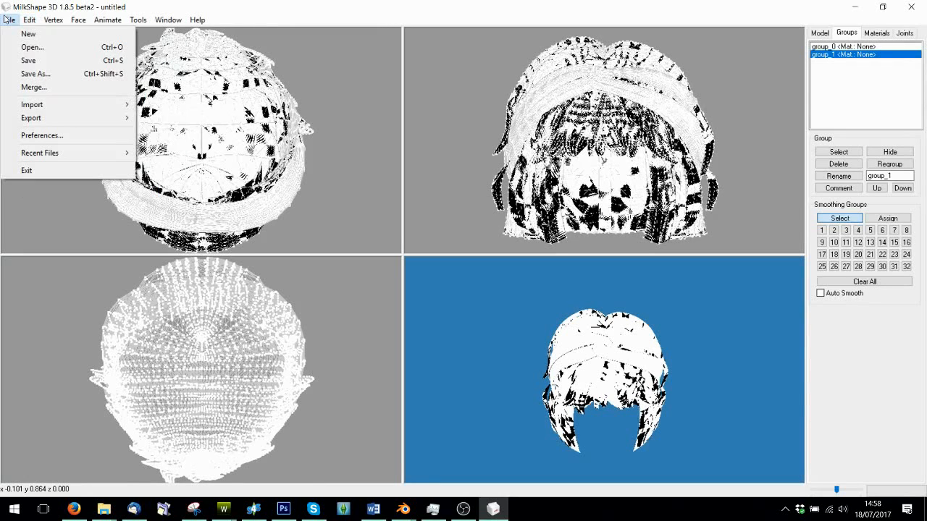
pyautogui.moveTo(44, 120)
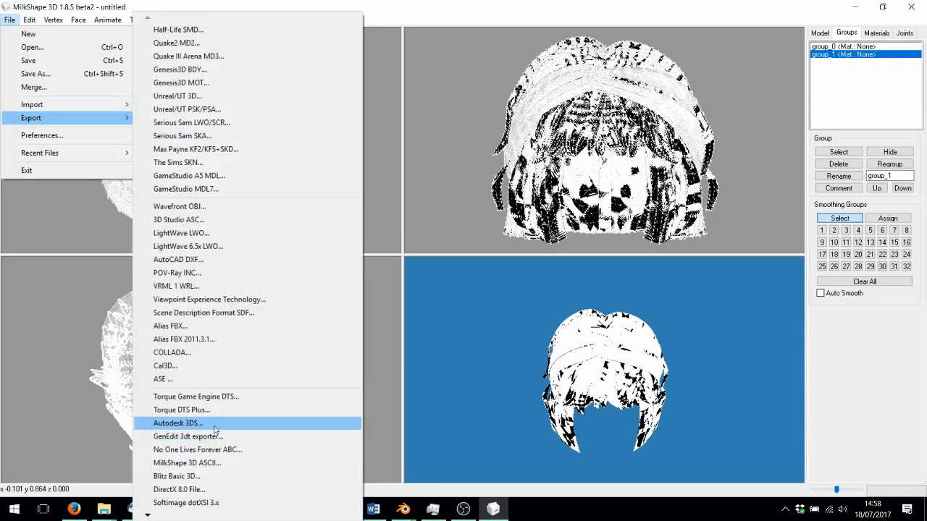
pyautogui.click(548, 506)
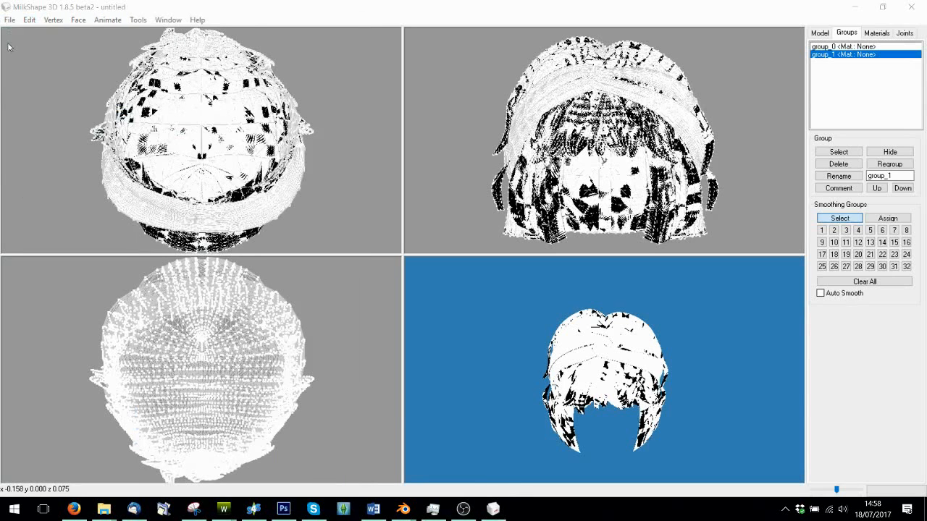
# Export the model as a WSO object named Hair into the malibu hair folder
pyautogui.click(10, 20)
pyautogui.moveTo(45, 117)
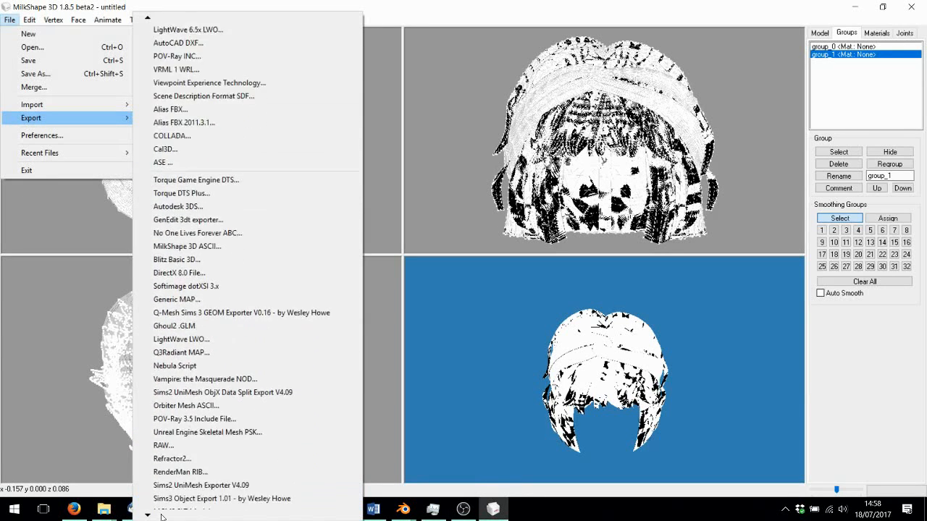
pyautogui.click(174, 457)
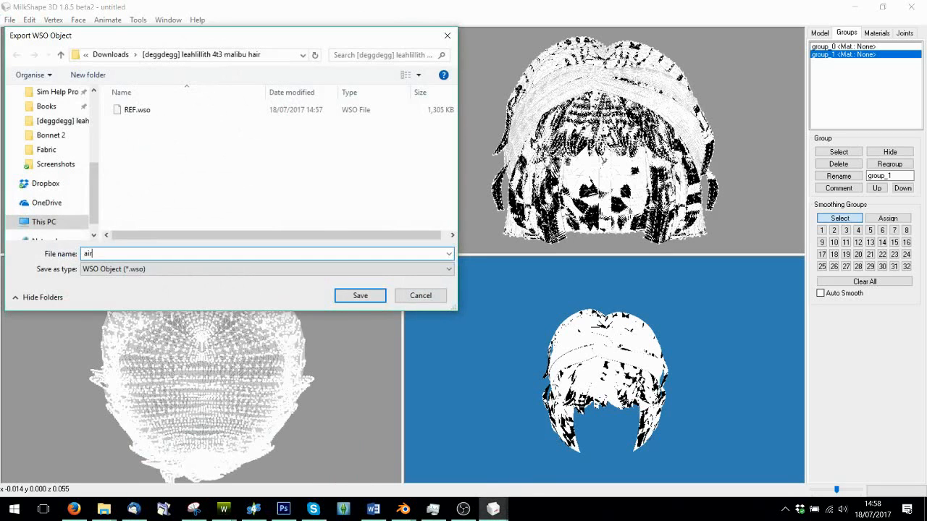
pyautogui.write('Hair')
pyautogui.press('Return')
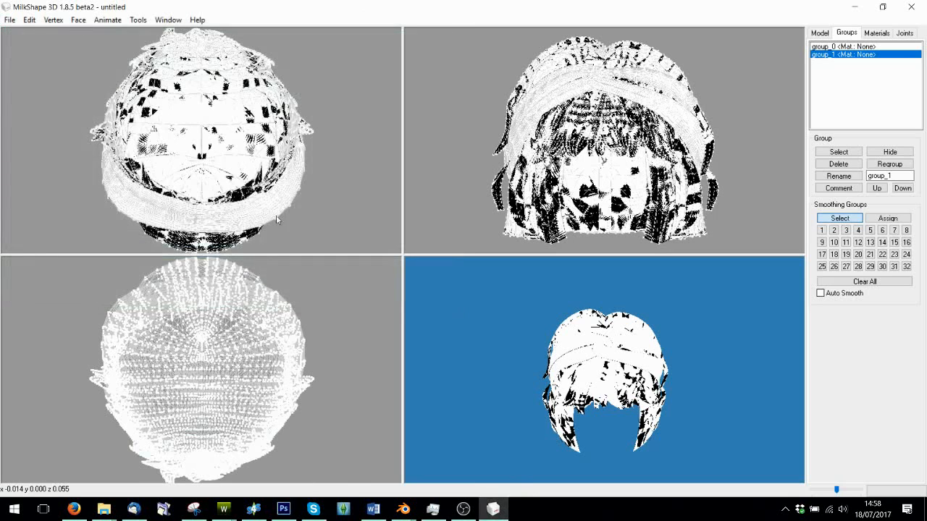
# Try to auto-assign bones to Hair.wso in Mesh Toolkit with REF.wso as the reference mesh, and quit the toolkit
pyautogui.click(924, 515)
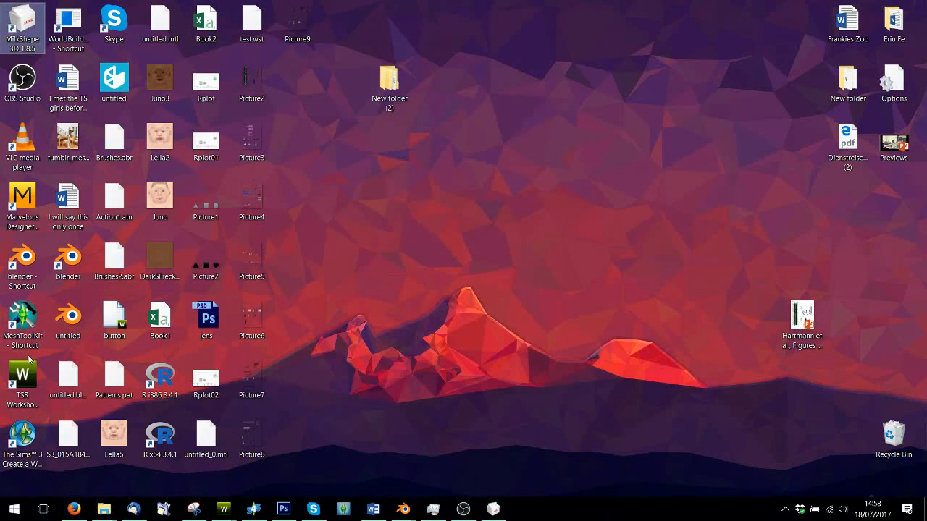
pyautogui.doubleClick(18, 304)
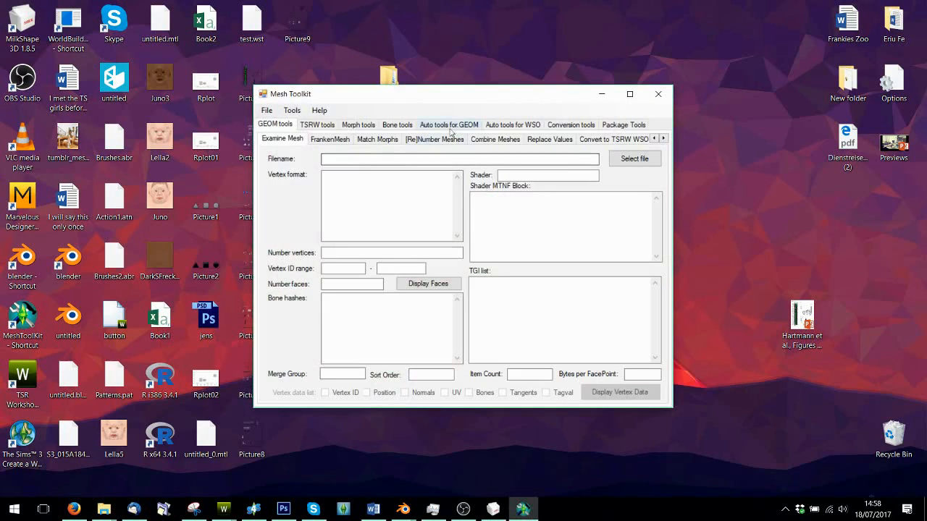
pyautogui.click(503, 124)
pyautogui.click(634, 244)
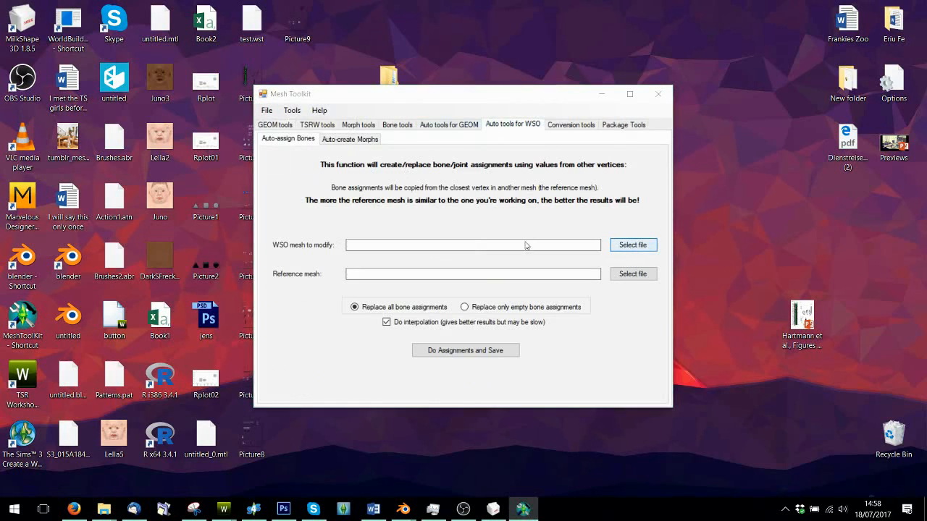
pyautogui.click(255, 246)
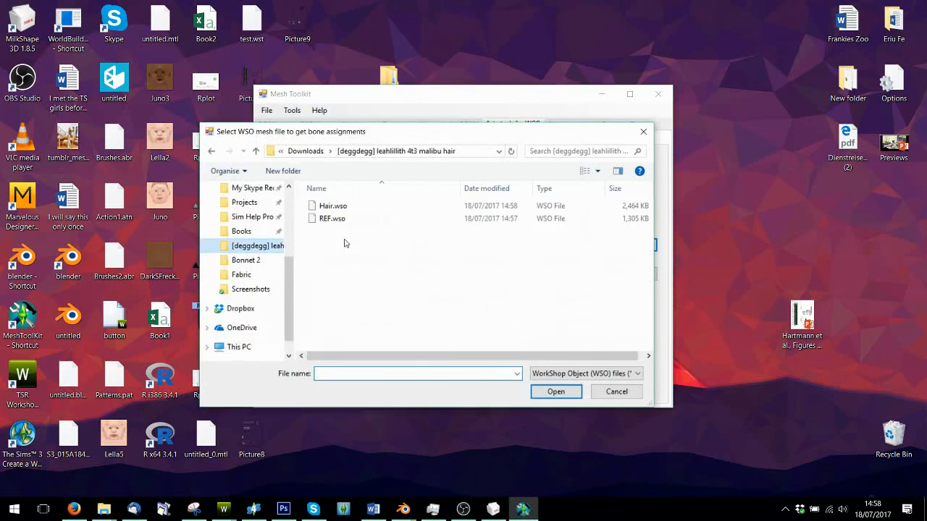
pyautogui.doubleClick(335, 200)
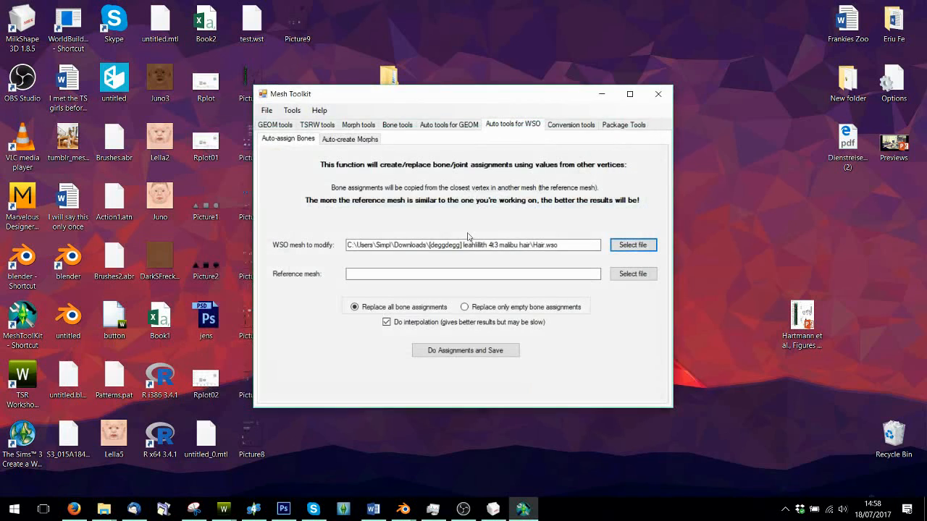
pyautogui.click(631, 273)
pyautogui.doubleClick(322, 219)
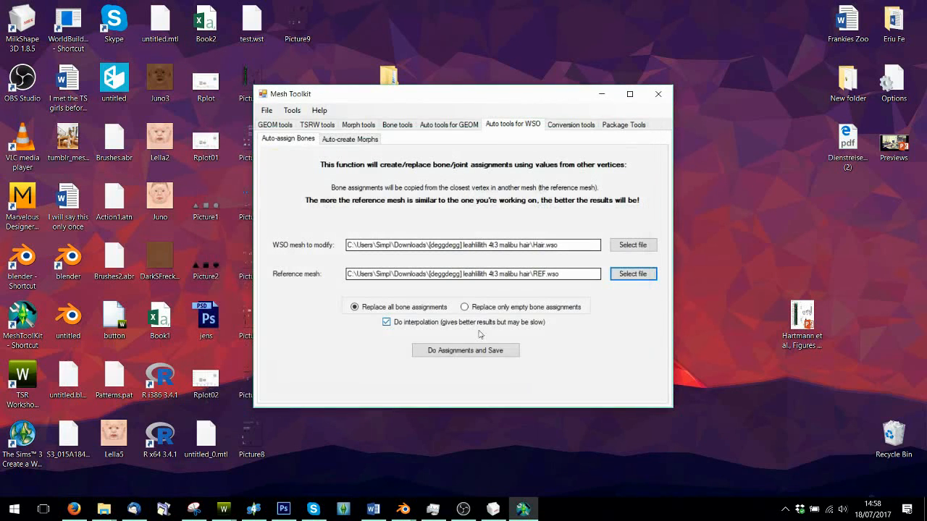
pyautogui.click(491, 354)
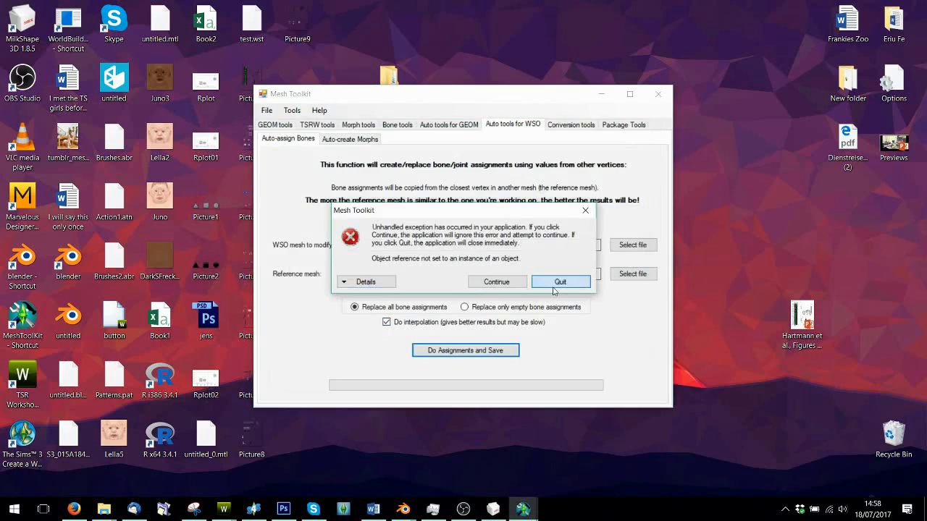
pyautogui.click(539, 286)
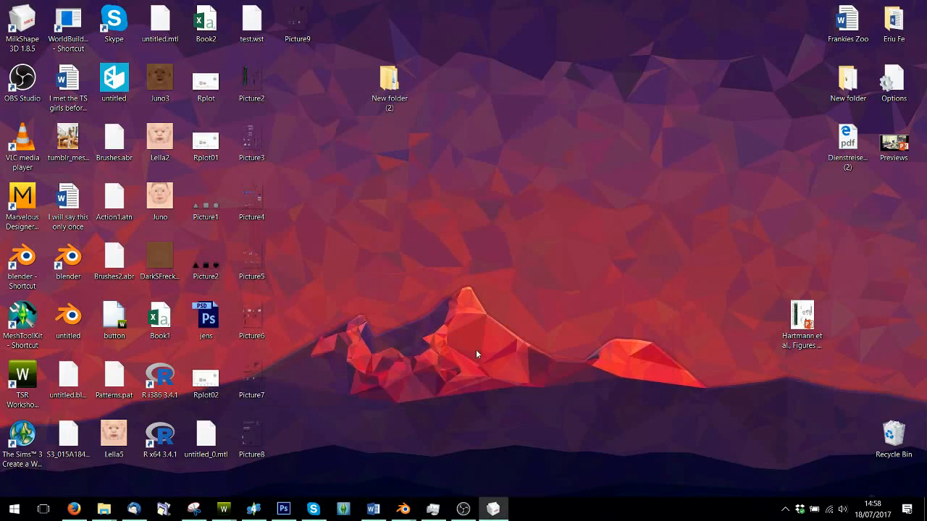
# Return to MilkShape, delete hair group group_1, and export the headband as WSO object group1 into the malibu hair folder
pyautogui.click(493, 509)
pyautogui.click(838, 163)
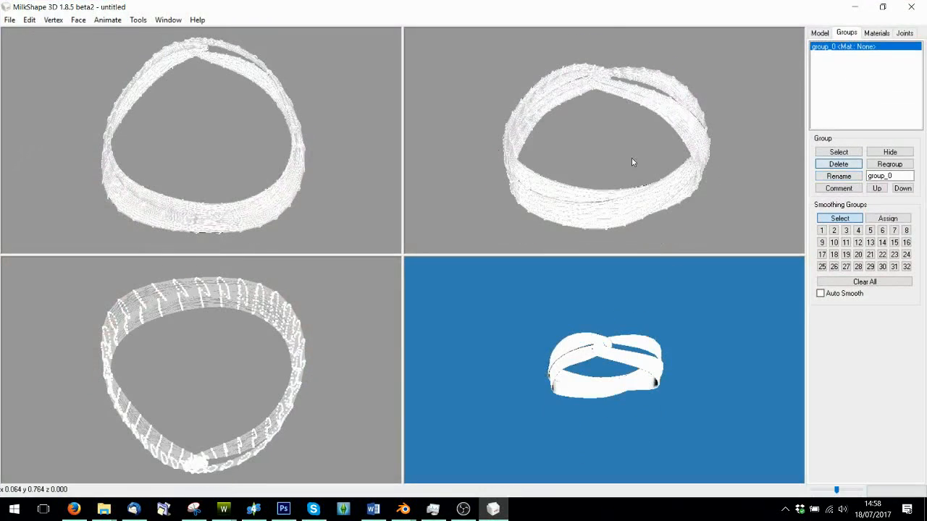
pyautogui.click(9, 20)
pyautogui.moveTo(43, 118)
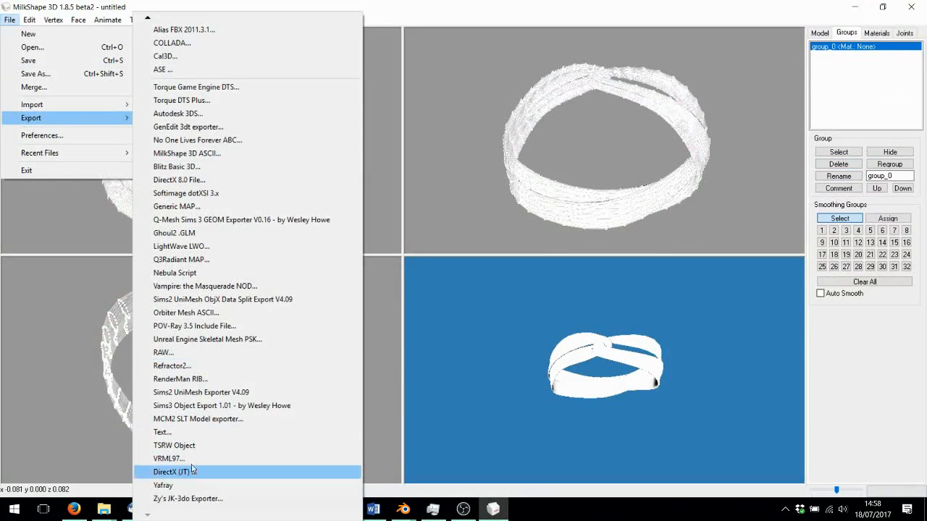
pyautogui.click(174, 445)
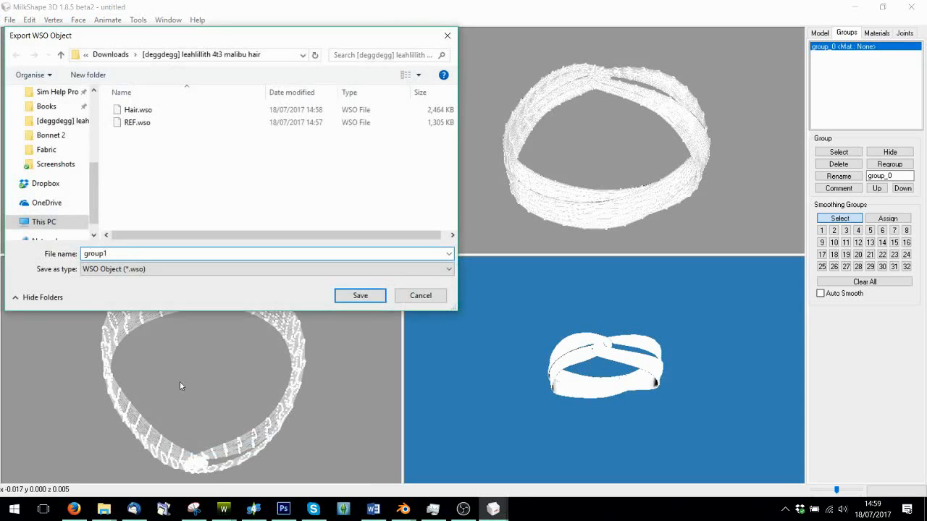
pyautogui.click(360, 295)
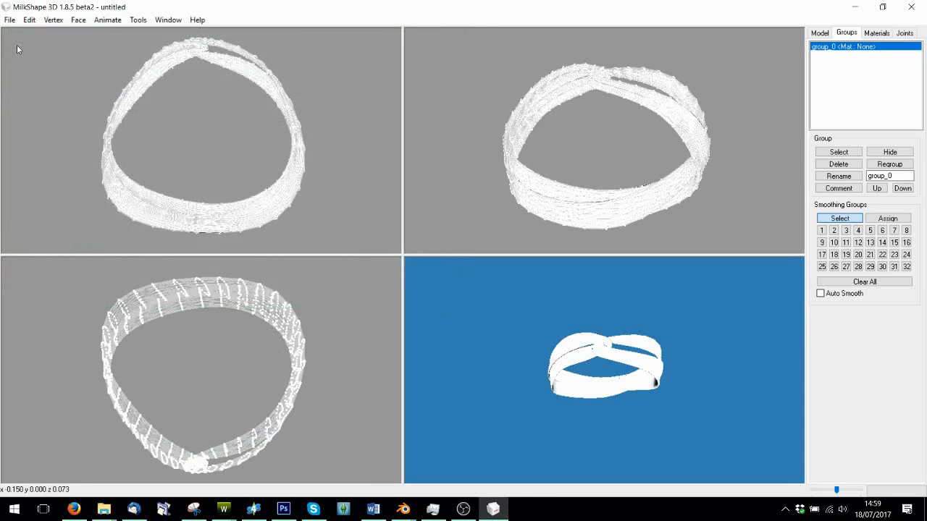
# Undo the hair group deletion and delete the headband group group_0 instead
pyautogui.click(29, 19)
pyautogui.click(50, 32)
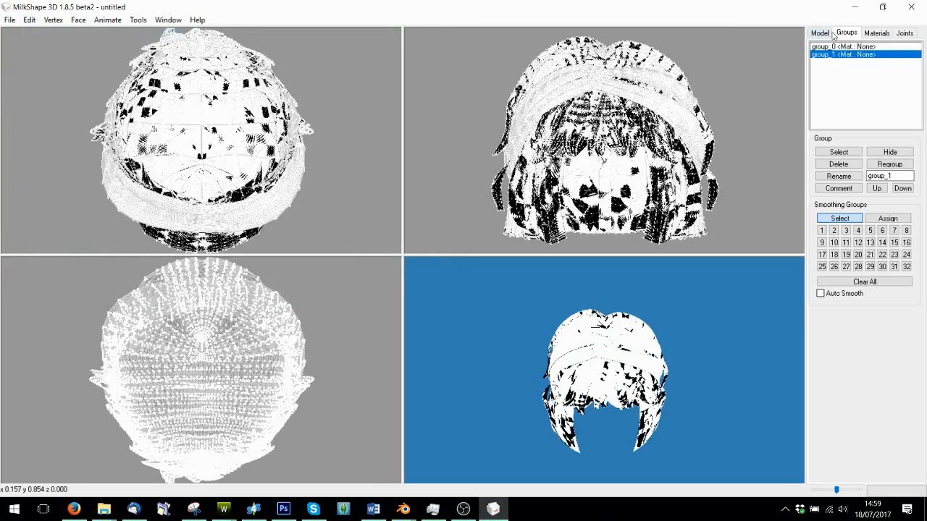
pyautogui.click(838, 163)
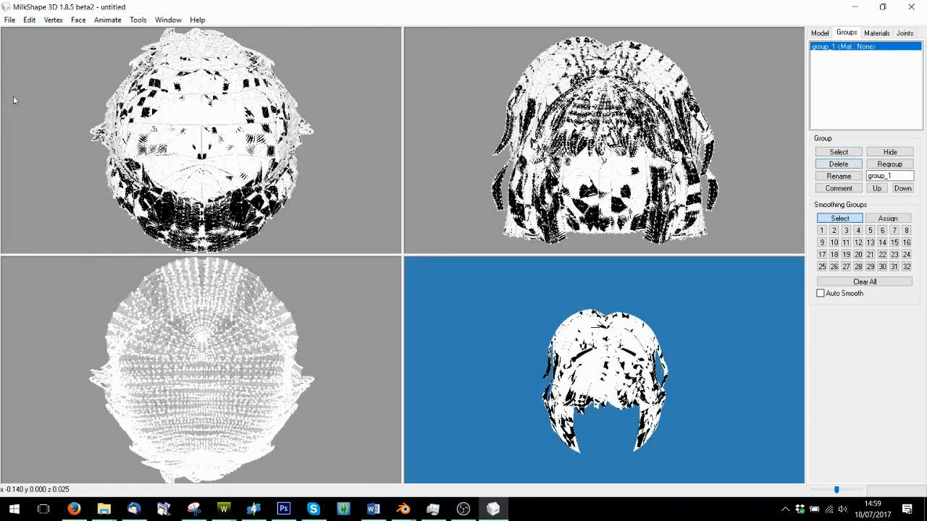
# Export the remaining hair group as a WSO object named group2 into the malibu hair folder
pyautogui.click(10, 20)
pyautogui.moveTo(44, 117)
pyautogui.click(166, 446)
pyautogui.write('group')
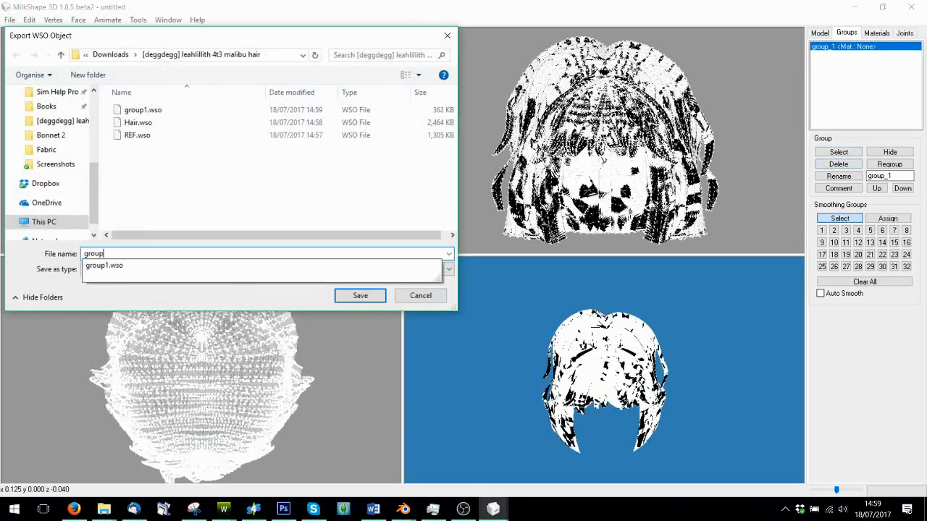
pyautogui.write('2')
pyautogui.click(359, 297)
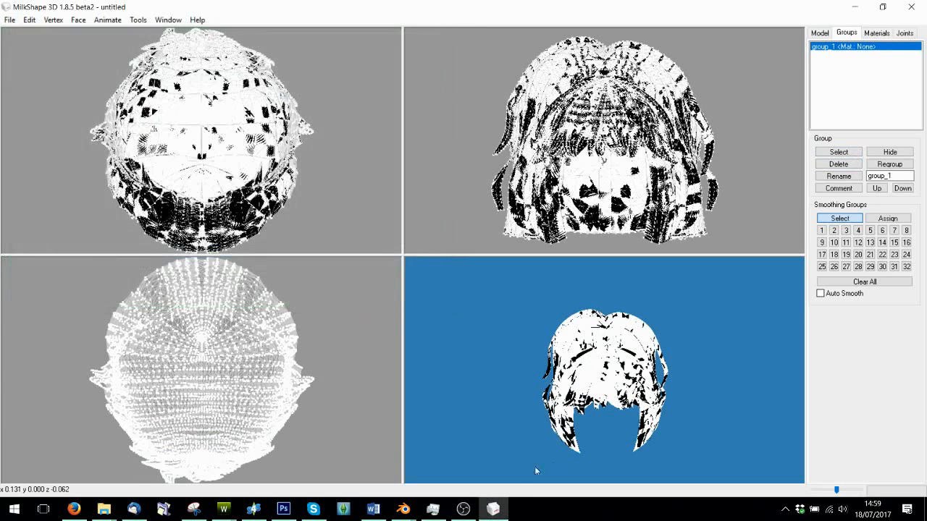
# Open Mesh Toolkit and set up automatic WSO bone assignment with group1.wso to modify and REF.wso as the reference mesh
pyautogui.click(925, 514)
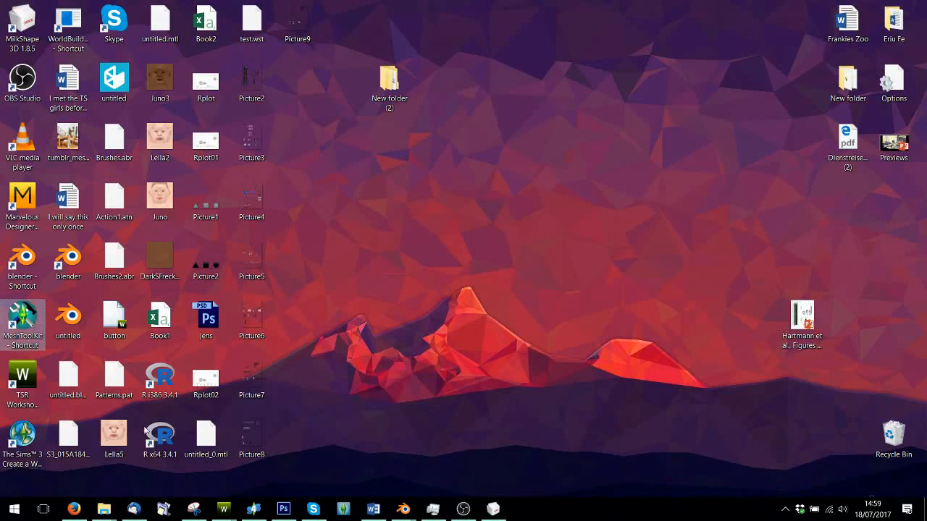
pyautogui.doubleClick(25, 325)
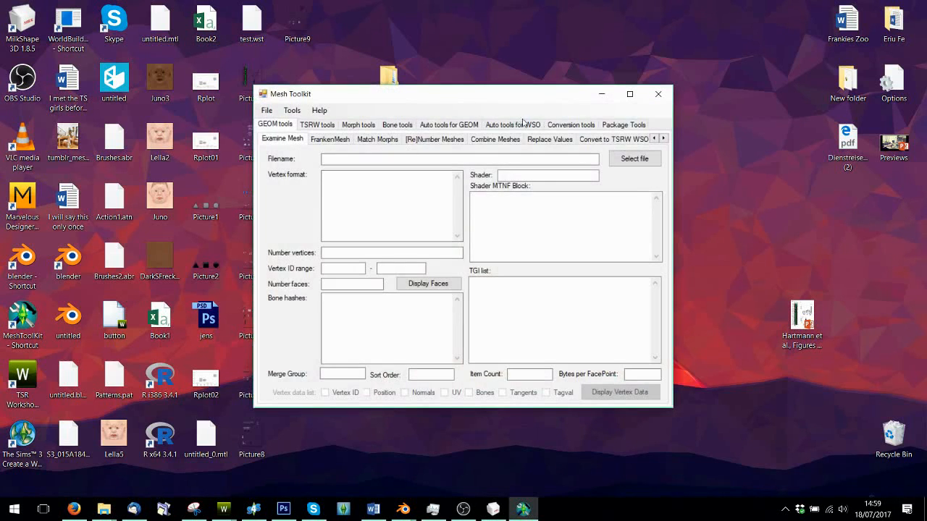
pyautogui.click(523, 125)
pyautogui.click(362, 141)
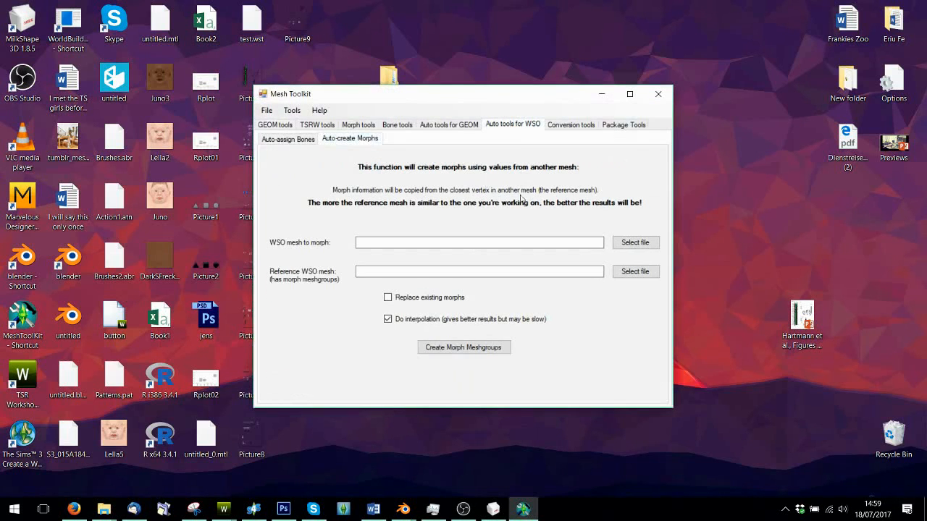
pyautogui.click(288, 139)
pyautogui.click(631, 245)
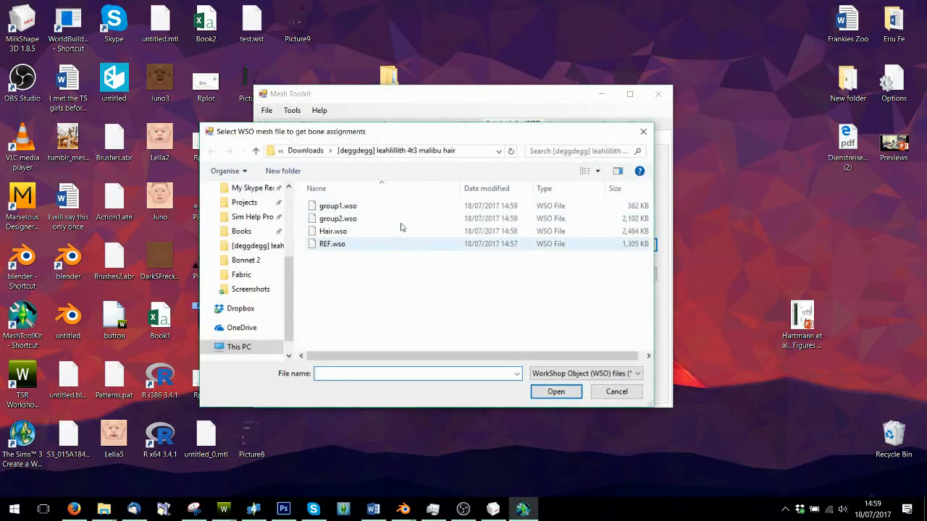
pyautogui.doubleClick(346, 207)
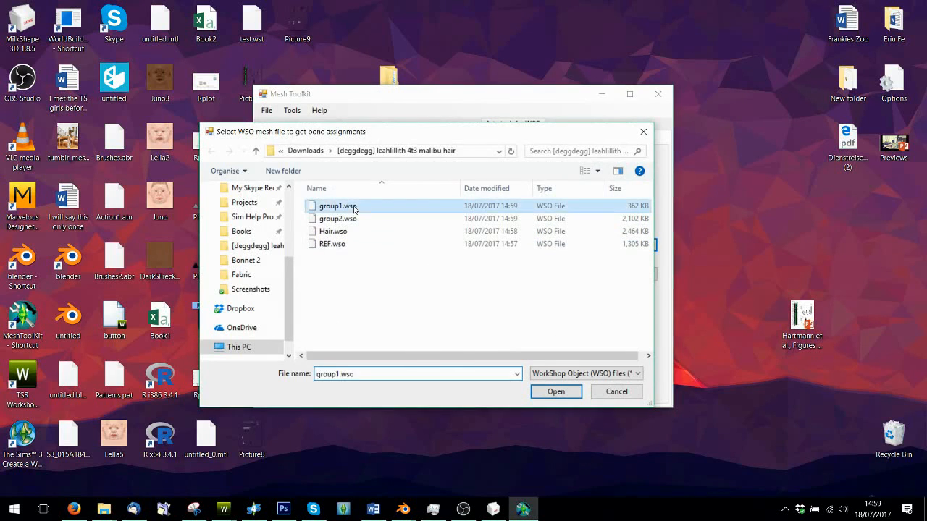
pyautogui.click(639, 281)
pyautogui.click(318, 242)
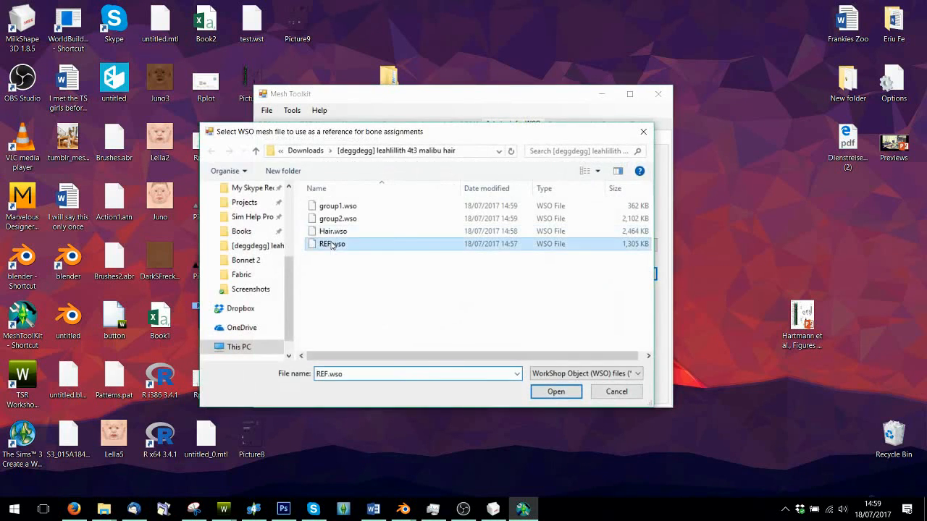
pyautogui.click(553, 388)
# Run the bone assignments and save the modified mesh over group1.wso
pyautogui.click(501, 352)
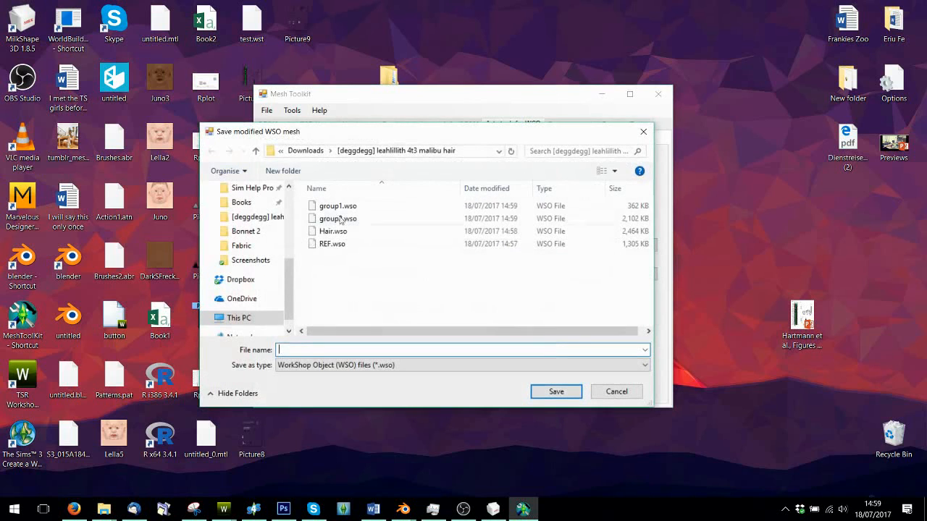
pyautogui.click(330, 207)
pyautogui.doubleClick(331, 209)
pyautogui.click(498, 259)
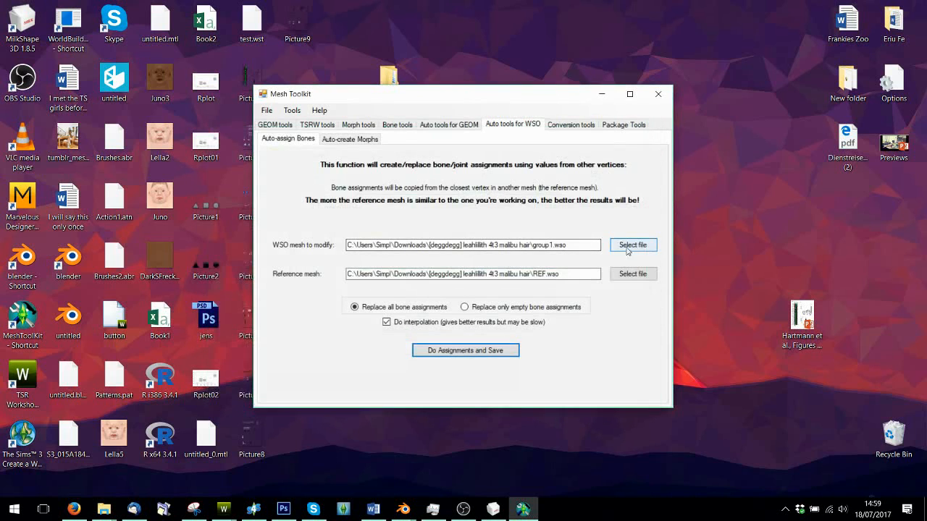
# Choose group2.wso as the mesh to modify and try to run its bone assignments from REF.wso
pyautogui.click(628, 249)
pyautogui.doubleClick(340, 161)
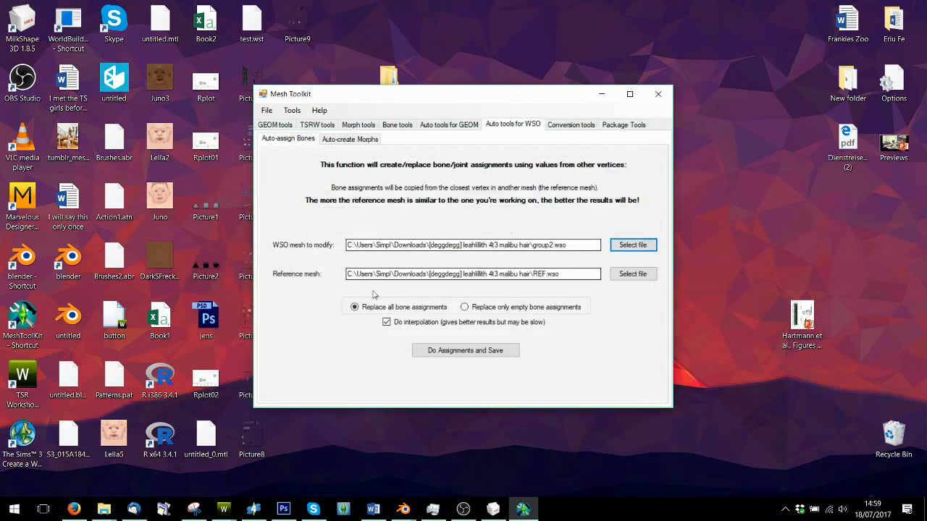
pyautogui.click(471, 355)
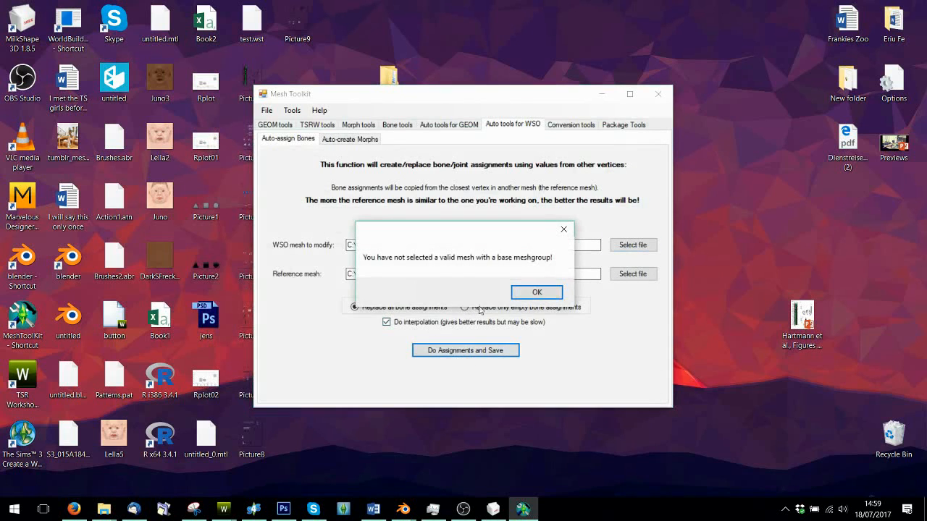
pyautogui.click(526, 295)
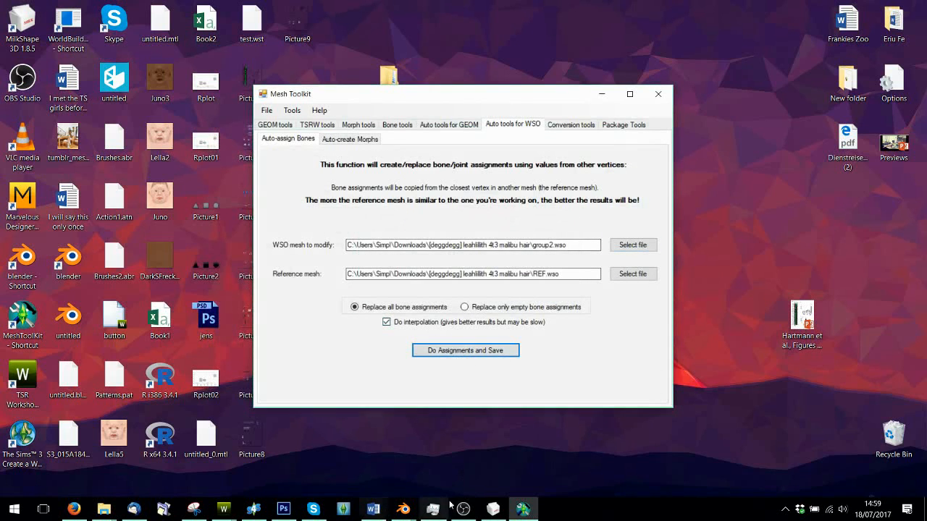
# Switch back to MilkShape and rename the remaining hair group to group_0
pyautogui.click(493, 509)
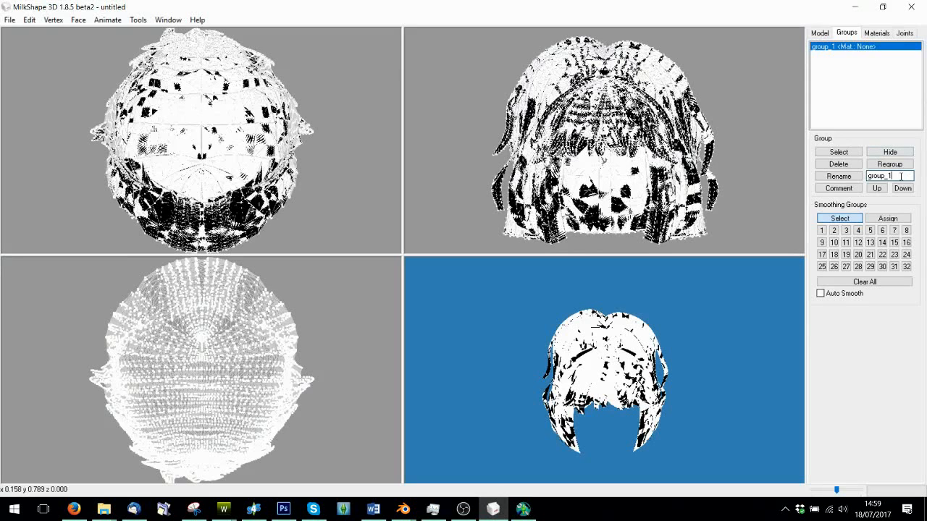
pyautogui.click(841, 178)
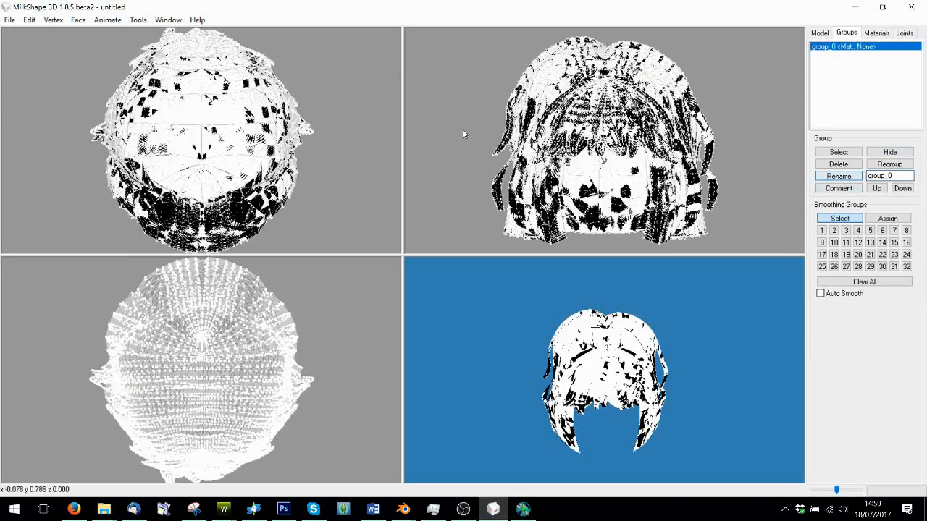
pyautogui.click(10, 20)
pyautogui.moveTo(44, 117)
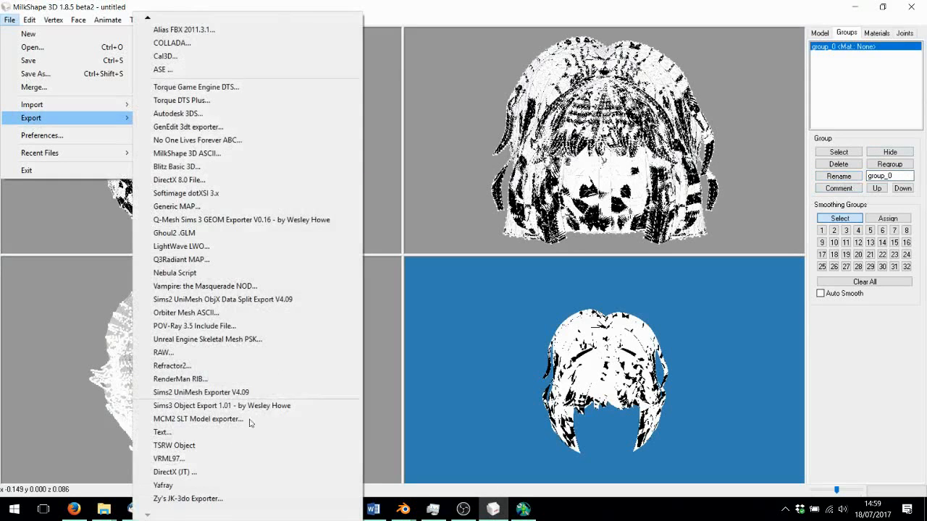
pyautogui.click(181, 432)
pyautogui.click(449, 37)
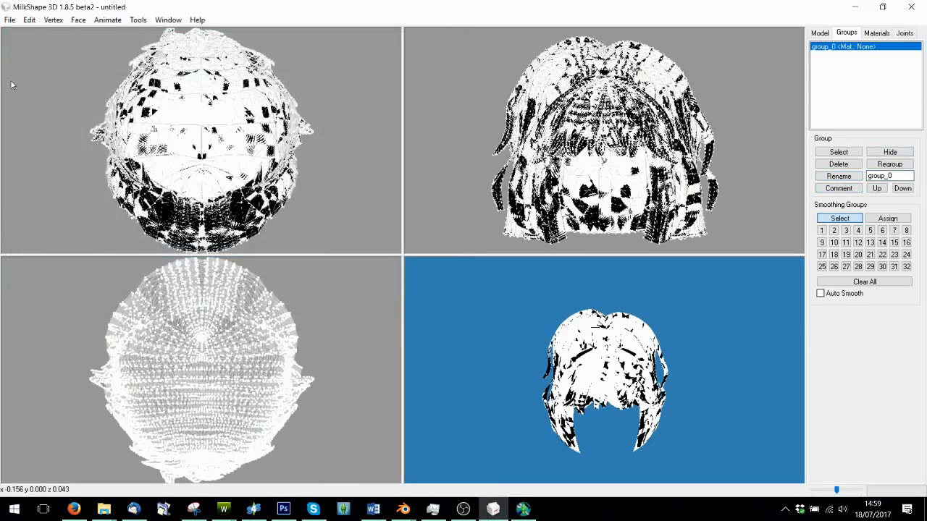
# Export the renamed hair group as a TSRW object over group2.wso and return to Mesh Toolkit
pyautogui.click(10, 20)
pyautogui.moveTo(44, 104)
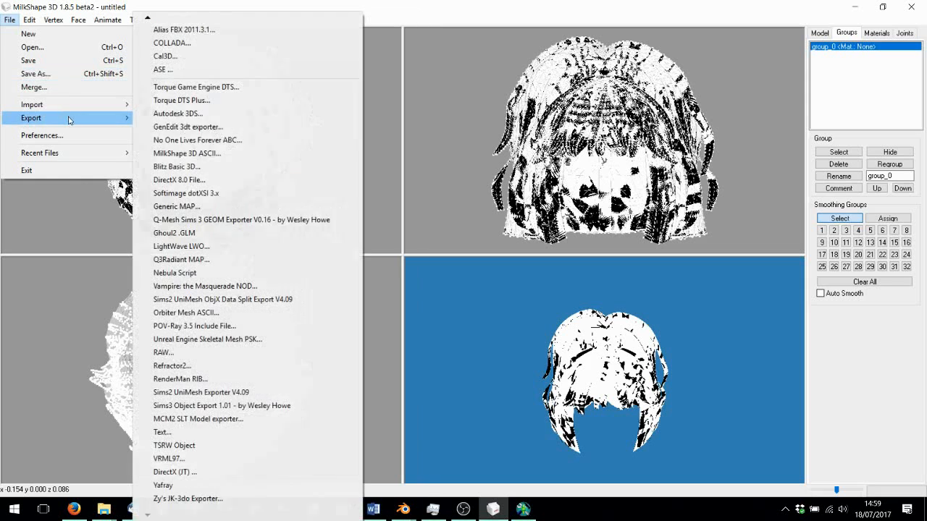
pyautogui.click(173, 445)
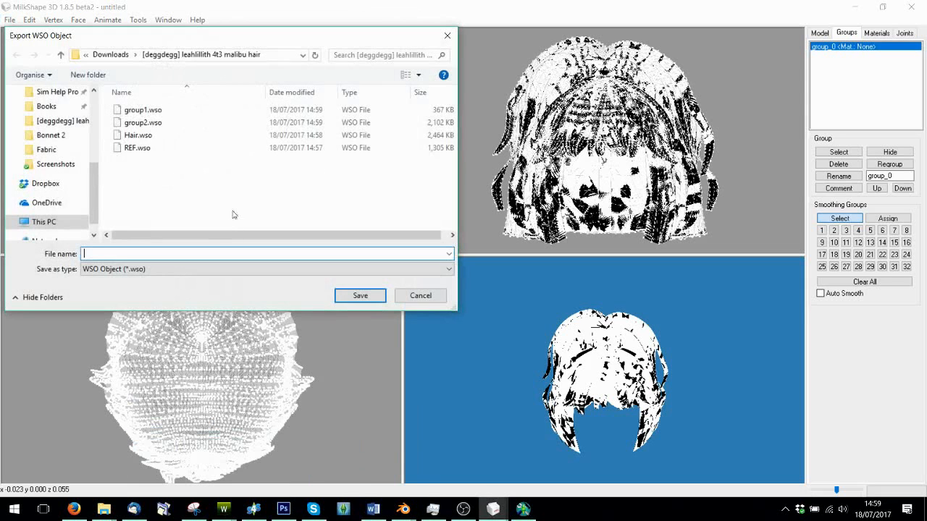
pyautogui.doubleClick(139, 123)
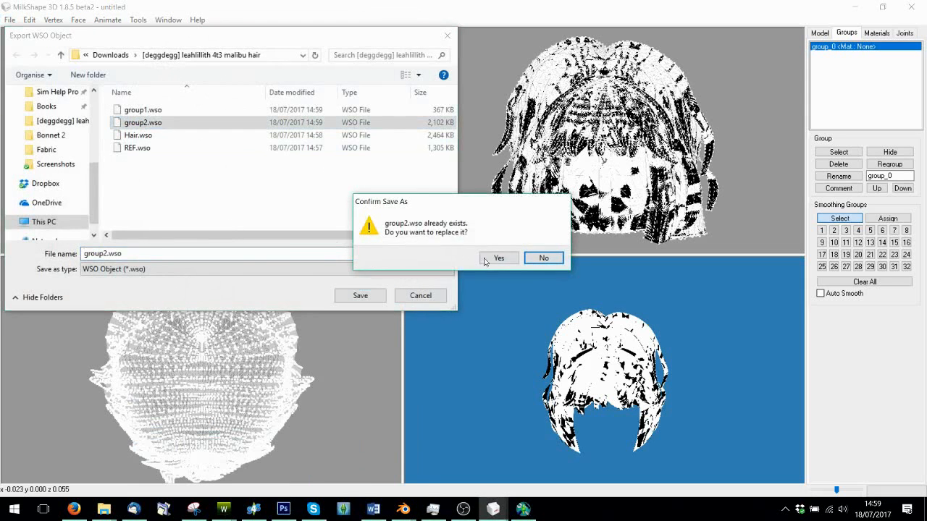
pyautogui.click(500, 260)
pyautogui.click(524, 509)
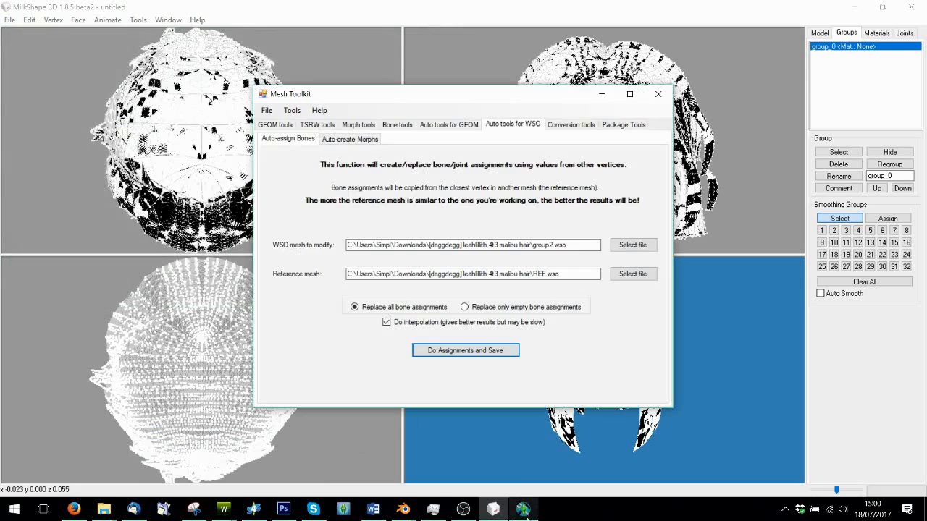
# Run the bone assignments for group2.wso and save the modified mesh over group2.wso
pyautogui.click(475, 354)
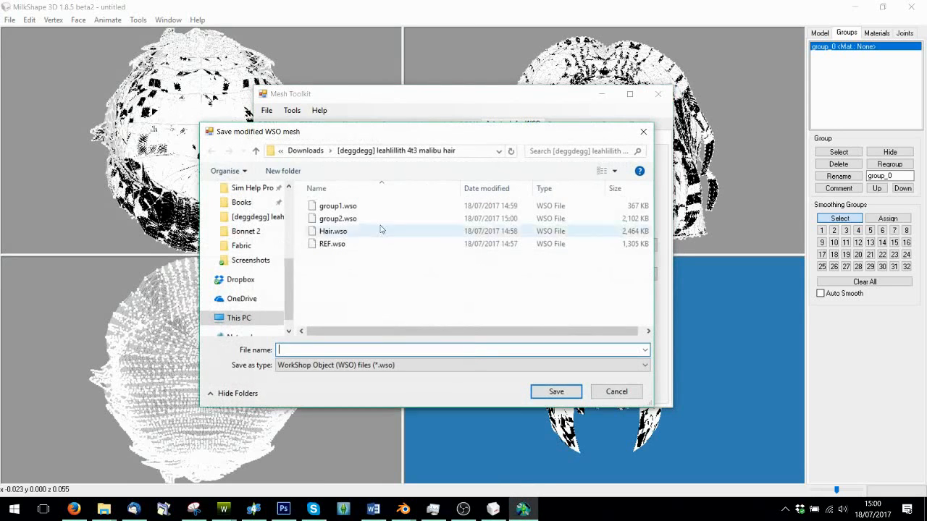
pyautogui.doubleClick(337, 217)
pyautogui.click(499, 259)
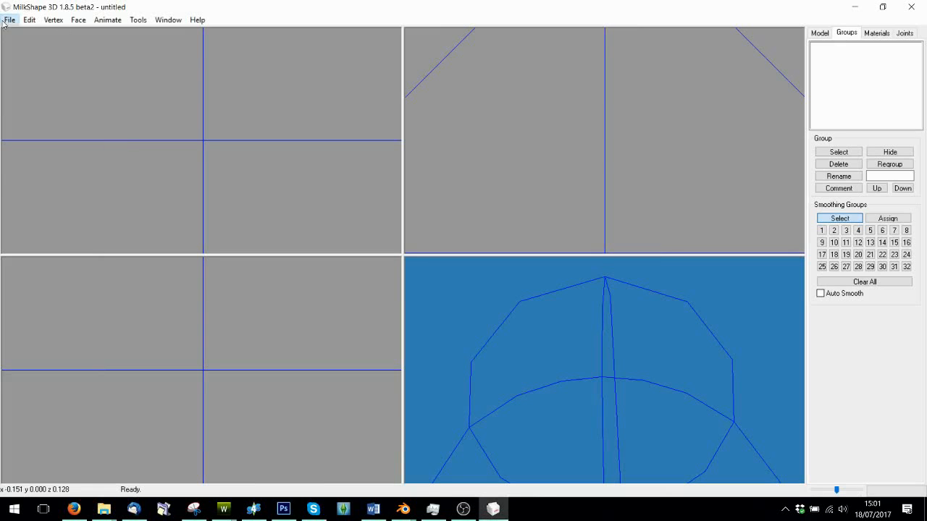
# Import group1.wso as a TSRW object into the empty MilkShape scene
pyautogui.click(6, 20)
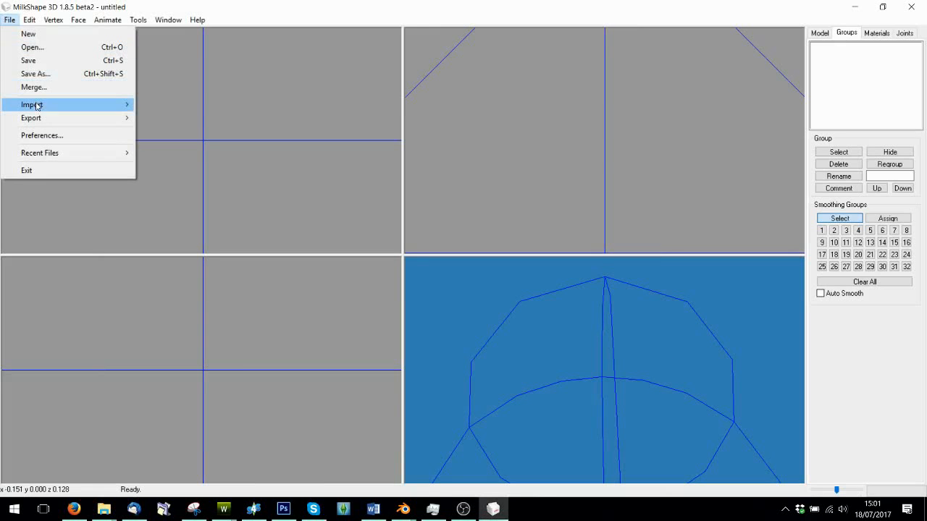
pyautogui.moveTo(37, 104)
pyautogui.click(174, 502)
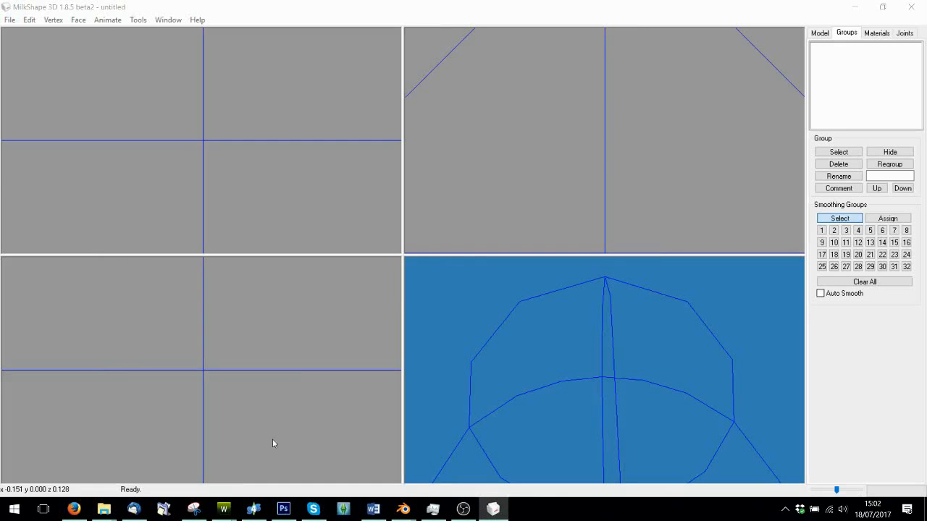
pyautogui.click(143, 110)
pyautogui.doubleClick(143, 110)
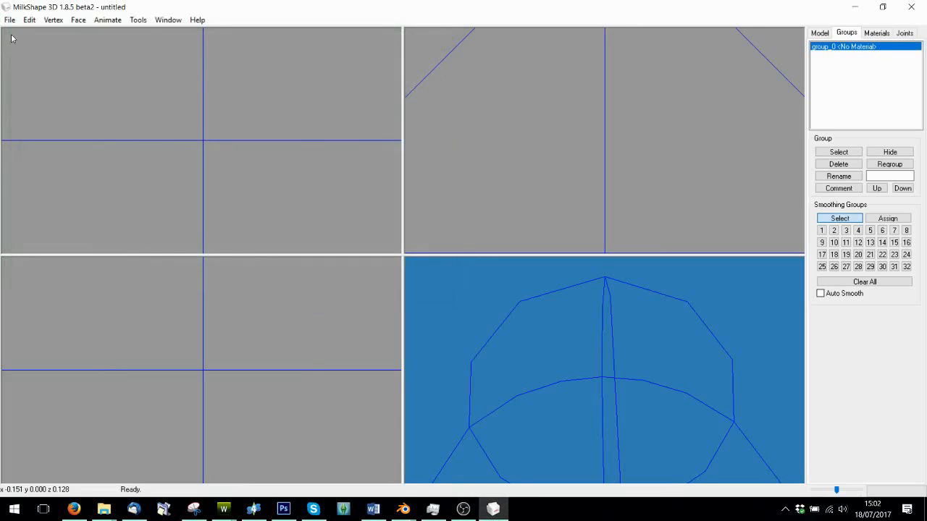
# Import group2.wso as a second TSRW object alongside the first hair group
pyautogui.click(9, 19)
pyautogui.moveTo(38, 104)
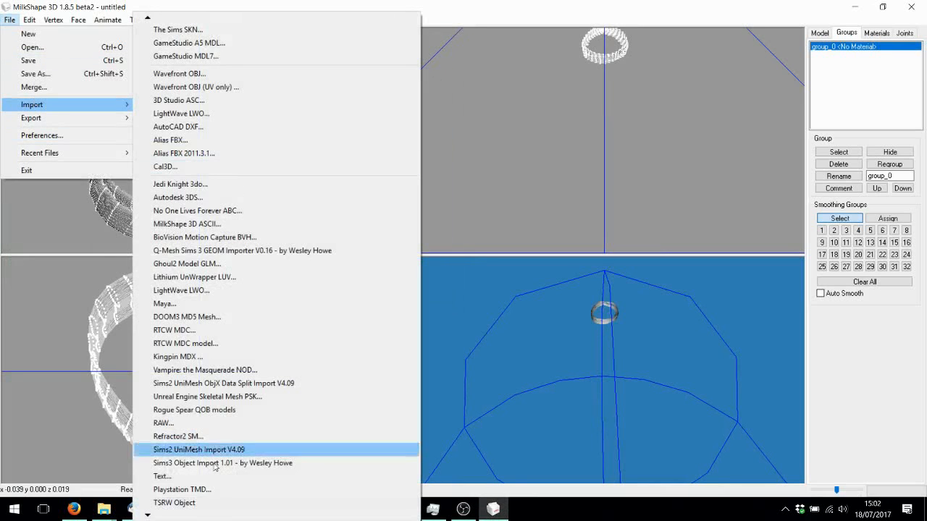
pyautogui.click(174, 503)
pyautogui.doubleClick(152, 122)
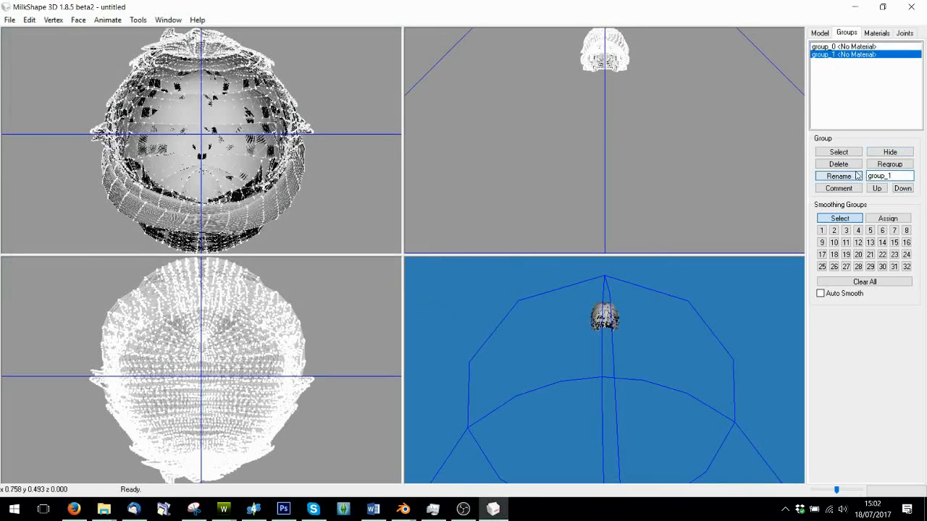
# Draw the vertices with bone colors and inspect the hair's joint assignments from several angles in the 3D view
pyautogui.click(903, 33)
pyautogui.click(819, 246)
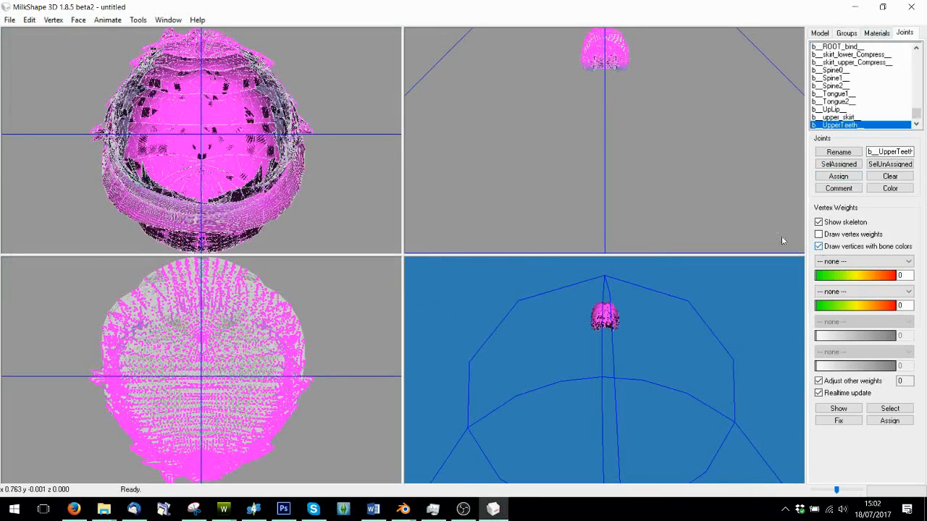
pyautogui.moveTo(566, 348); pyautogui.dragTo(415, 325)
pyautogui.moveTo(506, 327); pyautogui.dragTo(558, 377)
# Export the combined hair groups as a TSRW object, overwriting Hair.wso
pyautogui.click(9, 21)
pyautogui.click(33, 120)
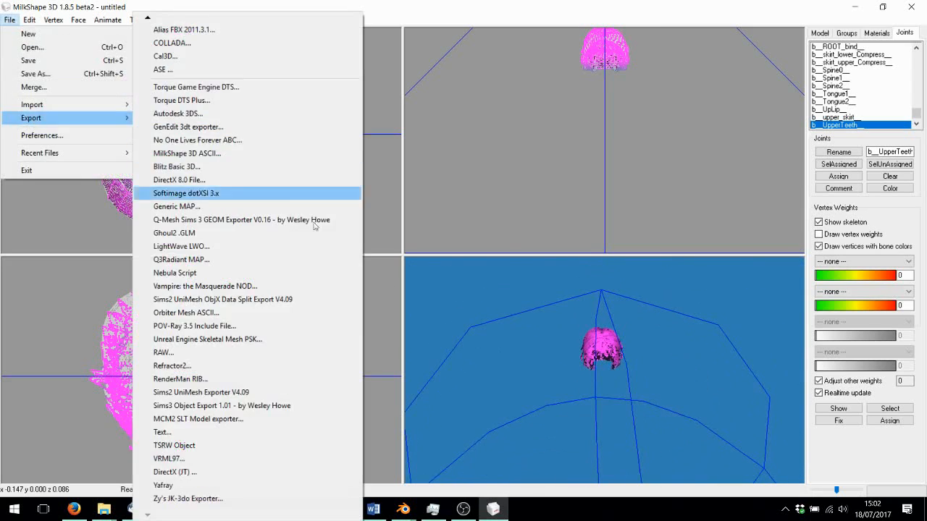
pyautogui.click(184, 448)
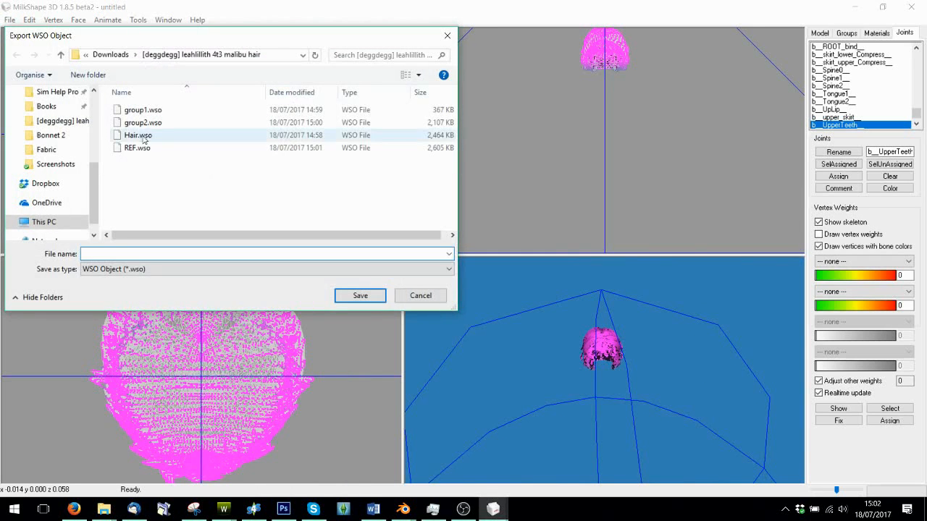
pyautogui.doubleClick(137, 135)
pyautogui.click(498, 258)
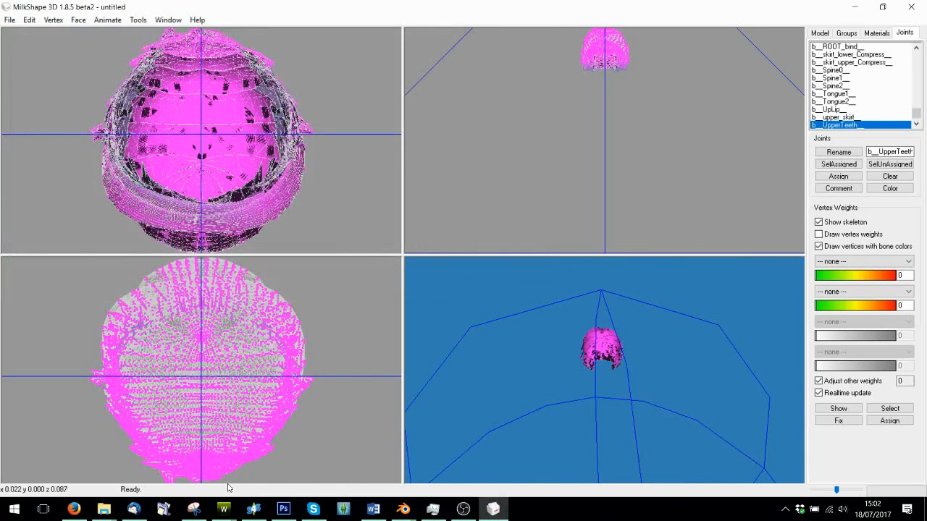
# Switch to TSR Workshop and set the clothing project's age to Toddler only, reloading the CAS parts for the final selection
pyautogui.moveTo(230, 510)
pyautogui.click(206, 463)
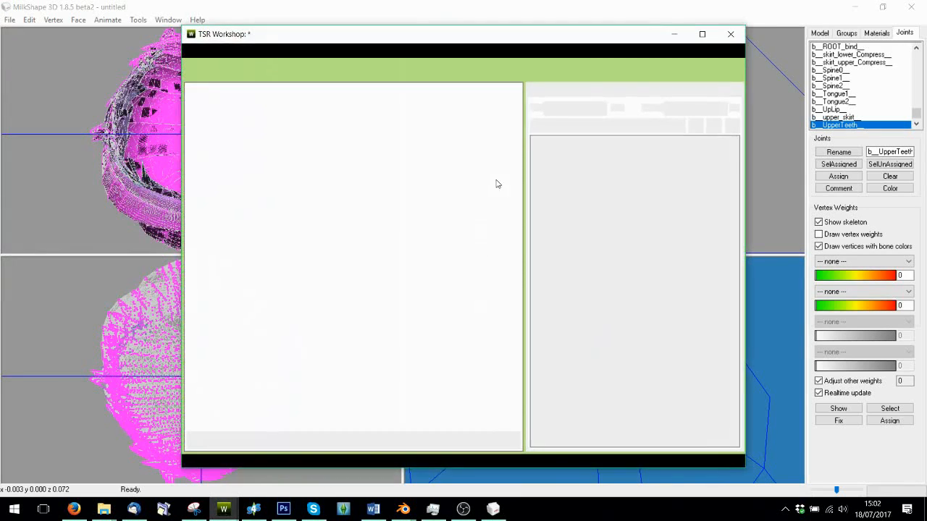
pyautogui.click(550, 90)
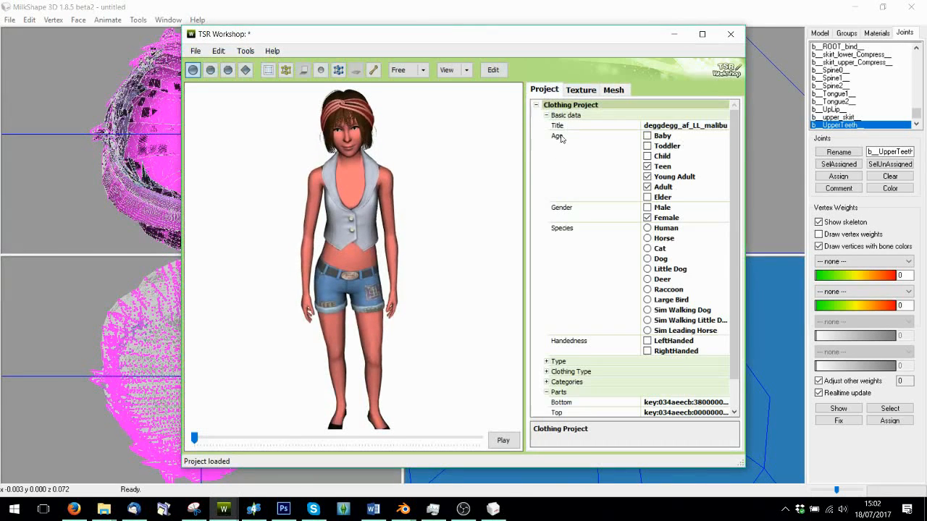
pyautogui.click(648, 168)
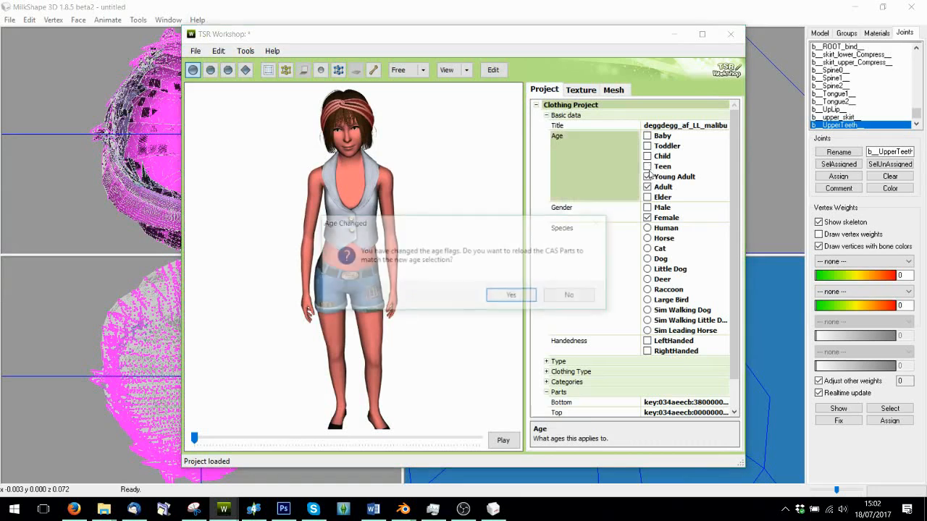
pyautogui.click(572, 299)
pyautogui.click(646, 177)
pyautogui.click(573, 296)
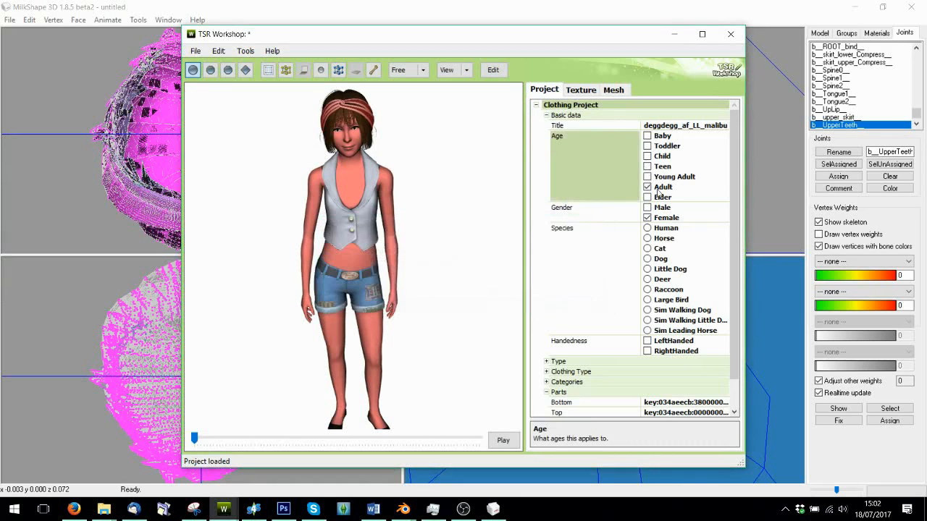
pyautogui.click(648, 186)
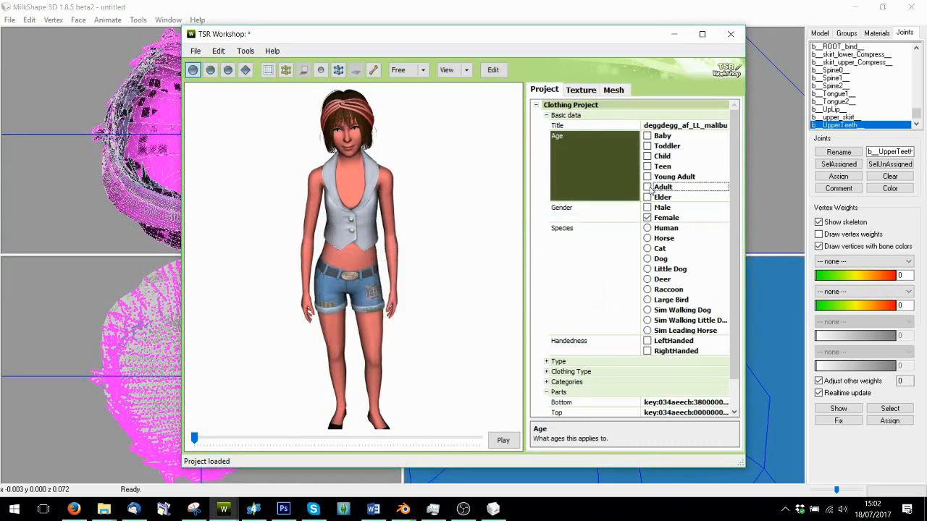
pyautogui.click(647, 145)
pyautogui.click(501, 295)
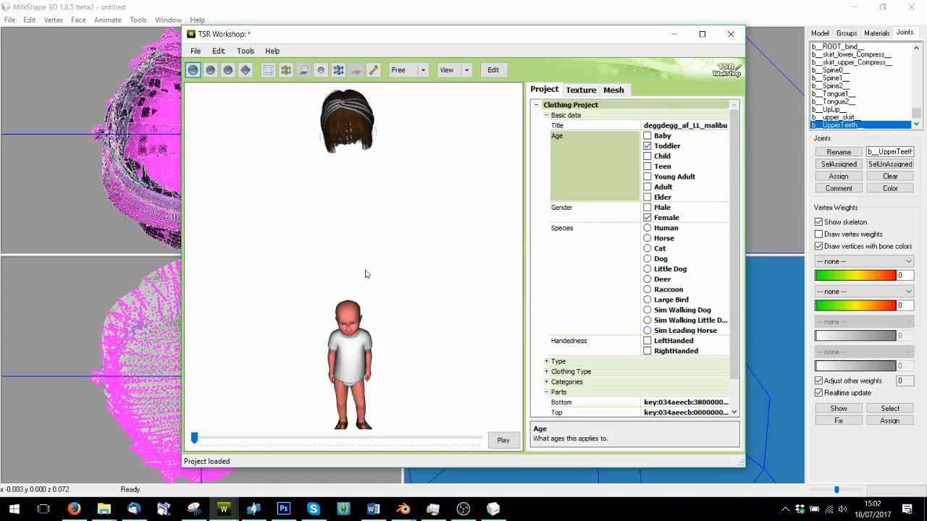
# Import Hair.wso as the very high level of detail mesh of the project
pyautogui.click(581, 90)
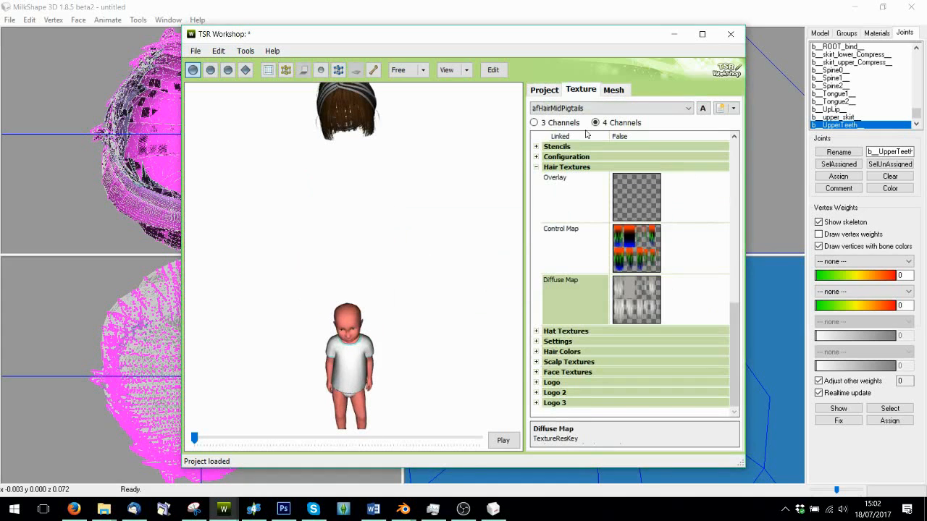
pyautogui.click(627, 91)
pyautogui.click(713, 125)
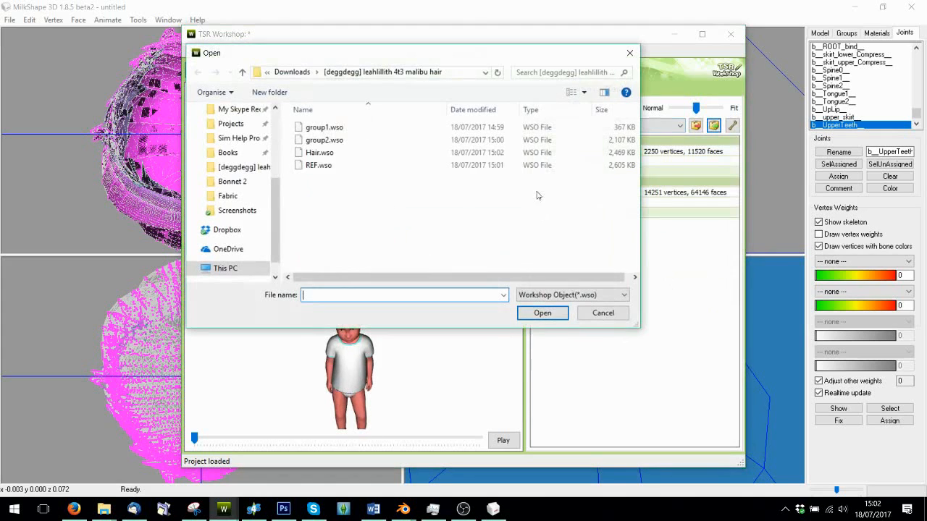
pyautogui.doubleClick(318, 152)
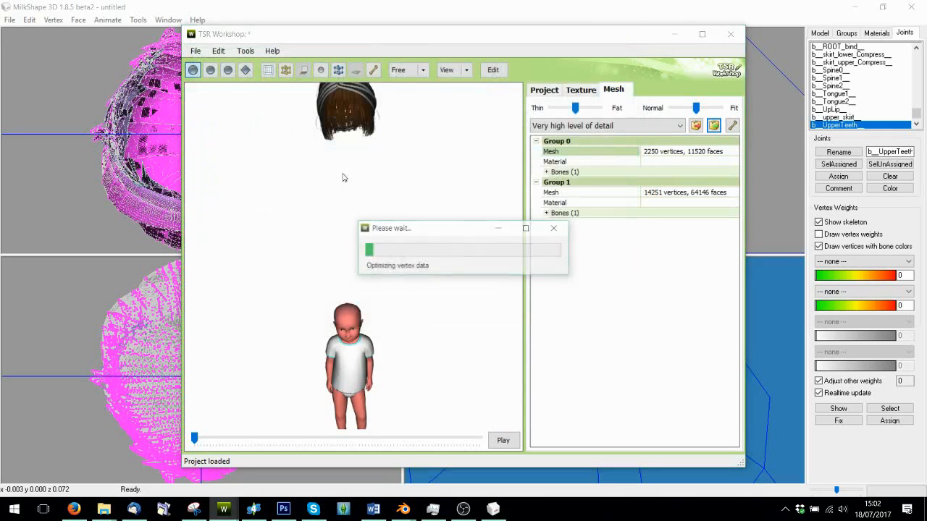
pyautogui.click(509, 295)
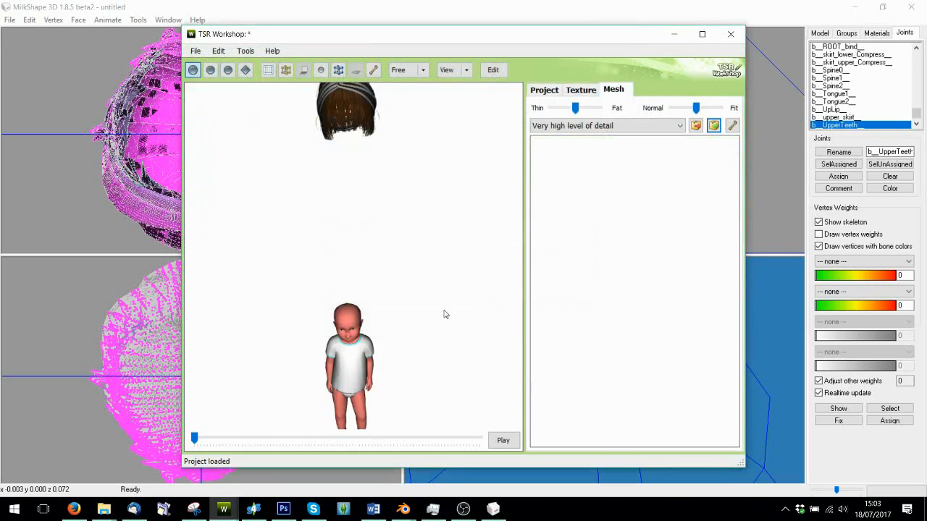
pyautogui.click(481, 294)
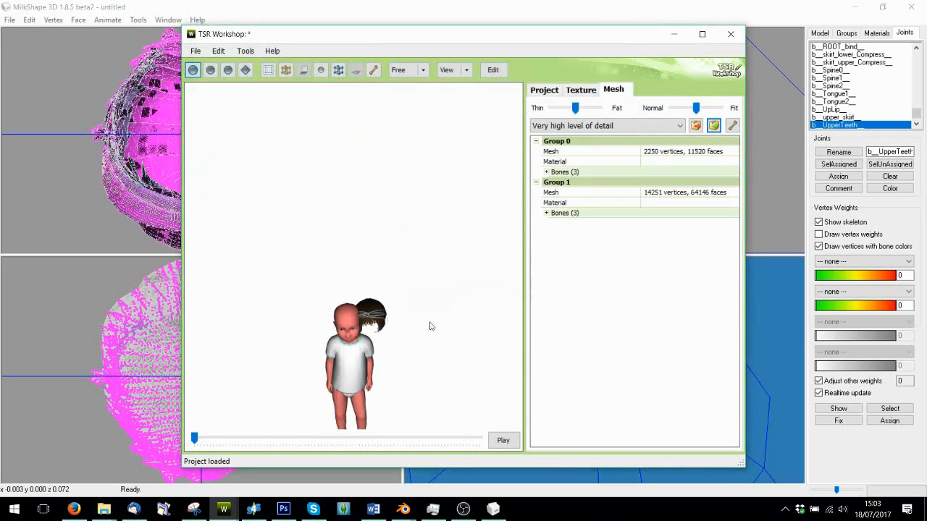
# Examine from several angles and distances how the imported hair sits relative to the toddler's head
pyautogui.scroll(6, 403, 319)
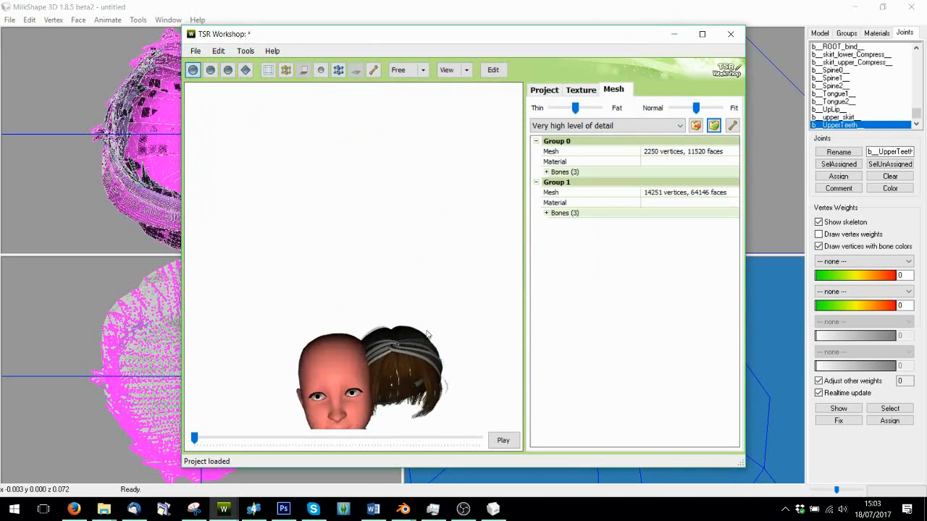
pyautogui.moveTo(262, 296); pyautogui.dragTo(220, 282)
pyautogui.moveTo(393, 366); pyautogui.dragTo(366, 311)
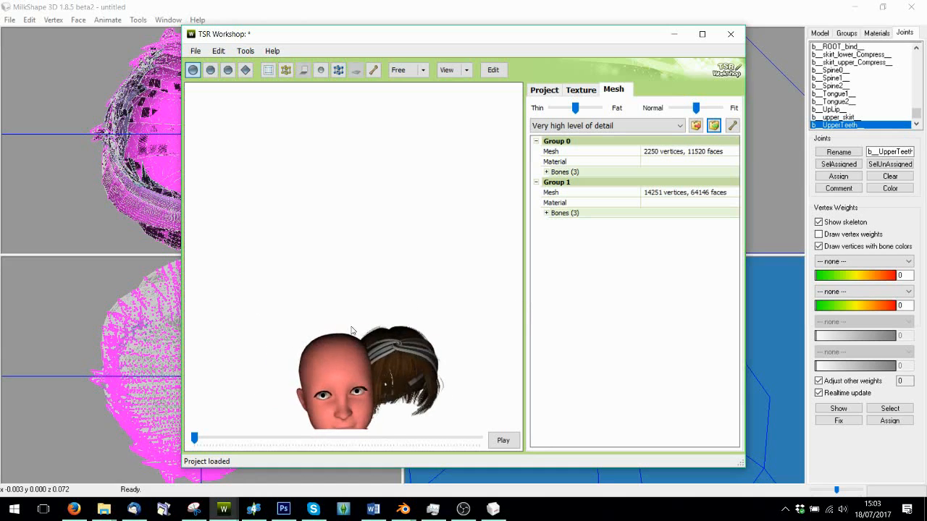
pyautogui.scroll(-3, 350, 331)
pyautogui.scroll(3, 342, 358)
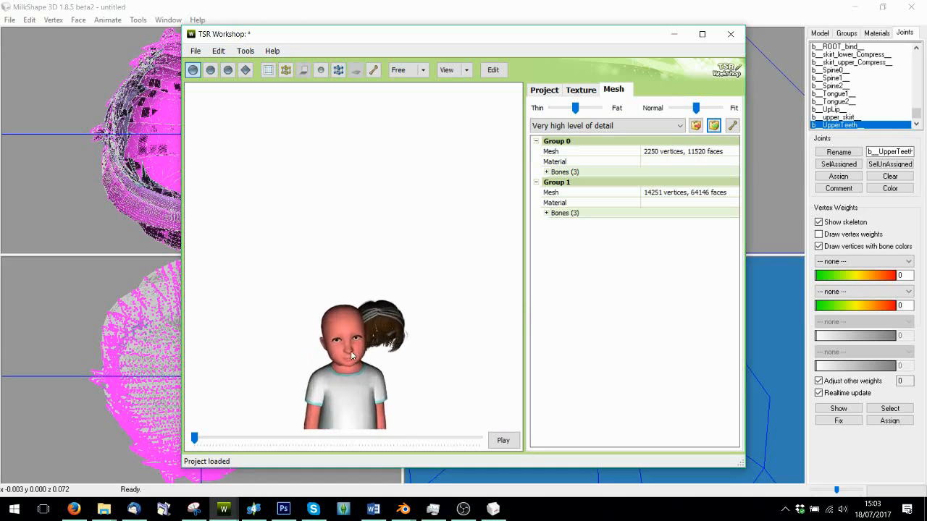
pyautogui.click(585, 125)
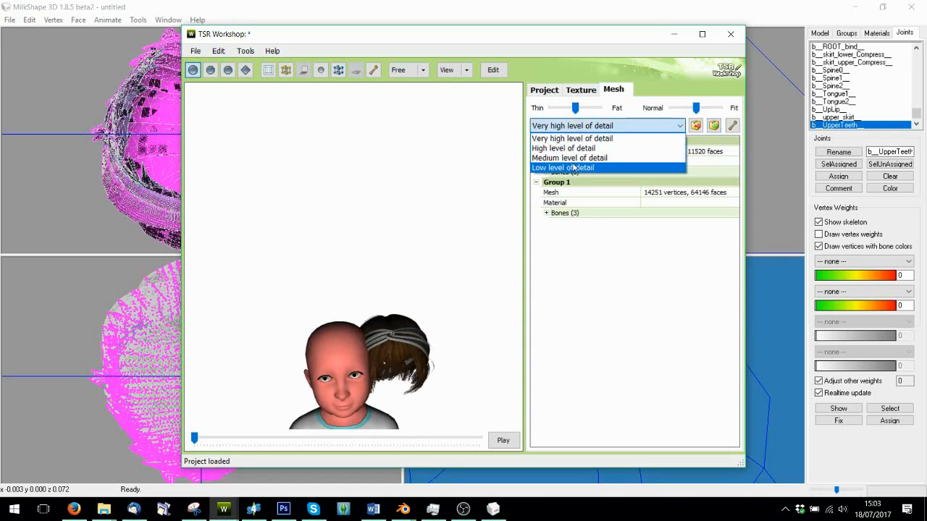
pyautogui.click(444, 238)
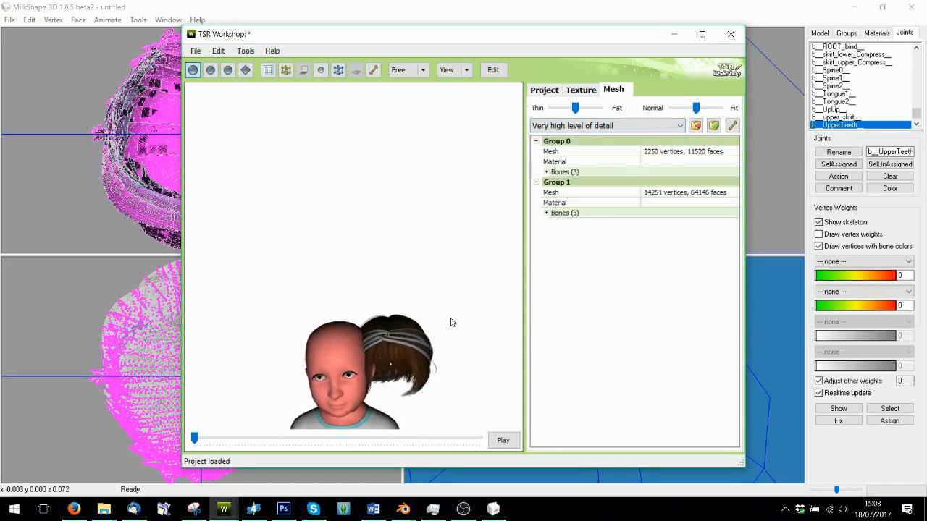
pyautogui.scroll(-5, 440, 311)
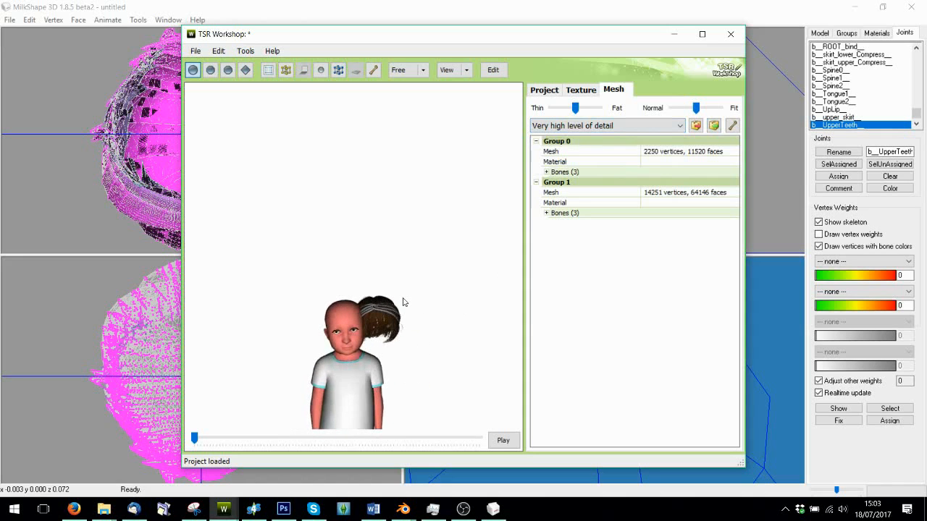
# Switch to MilkShape 3D and delete the hair mesh group_1
pyautogui.click(29, 116)
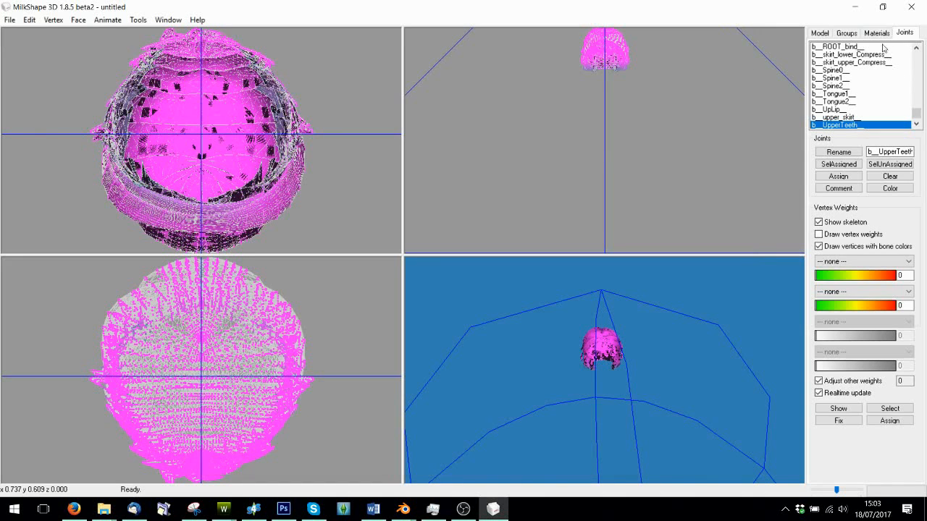
pyautogui.click(844, 33)
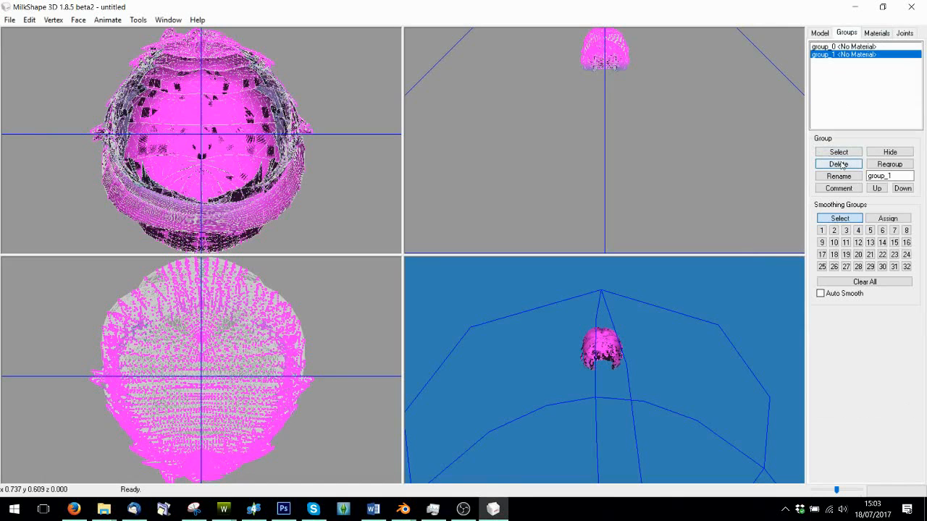
pyautogui.click(839, 164)
# Switch to TSR Workshop and compare the mesh groups at the high, medium and low levels of detail
pyautogui.moveTo(223, 509)
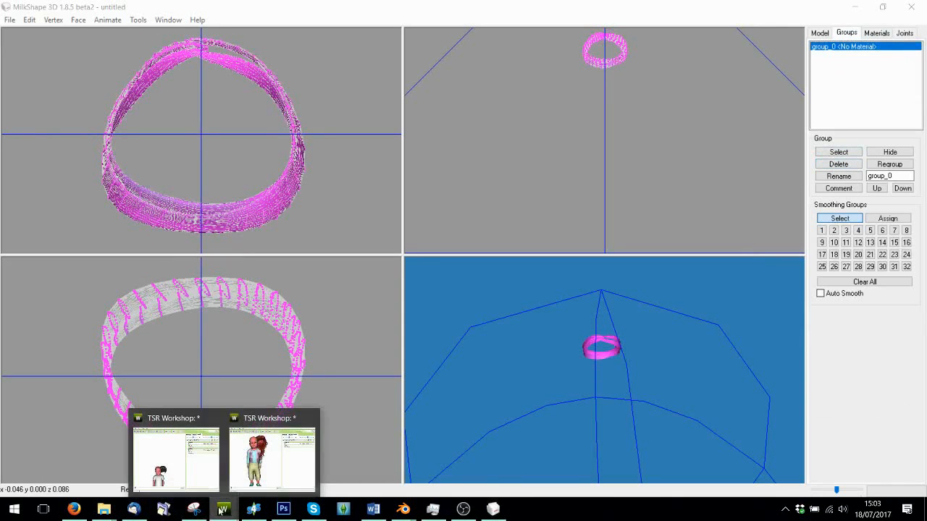
pyautogui.click(212, 474)
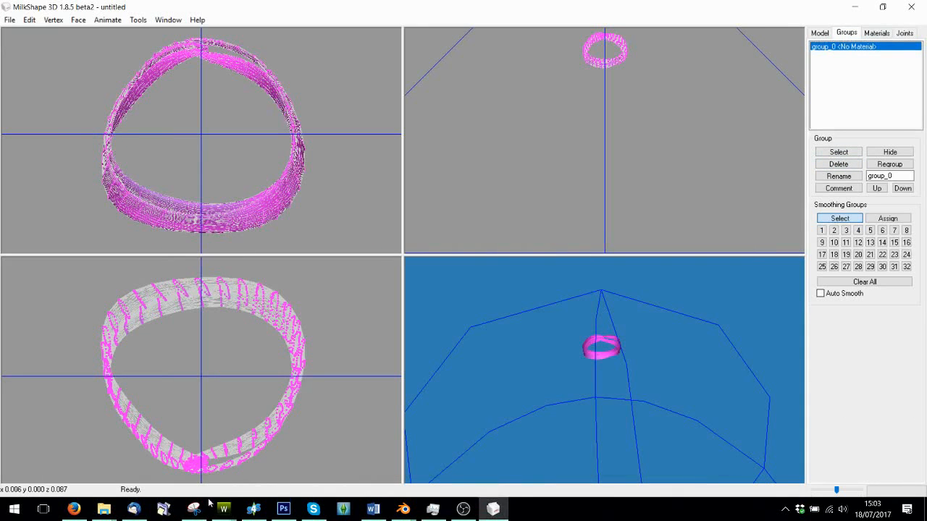
pyautogui.click(215, 506)
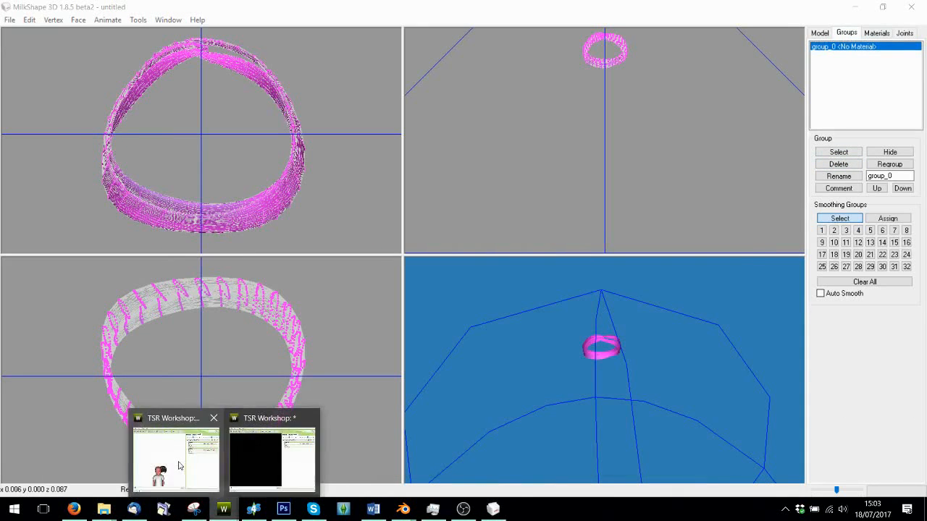
pyautogui.click(178, 465)
pyautogui.click(581, 129)
pyautogui.click(578, 146)
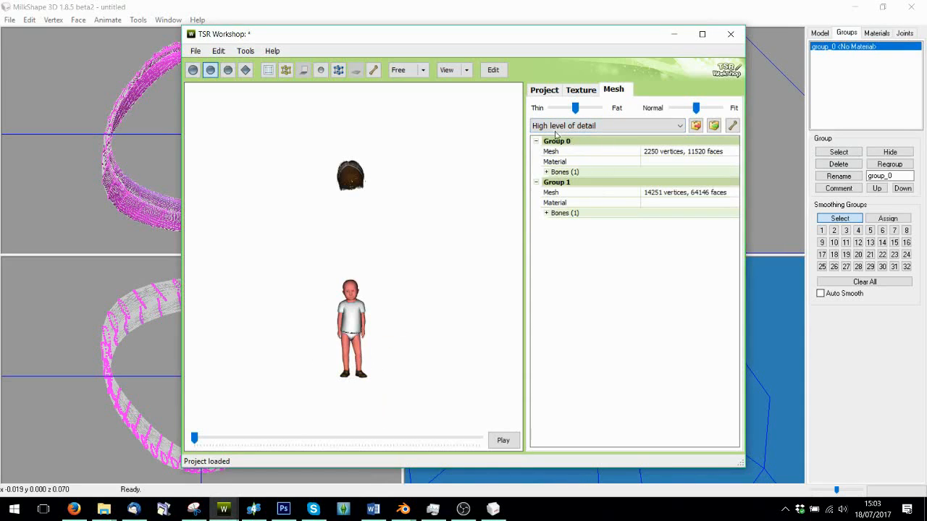
pyautogui.click(555, 130)
pyautogui.click(552, 158)
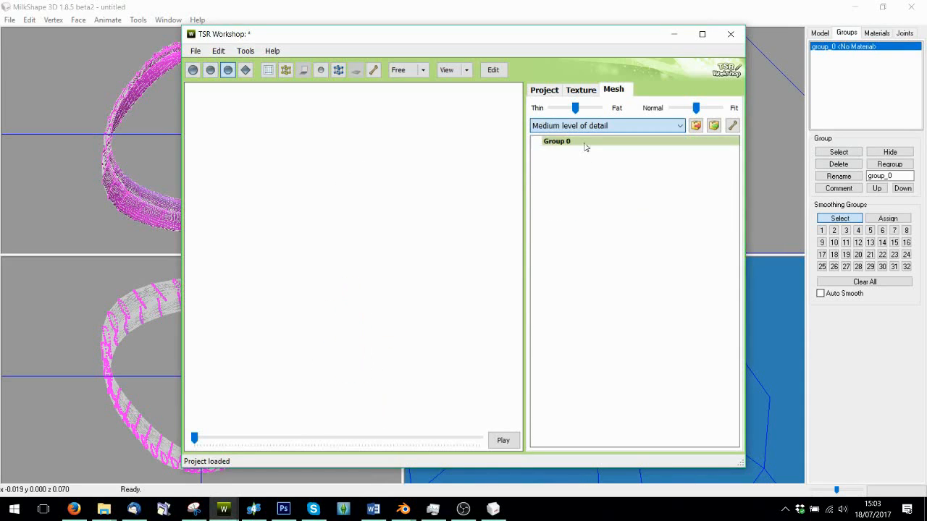
pyautogui.click(554, 126)
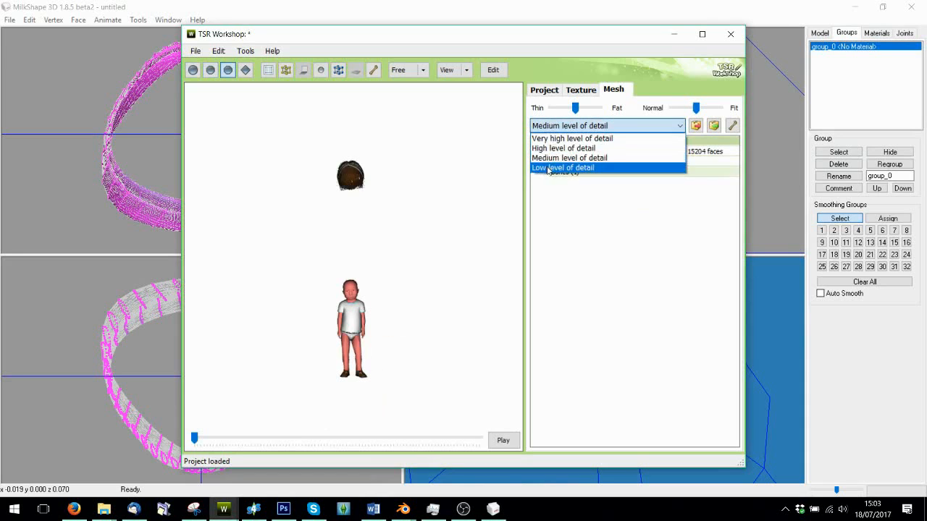
pyautogui.click(551, 168)
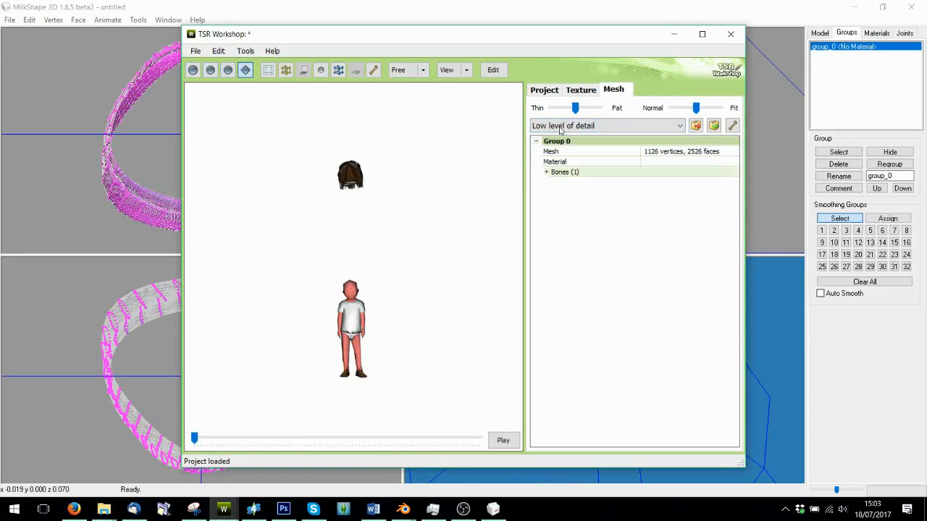
pyautogui.click(560, 127)
pyautogui.click(558, 147)
# Return to MilkShape 3D and undo the deletion of group_1
pyautogui.click(77, 121)
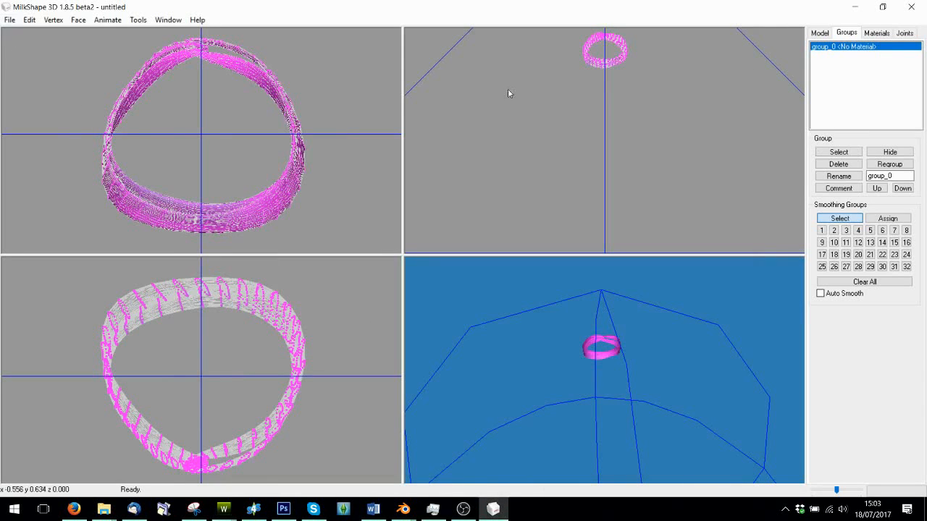
pyautogui.click(30, 20)
pyautogui.click(38, 33)
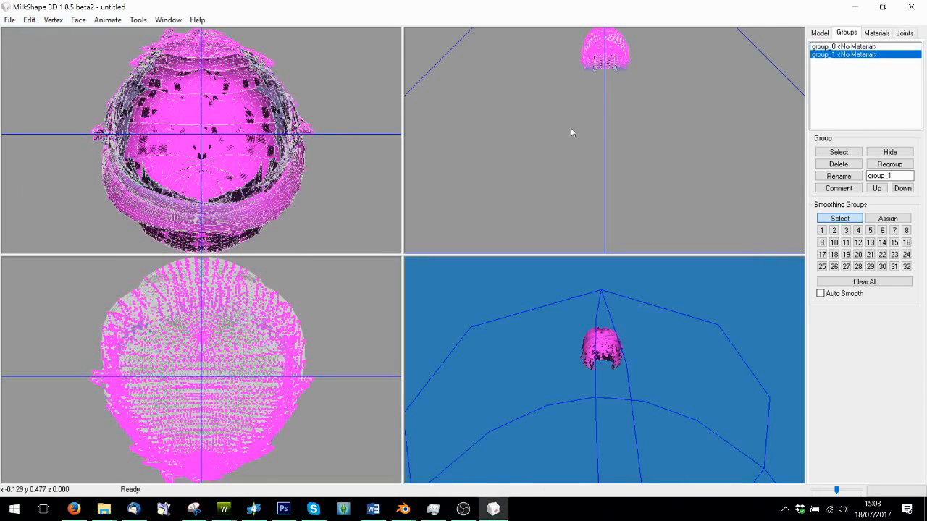
# Reduce the hair mesh to a count of 14401 with DirectX Mesh Tools and smooth all its faces
pyautogui.click(137, 19)
pyautogui.click(179, 166)
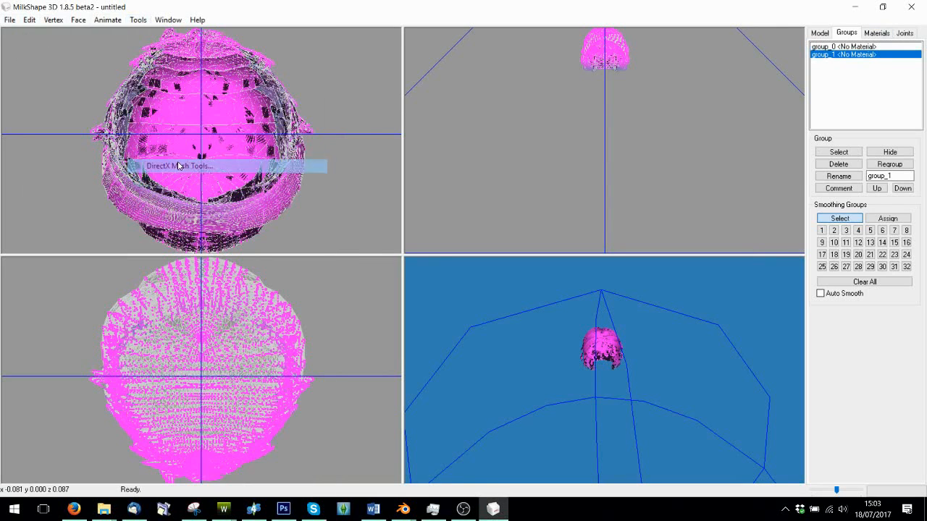
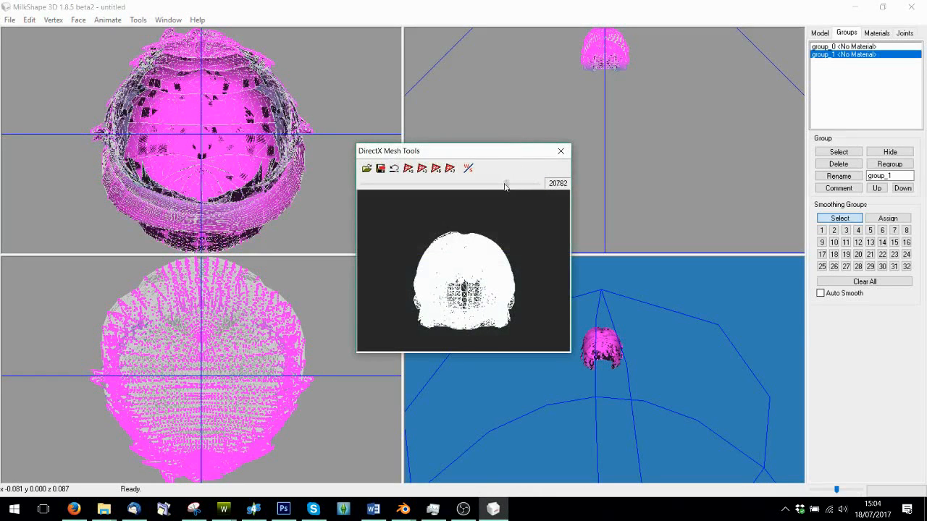
pyautogui.moveTo(497, 184); pyautogui.dragTo(462, 184)
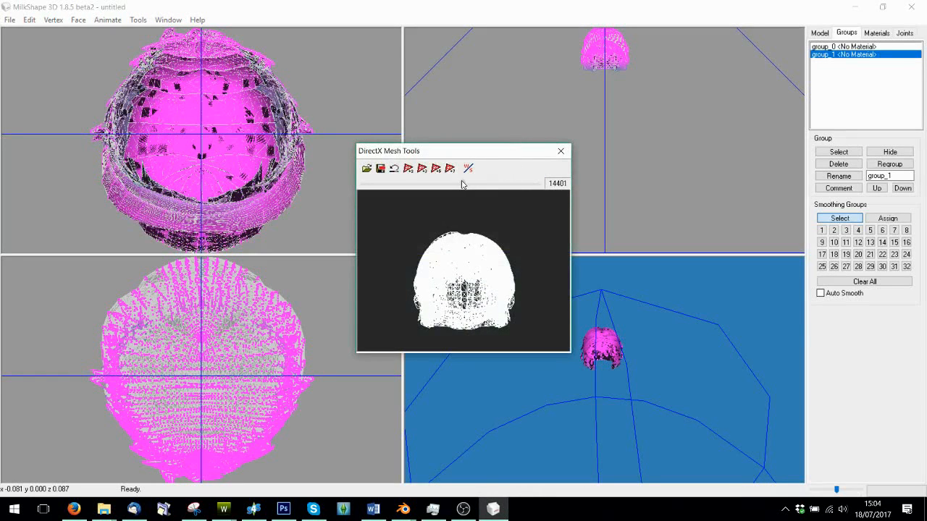
pyautogui.click(380, 170)
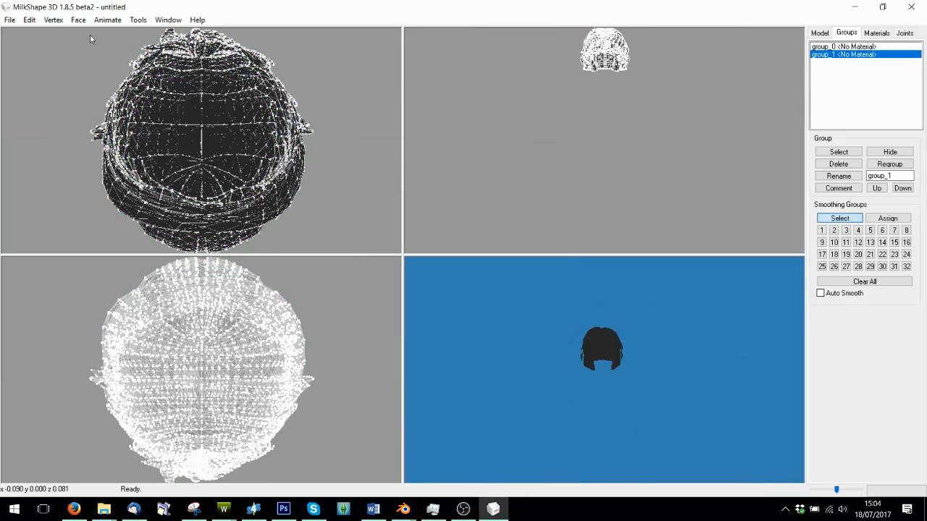
pyautogui.click(78, 19)
pyautogui.click(96, 125)
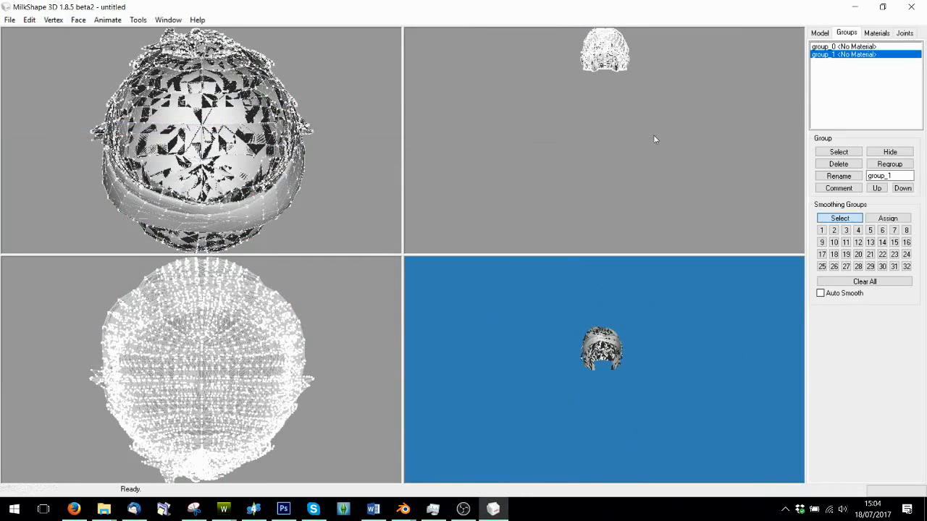
# Delete group_1 and export the remaining headband mesh as a TSRW Object, overwriting group1.wso
pyautogui.click(838, 164)
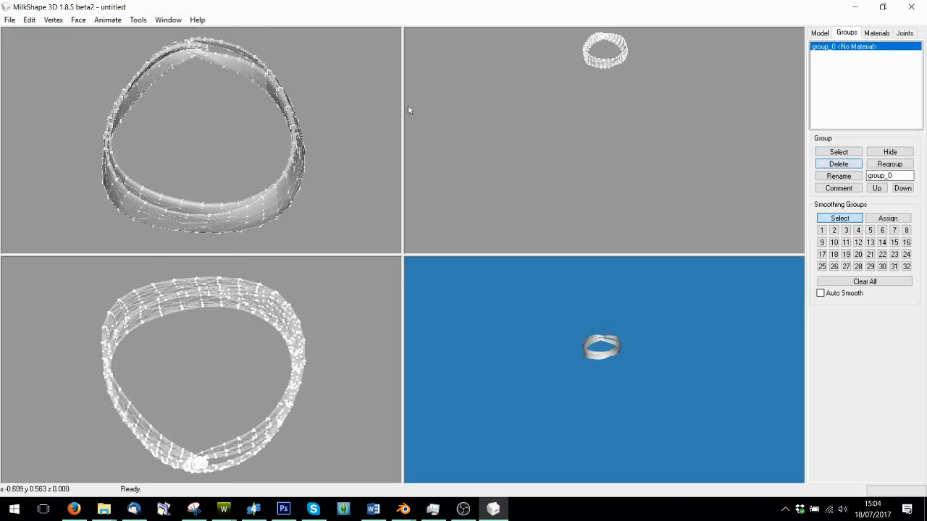
pyautogui.click(10, 19)
pyautogui.moveTo(30, 118)
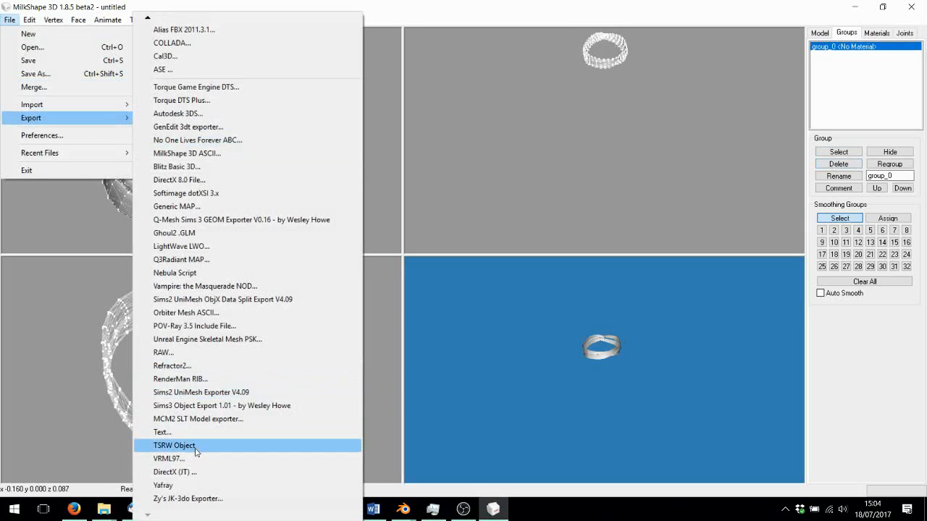
pyautogui.click(148, 448)
pyautogui.doubleClick(159, 112)
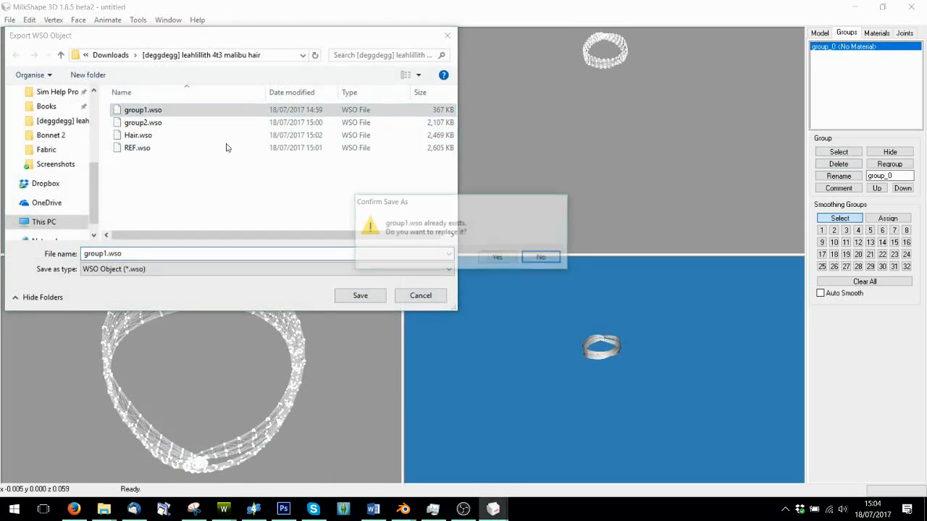
pyautogui.click(498, 257)
# Undo the group removal and delete group_0 instead, renaming the remaining hair mesh to group_0
pyautogui.click(53, 20)
pyautogui.moveTo(29, 19)
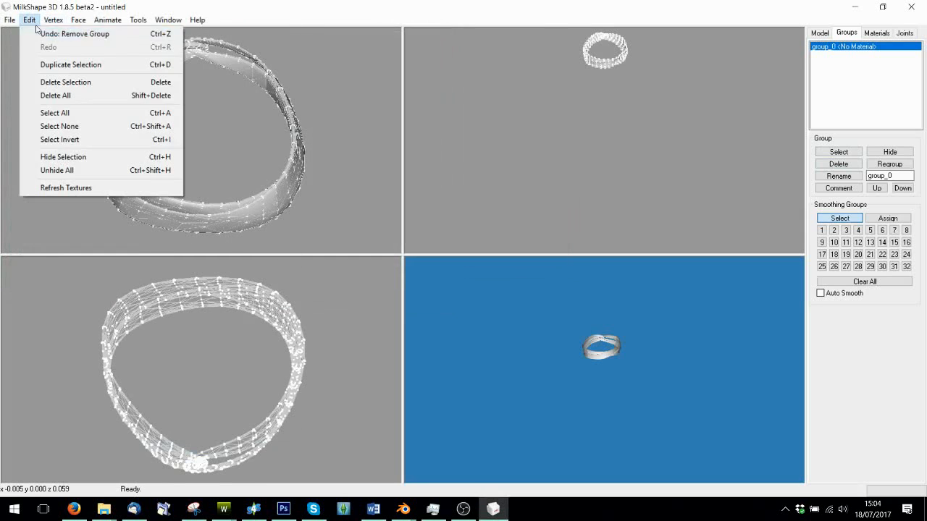
pyautogui.click(65, 33)
pyautogui.click(838, 164)
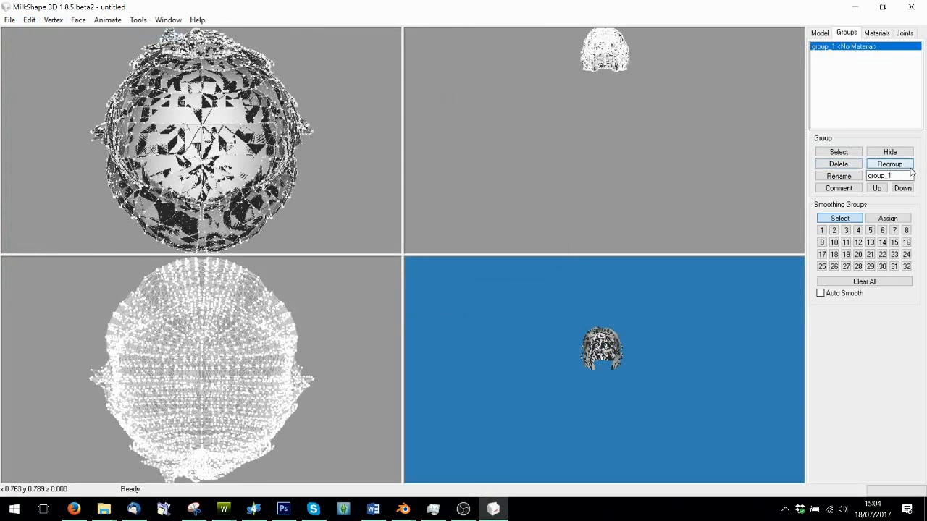
pyautogui.click(840, 176)
# Export the hair mesh as a TSRW Object, overwriting group2.wso
pyautogui.click(10, 21)
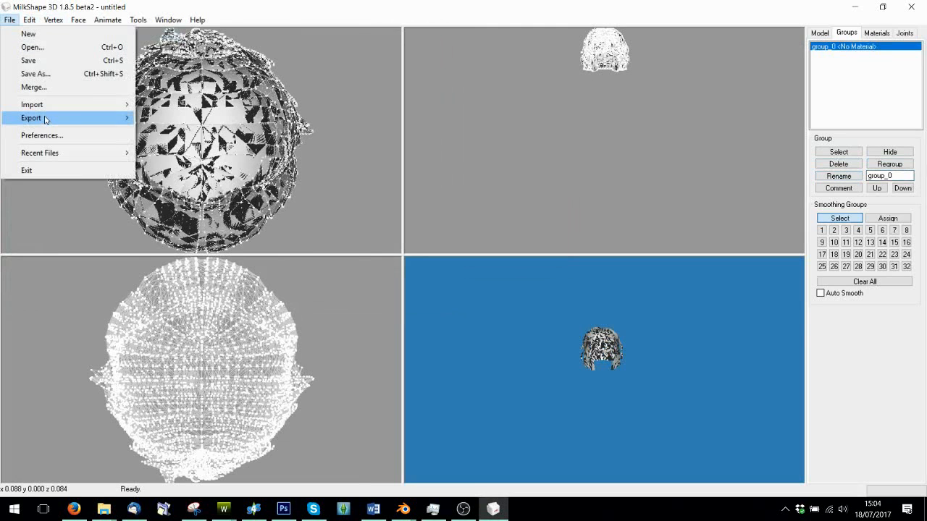
pyautogui.moveTo(46, 120)
pyautogui.click(227, 447)
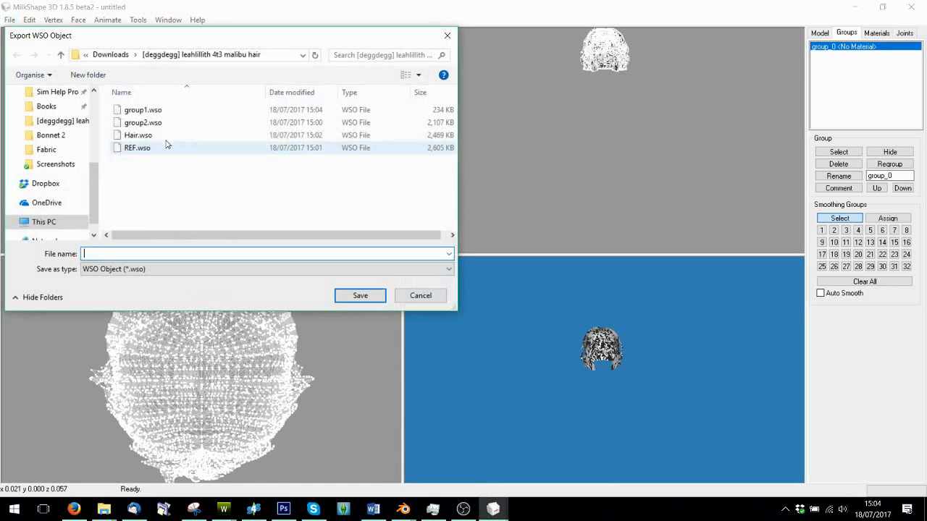
pyautogui.click(141, 123)
pyautogui.click(359, 294)
pyautogui.click(498, 258)
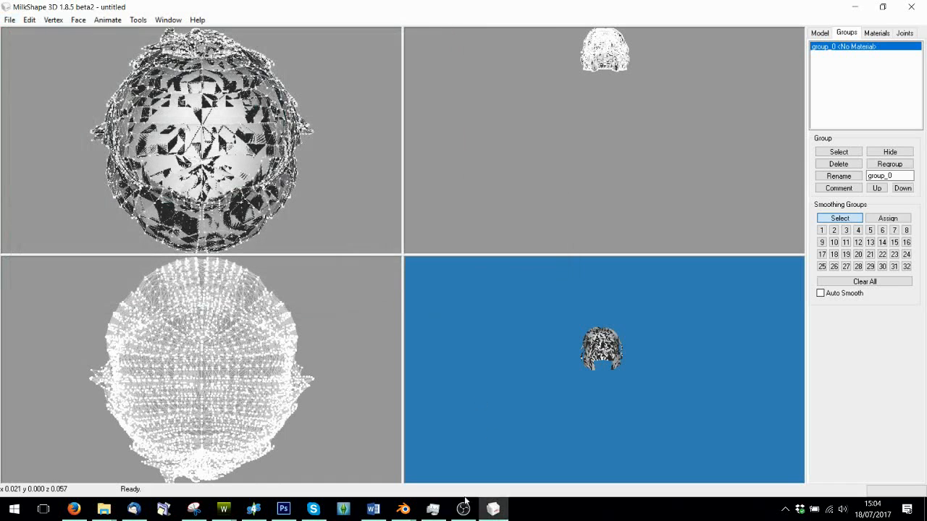
# Open Mesh Toolkit and try to auto-assign bones to group1.wso using REF.wso as the reference mesh
pyautogui.press('super+d')
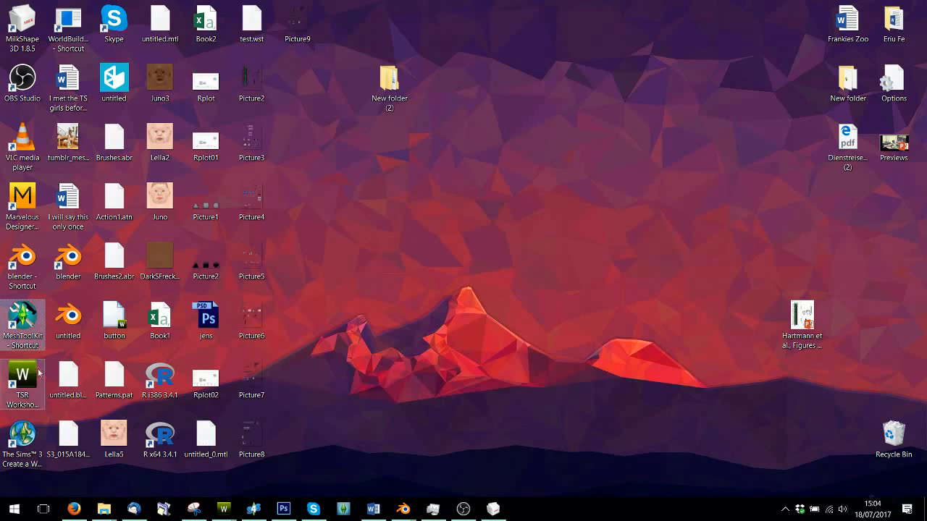
pyautogui.doubleClick(30, 319)
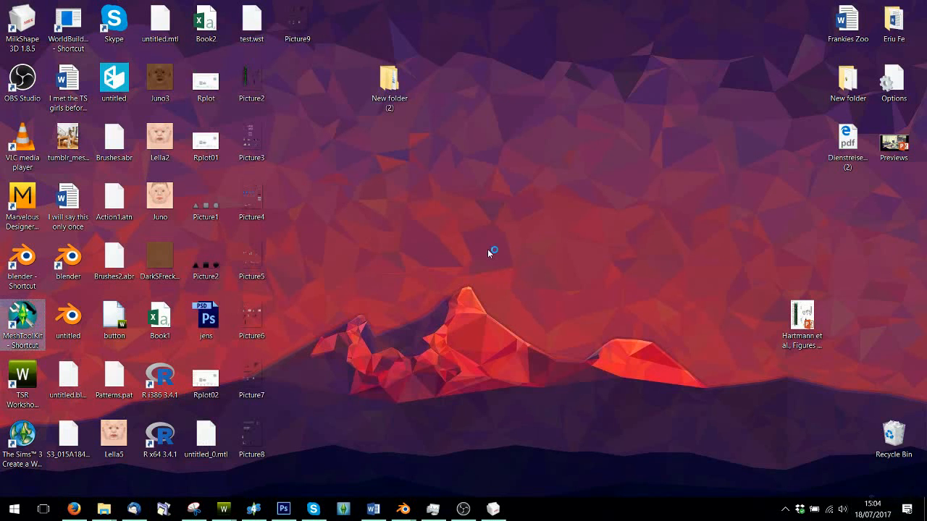
pyautogui.click(524, 127)
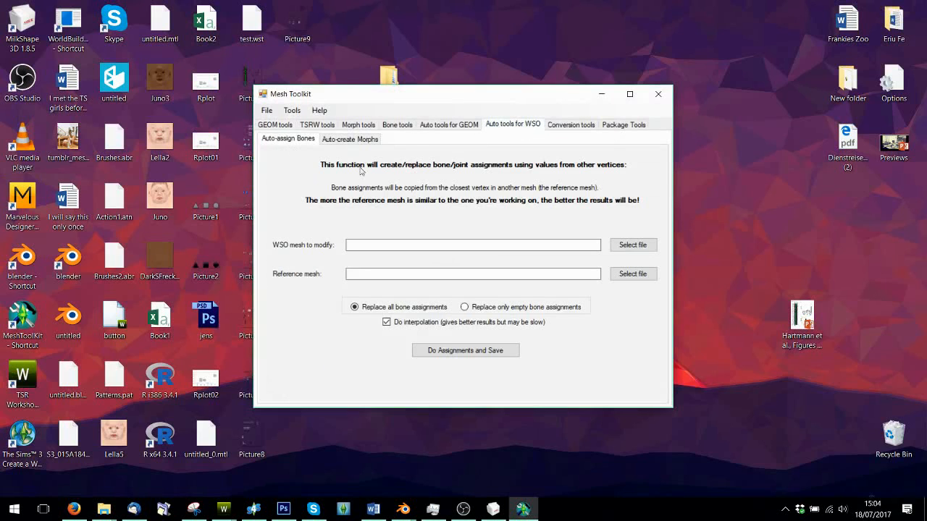
pyautogui.click(633, 244)
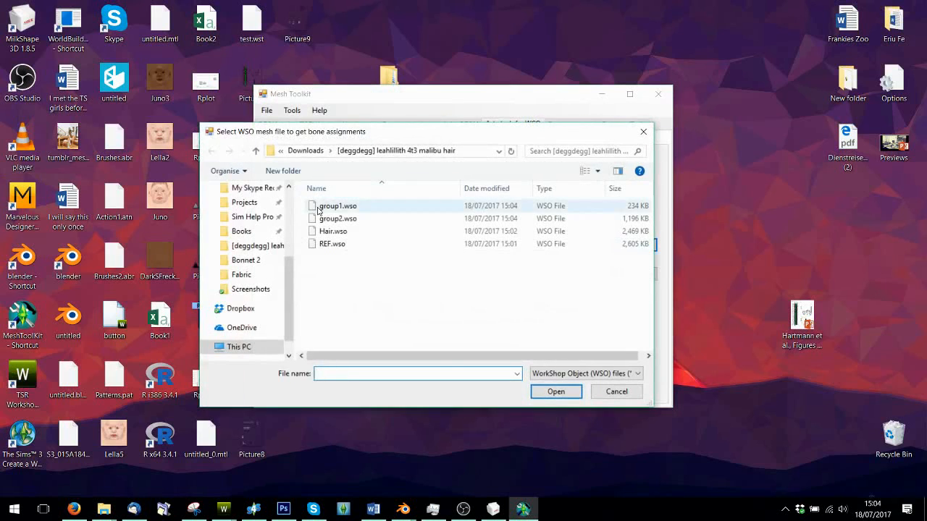
pyautogui.doubleClick(321, 208)
pyautogui.click(633, 274)
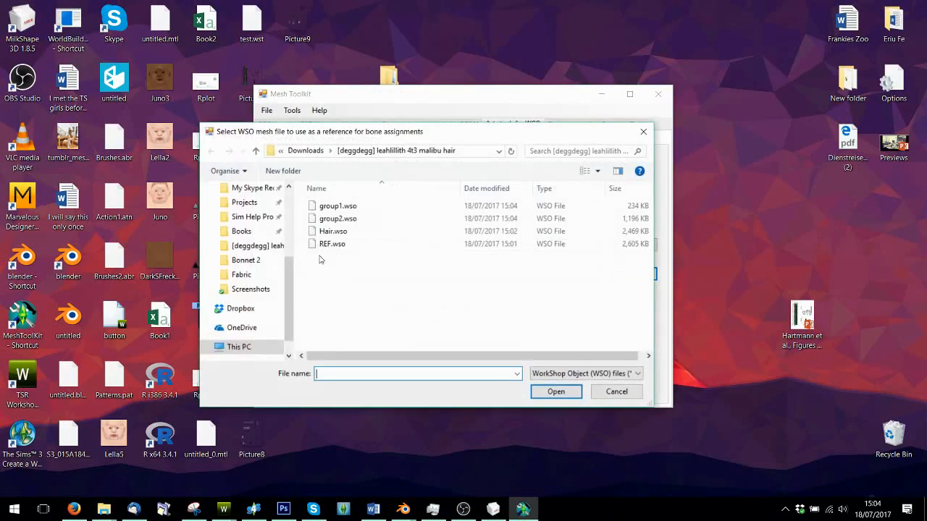
pyautogui.click(325, 246)
pyautogui.doubleClick(325, 246)
pyautogui.click(421, 350)
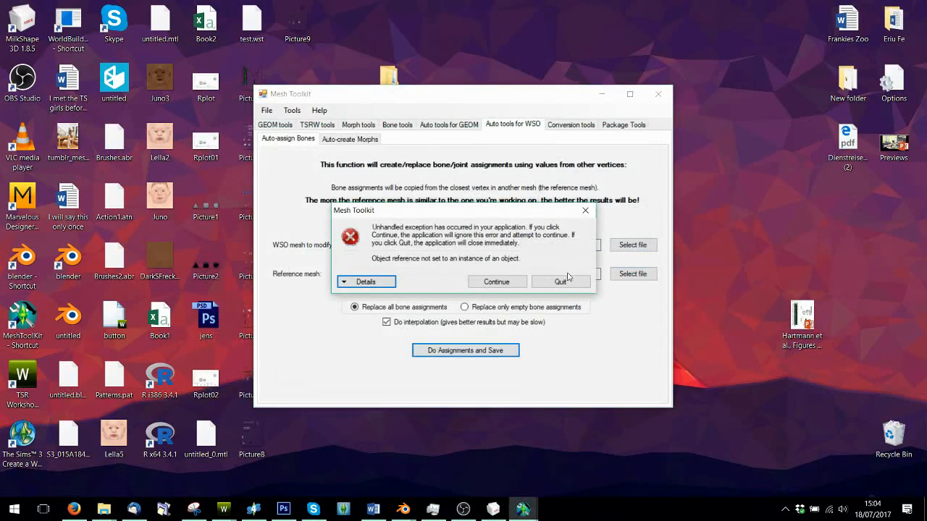
pyautogui.click(584, 210)
# Try the WSO bone auto-assignment on group2.wso with the same reference mesh and quit Mesh Toolkit
pyautogui.click(632, 245)
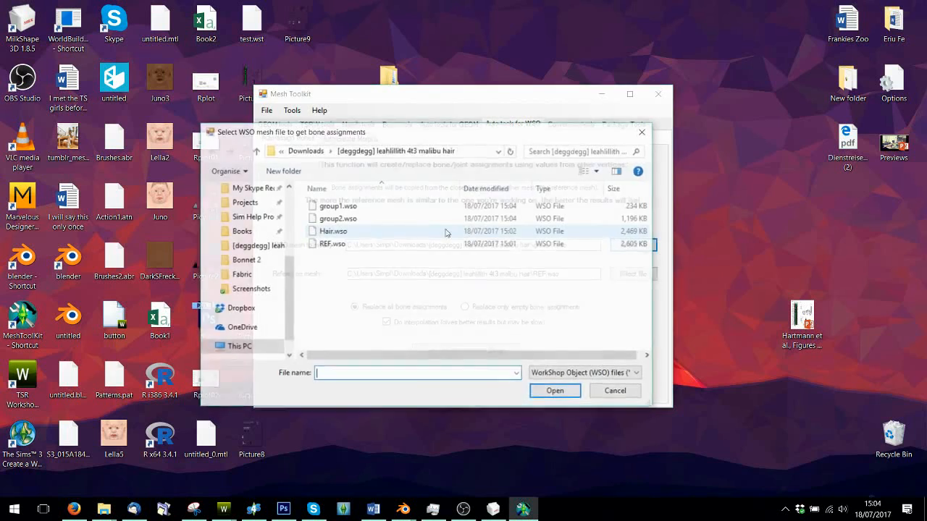
pyautogui.doubleClick(326, 215)
pyautogui.click(465, 350)
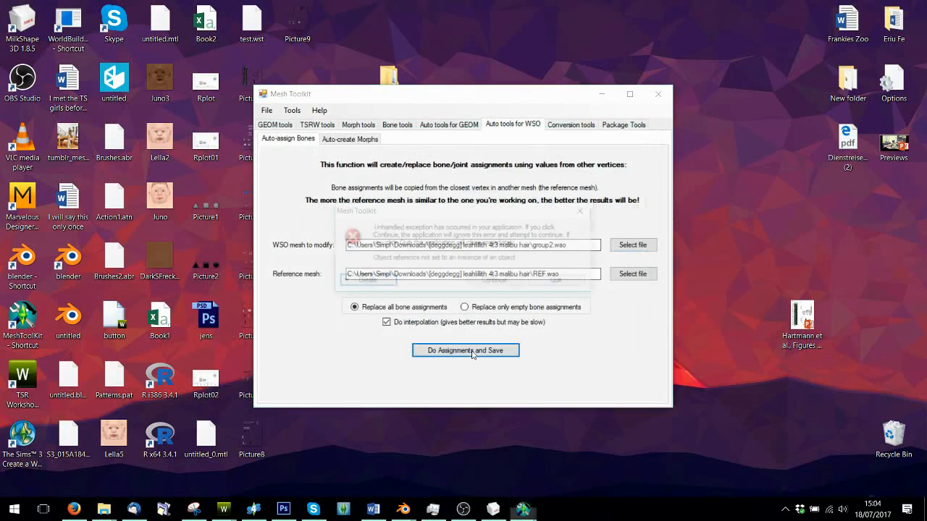
pyautogui.click(562, 285)
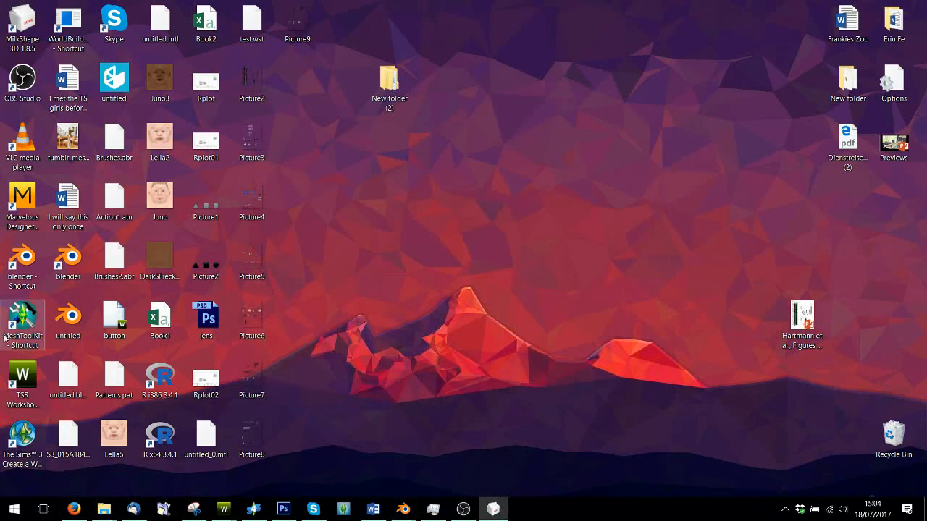
# Reopen Mesh Toolkit and try replacing only empty bone assignments in group1.wso from REF.wso, then quit it
pyautogui.doubleClick(22, 323)
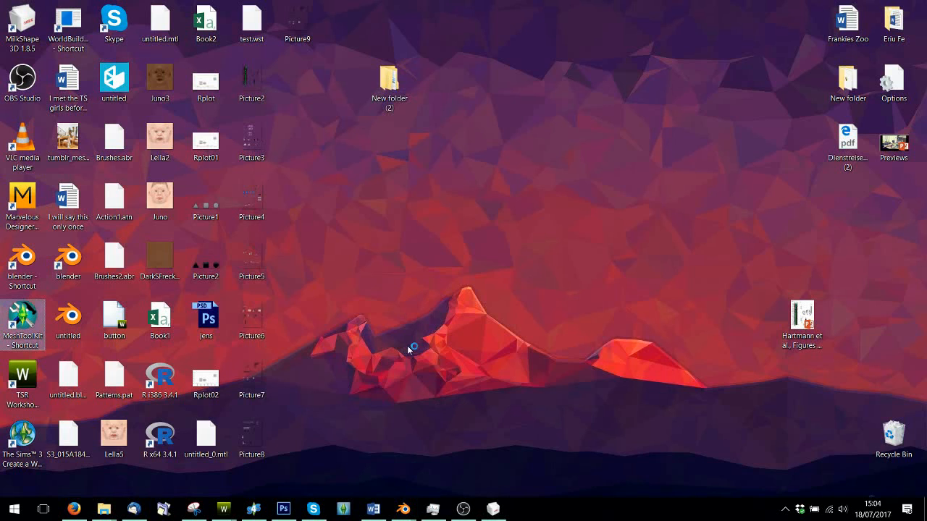
pyautogui.click(516, 124)
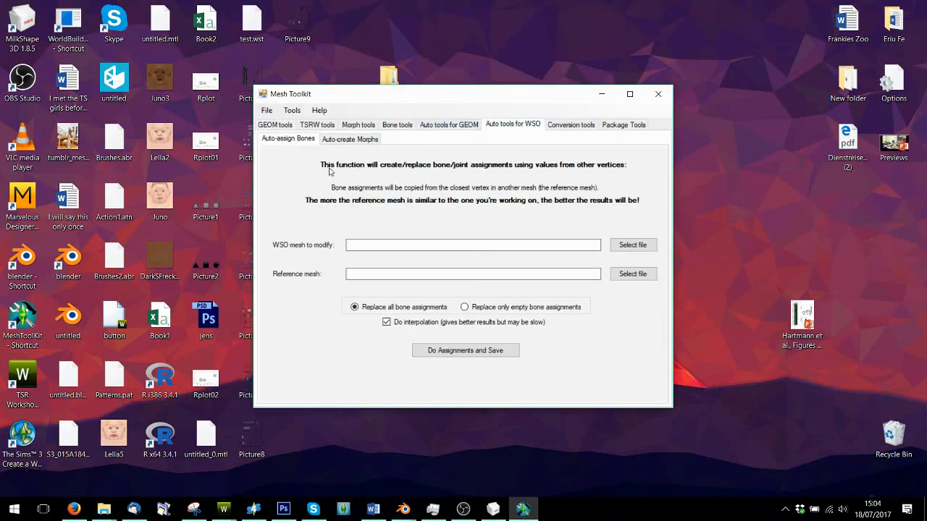
pyautogui.click(632, 245)
pyautogui.doubleClick(393, 217)
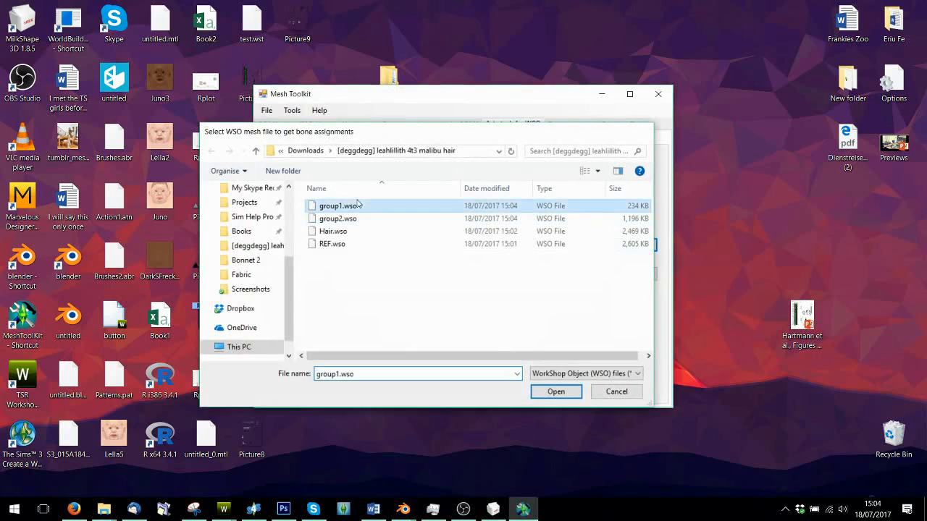
pyautogui.click(630, 273)
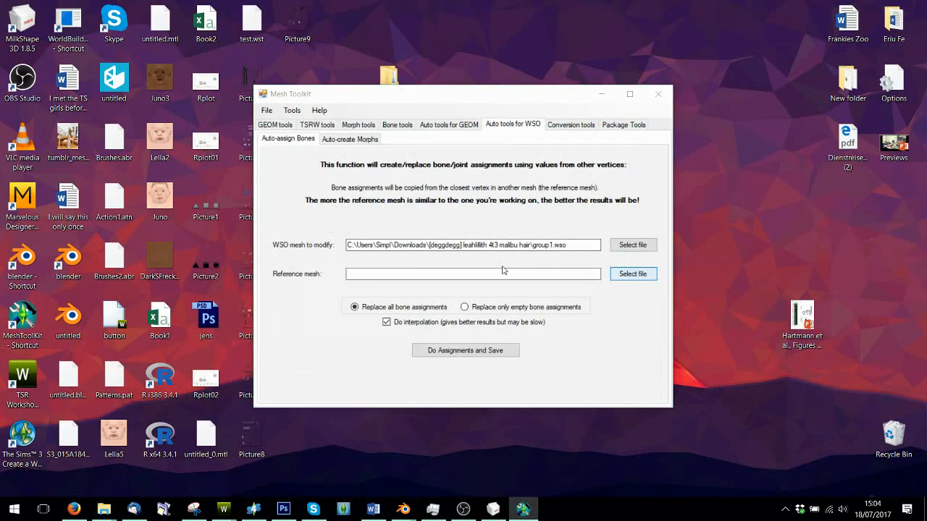
pyautogui.doubleClick(331, 245)
pyautogui.click(464, 307)
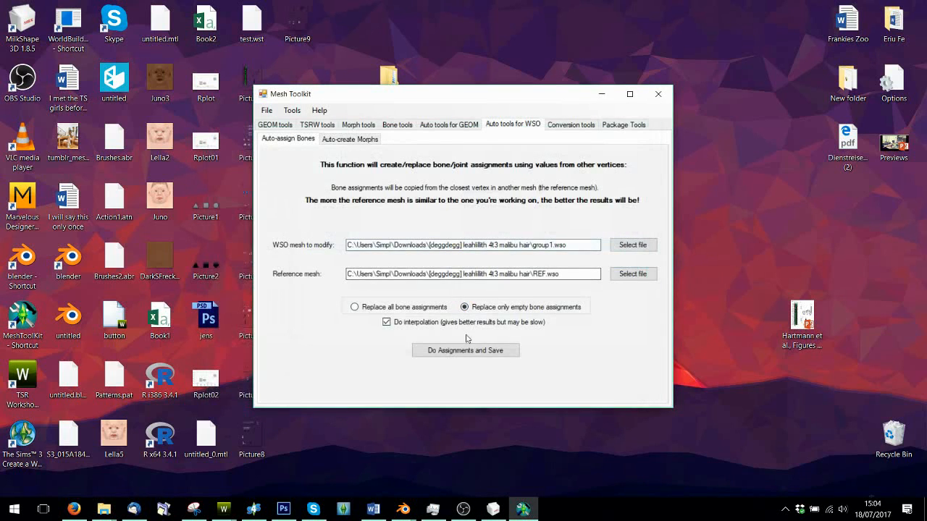
pyautogui.click(466, 351)
pyautogui.click(560, 282)
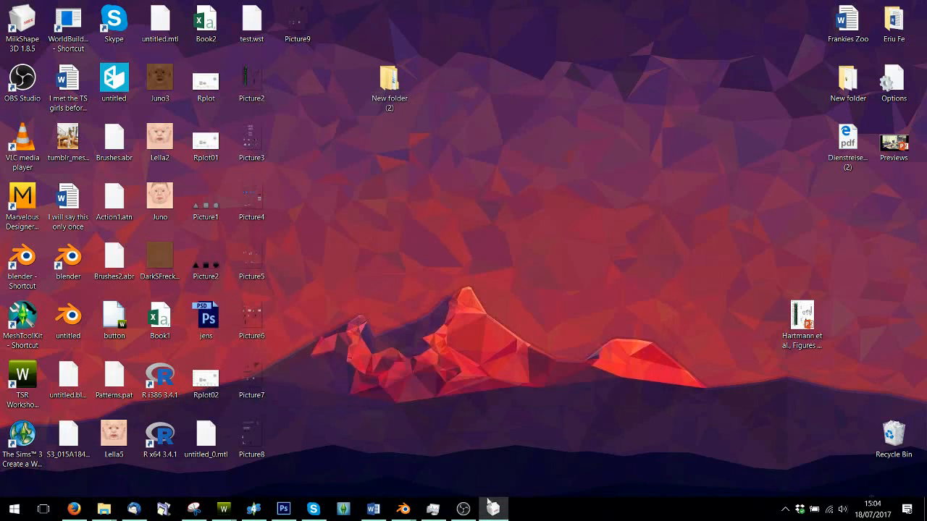
# Switch to MilkShape 3D and check the hair mesh for joints
pyautogui.click(492, 509)
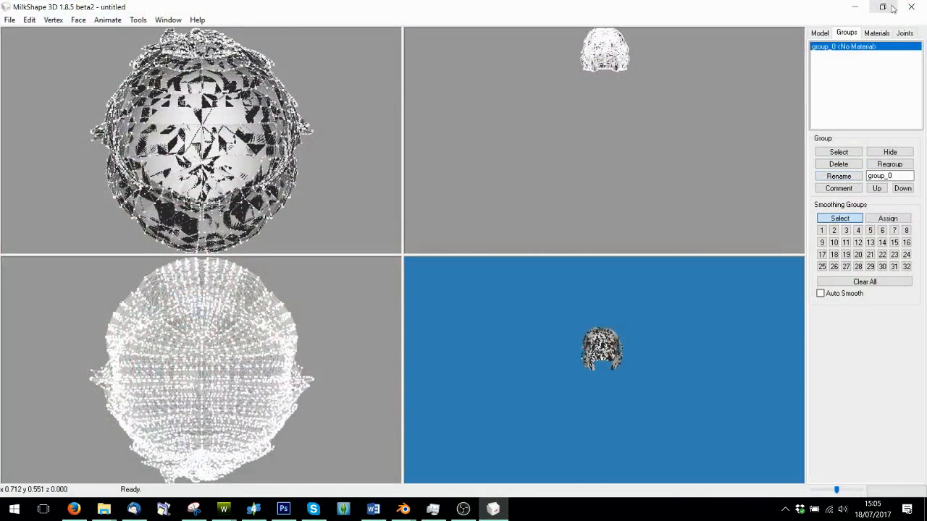
pyautogui.click(904, 32)
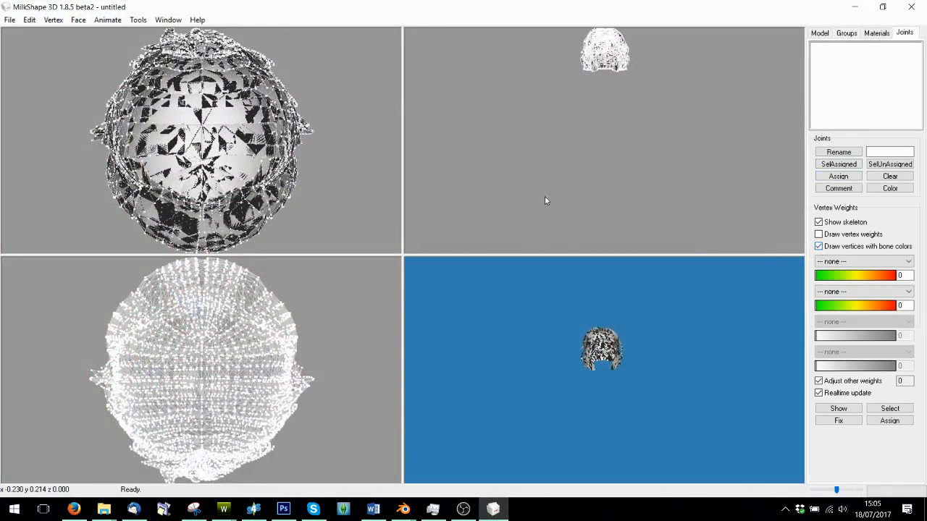
pyautogui.moveTo(530, 304)
pyautogui.mouseDown()
pyautogui.moveTo(526, 319)
pyautogui.moveTo(478, 320)
pyautogui.moveTo(524, 314)
pyautogui.mouseUp()
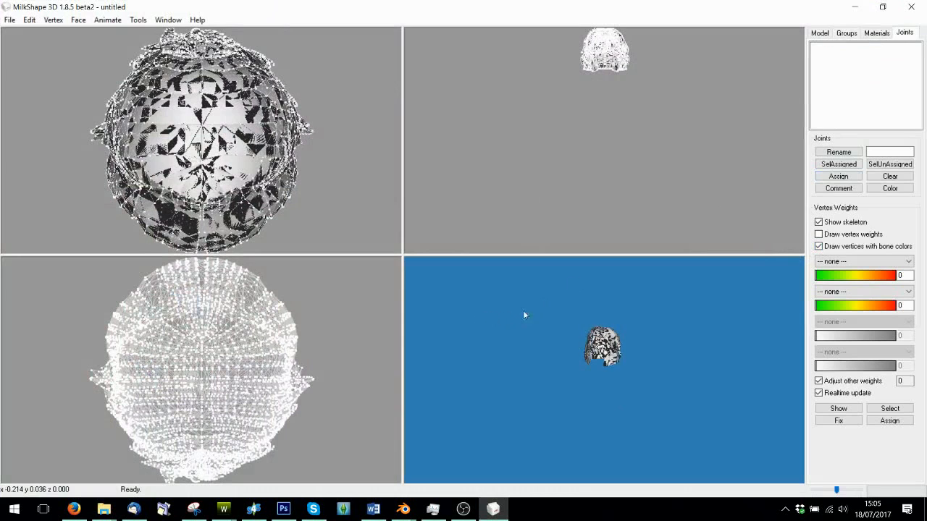
pyautogui.click(845, 33)
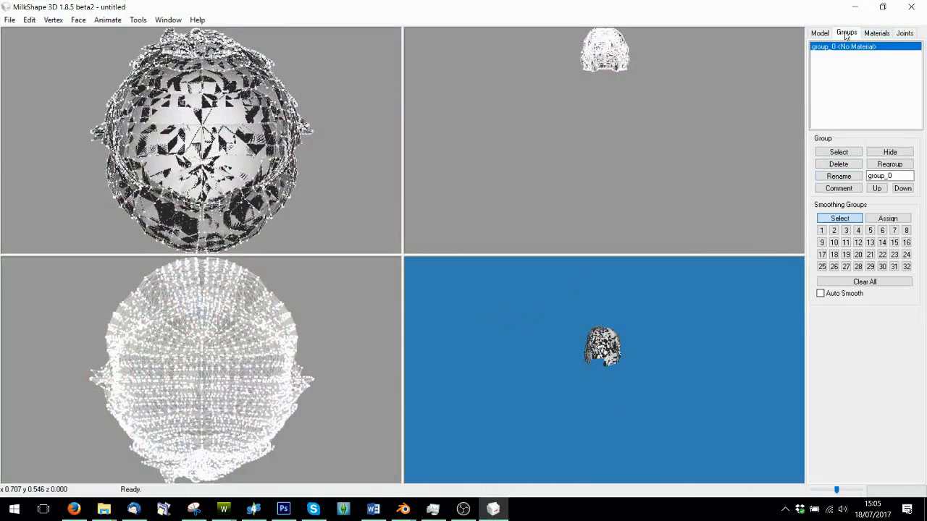
# Export the hair mesh as a TSRW Object again, replacing the existing group2.wso
pyautogui.click(9, 21)
pyautogui.moveTo(33, 118)
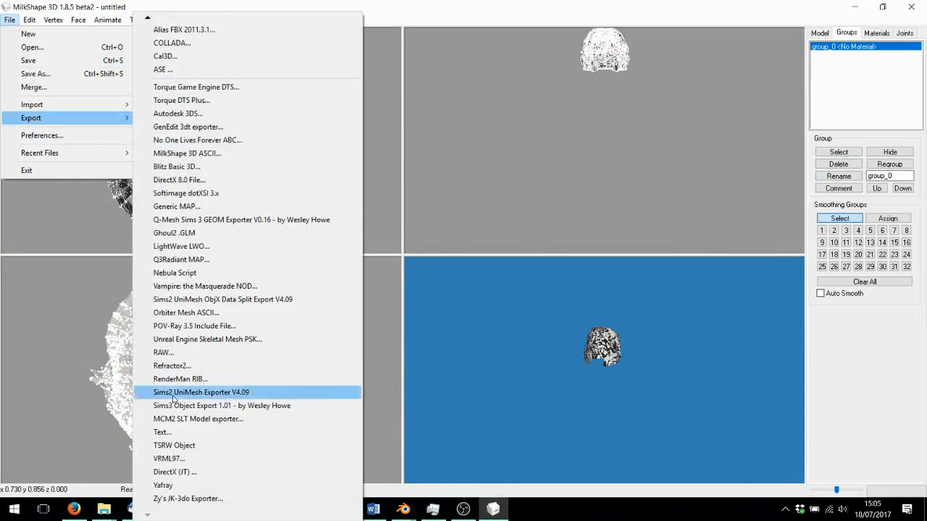
pyautogui.click(181, 444)
pyautogui.doubleClick(130, 122)
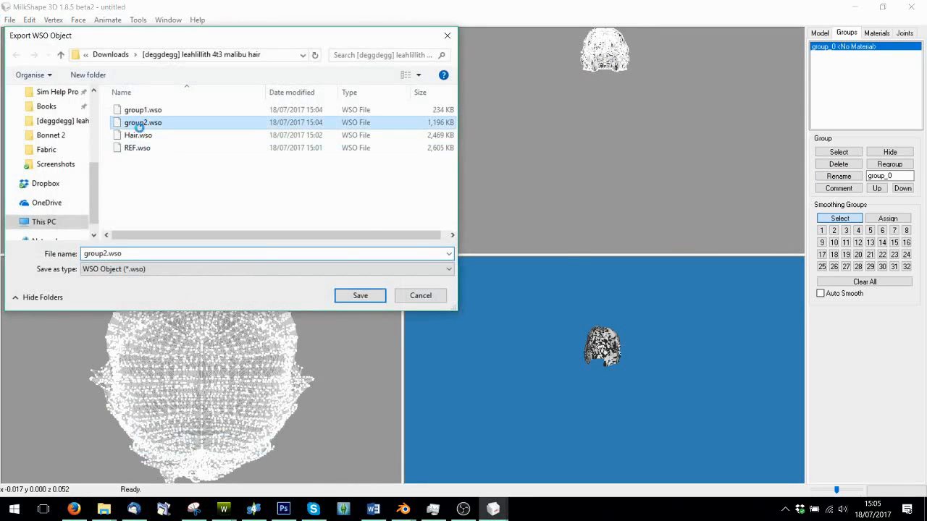
pyautogui.click(496, 255)
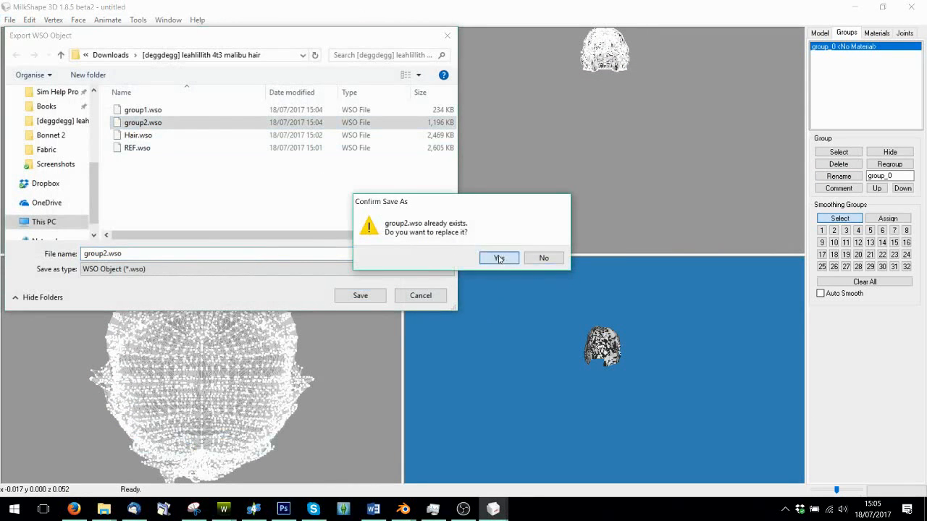
# Switch to Mesh Toolkit and replace all bone assignments in group1.wso from REF.wso with interpolation, saving over group1.wso
pyautogui.click(925, 514)
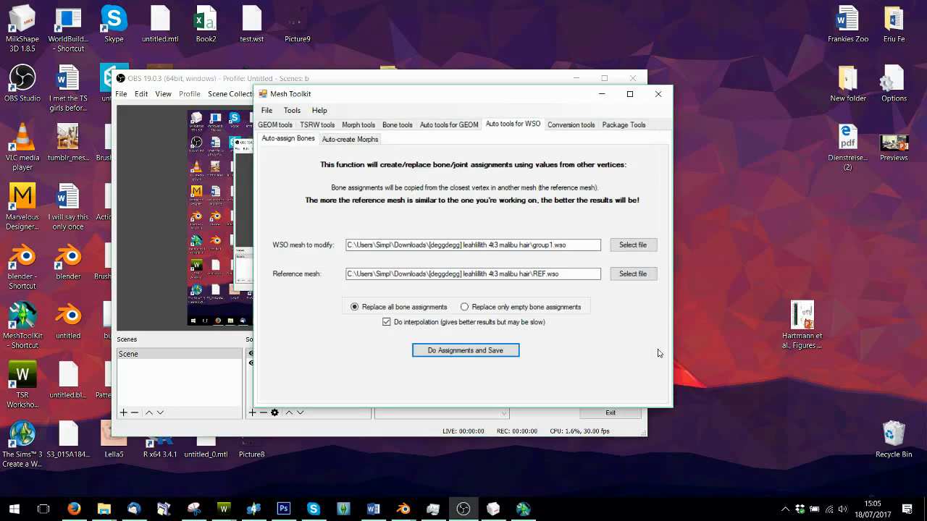
pyautogui.click(632, 245)
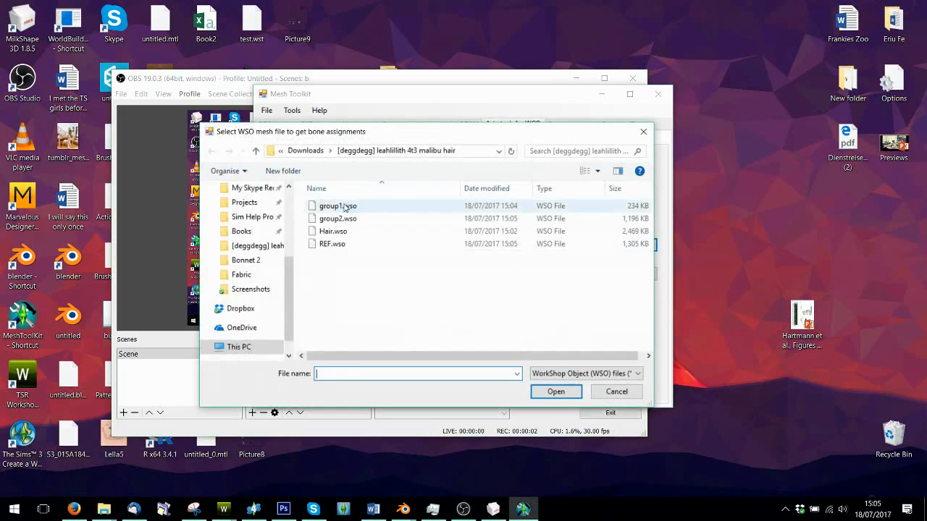
pyautogui.doubleClick(349, 206)
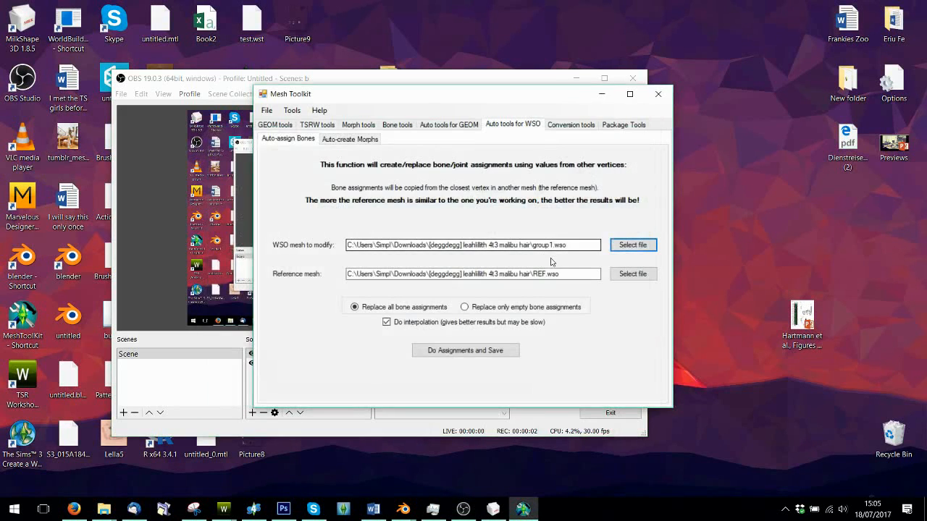
pyautogui.click(465, 351)
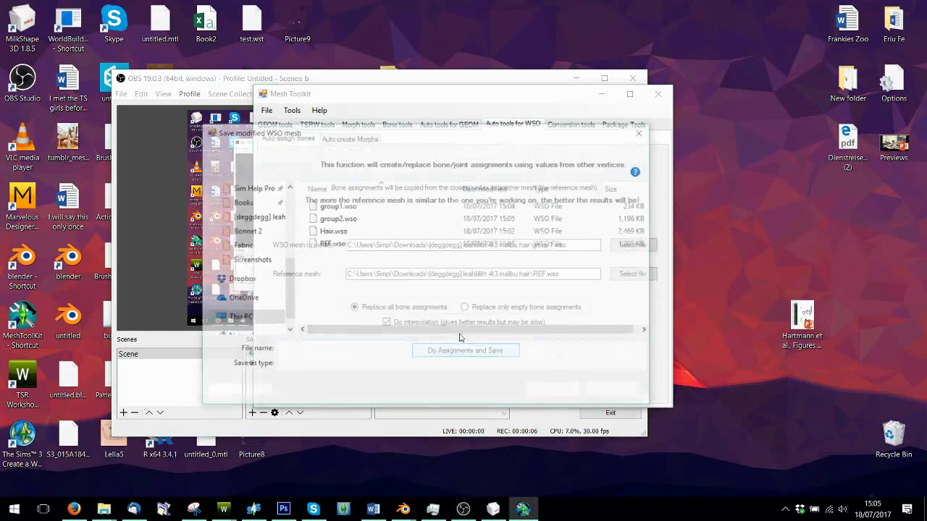
pyautogui.doubleClick(339, 206)
pyautogui.click(498, 258)
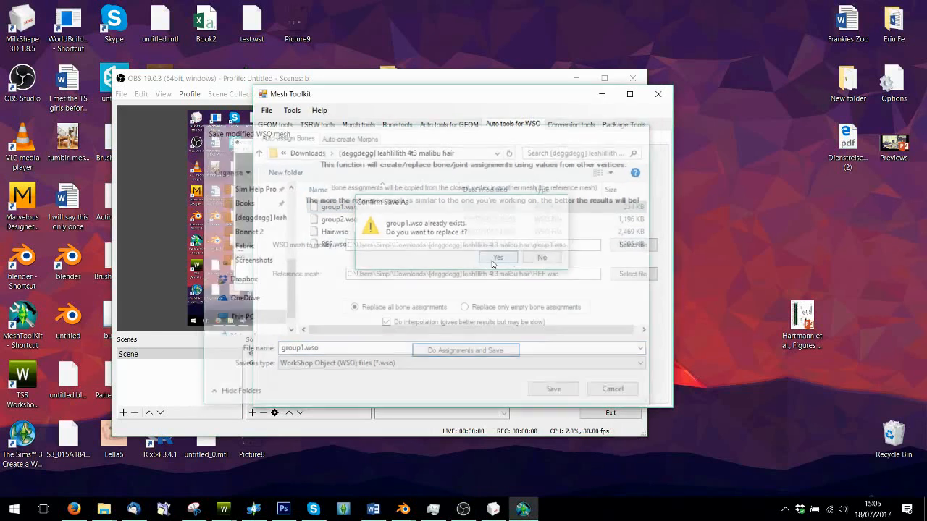
# Replace all bone assignments in group2.wso from REF.wso with interpolation, saving over group2.wso
pyautogui.doubleClick(318, 219)
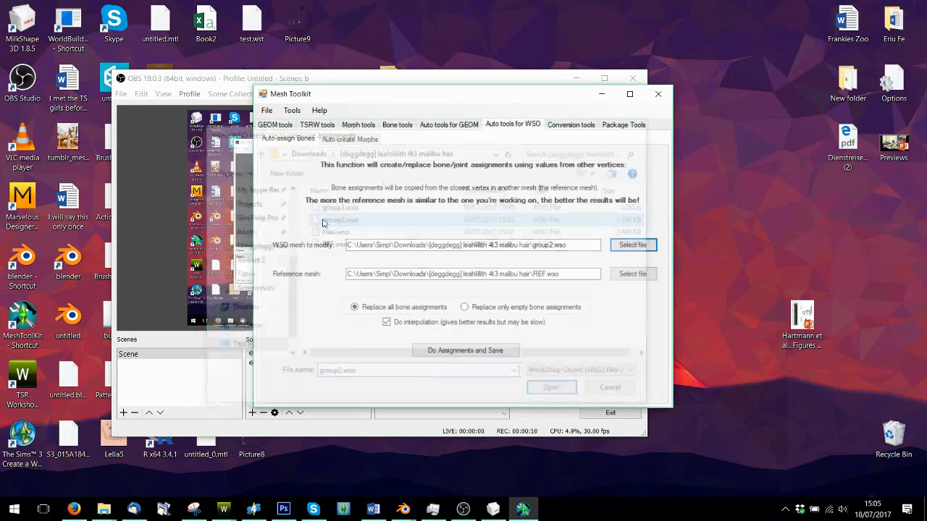
pyautogui.click(478, 352)
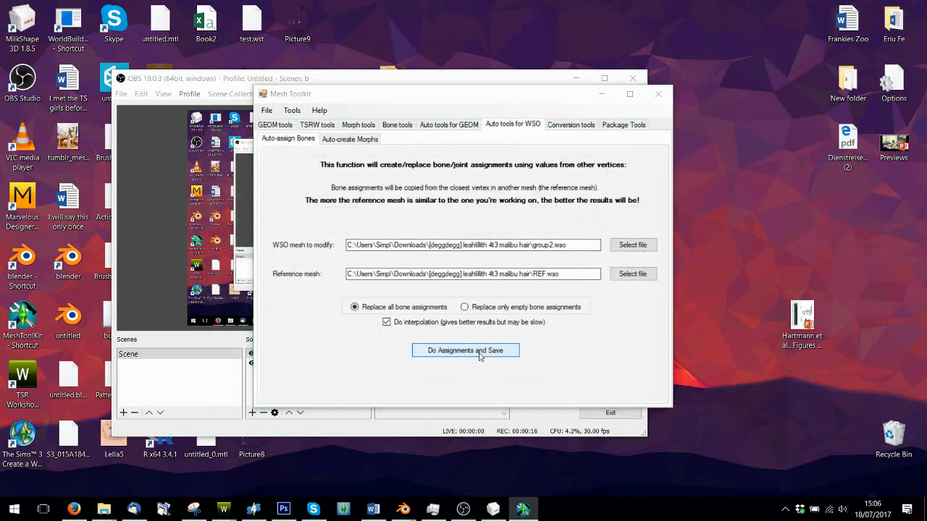
pyautogui.doubleClick(335, 219)
pyautogui.click(496, 257)
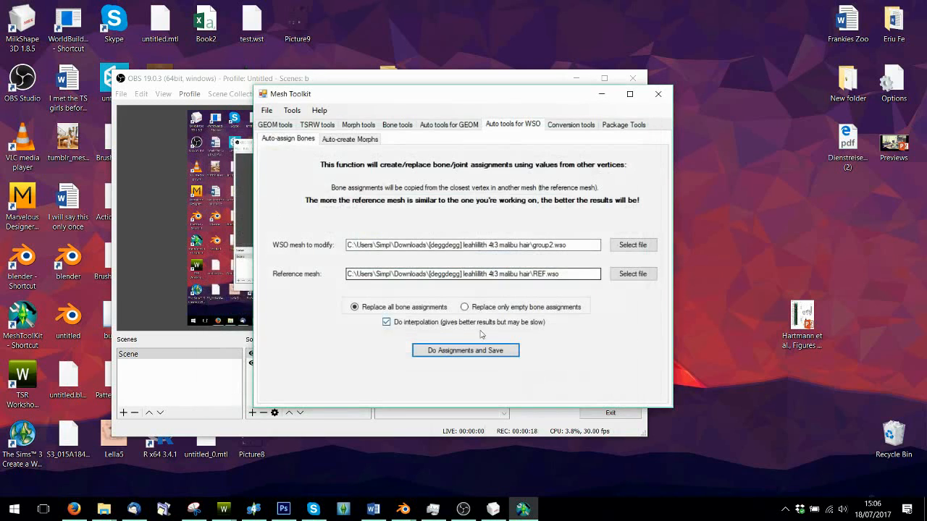
# Switch to MilkShape 3D, delete the old hair group and import group1.wso as a TSRW Object
pyautogui.click(493, 509)
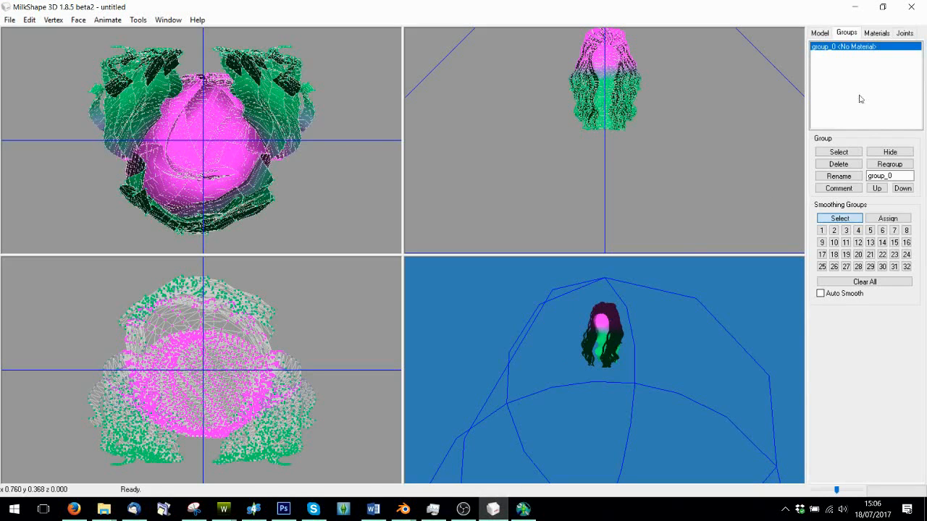
pyautogui.click(838, 163)
pyautogui.click(9, 20)
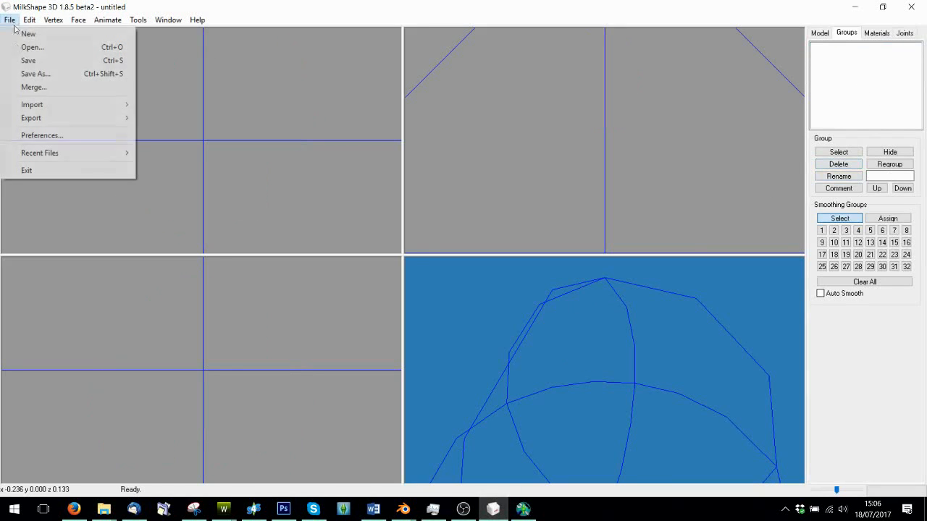
pyautogui.moveTo(26, 106)
pyautogui.click(325, 504)
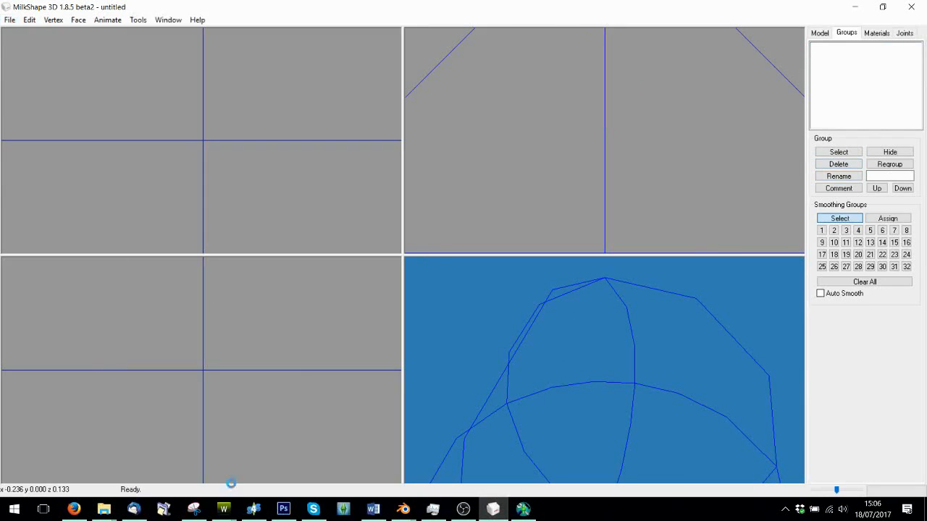
pyautogui.doubleClick(143, 110)
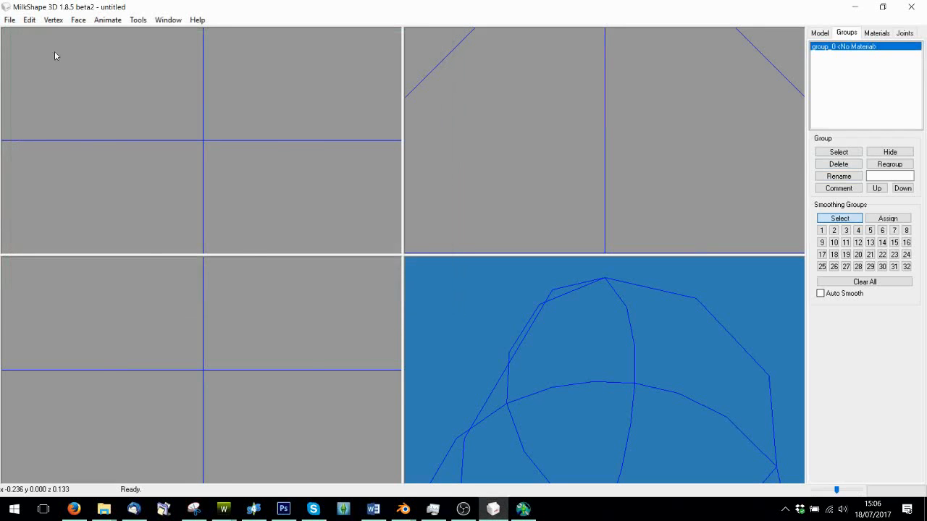
# Import group2.wso as a TSRW Object and rename its group group_1
pyautogui.click(10, 19)
pyautogui.moveTo(29, 106)
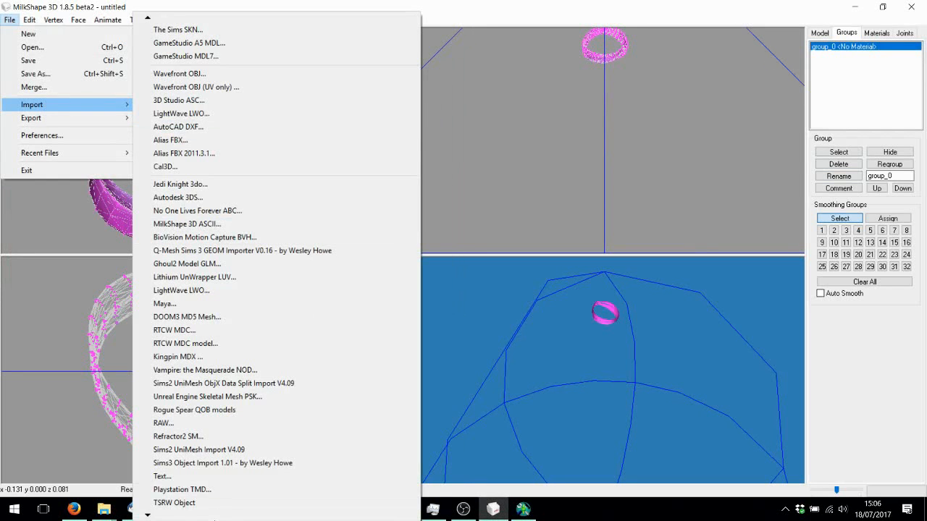
pyautogui.click(239, 504)
pyautogui.doubleClick(143, 122)
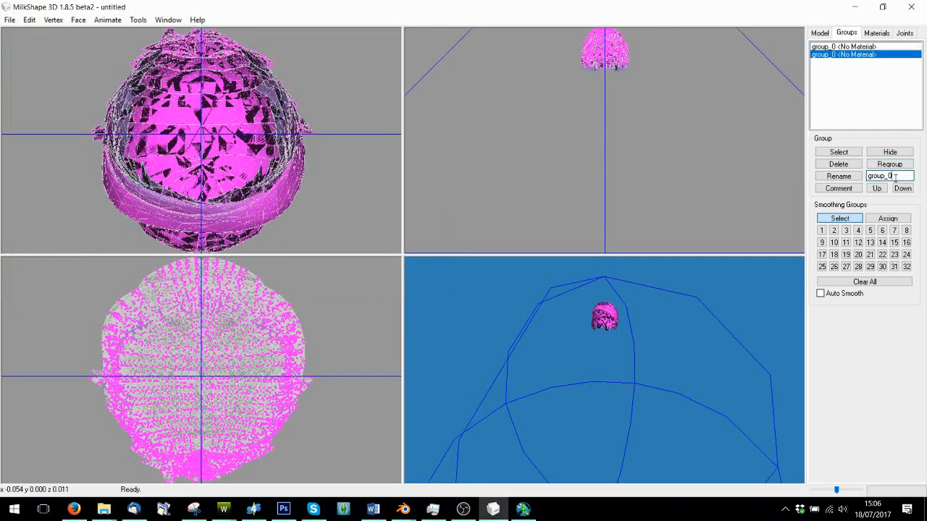
pyautogui.click(827, 47)
pyautogui.click(841, 153)
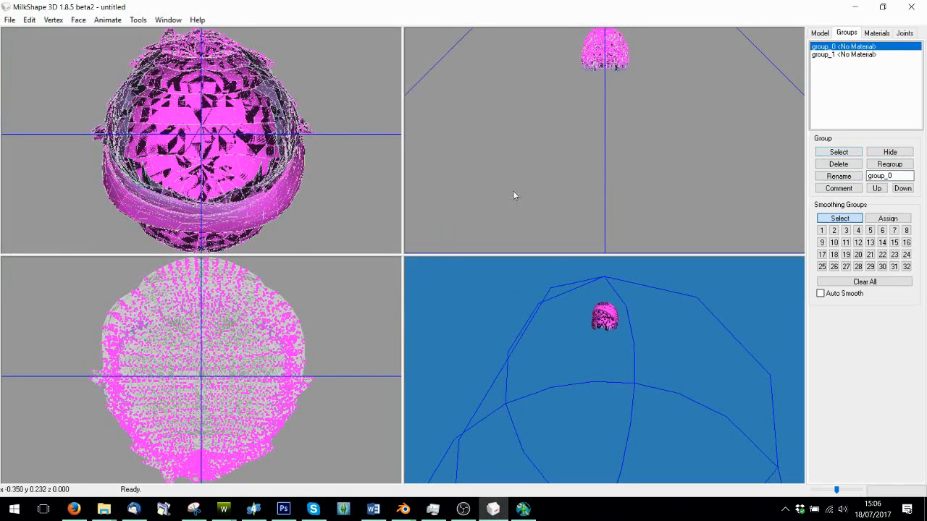
# Export both groups together as a TSRW Object named HairLOD.wso
pyautogui.click(6, 21)
pyautogui.click(33, 118)
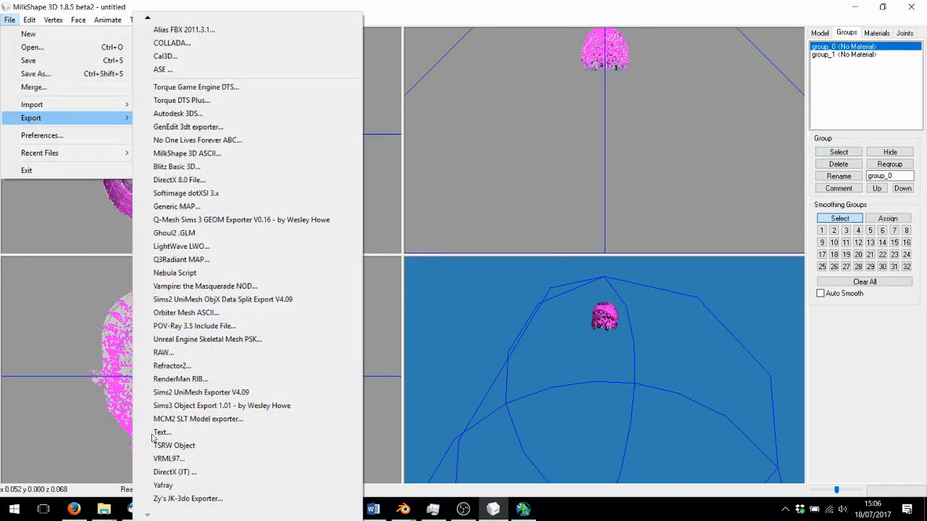
pyautogui.click(161, 445)
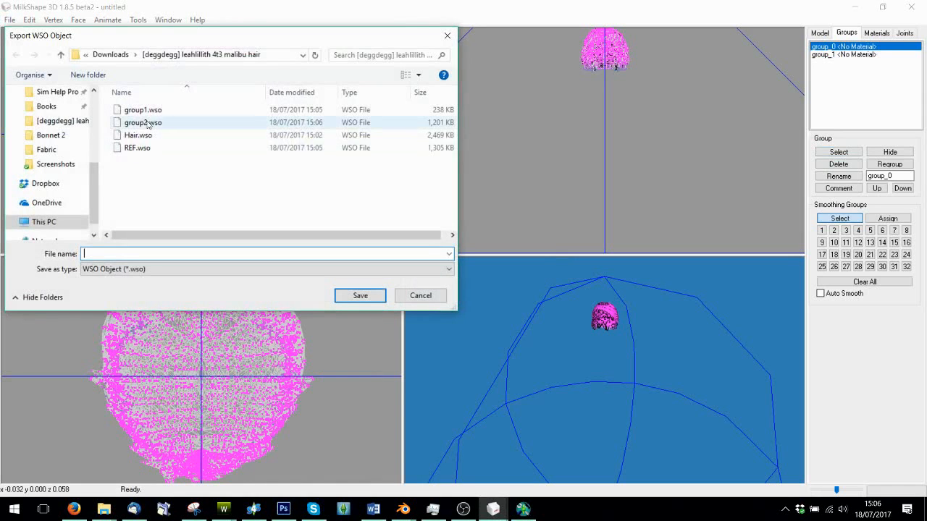
pyautogui.click(134, 135)
pyautogui.doubleClick(99, 254)
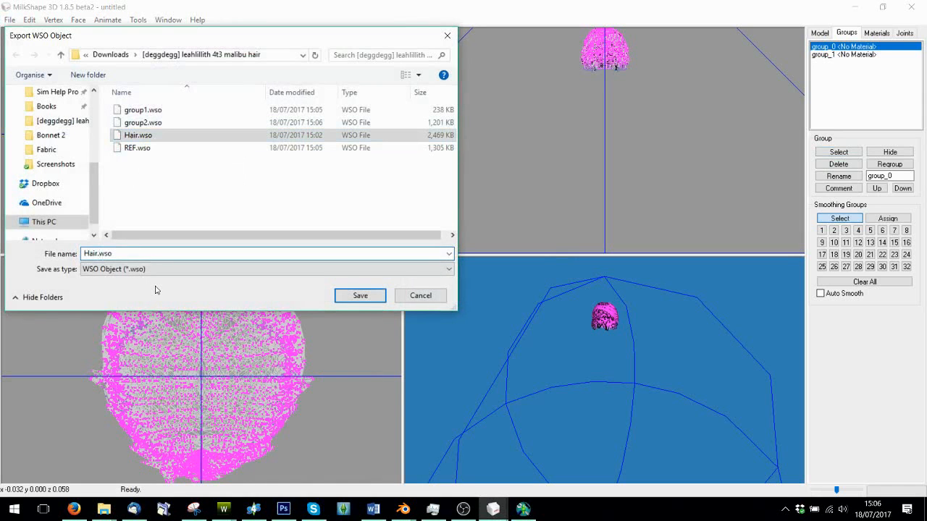
pyautogui.write('2')
pyautogui.press('Return')
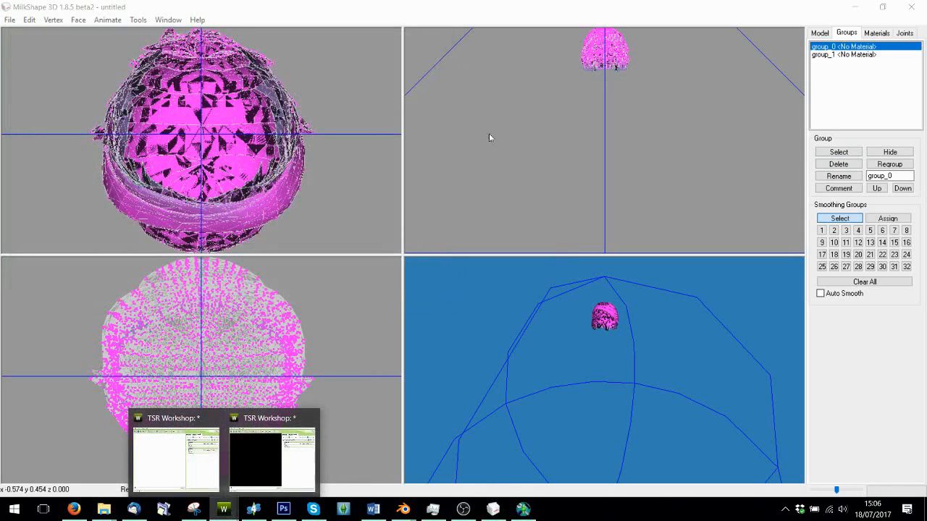
# Check the mesh groups of the Medium level of detail in TSR Workshop, and return to MilkShape 3D
pyautogui.click(222, 512)
pyautogui.click(145, 450)
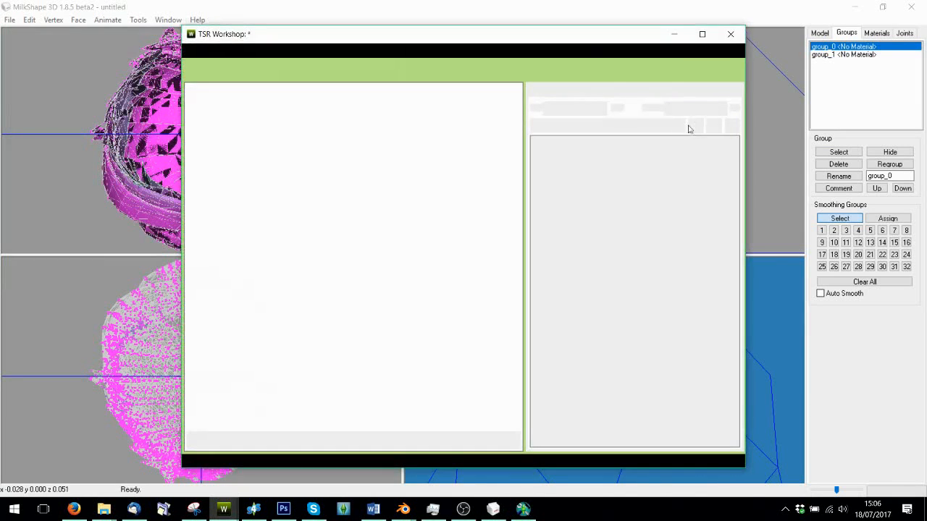
pyautogui.click(602, 125)
pyautogui.click(570, 157)
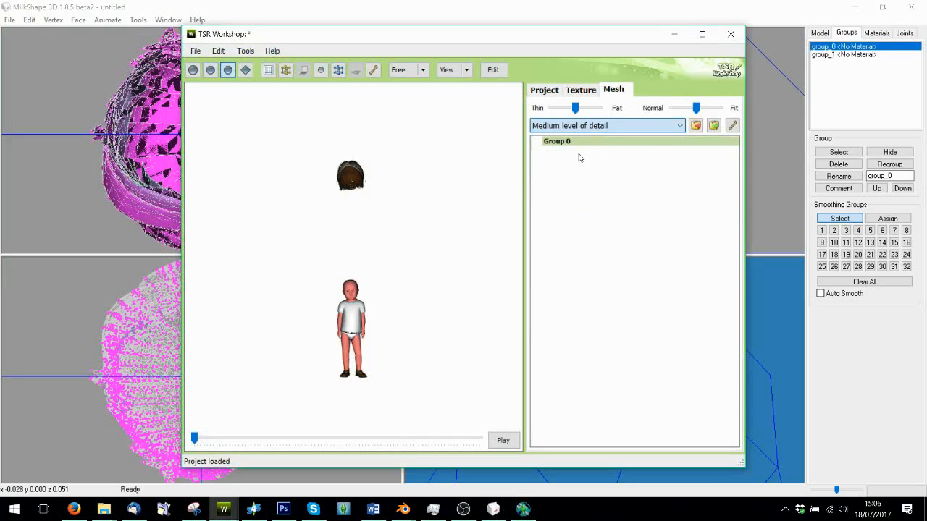
pyautogui.click(779, 97)
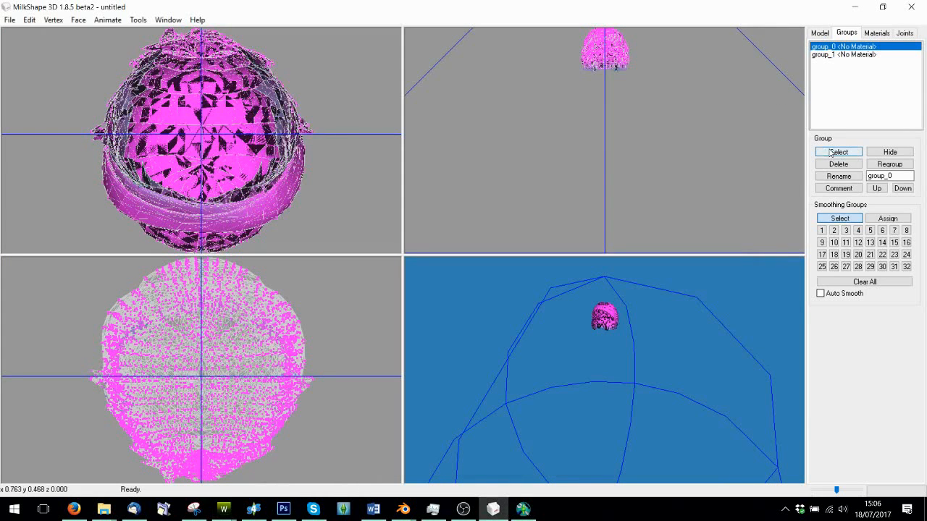
# Regroup group_0 and group_1 into a single group and rename it group_0
pyautogui.click(838, 151)
pyautogui.click(844, 55)
pyautogui.click(890, 164)
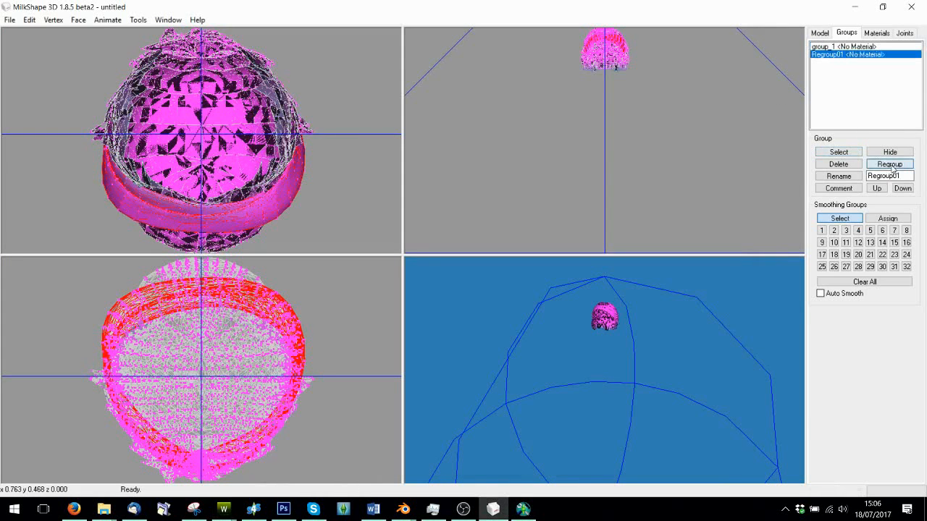
pyautogui.click(818, 47)
pyautogui.click(839, 151)
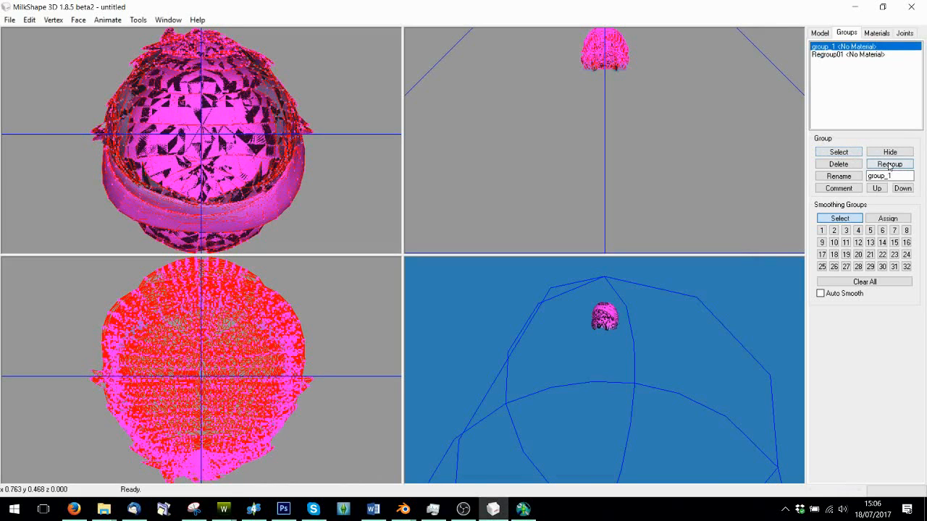
pyautogui.click(889, 164)
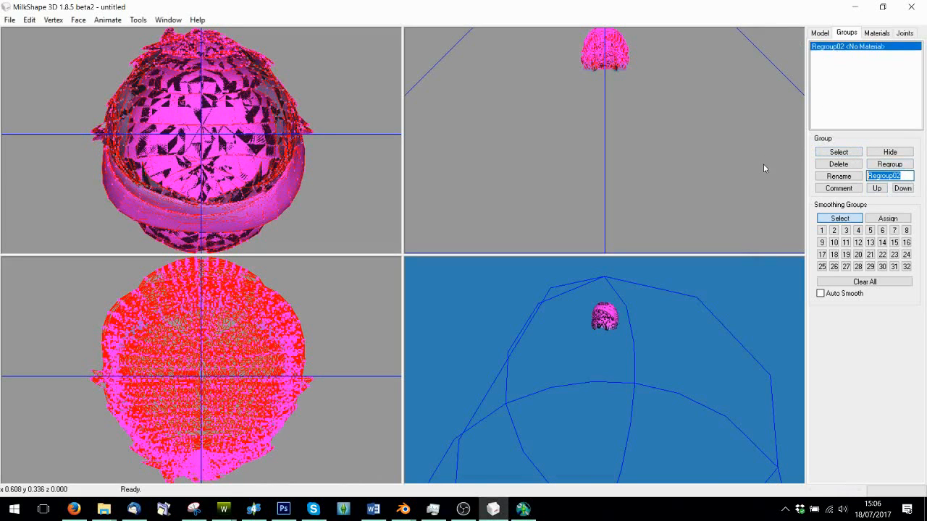
pyautogui.write('group_')
pyautogui.click(821, 178)
# Reduce the combined hair mesh's polygons with DirectX Mesh Tools and smooth its faces
pyautogui.click(141, 22)
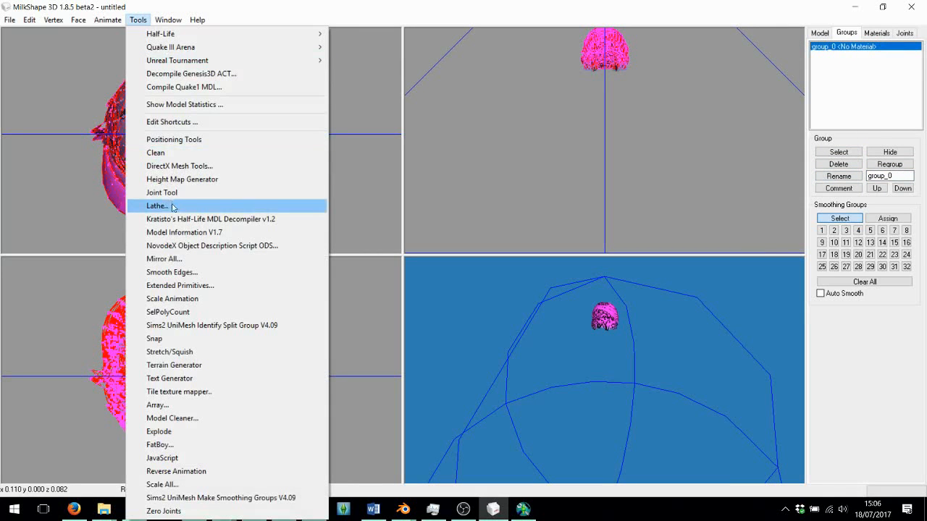
pyautogui.click(176, 168)
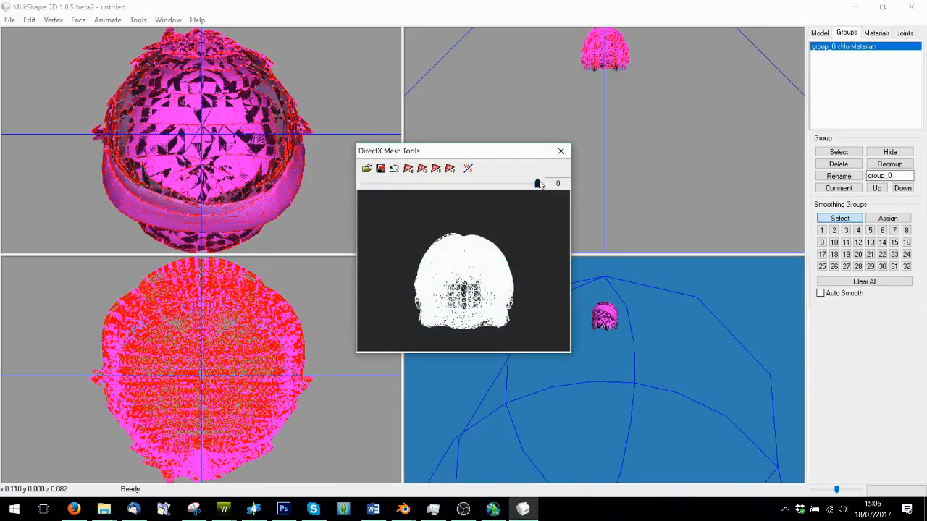
pyautogui.moveTo(537, 183); pyautogui.dragTo(462, 184)
pyautogui.click(381, 168)
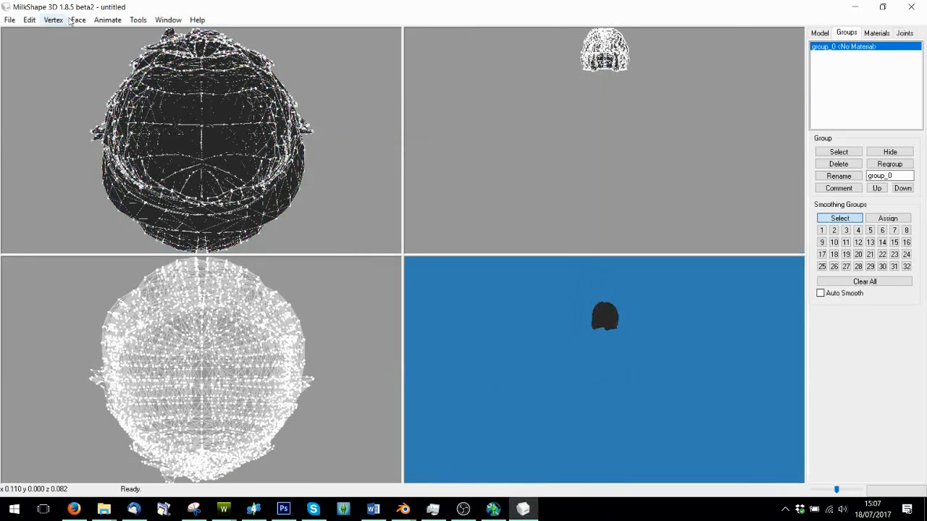
pyautogui.click(78, 20)
pyautogui.click(101, 127)
# Export the reduced hair mesh as a TSRW Object named HairLOD2.wso
pyautogui.click(10, 19)
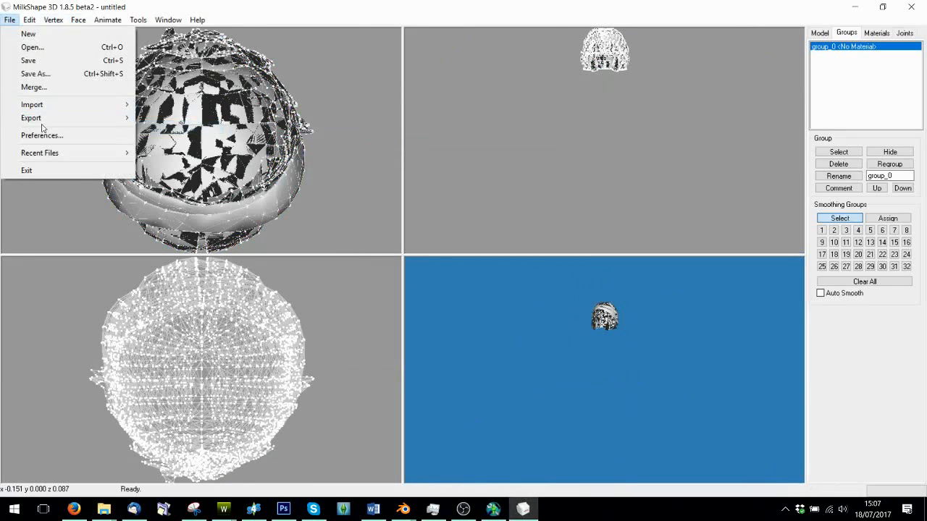
pyautogui.moveTo(42, 122)
pyautogui.click(170, 446)
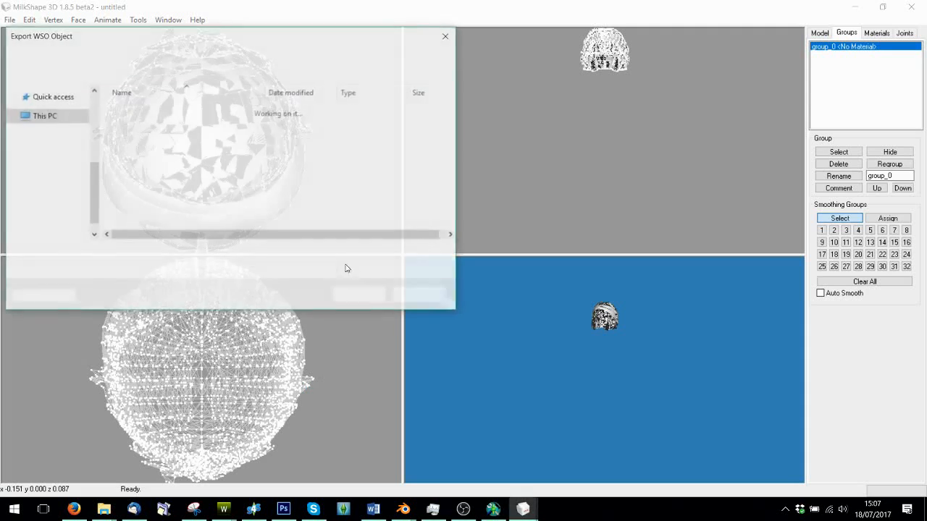
pyautogui.click(148, 148)
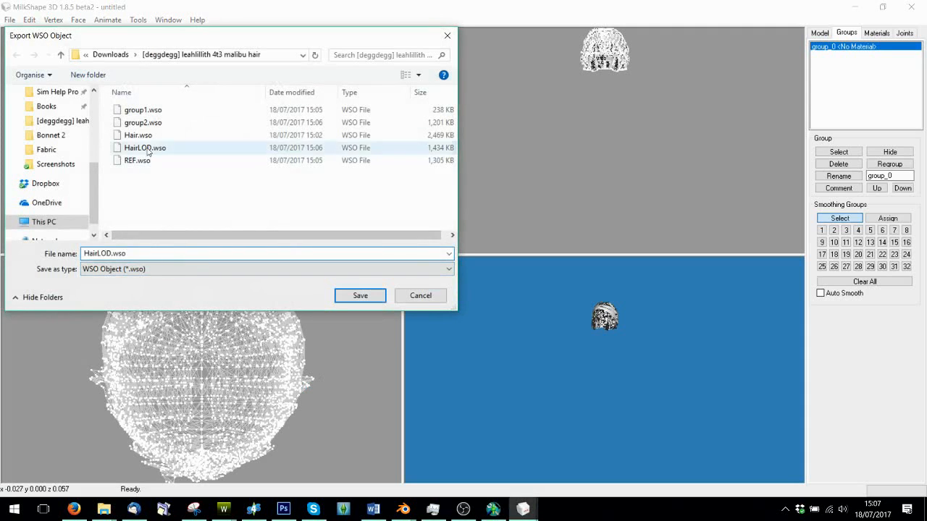
pyautogui.click(112, 253)
pyautogui.write('2')
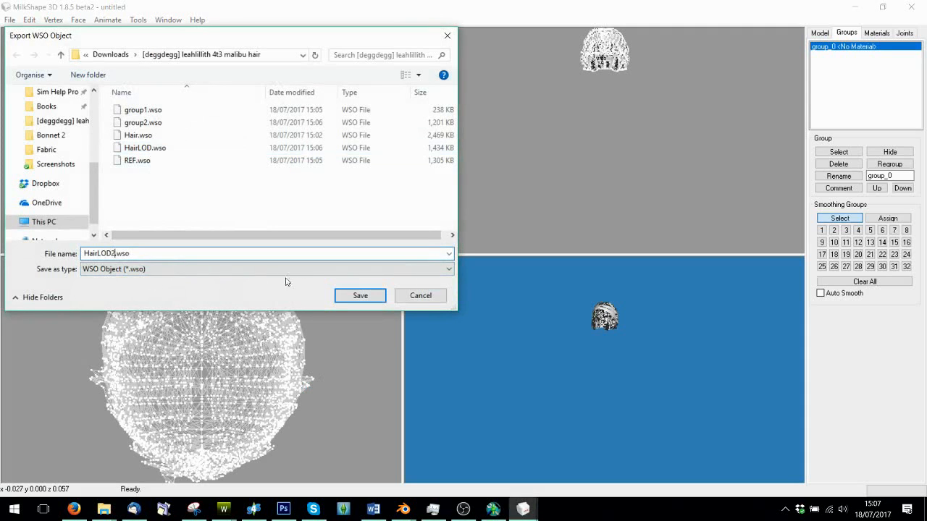
pyautogui.click(343, 294)
# Reduce the hair mesh further with DirectX Mesh Tools and smooth its faces again
pyautogui.click(138, 20)
pyautogui.click(174, 166)
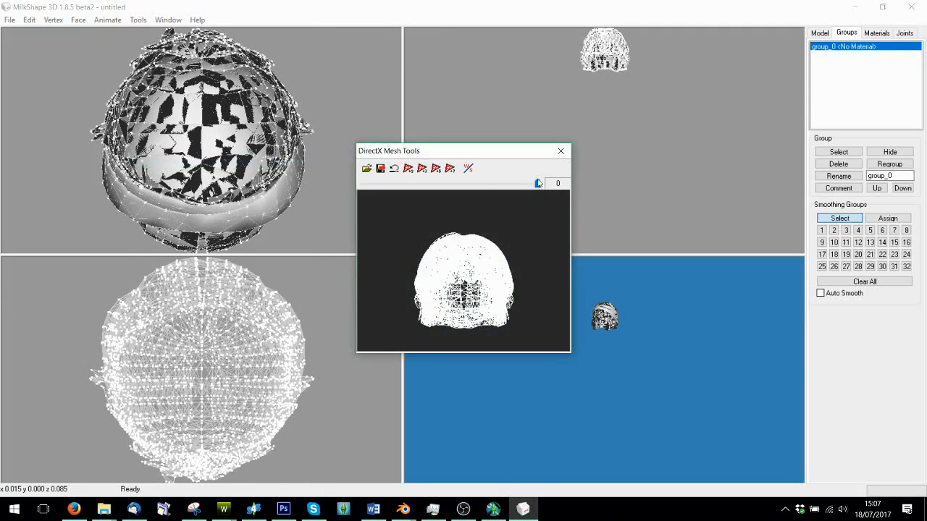
pyautogui.moveTo(538, 183); pyautogui.dragTo(470, 181)
pyautogui.click(380, 168)
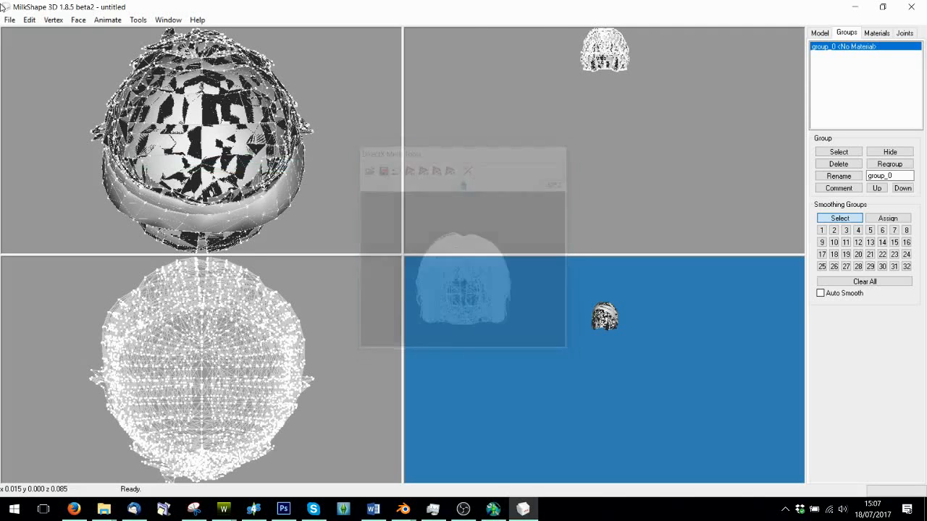
pyautogui.click(79, 20)
pyautogui.click(105, 126)
# Export the further reduced hair mesh as a TSRW Object named HairLOD3.wso
pyautogui.click(9, 20)
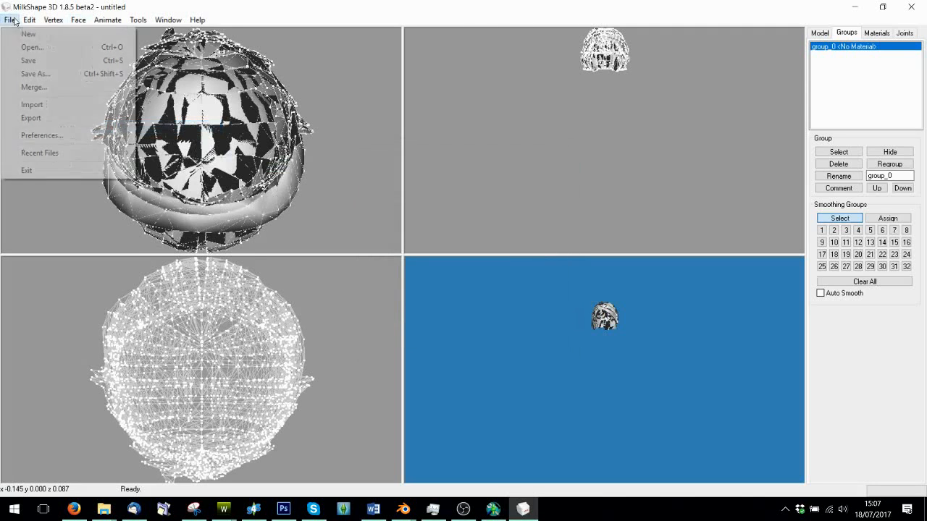
pyautogui.moveTo(43, 117)
pyautogui.click(164, 445)
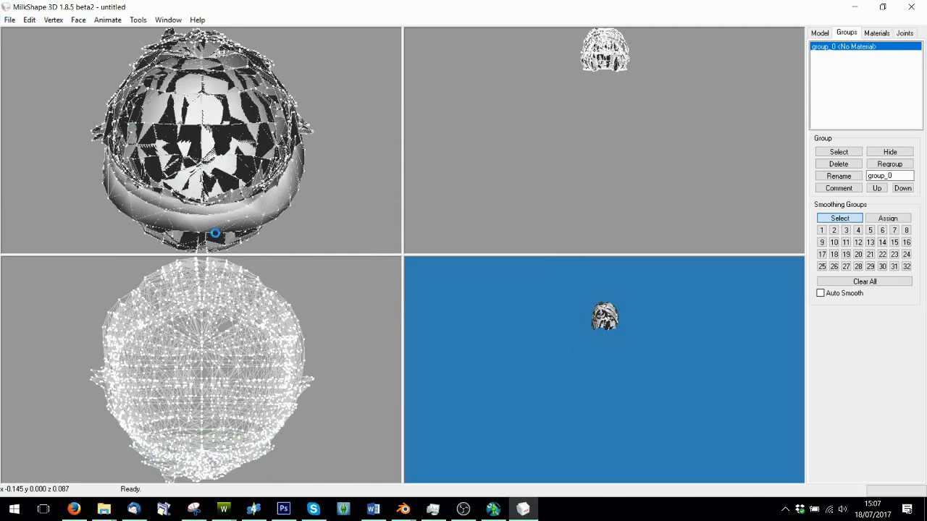
pyautogui.click(146, 160)
pyautogui.click(114, 254)
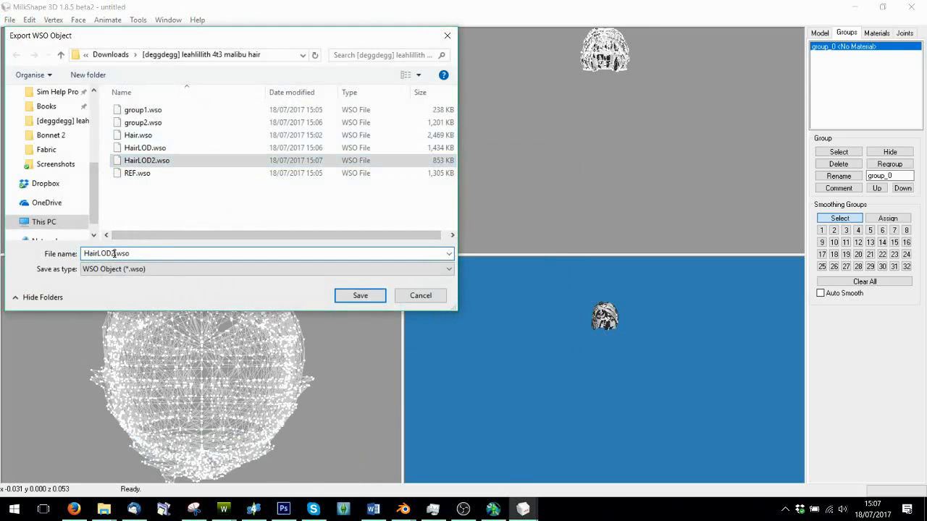
pyautogui.press('BackSpace')
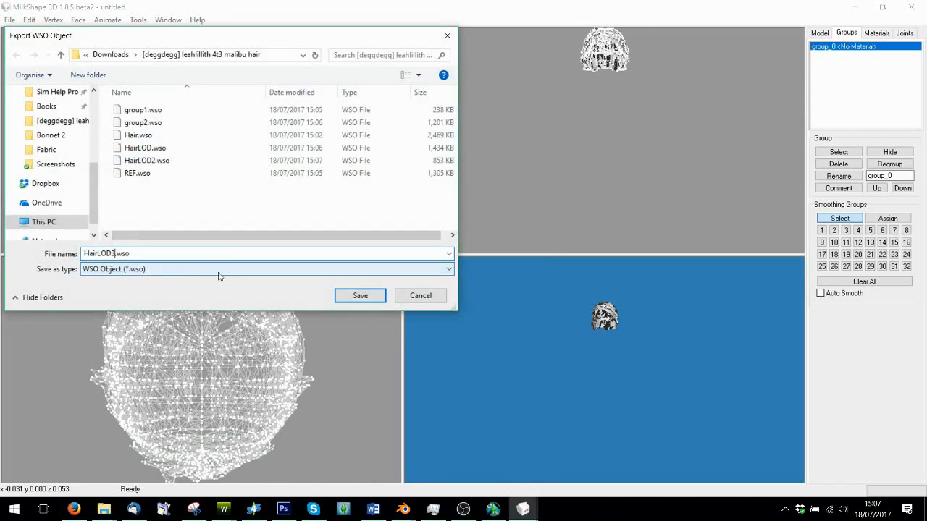
pyautogui.click(356, 295)
# Switch to TSR Workshop and import HairLOD.wso as the high level of detail mesh, updating the bounding box values automatically
pyautogui.moveTo(223, 509)
pyautogui.click(190, 456)
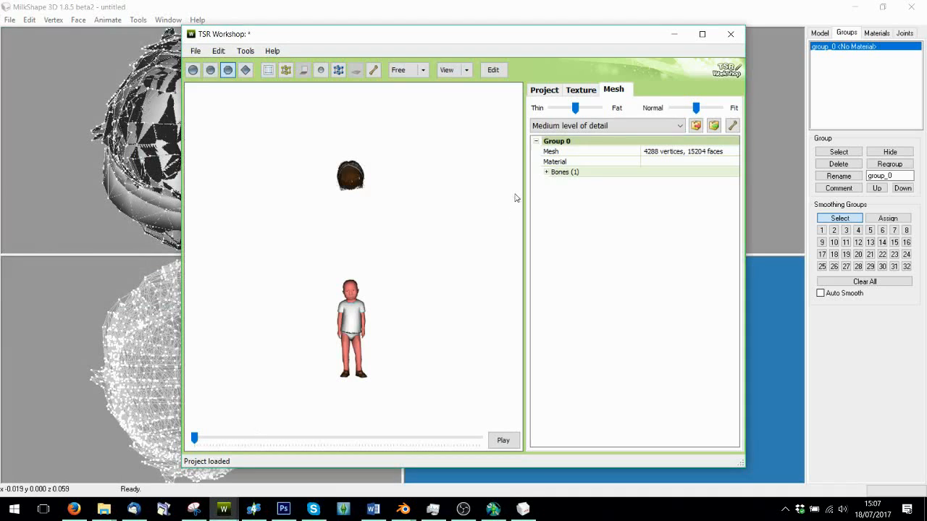
pyautogui.click(628, 126)
pyautogui.click(626, 147)
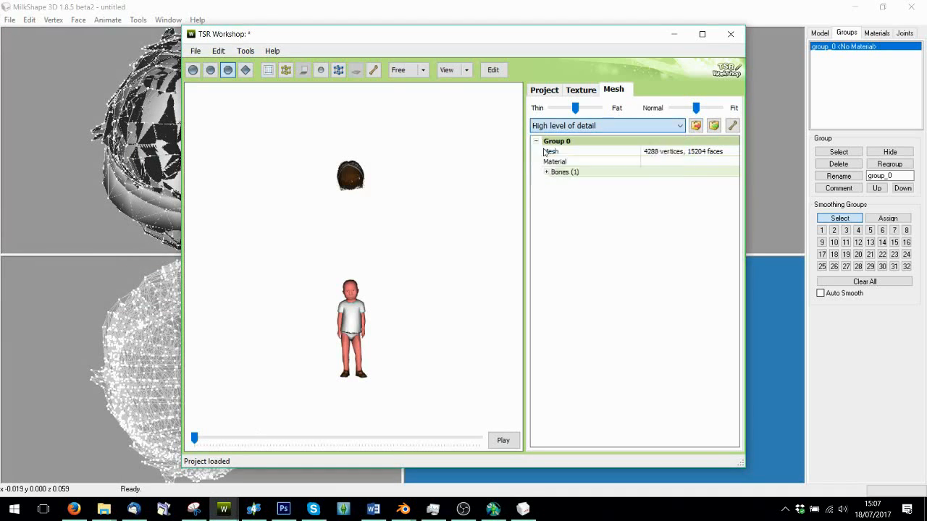
pyautogui.click(714, 127)
pyautogui.doubleClick(335, 169)
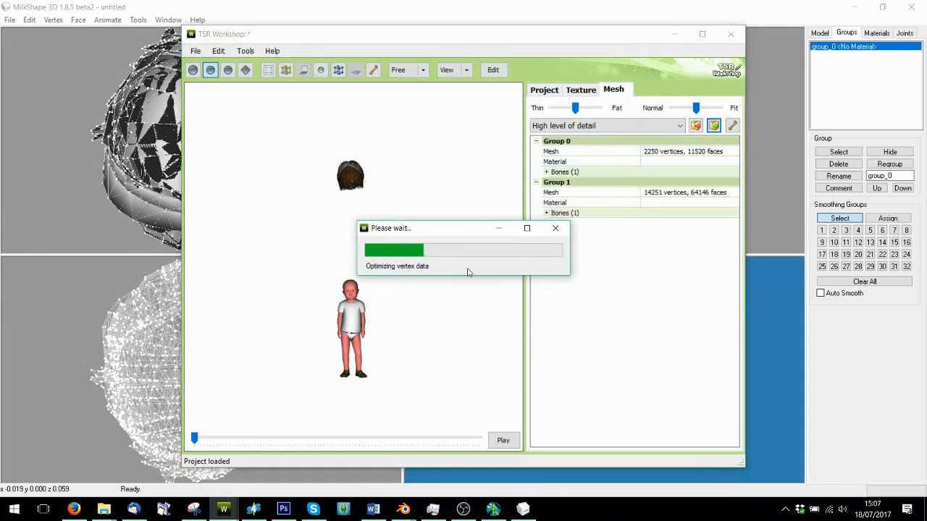
pyautogui.click(511, 298)
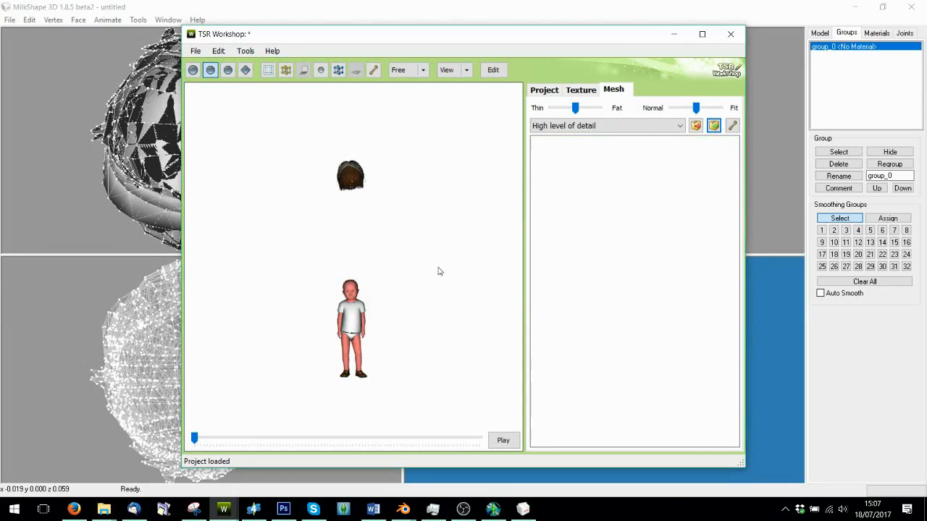
pyautogui.click(484, 294)
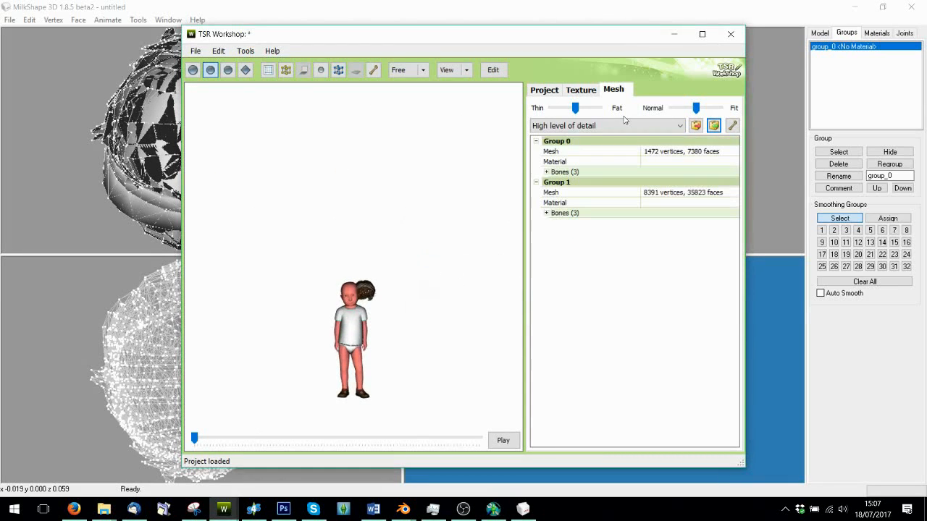
# Import HairLOD2.wso as the medium level of detail mesh, updating the bounding box values automatically
pyautogui.click(623, 126)
pyautogui.click(616, 158)
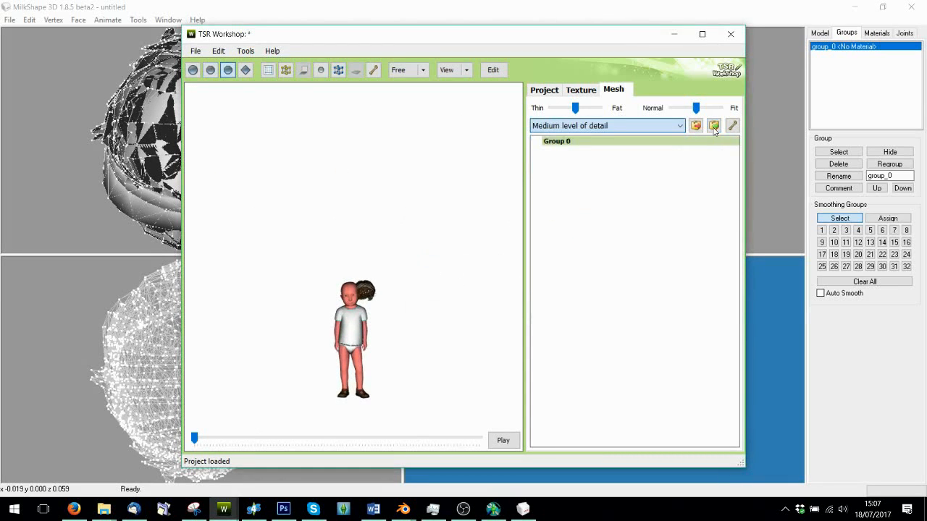
pyautogui.click(714, 127)
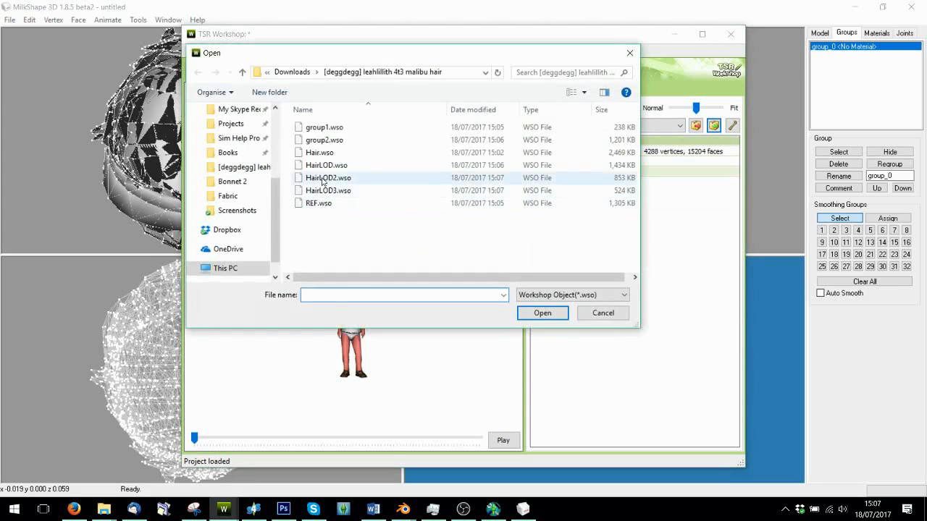
pyautogui.doubleClick(323, 182)
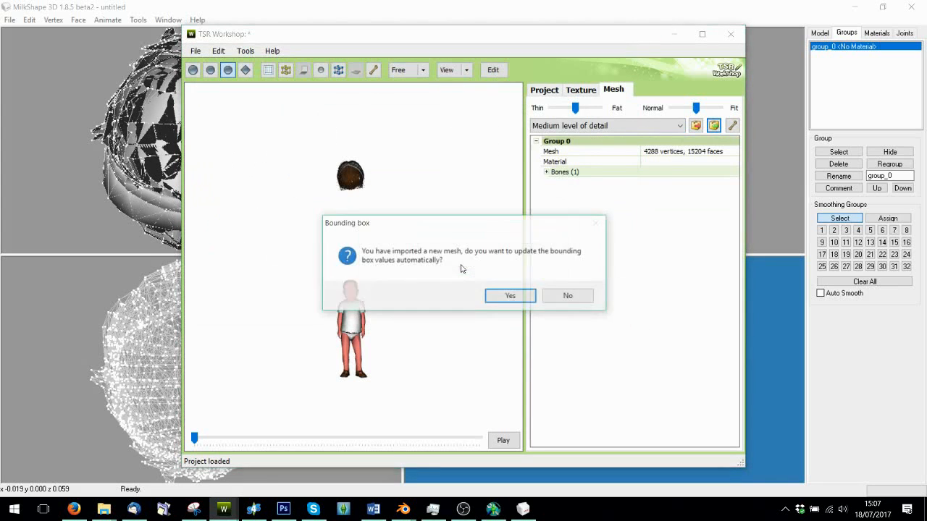
pyautogui.click(505, 295)
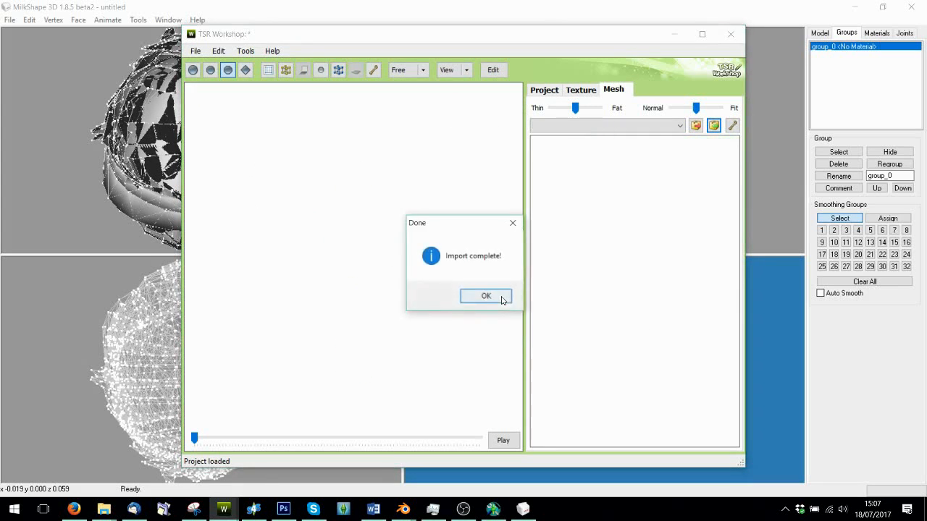
pyautogui.click(501, 298)
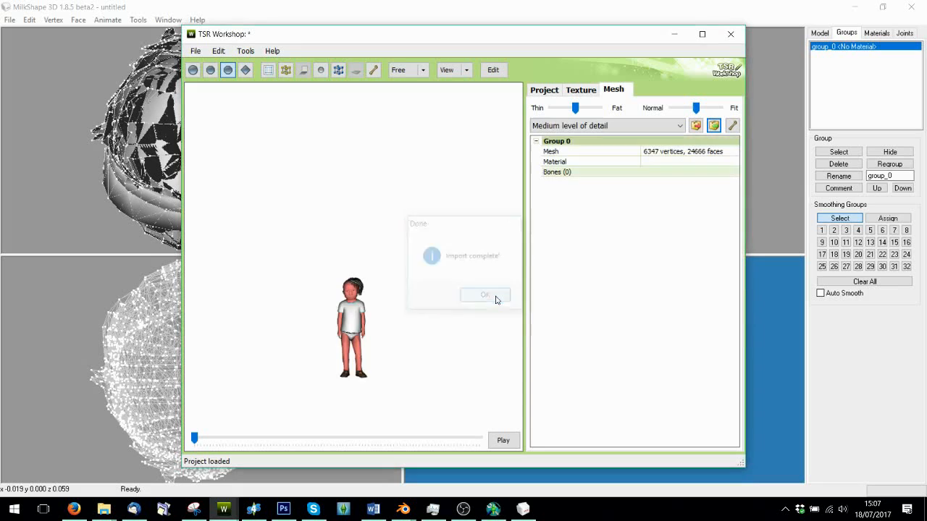
# Import HairLOD3.wso as the low level of detail mesh, updating the bounding box values automatically
pyautogui.click(569, 126)
pyautogui.click(565, 167)
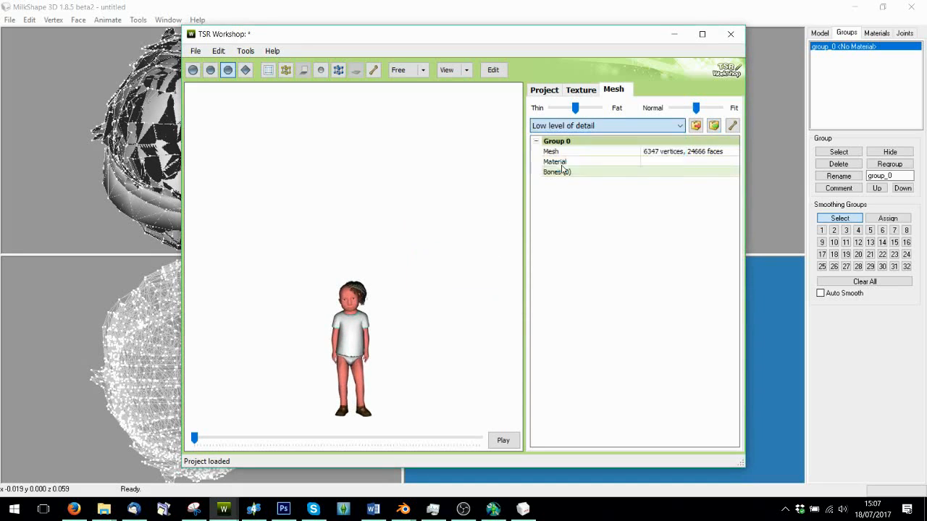
pyautogui.click(714, 127)
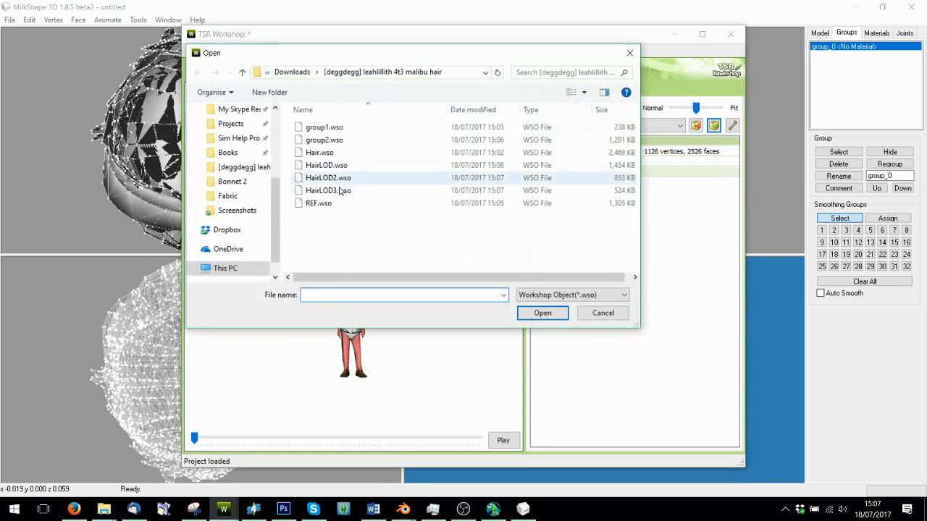
pyautogui.doubleClick(341, 190)
pyautogui.click(510, 295)
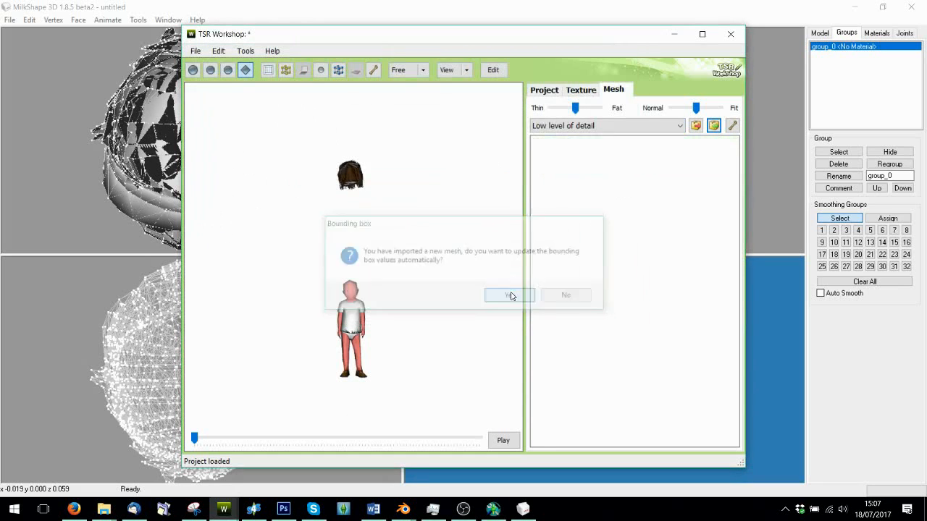
# Switch to Mesh Toolkit to view the Auto-create Morphs options for WSO meshes, then return to TSR Workshop
pyautogui.click(492, 508)
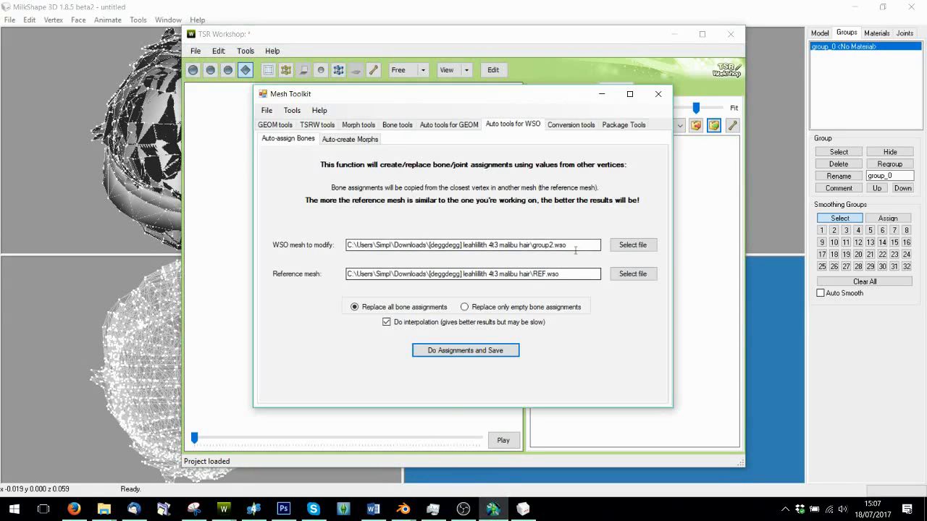
pyautogui.click(350, 138)
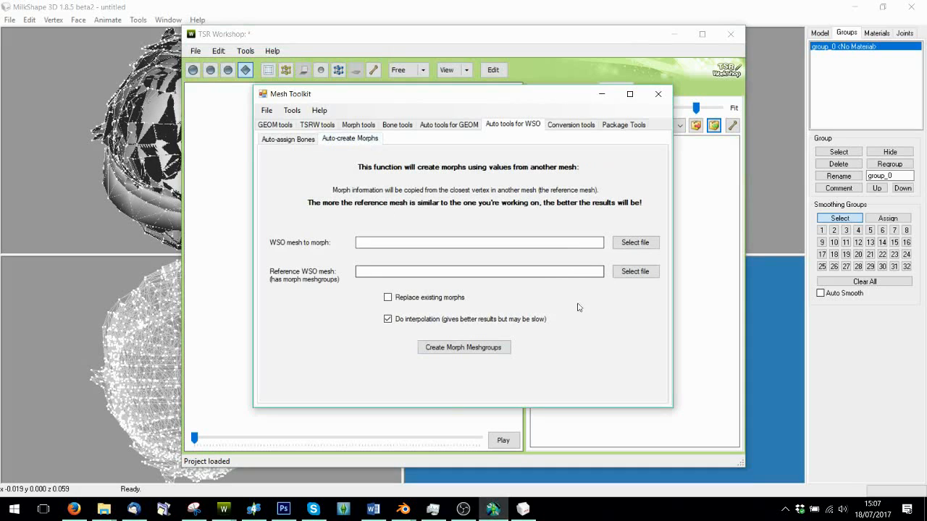
pyautogui.click(602, 93)
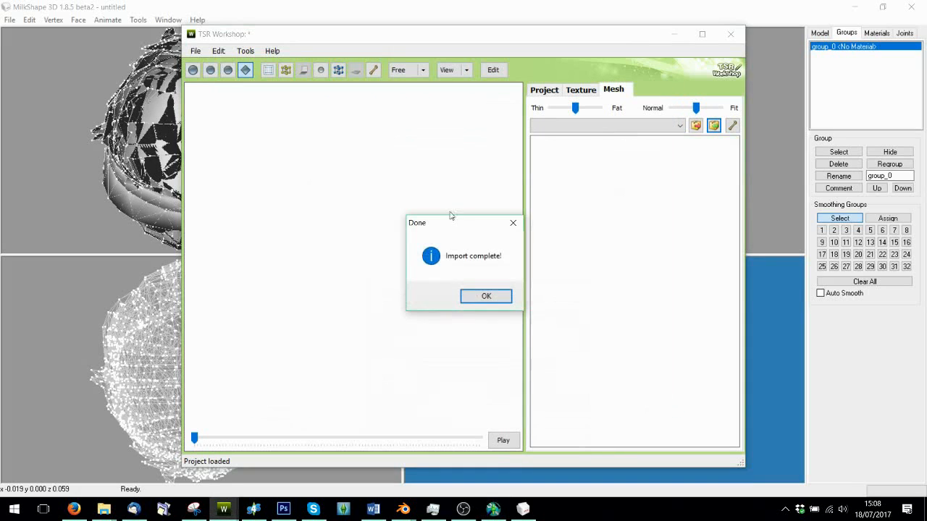
# Close the import confirmation and display the hair's very high level of detail mesh
pyautogui.click(483, 296)
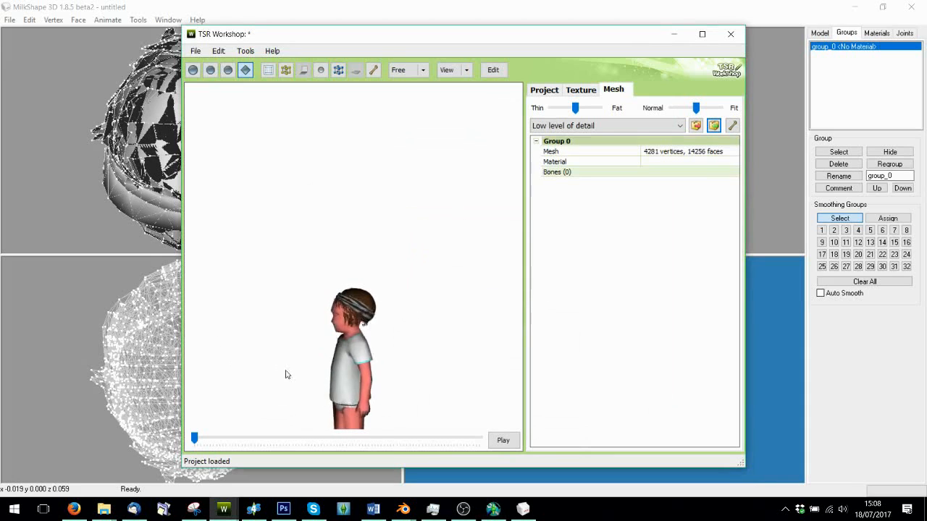
pyautogui.click(558, 126)
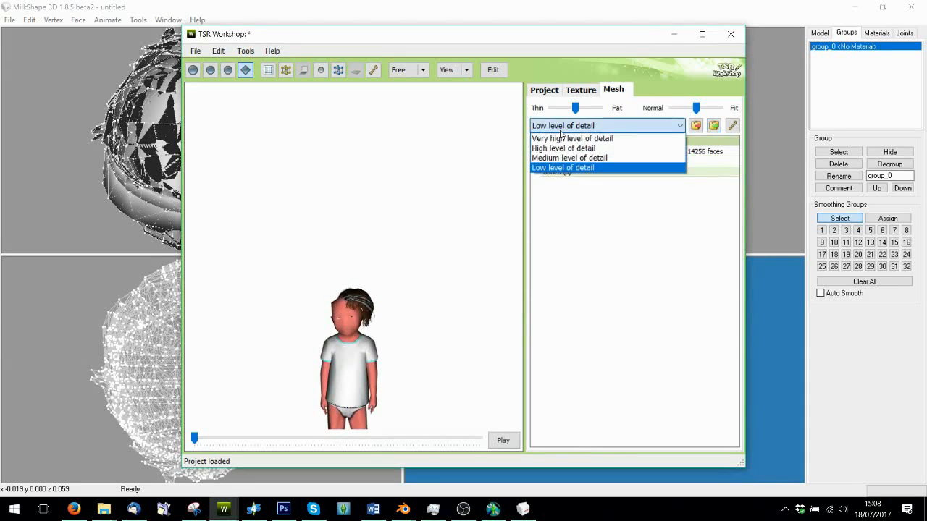
pyautogui.click(559, 127)
pyautogui.click(571, 127)
pyautogui.click(585, 139)
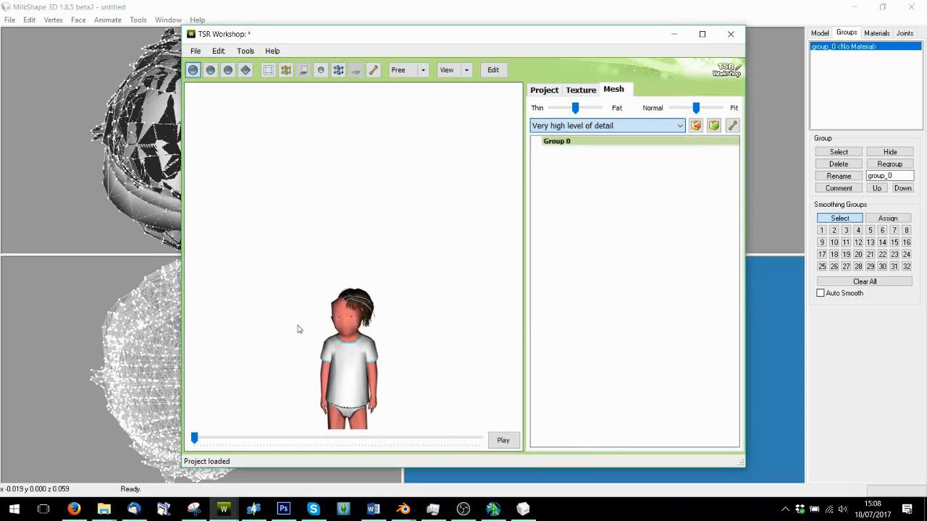
# Set the project title to SIMPLY Leahlillith Malibu Conversion and copy it to all language translations
pyautogui.click(544, 90)
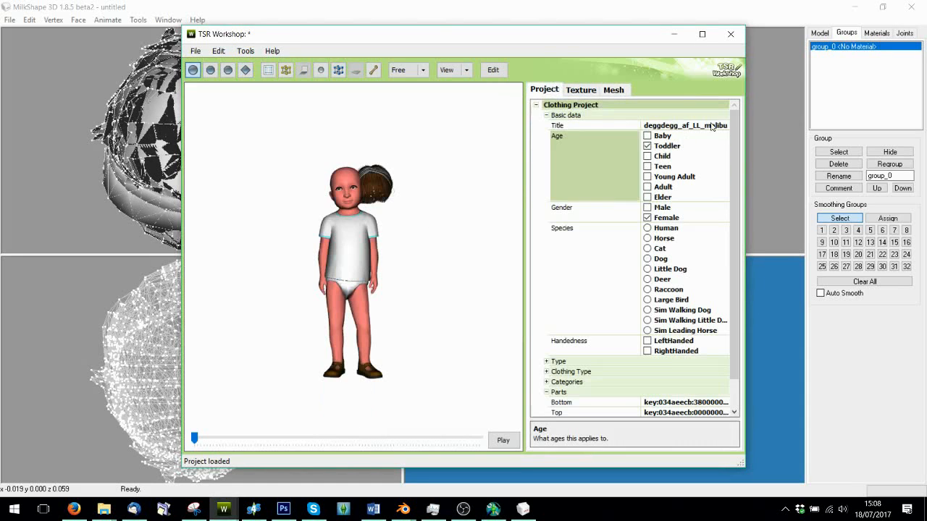
pyautogui.click(713, 126)
pyautogui.click(726, 126)
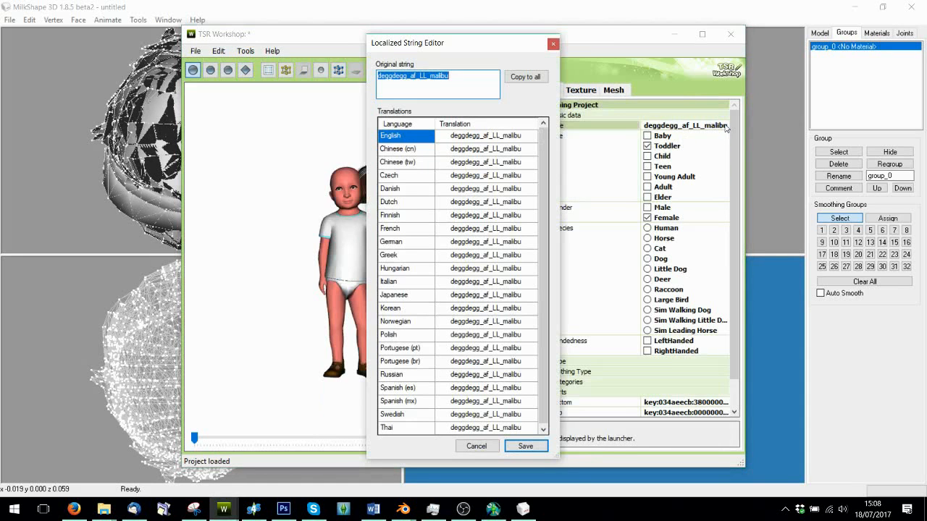
pyautogui.write('SIM')
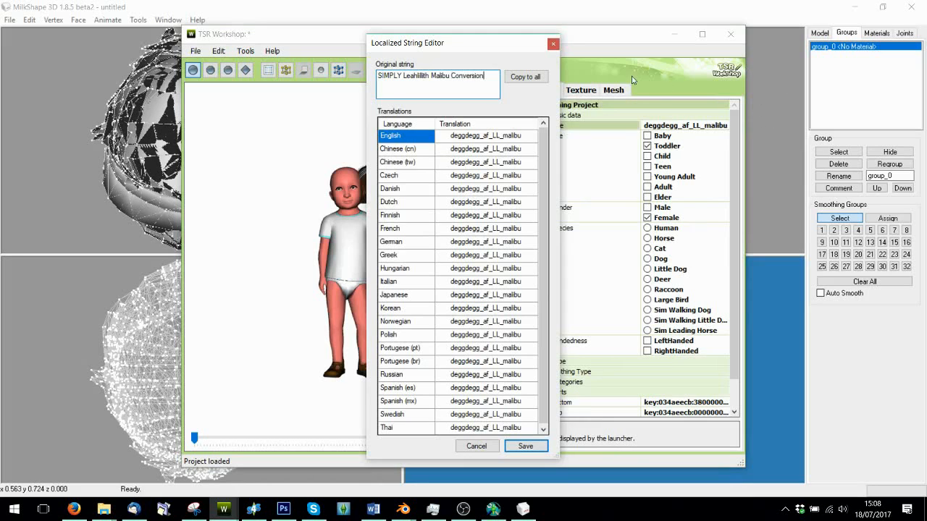
pyautogui.click(525, 78)
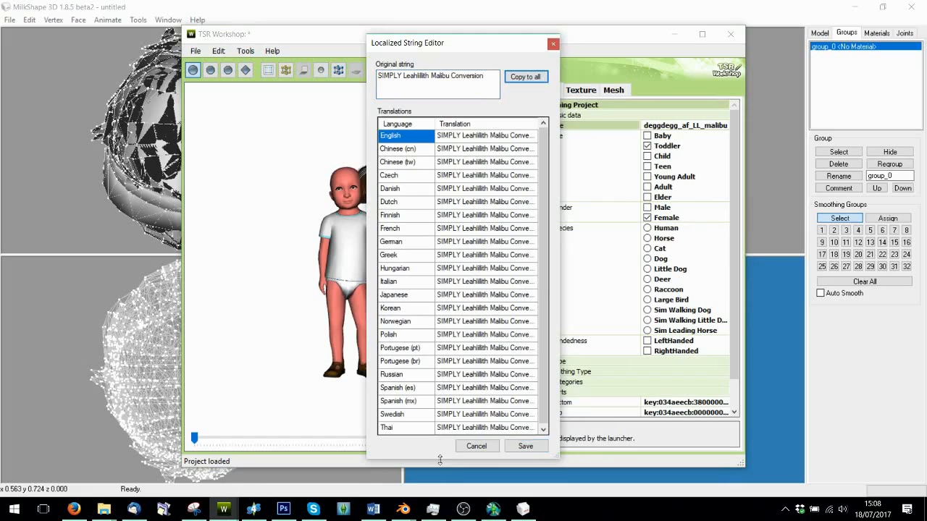
pyautogui.click(526, 446)
# Export all of the project's contents as a package named Hair_pf_SIMPLYLeahlillithMalibu
pyautogui.moveTo(367, 235); pyautogui.dragTo(393, 280)
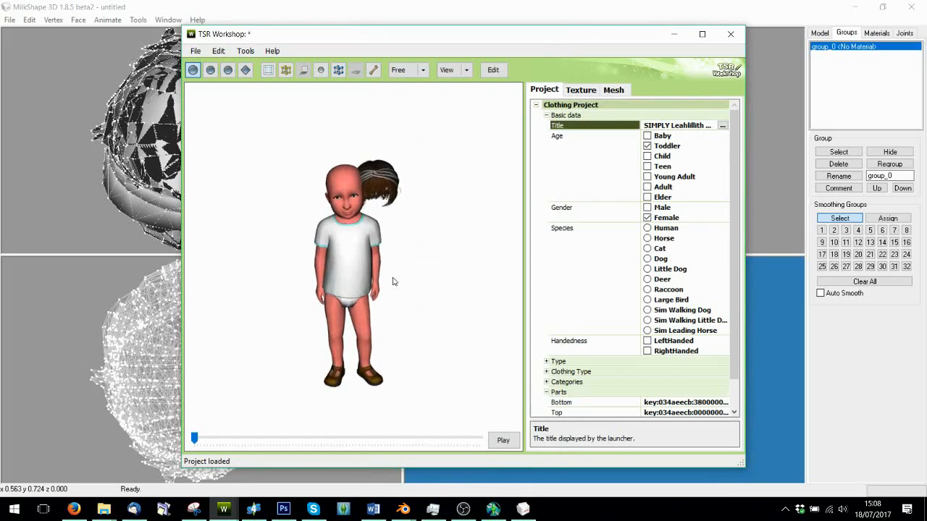
pyautogui.click(218, 51)
pyautogui.click(225, 62)
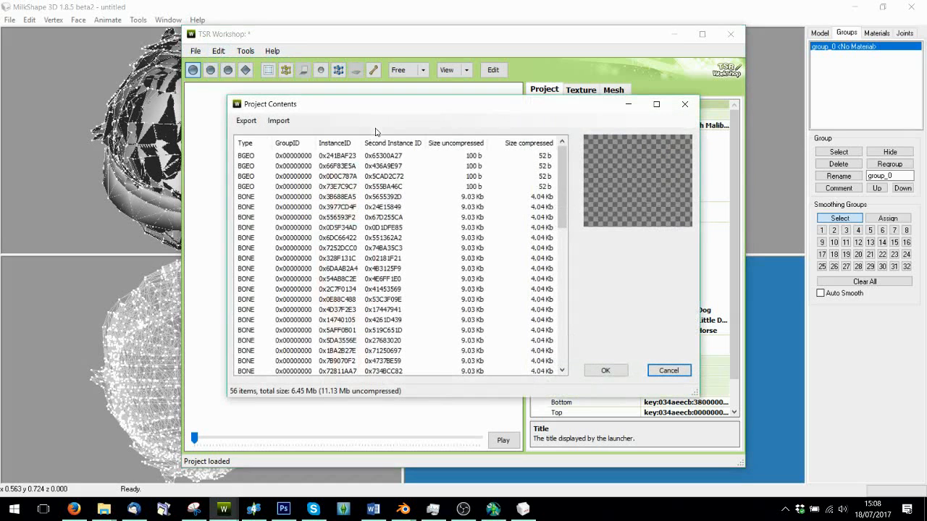
pyautogui.click(363, 158)
pyautogui.scroll(-11, 362, 319)
pyautogui.keyDown('shift'); pyautogui.click(341, 361); pyautogui.keyUp('shift')
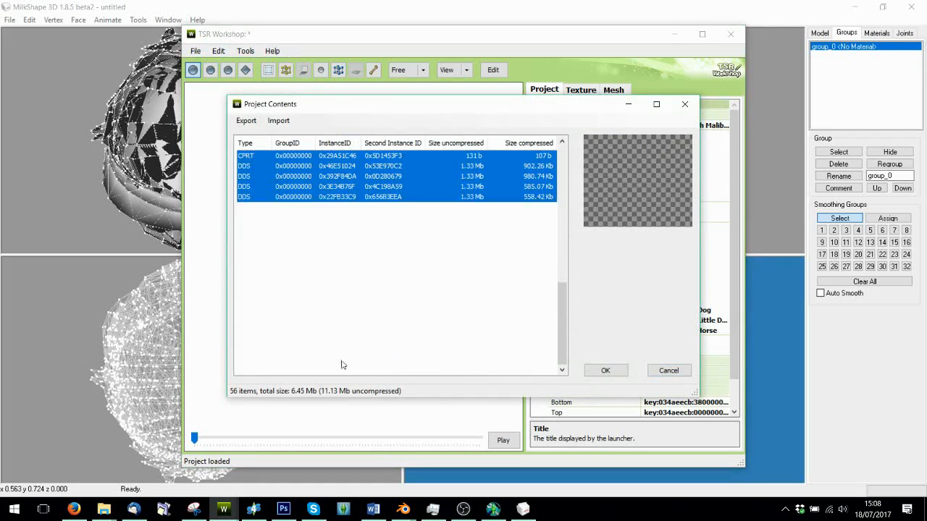
pyautogui.click(247, 121)
pyautogui.click(289, 158)
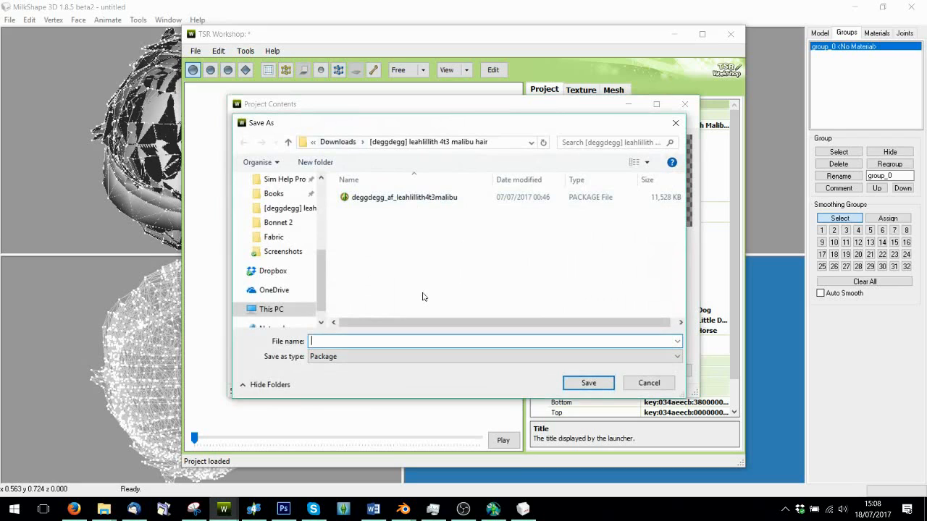
pyautogui.write('Hair_pf_SIMPLYLeahlillithMalibu')
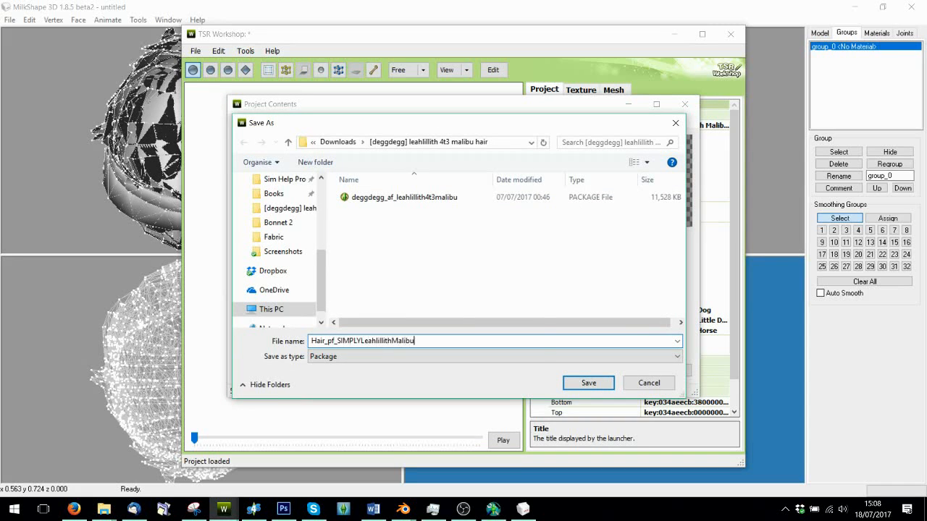
pyautogui.press('Return')
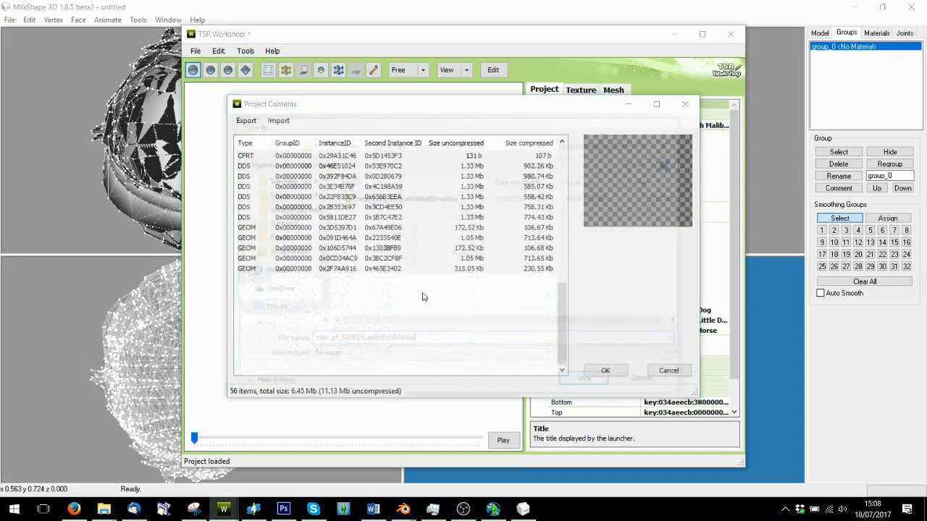
pyautogui.click(476, 297)
pyautogui.click(605, 370)
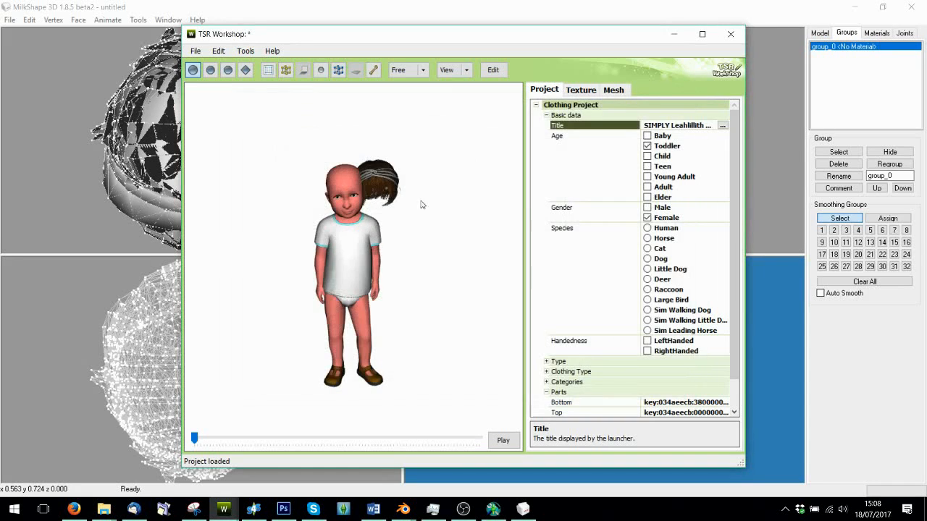
# Leave the current project and start a new project with the New import template
pyautogui.moveTo(424, 265); pyautogui.dragTo(316, 252)
pyautogui.click(194, 52)
pyautogui.click(212, 64)
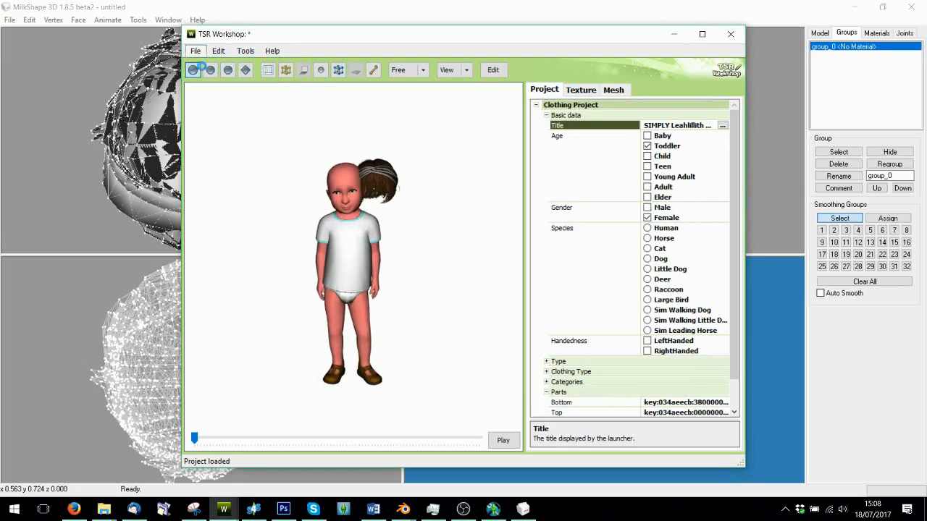
pyautogui.click(495, 297)
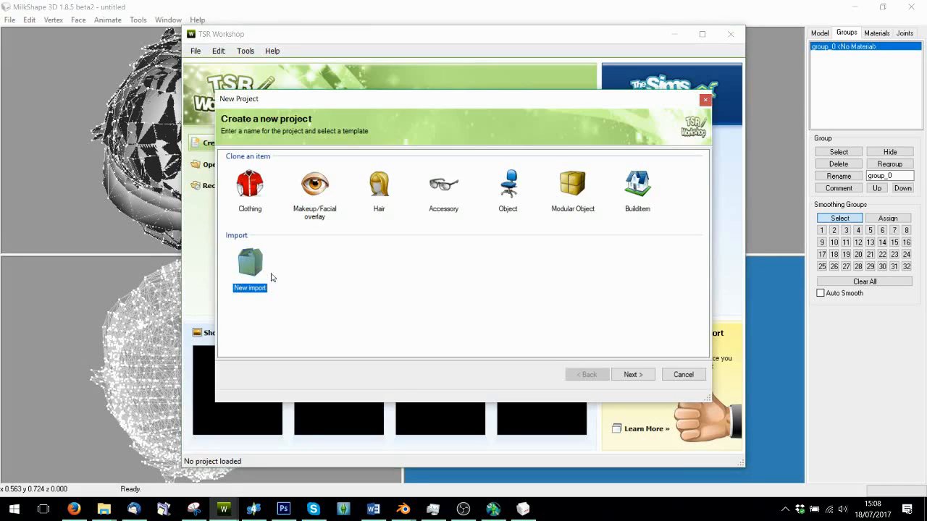
pyautogui.click(632, 374)
# Import the PandelabsLeahLillithNightdancerTFEF package from the Downloads folder into the new project
pyautogui.click(681, 171)
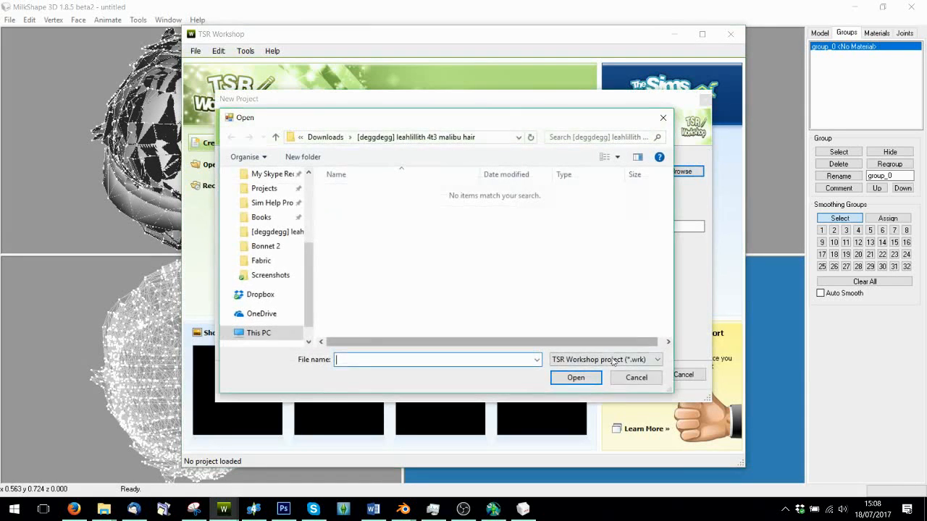
pyautogui.click(605, 359)
pyautogui.click(584, 381)
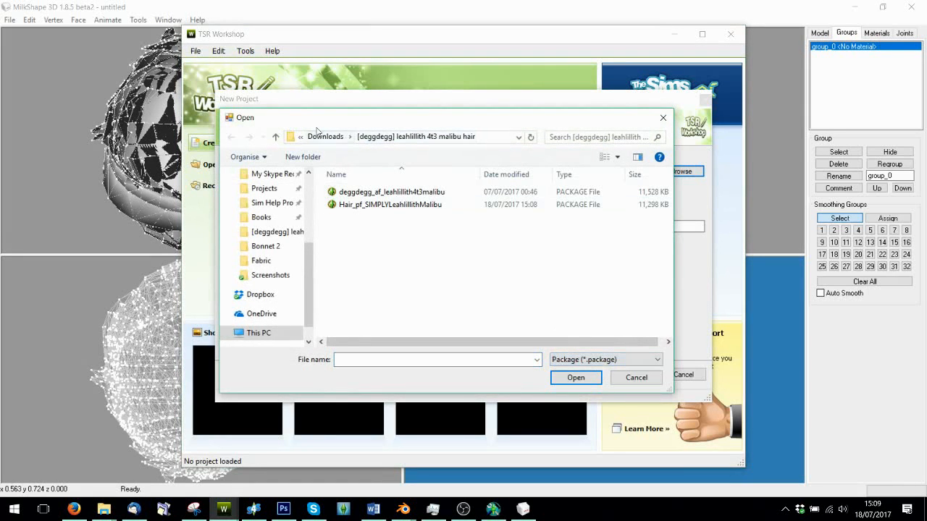
pyautogui.scroll(-2, 622, 274)
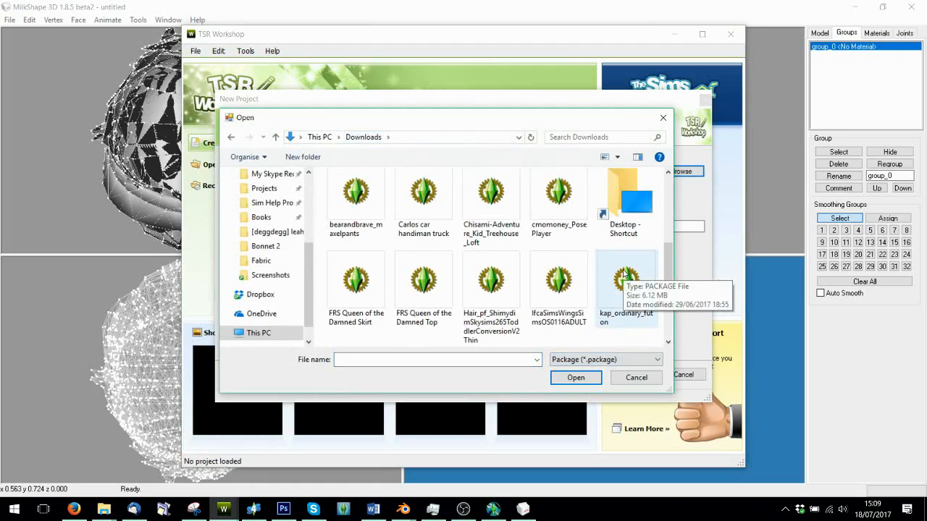
pyautogui.scroll(-1, 624, 273)
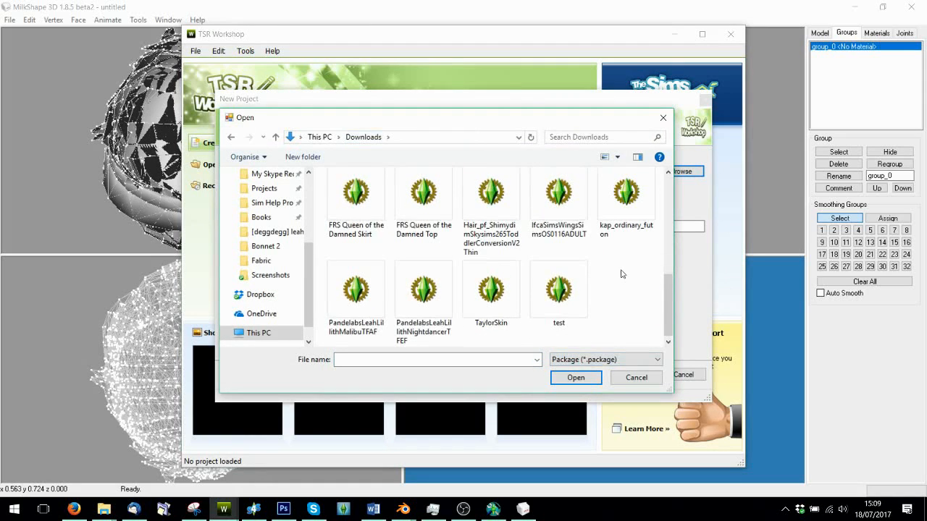
pyautogui.doubleClick(423, 279)
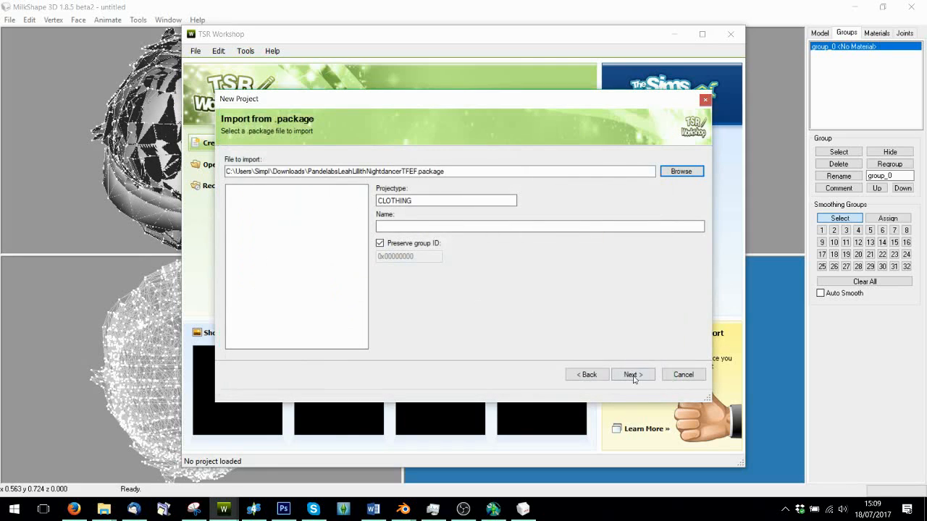
pyautogui.click(634, 375)
pyautogui.click(683, 374)
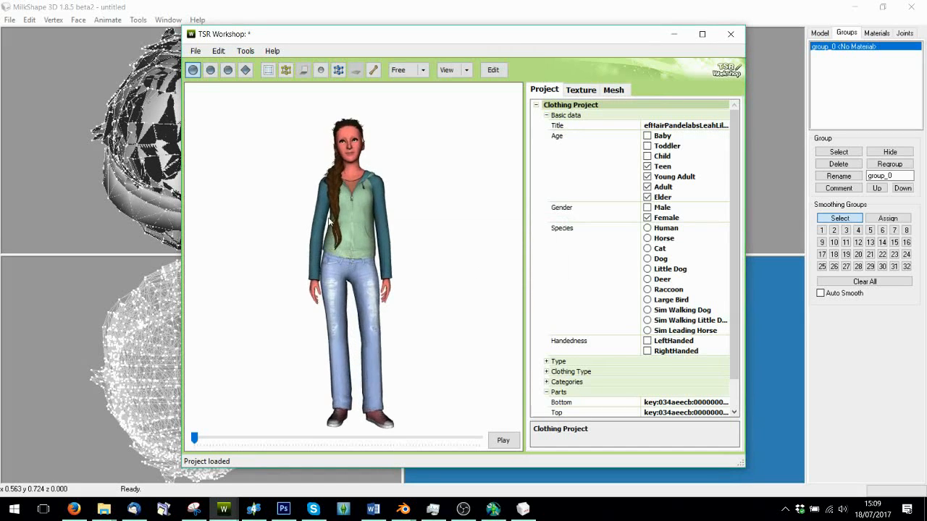
# Inspect the imported hair on the adult model and display its very high level of detail mesh
pyautogui.scroll(4, 329, 222)
pyautogui.moveTo(330, 222); pyautogui.dragTo(355, 280)
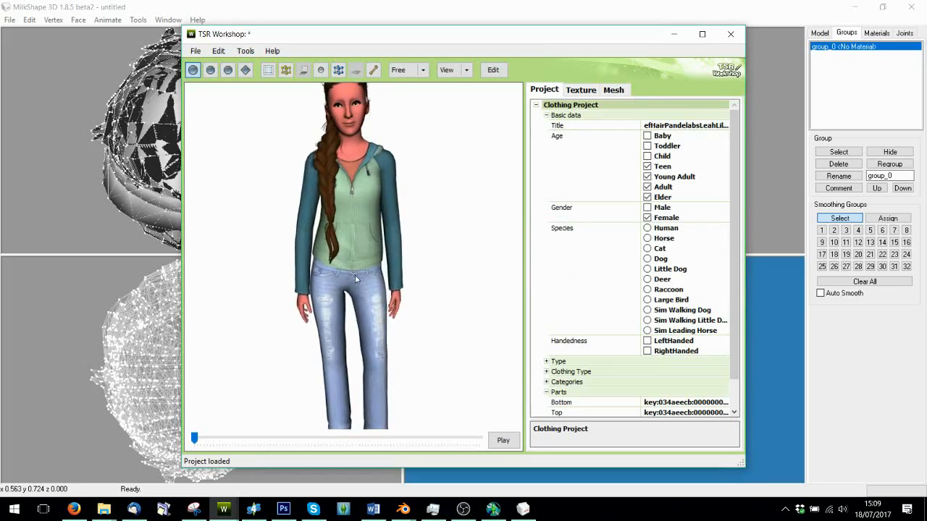
pyautogui.scroll(-3, 356, 279)
pyautogui.click(602, 90)
pyautogui.click(608, 126)
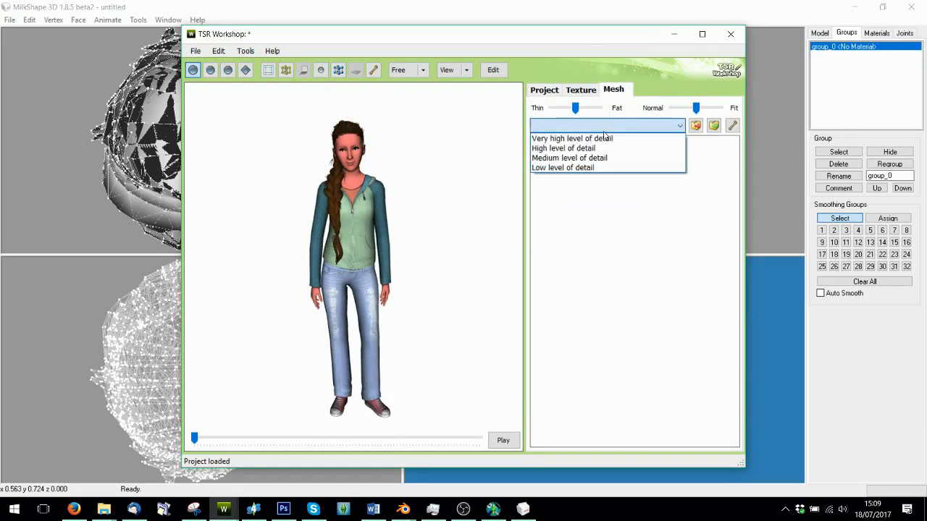
pyautogui.click(640, 138)
# Export the hair mesh as a Wavefront object named Hair3 into the [deggdegg] leahlillith 4t3 malibu hair folder
pyautogui.click(694, 126)
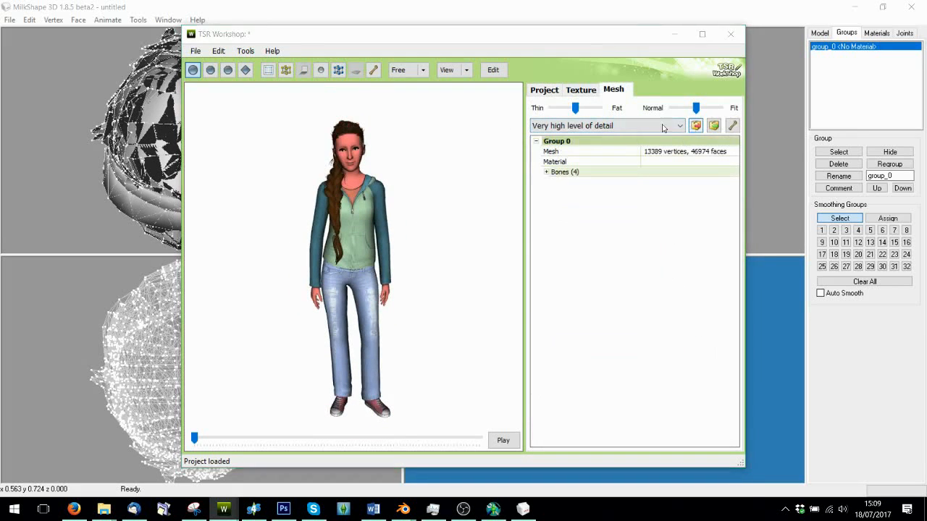
pyautogui.click(327, 286)
pyautogui.click(323, 308)
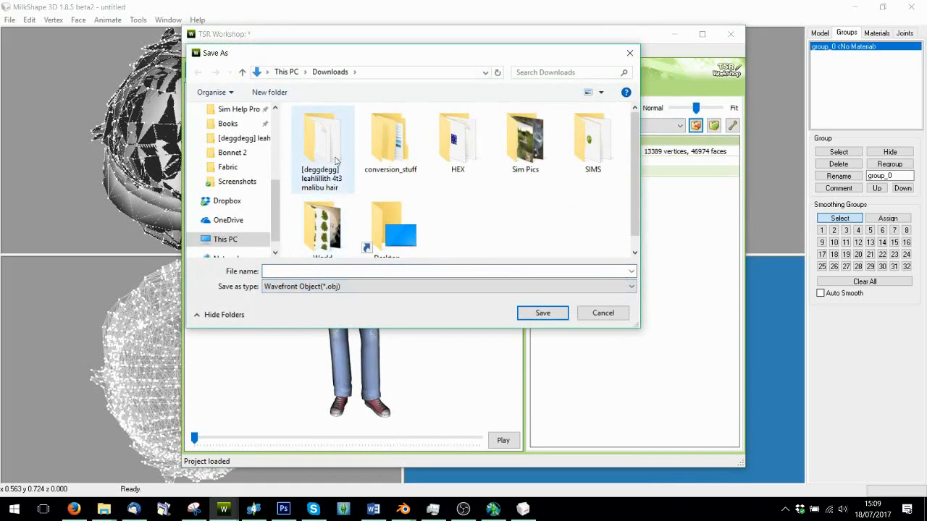
pyautogui.doubleClick(320, 145)
pyautogui.click(319, 286)
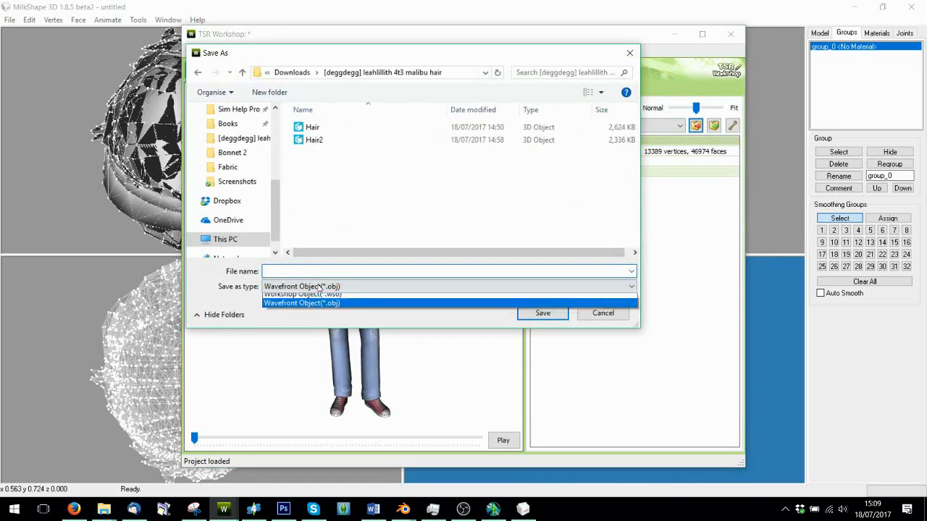
pyautogui.click(319, 288)
pyautogui.click(308, 271)
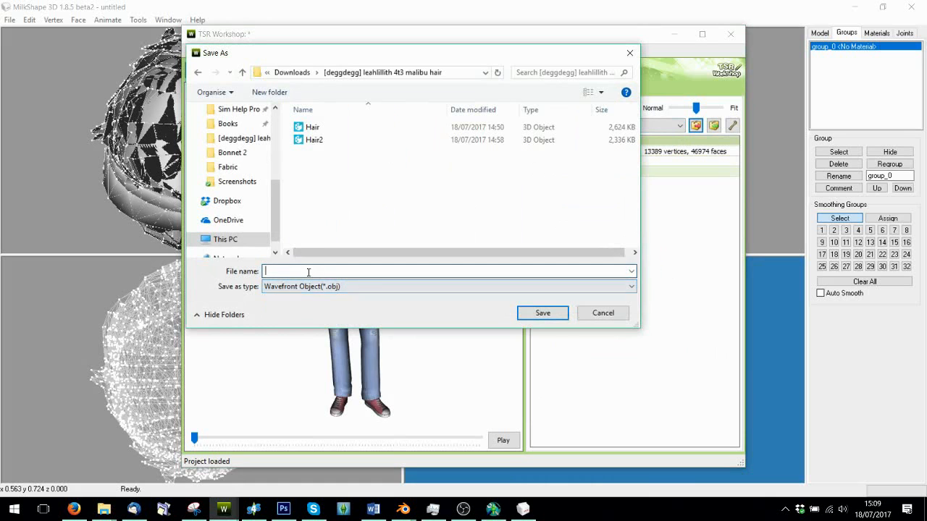
pyautogui.write('Hair')
pyautogui.press('Return')
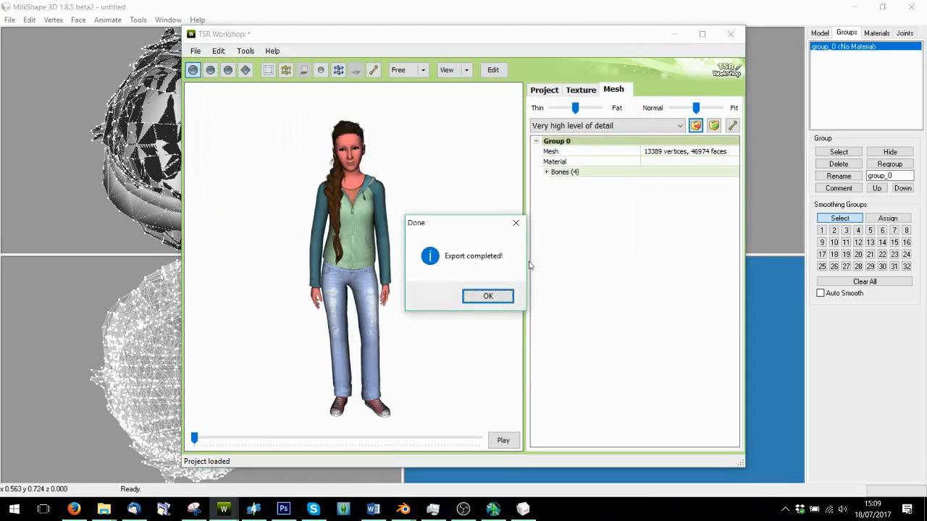
pyautogui.click(482, 294)
# Switch to the Blender scene with the old hair, delete its two hair meshes, and unhide the puface and puscalp meshes
pyautogui.click(410, 515)
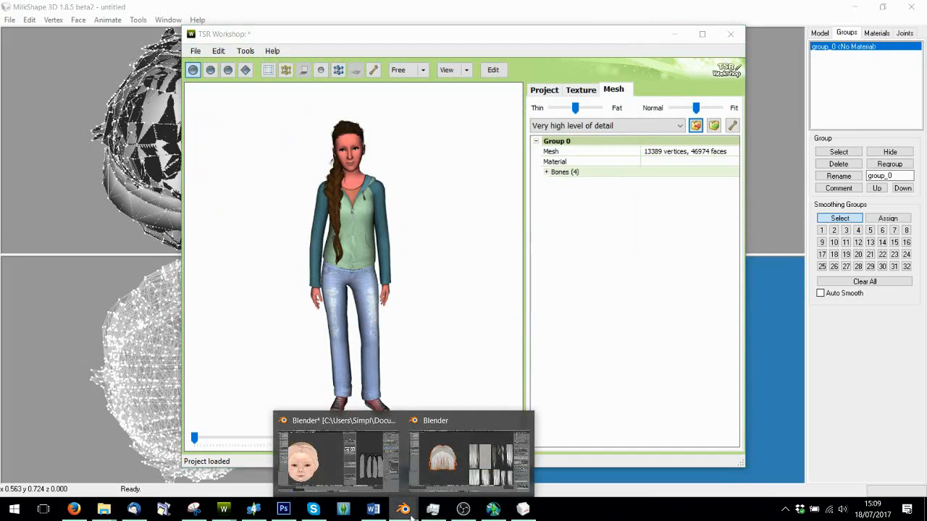
pyautogui.click(468, 472)
pyautogui.rightClick(843, 76)
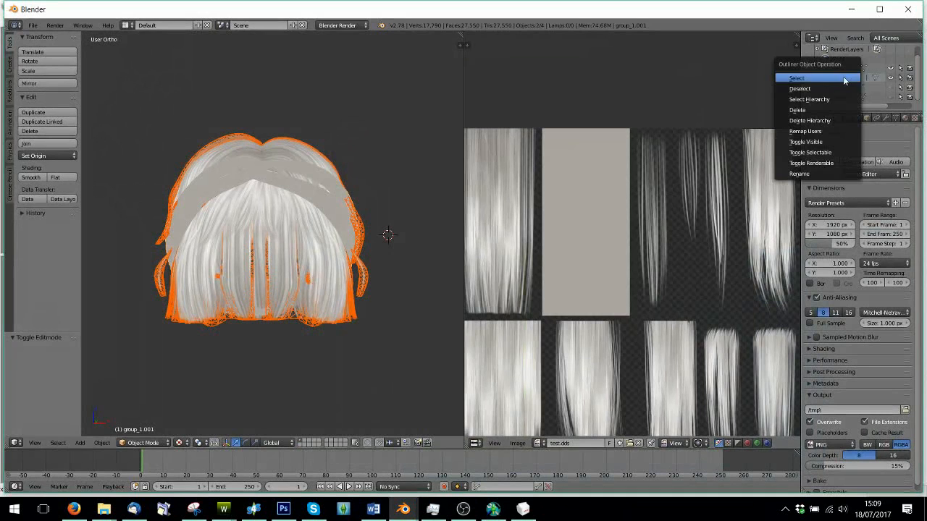
pyautogui.click(833, 107)
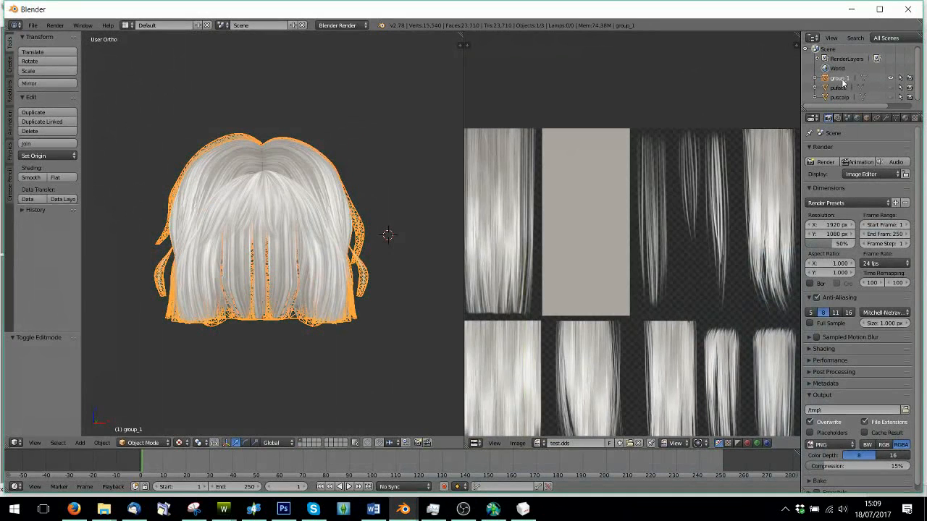
pyautogui.rightClick(840, 78)
pyautogui.click(833, 80)
pyautogui.click(899, 78)
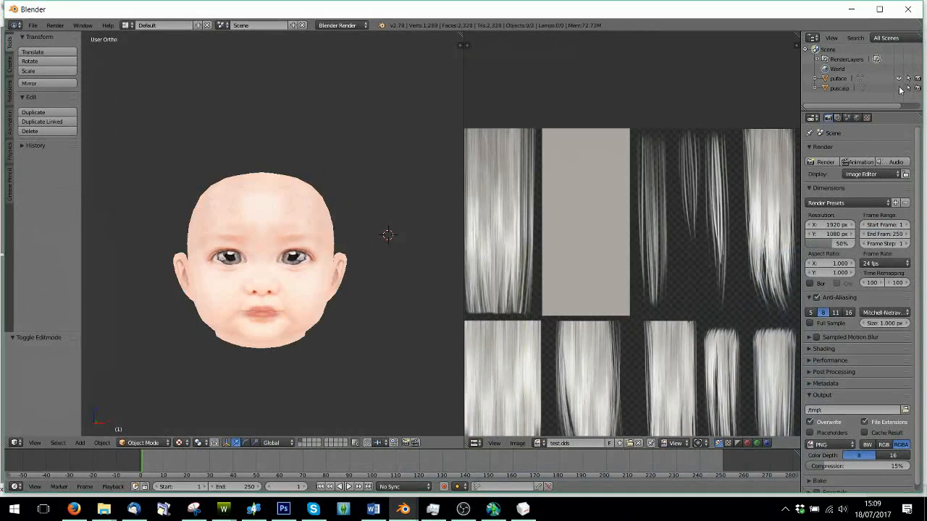
pyautogui.click(899, 88)
# Import Hair3.obj from the [deggdegg] leahlillith 4t3 malibu hair folder into the scene
pyautogui.click(33, 25)
pyautogui.moveTo(55, 201)
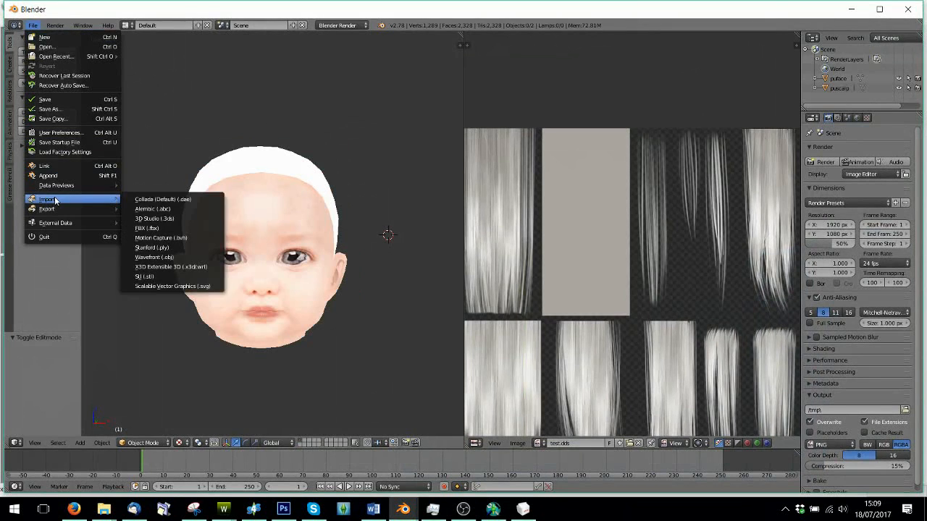
pyautogui.click(162, 257)
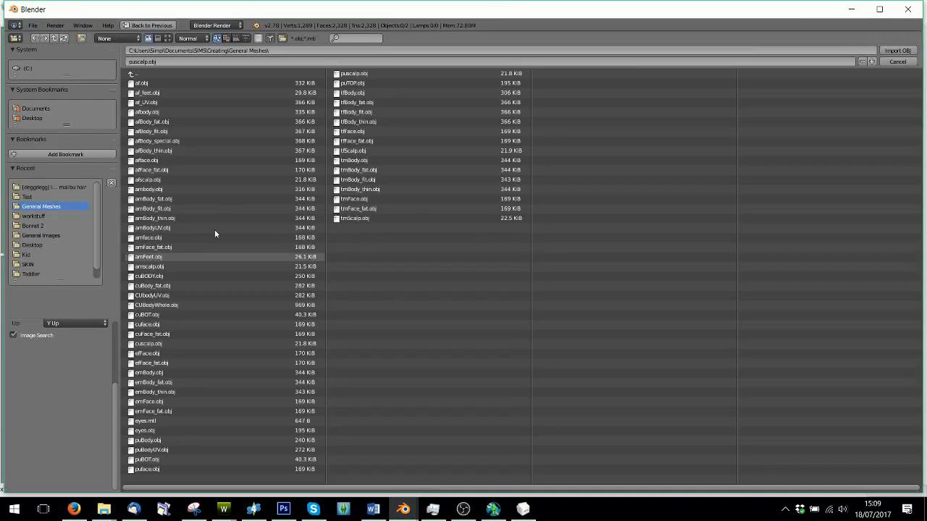
pyautogui.click(40, 186)
pyautogui.doubleClick(138, 113)
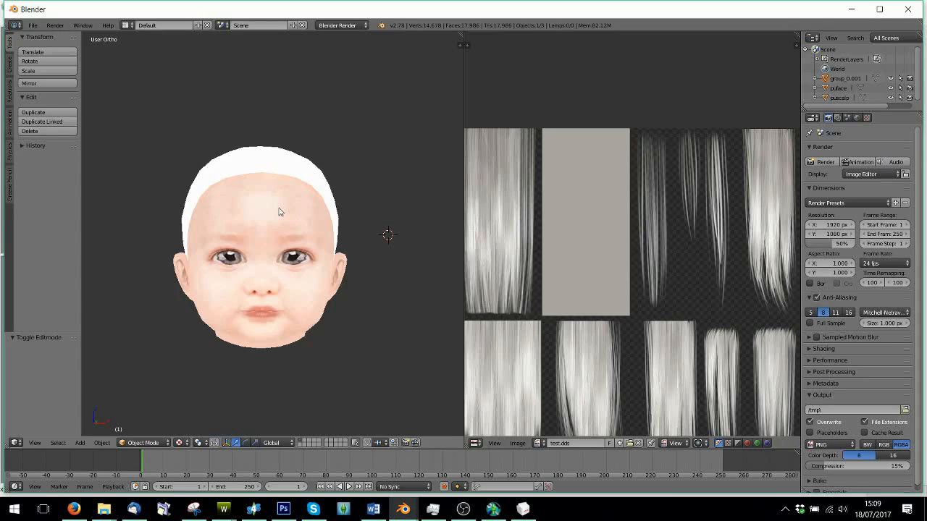
pyautogui.scroll(-10, 278, 212)
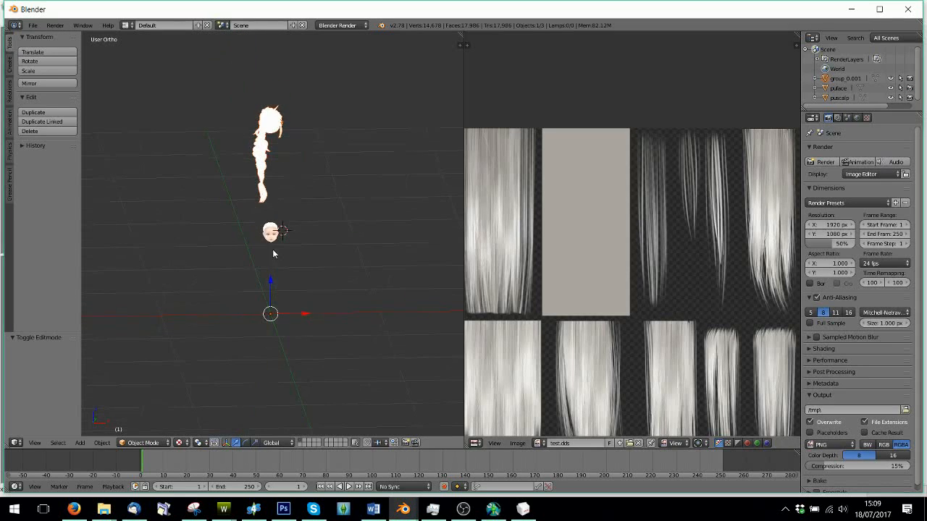
pyautogui.scroll(6, 273, 253)
# Import the puBOT.obj mesh from the General Meshes folder and delete it again
pyautogui.click(33, 25)
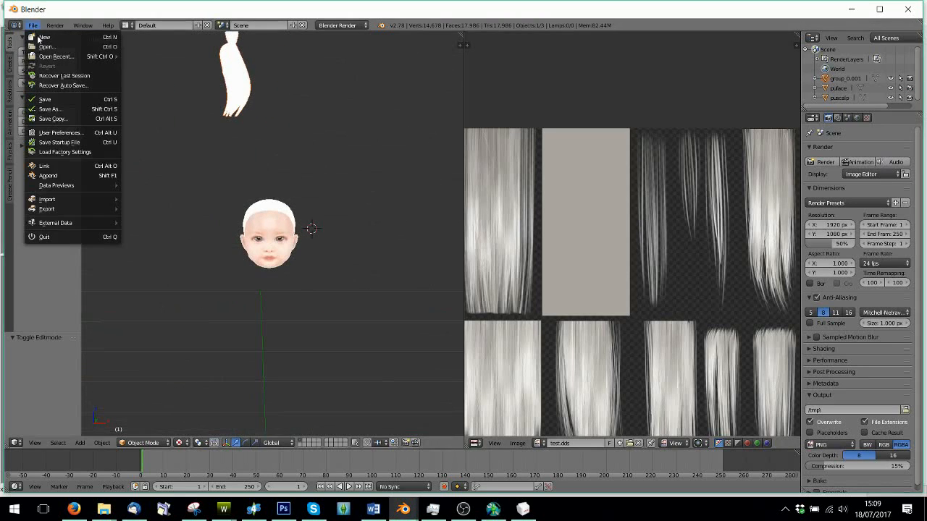
pyautogui.moveTo(46, 199)
pyautogui.click(170, 261)
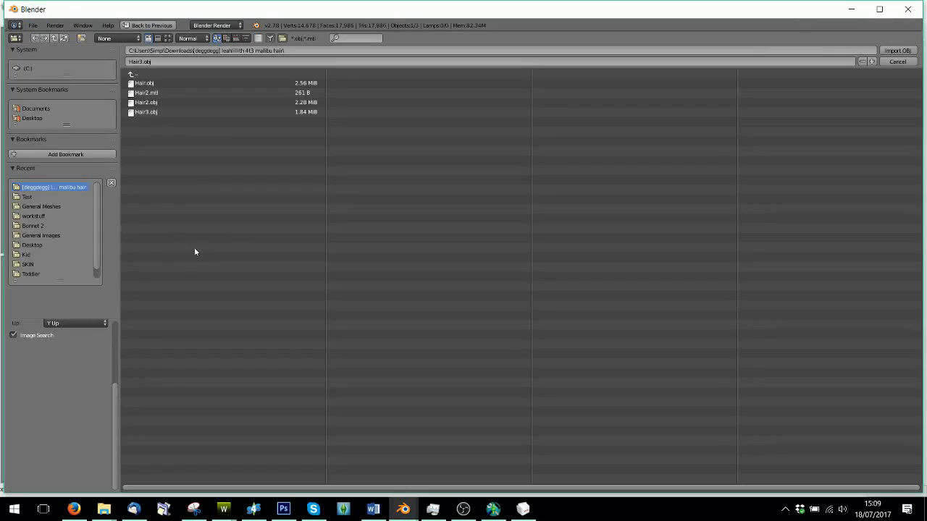
pyautogui.click(63, 207)
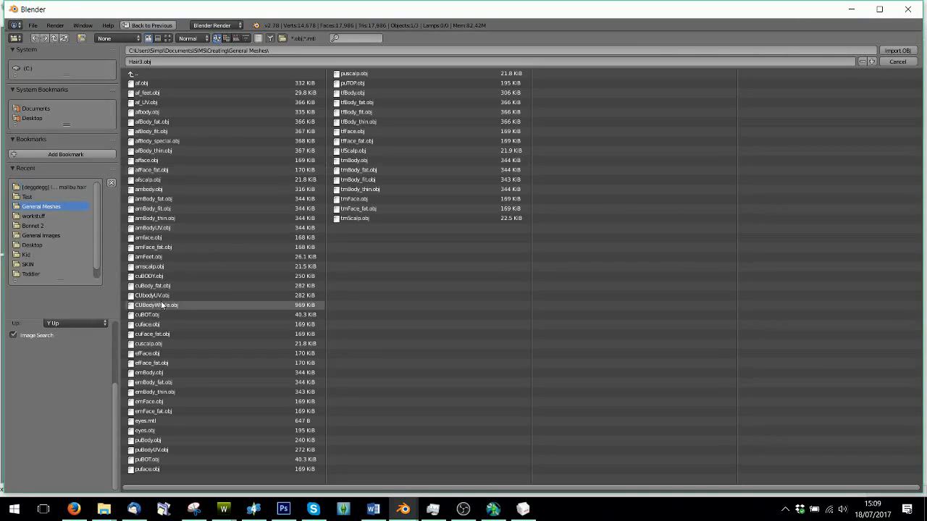
pyautogui.doubleClick(147, 467)
pyautogui.scroll(-6, 261, 318)
pyautogui.scroll(1, 304, 253)
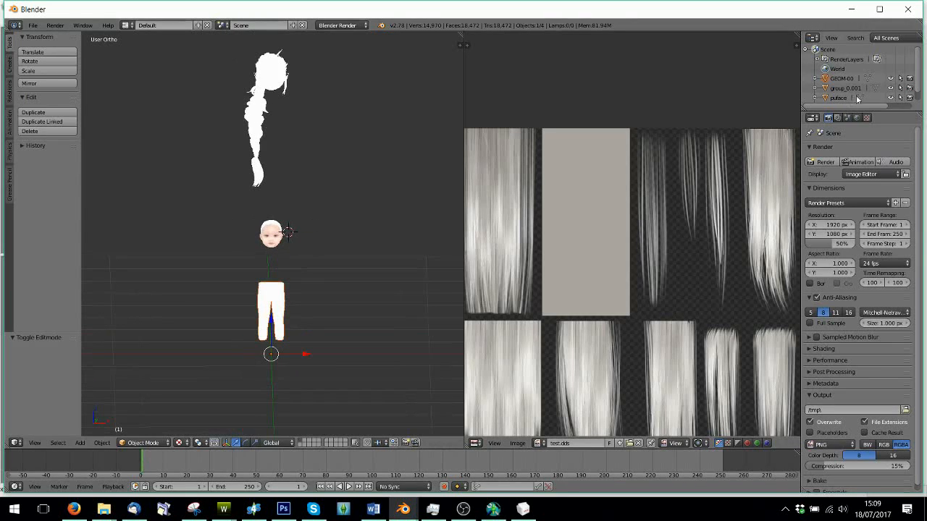
pyautogui.scroll(-1, 847, 100)
pyautogui.rightClick(841, 75)
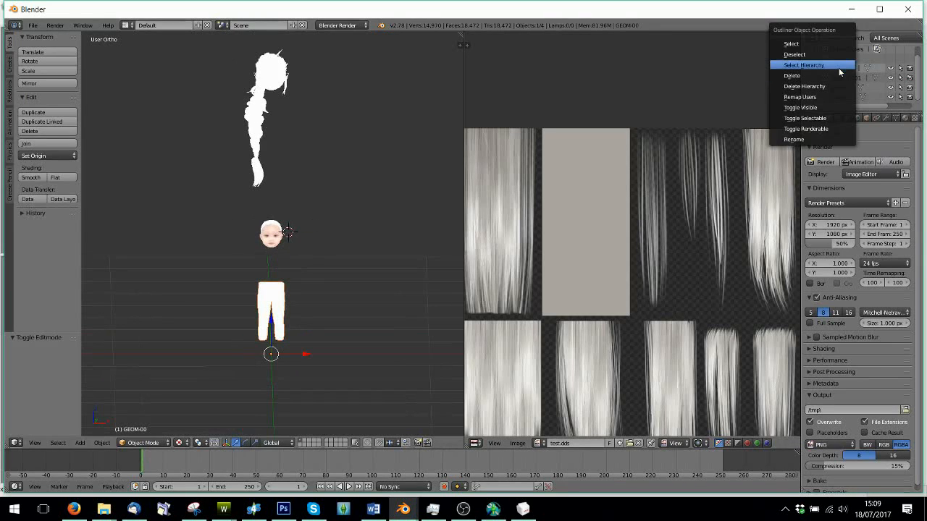
pyautogui.click(841, 83)
# Import the whole toddler body mesh puBodyUV.obj from the General Meshes folder
pyautogui.click(31, 26)
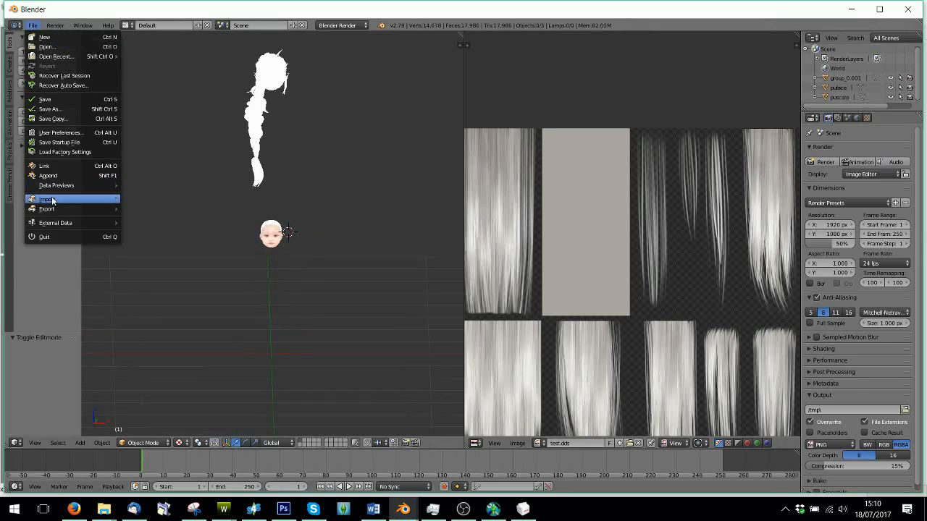
pyautogui.moveTo(51, 198)
pyautogui.click(157, 262)
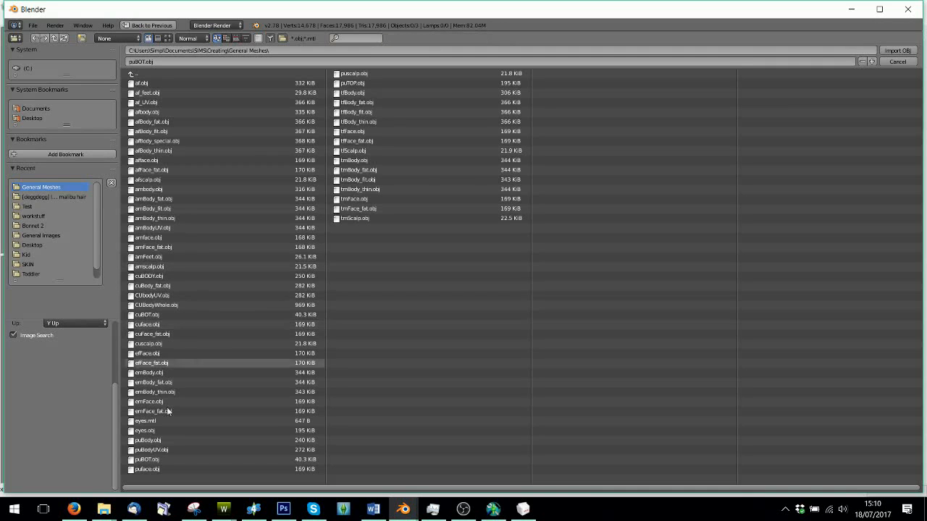
pyautogui.doubleClick(152, 450)
pyautogui.scroll(-4, 267, 141)
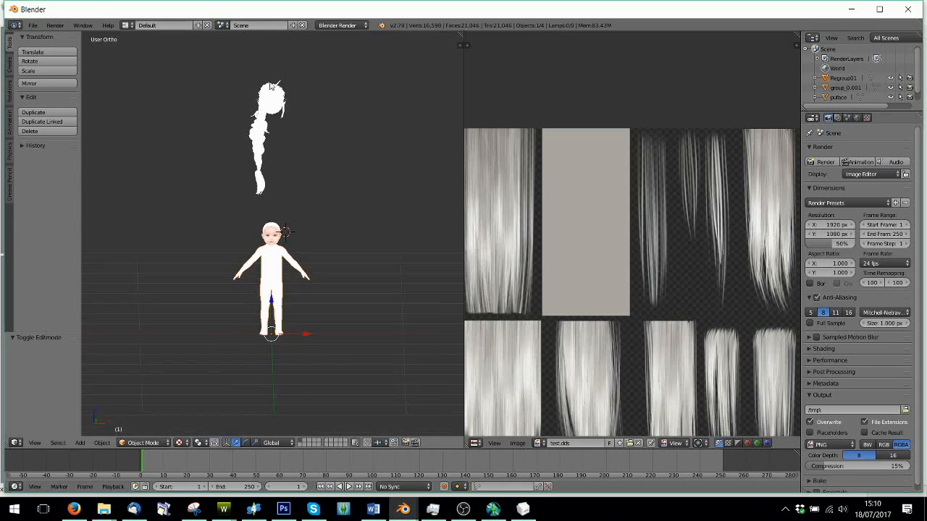
# Put the braided hair mesh in Edit Mode and move it about 1.003 straight down onto the toddler's head
pyautogui.click(133, 443)
pyautogui.click(140, 421)
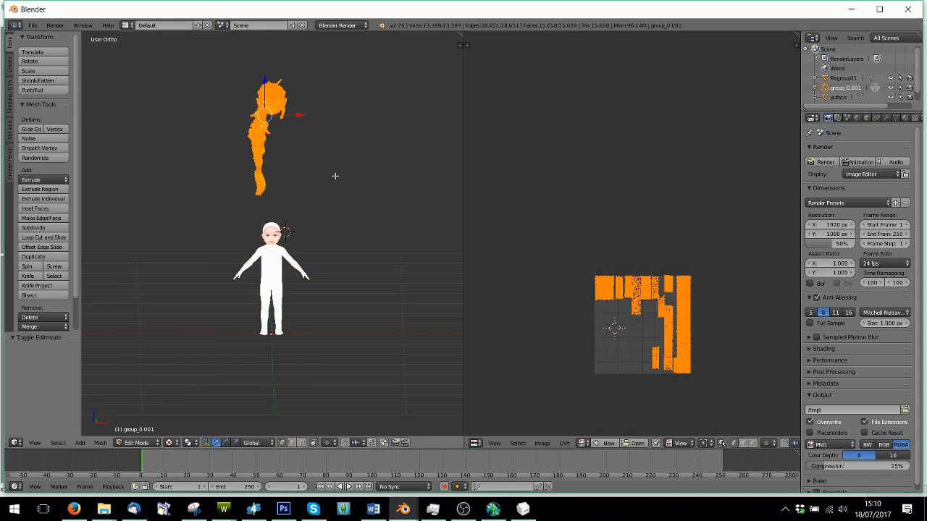
pyautogui.moveTo(266, 87); pyautogui.dragTo(258, 216)
# Scale the hair down to the toddler's head and shift it about 0.017 up and 0.011 along X
pyautogui.scroll(8, 304, 239)
pyautogui.press('s')
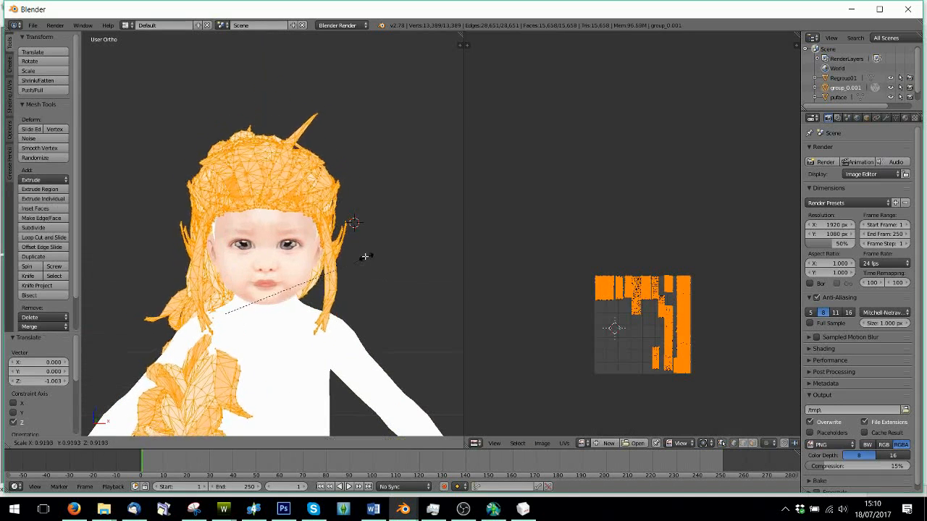
pyautogui.click(339, 251)
pyautogui.press('g')
pyautogui.press('z')
pyautogui.moveTo(229, 280); pyautogui.dragTo(229, 265)
pyautogui.moveTo(262, 297); pyautogui.dragTo(274, 297)
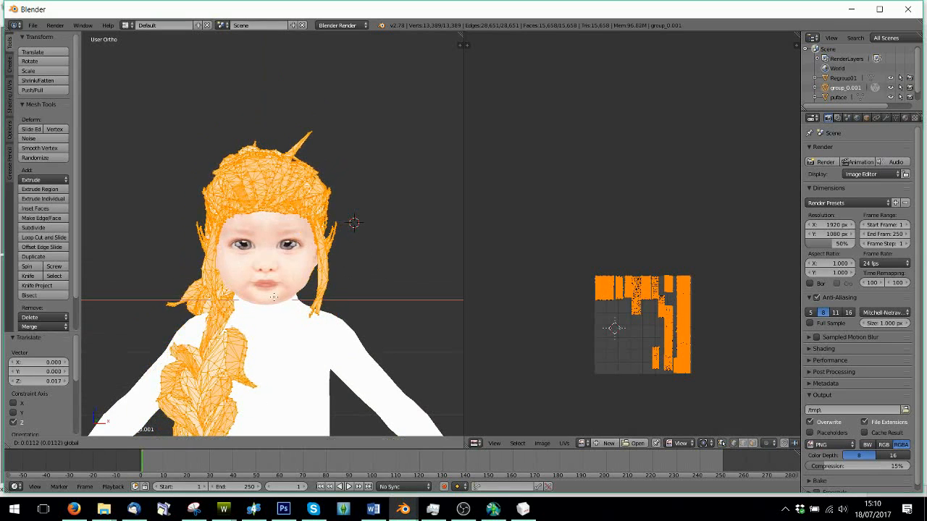
pyautogui.click(274, 297)
# From the side, raise the hair about 0.005 along Z to fit the toddler's scalp
pyautogui.moveTo(273, 296); pyautogui.dragTo(289, 310, button='middle')
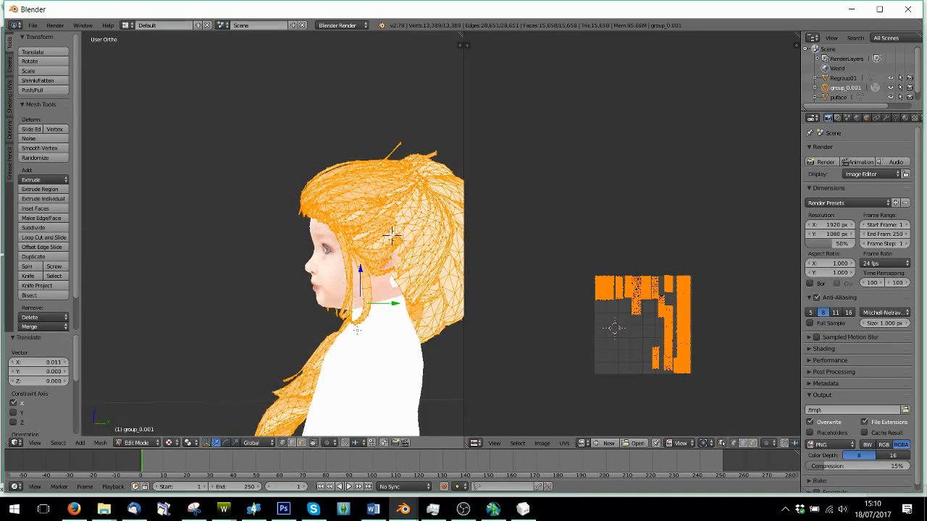
pyautogui.moveTo(357, 330); pyautogui.dragTo(396, 236, button='middle')
pyautogui.scroll(2, 388, 300)
pyautogui.press('g')
pyautogui.press('z')
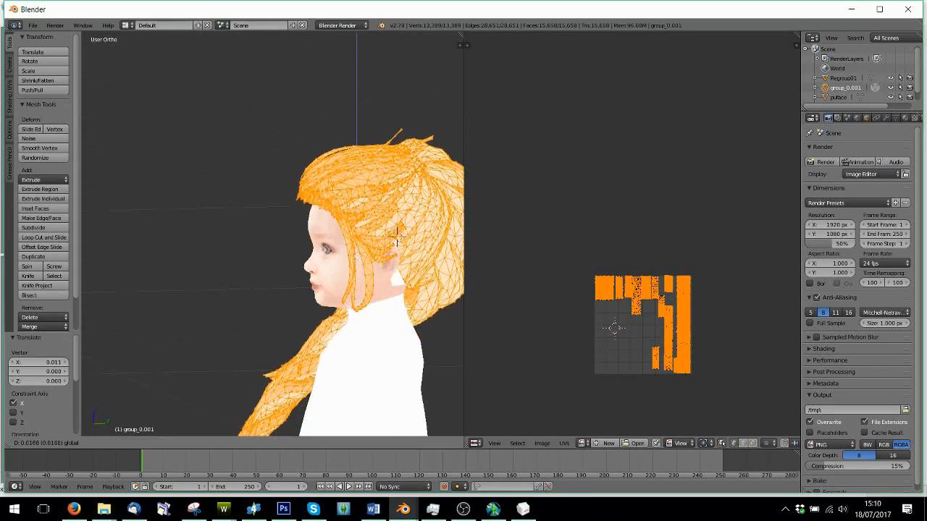
pyautogui.click(396, 236)
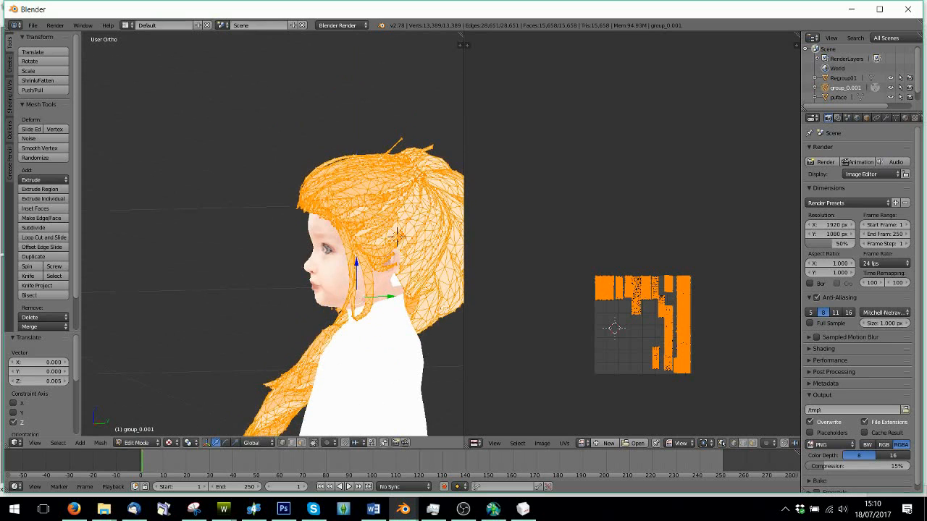
# Scale the whole hair mesh to about 0.938 and raise it about 0.004 along Z over the toddler's head
pyautogui.press('s')
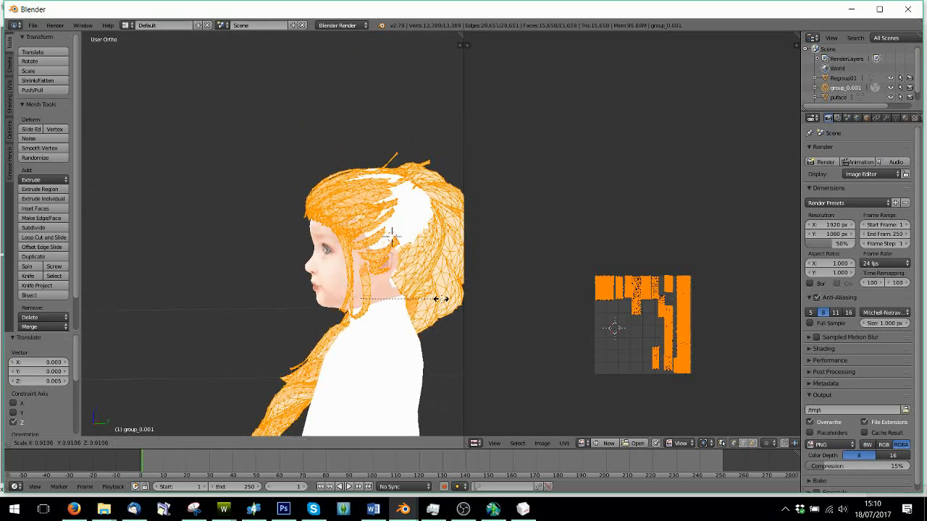
pyautogui.click(442, 299)
pyautogui.moveTo(389, 263); pyautogui.dragTo(384, 330, button='middle')
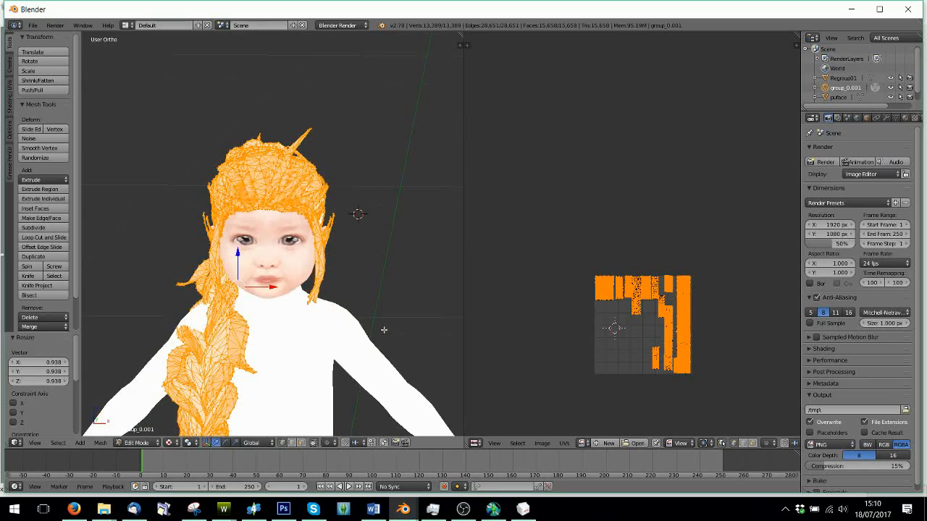
pyautogui.moveTo(238, 253); pyautogui.dragTo(237, 249)
pyautogui.moveTo(348, 294); pyautogui.dragTo(254, 275, button='middle')
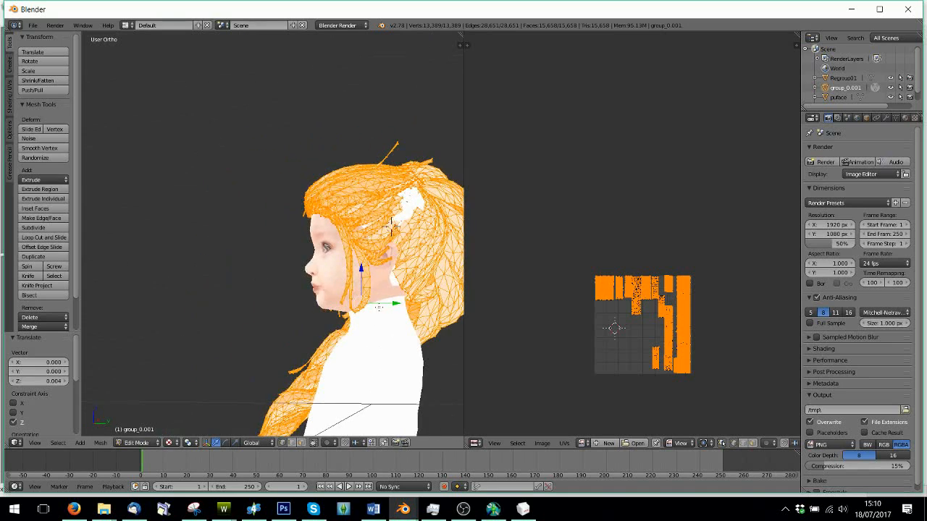
# From the side, scale the whole hair to about 0.967 along Y only
pyautogui.moveTo(391, 224); pyautogui.dragTo(372, 228, button='middle')
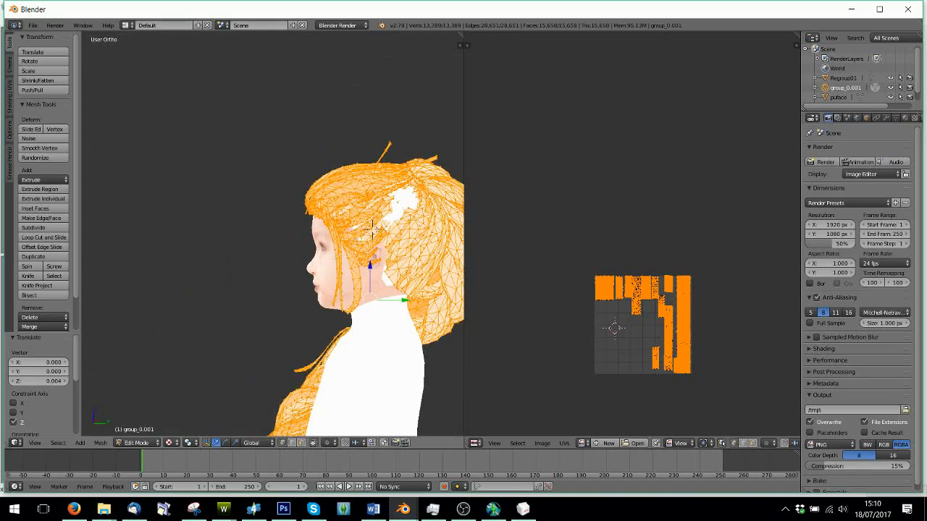
pyautogui.press('s')
pyautogui.press('y')
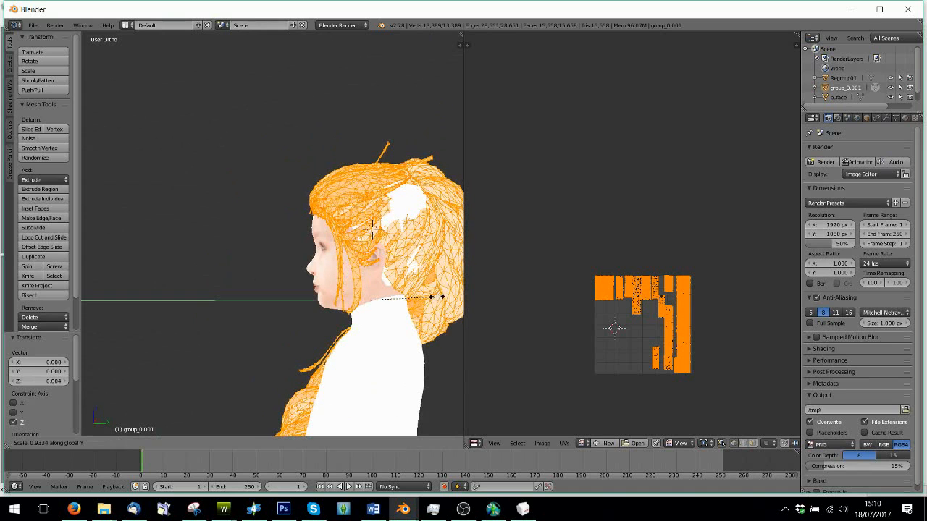
pyautogui.click(371, 230)
pyautogui.moveTo(371, 230); pyautogui.dragTo(401, 303, button='middle')
# From the front, widen the hair to about 1.049 along X and shift it about -0.001 along X
pyautogui.press('s')
pyautogui.press('x')
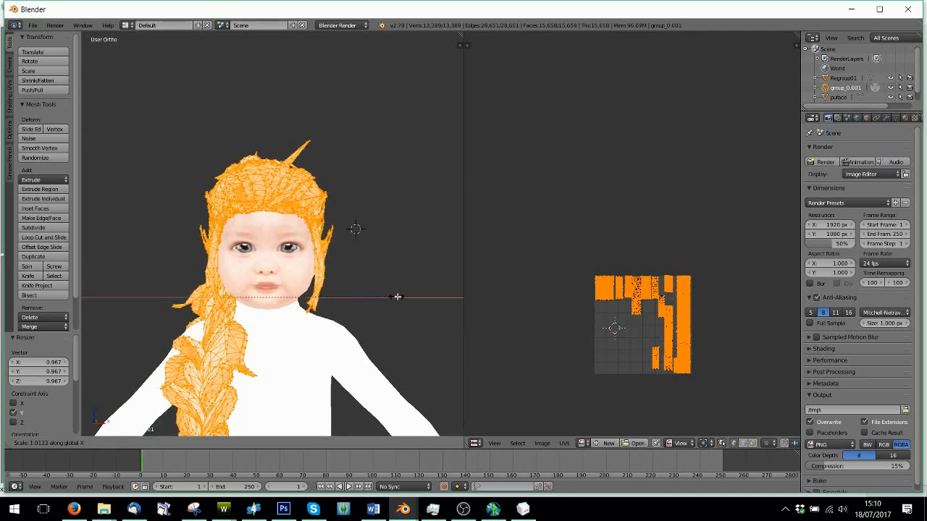
pyautogui.click(401, 296)
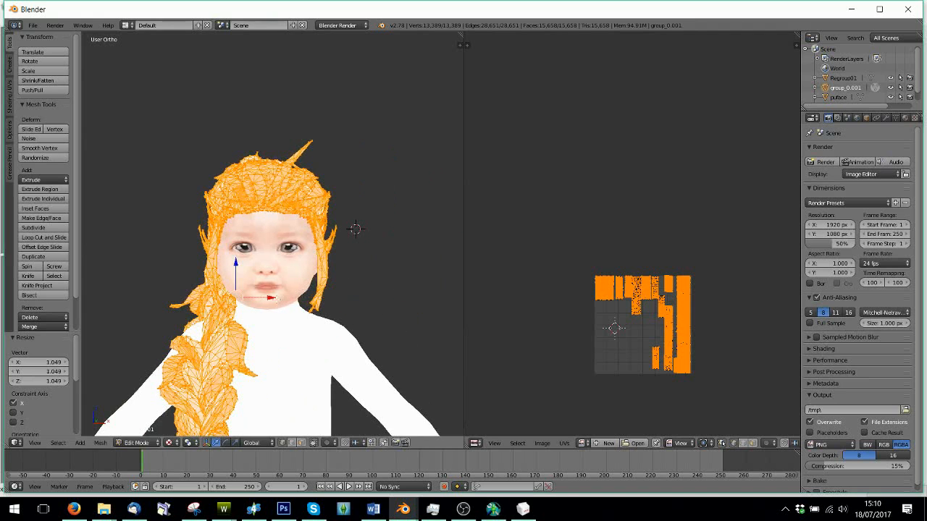
pyautogui.moveTo(275, 299); pyautogui.dragTo(275, 299)
# From the back, widen the hair to about 1.023 along X and shift it about 0.0007 along X
pyautogui.moveTo(301, 301); pyautogui.dragTo(185, 304, button='middle')
pyautogui.moveTo(401, 291); pyautogui.dragTo(320, 295, button='middle')
pyautogui.press('s')
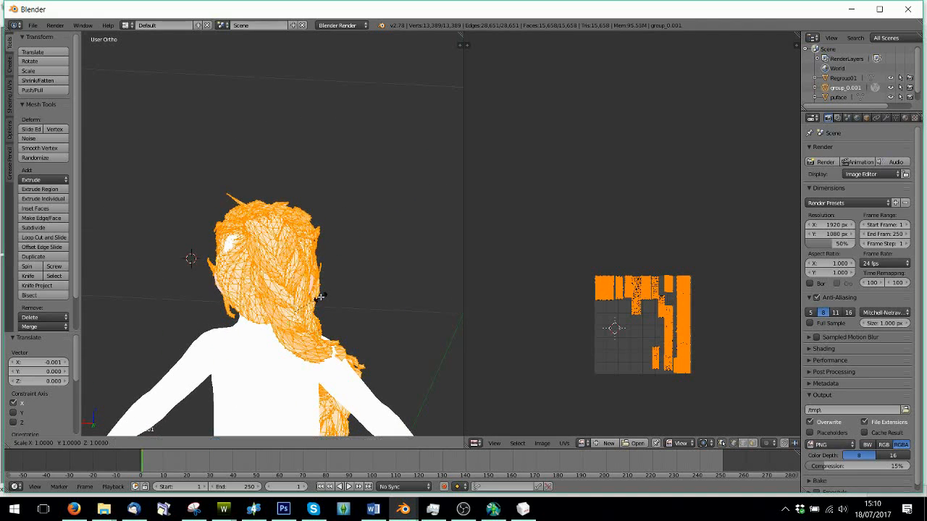
pyautogui.press('x')
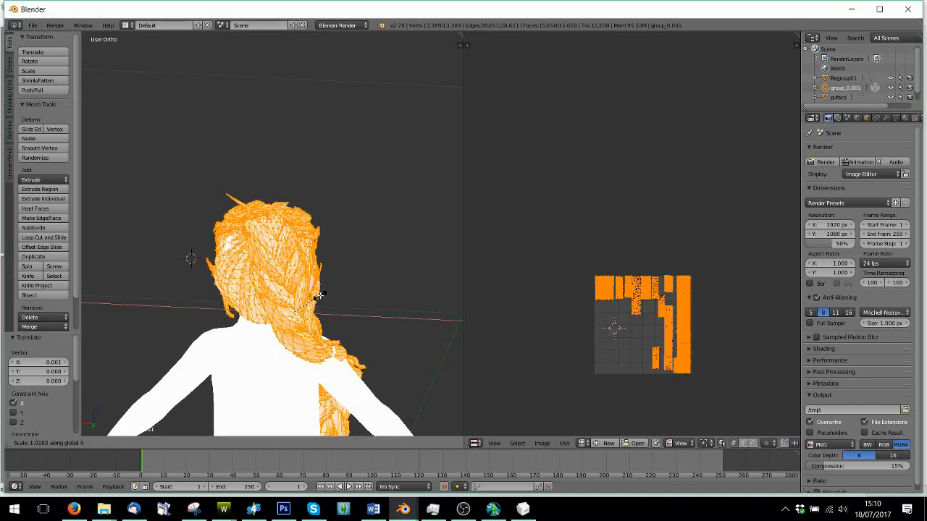
pyautogui.click(321, 295)
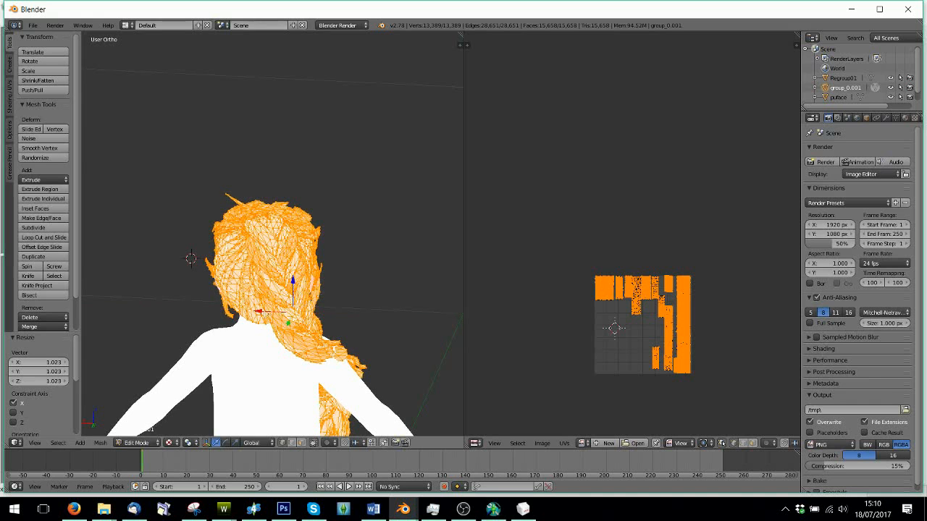
pyautogui.moveTo(266, 312); pyautogui.dragTo(264, 313)
# Widen the hair again to about 1.032 along X and slide it slightly along X to cover the back of the head
pyautogui.moveTo(270, 313); pyautogui.dragTo(263, 273, button='middle')
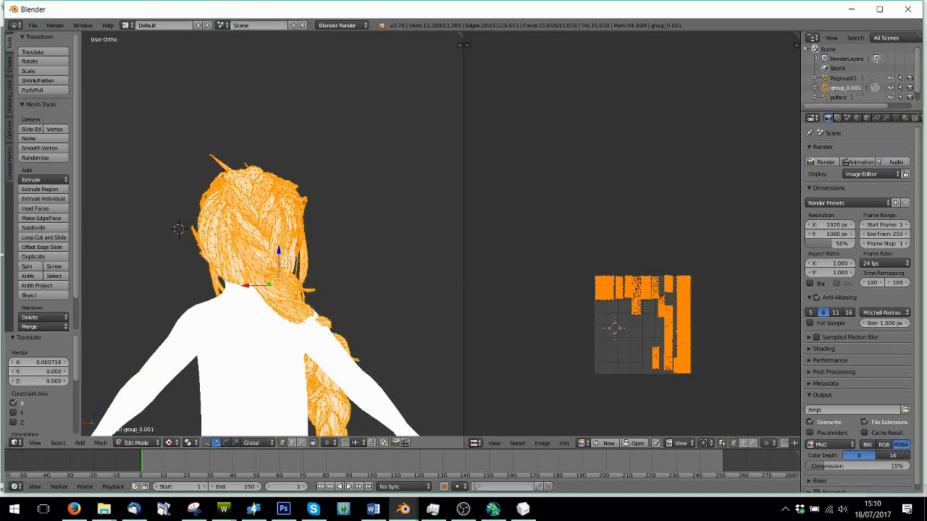
pyautogui.press('s')
pyautogui.press('x')
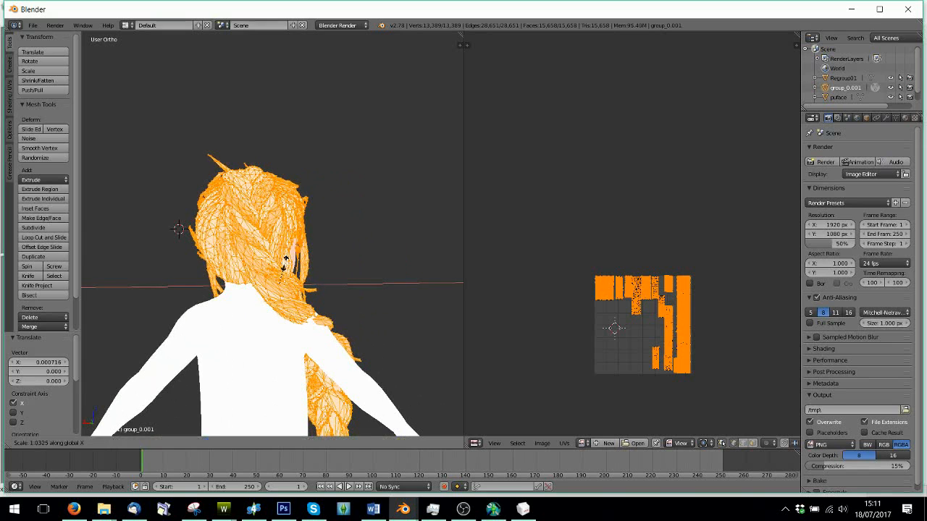
pyautogui.click(285, 263)
pyautogui.moveTo(284, 264); pyautogui.dragTo(309, 258, button='middle')
pyautogui.scroll(2, 309, 258)
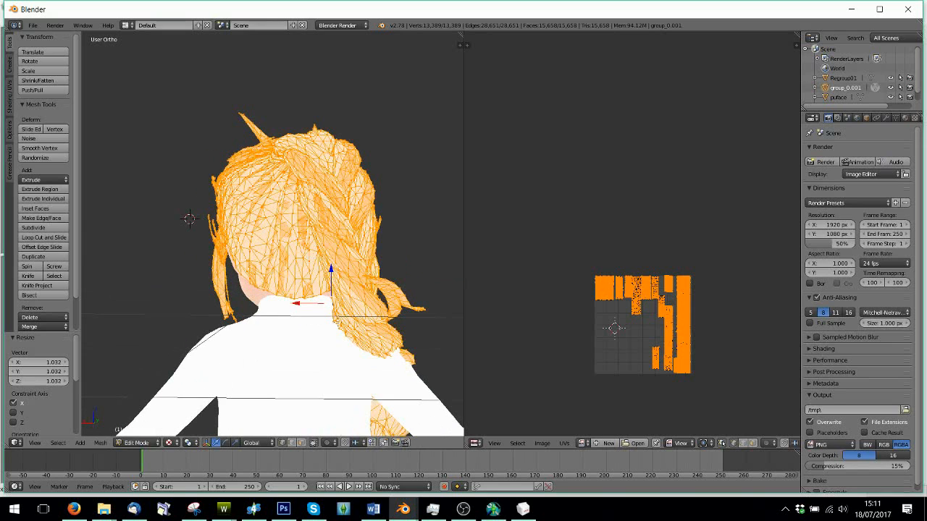
pyautogui.press('g')
pyautogui.press('x')
pyautogui.click(301, 306)
# Raise the whole hair slightly along Z and deselect all its vertices
pyautogui.moveTo(301, 306); pyautogui.dragTo(248, 286, button='middle')
pyautogui.moveTo(109, 232); pyautogui.dragTo(180, 223, button='middle')
pyautogui.moveTo(194, 262); pyautogui.dragTo(194, 259)
pyautogui.moveTo(198, 265); pyautogui.dragTo(320, 226, button='middle')
pyautogui.press('a')
# Select the braid vertices around the shoulder gap and move them about 0.007 X, -0.004 Y, 0.002 Z with smooth proportional editing at size 0.06
pyautogui.moveTo(226, 297); pyautogui.dragTo(337, 318, button='middle')
pyautogui.scroll(3, 245, 287)
pyautogui.scroll(-1, 237, 318)
pyautogui.moveTo(236, 300); pyautogui.dragTo(179, 312, button='middle')
pyautogui.keyDown('shift'); pyautogui.moveTo(247, 277); pyautogui.dragTo(198, 301, button='middle'); pyautogui.keyUp('shift')
pyautogui.scroll(4, 369, 200)
pyautogui.scroll(2, 198, 302)
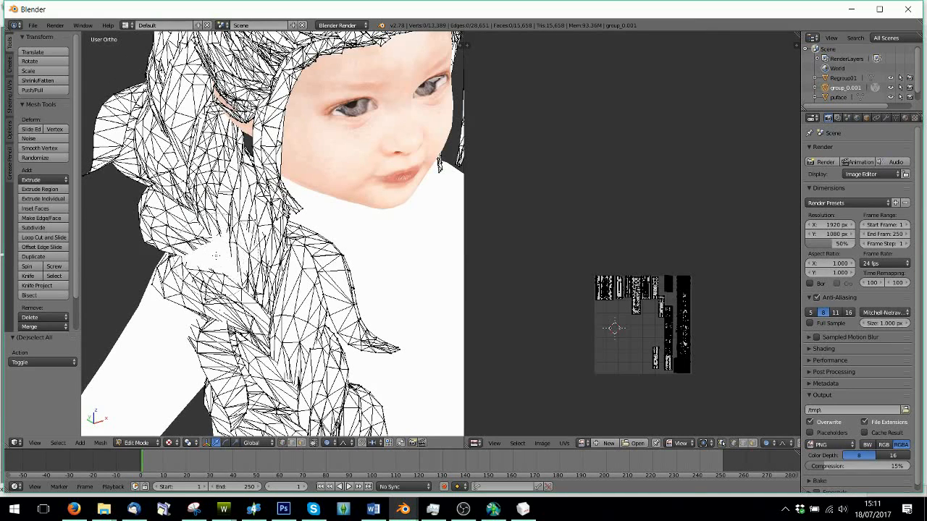
pyautogui.press('l')
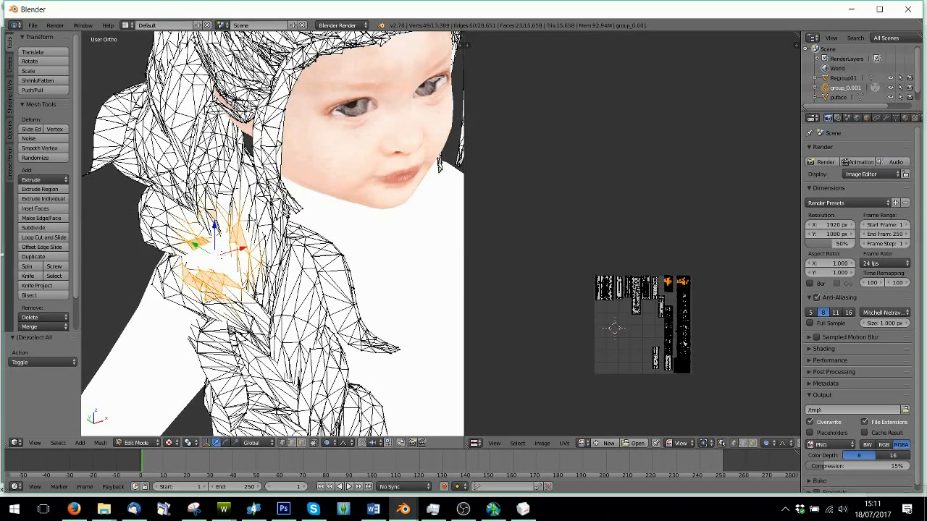
pyautogui.press('g')
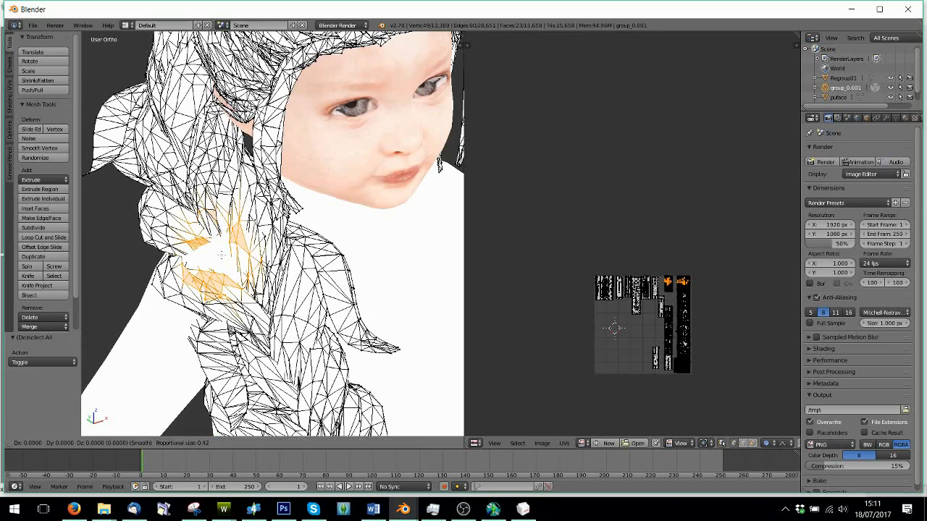
pyautogui.scroll(5, 221, 254)
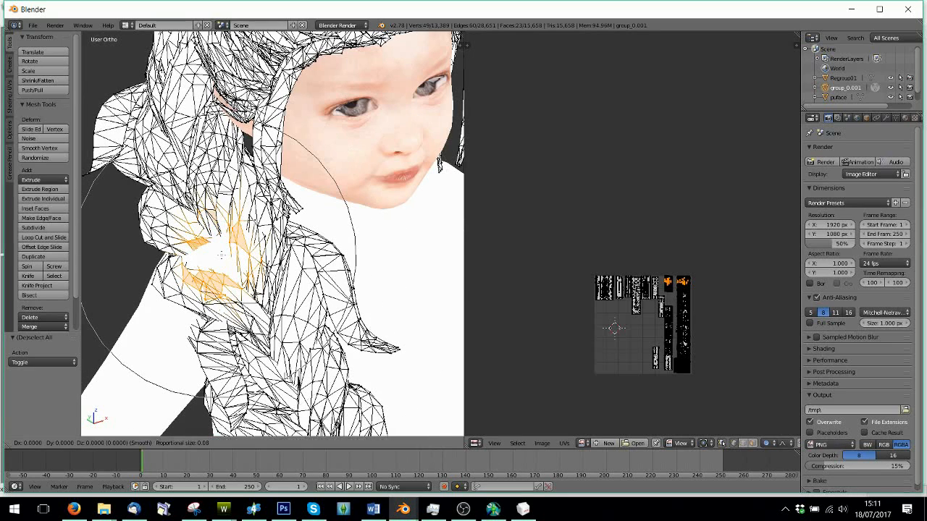
pyautogui.scroll(-3, 221, 255)
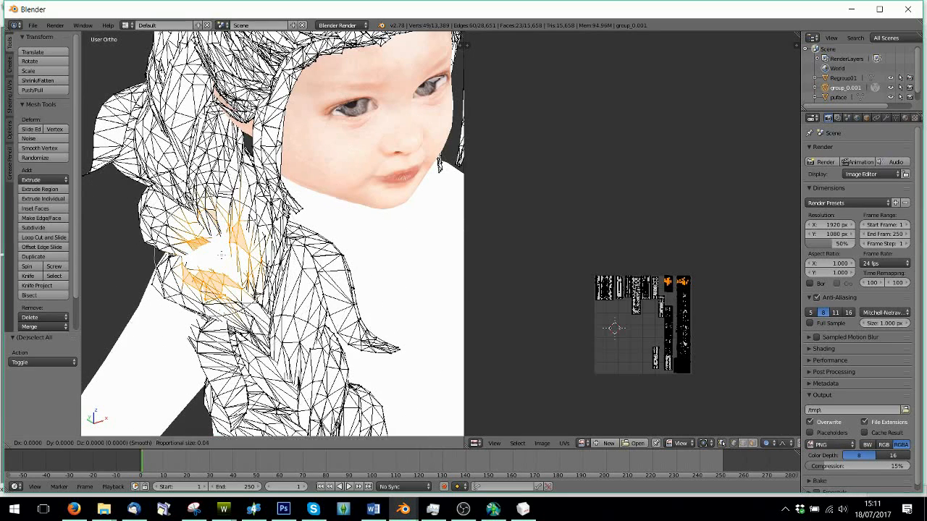
pyautogui.scroll(-1, 221, 255)
pyautogui.scroll(-1, 221, 255)
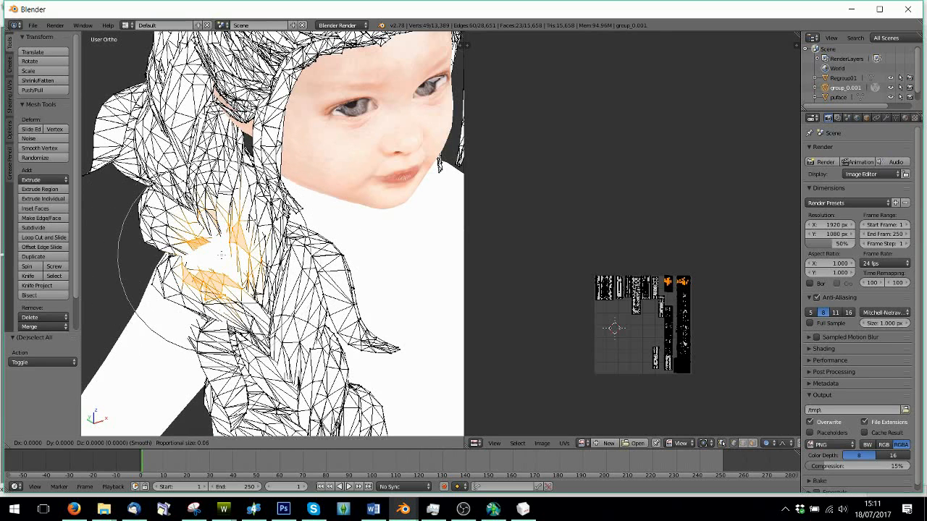
pyautogui.scroll(-1, 223, 254)
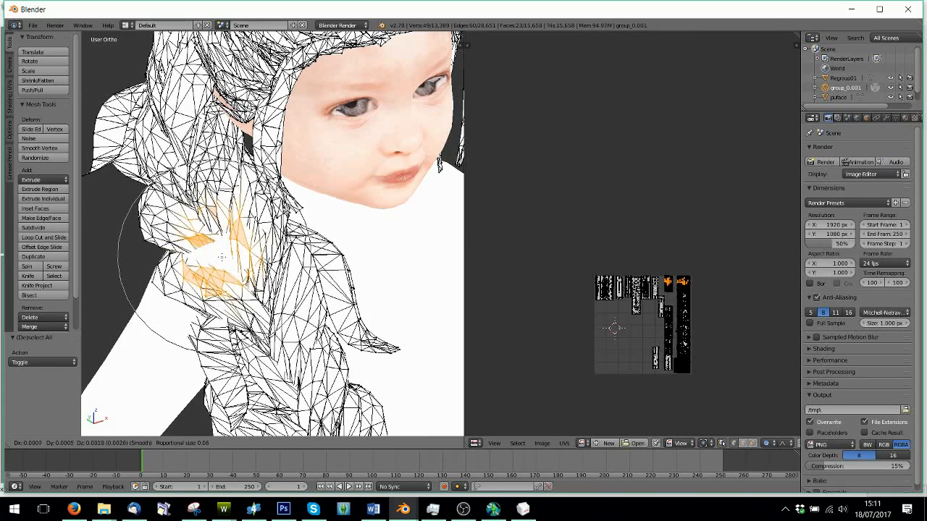
pyautogui.scroll(-1, 224, 258)
pyautogui.scroll(-1, 226, 257)
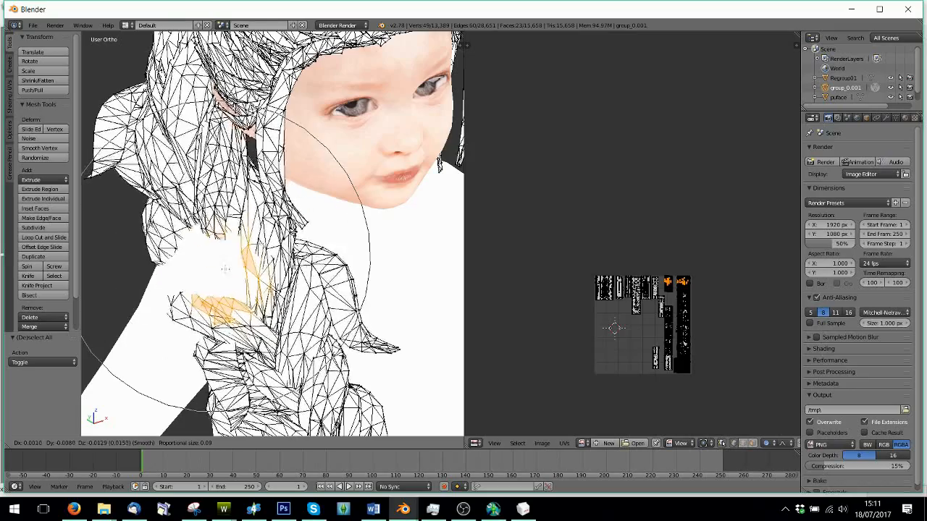
pyautogui.scroll(-2, 237, 251)
pyautogui.scroll(8, 236, 251)
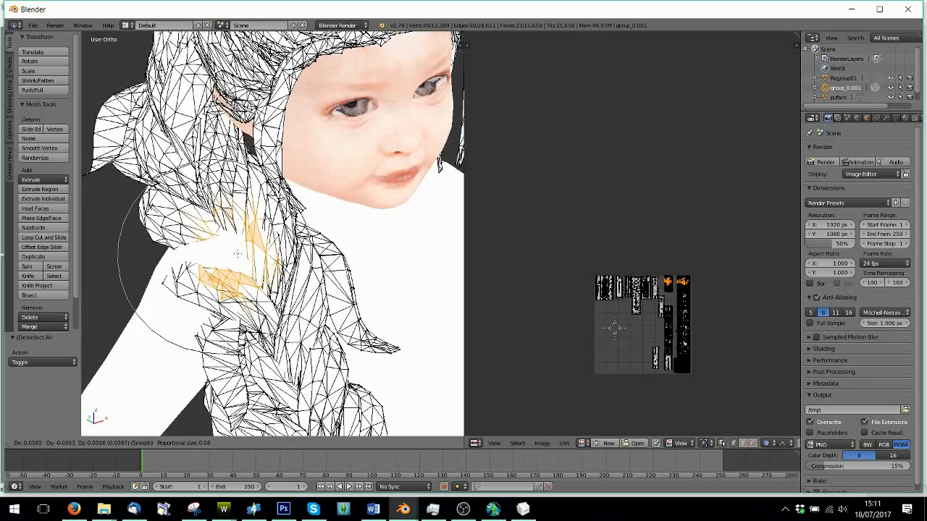
pyautogui.click(235, 251)
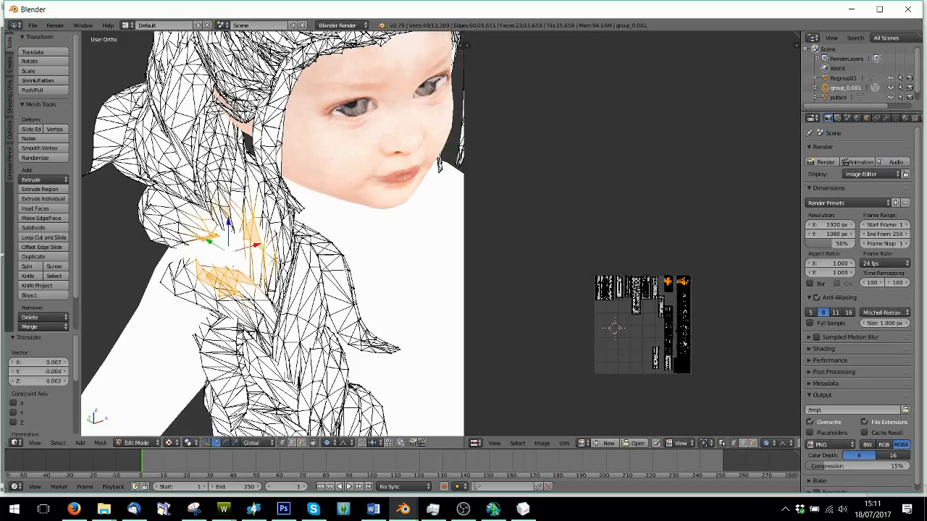
# Raise the selected braid patch about 0.011 along Z with proportional size 0.05 to lift it off the shoulder
pyautogui.moveTo(235, 250); pyautogui.dragTo(273, 250, button='middle')
pyautogui.press('g')
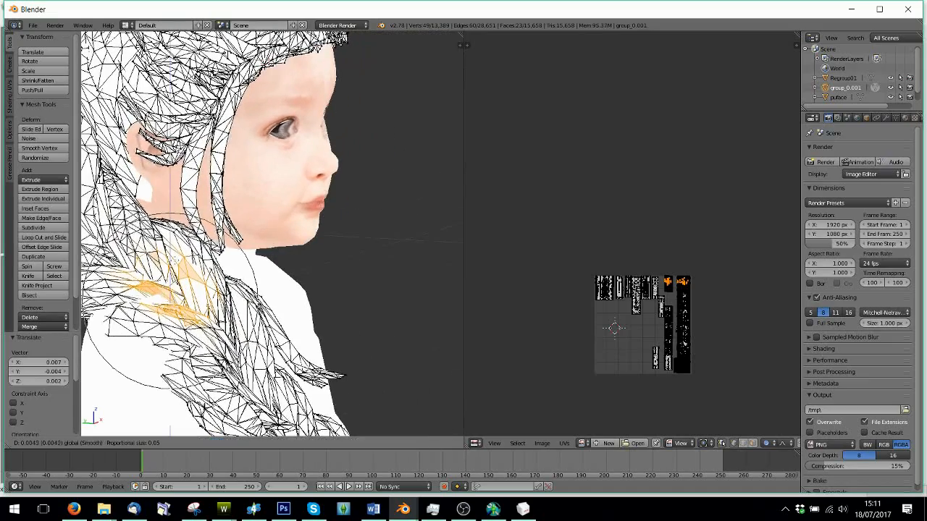
pyautogui.moveTo(178, 250); pyautogui.dragTo(178, 249)
# Select the braid's lower edge around the shoulder instead and raise it about 0.011 along Z with proportional editing
pyautogui.moveTo(178, 250); pyautogui.dragTo(132, 263, button='middle')
pyautogui.moveTo(253, 279); pyautogui.dragTo(307, 284, button='middle')
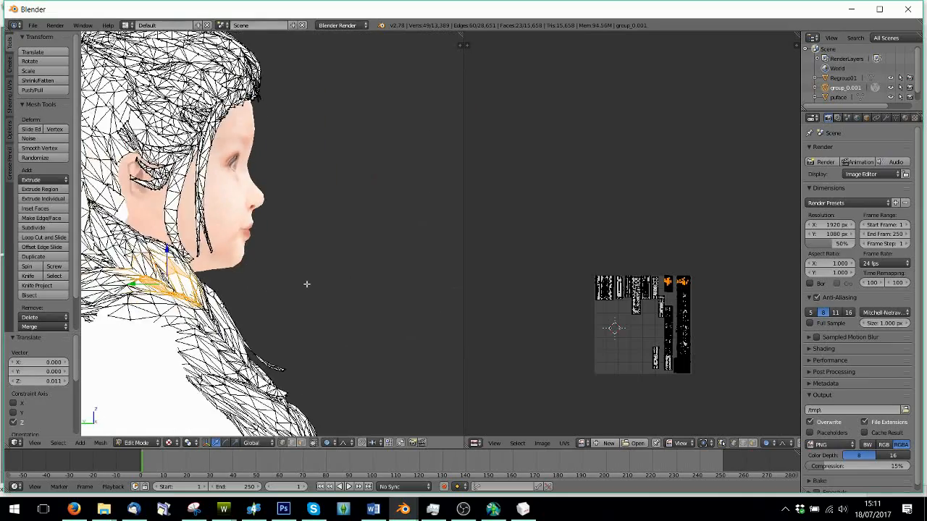
pyautogui.keyDown('shift'); pyautogui.moveTo(178, 288); pyautogui.dragTo(253, 197, button='middle'); pyautogui.keyUp('shift')
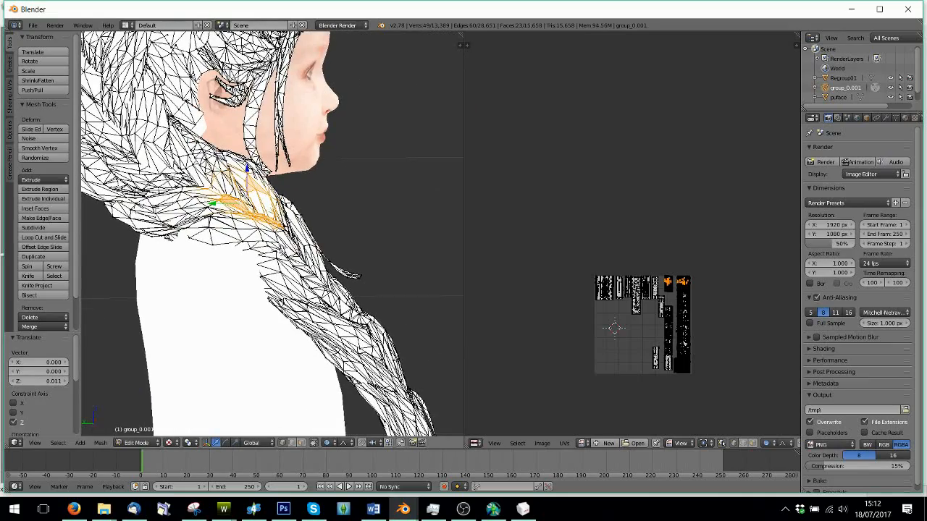
pyautogui.press('a')
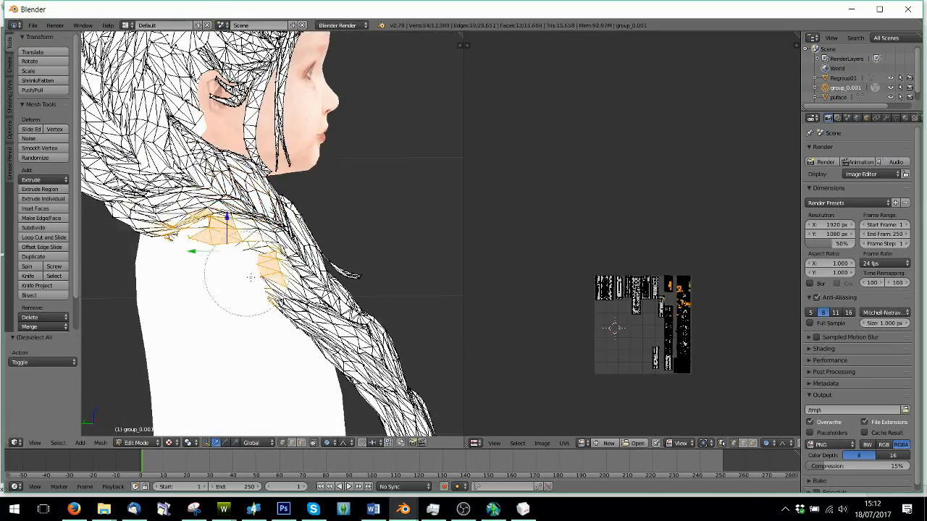
pyautogui.moveTo(258, 281); pyautogui.dragTo(201, 279, button='middle')
pyautogui.press('g')
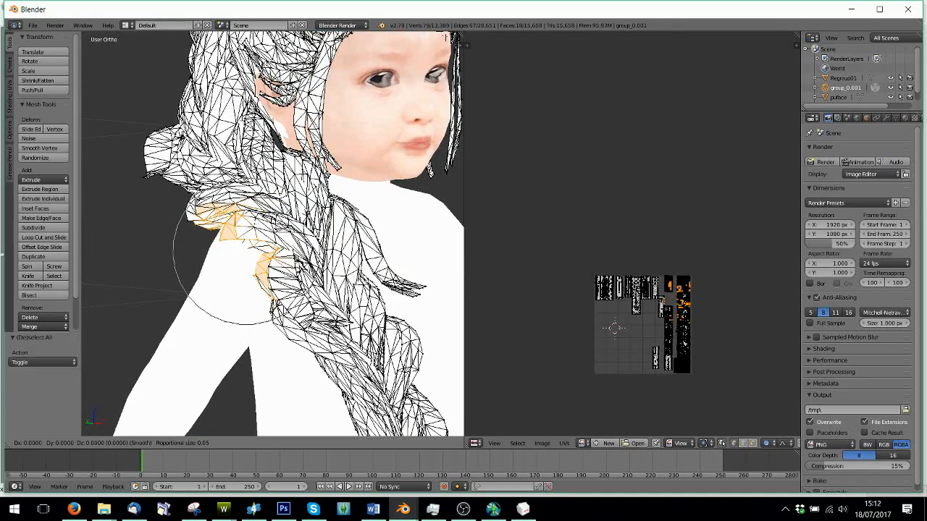
pyautogui.press('Return')
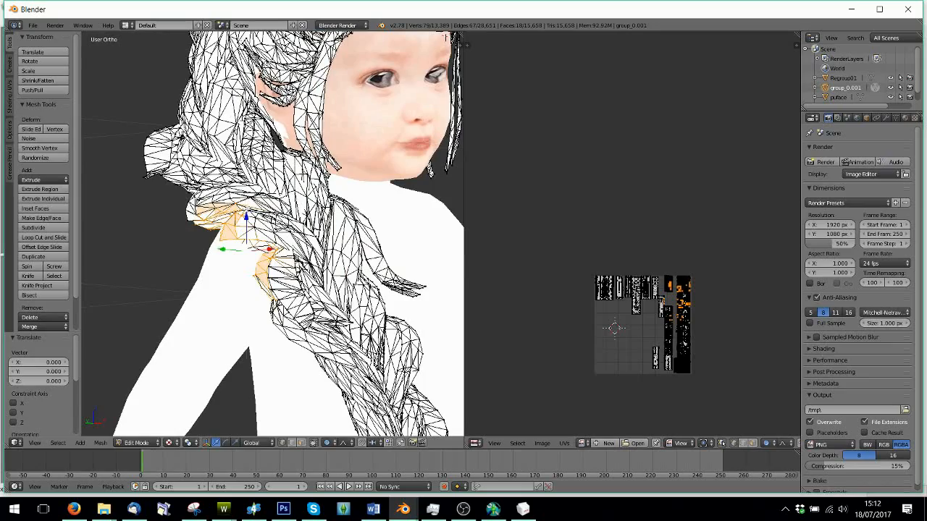
pyautogui.moveTo(246, 217); pyautogui.dragTo(246, 202)
pyautogui.moveTo(251, 205); pyautogui.dragTo(320, 194, button='middle')
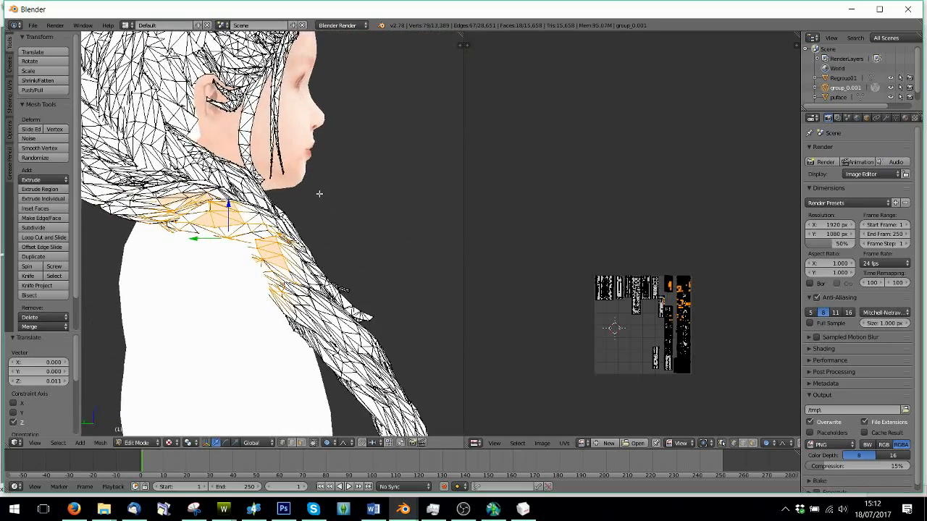
# Select a larger section of the braid resting on the shoulder and raise it about 0.019 along Z with proportional size 0.05
pyautogui.press('a')
pyautogui.moveTo(242, 217)
pyautogui.mouseDown(button='middle')
pyautogui.moveTo(210, 226)
pyautogui.moveTo(168, 264)
pyautogui.mouseUp(button='middle')
pyautogui.press('c')
pyautogui.rightClick(202, 249)
pyautogui.press('c')
pyautogui.moveTo(197, 209); pyautogui.dragTo(253, 249)
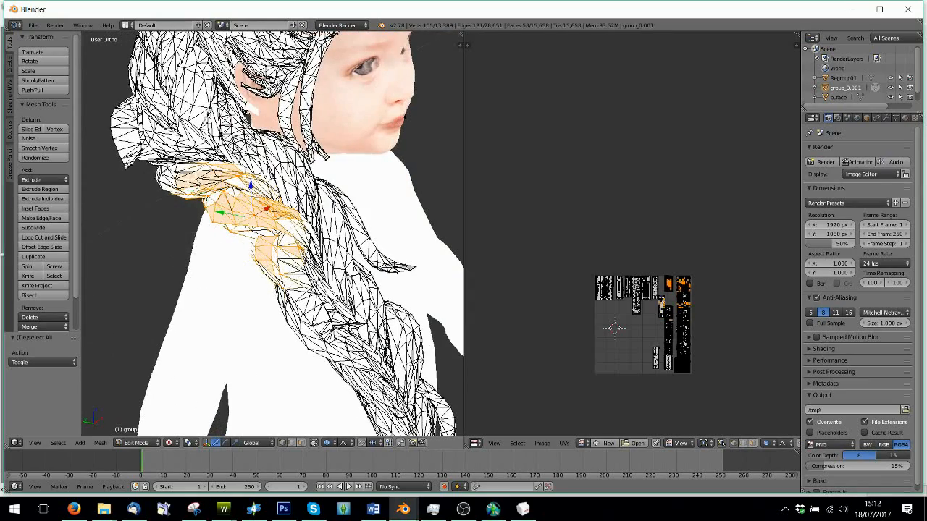
pyautogui.click(250, 218)
pyautogui.moveTo(250, 219); pyautogui.dragTo(291, 197, button='middle')
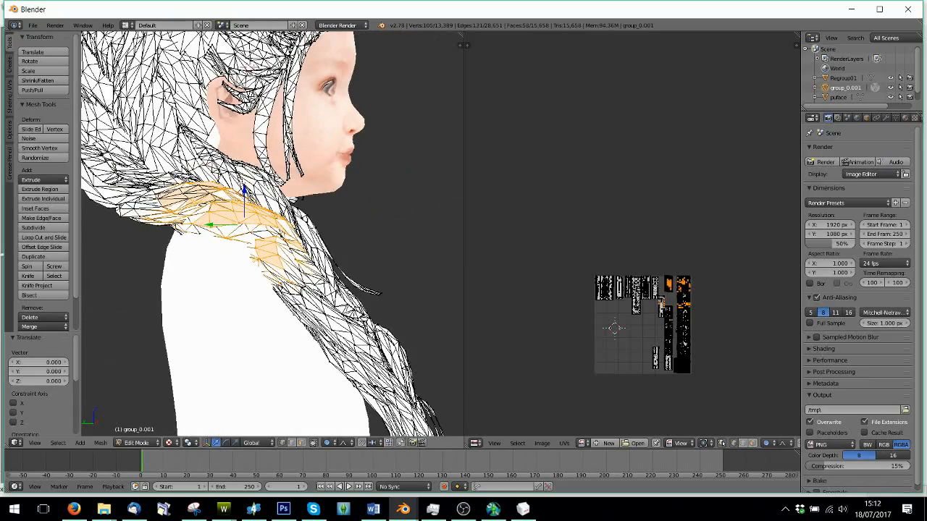
pyautogui.press('g')
pyautogui.press('z')
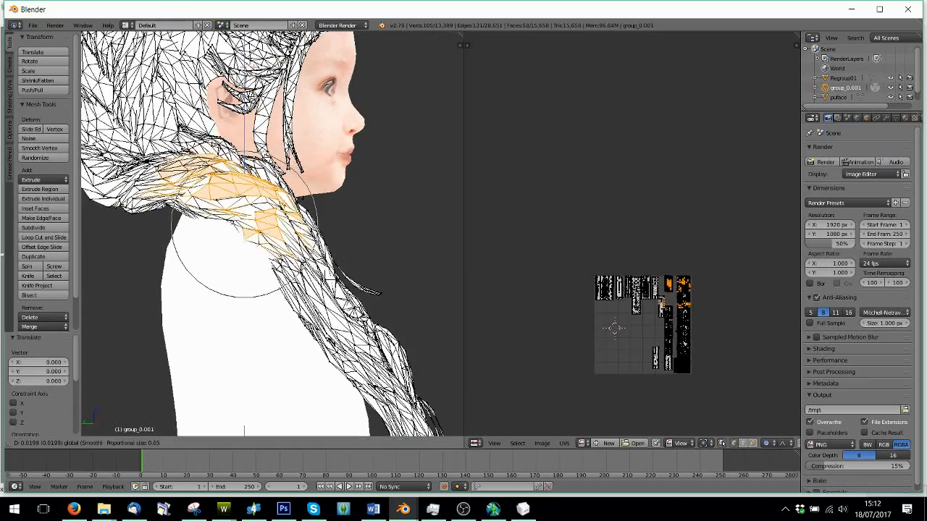
pyautogui.moveTo(244, 165); pyautogui.dragTo(244, 165)
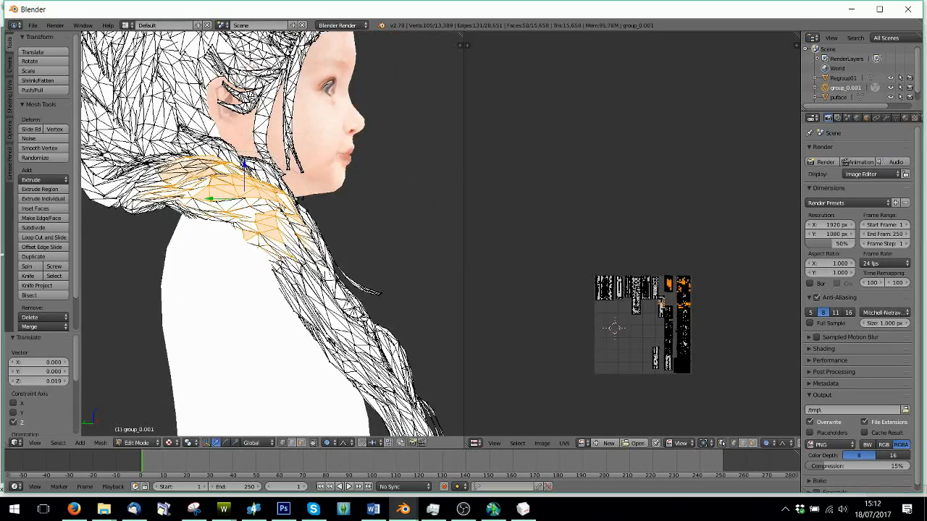
pyautogui.moveTo(245, 165); pyautogui.dragTo(202, 247, button='middle')
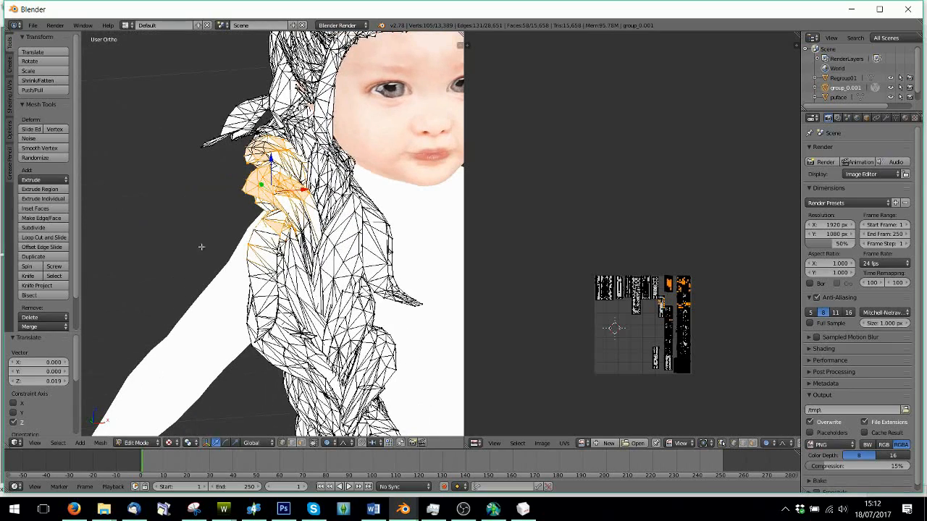
# Finish editing the braid and load TS4SB.dds from the Test folder as the skin texture on the toddler body's faces, ending in Object Mode
pyautogui.click(140, 442)
pyautogui.click(142, 422)
pyautogui.scroll(-4, 257, 328)
pyautogui.rightClick(369, 276)
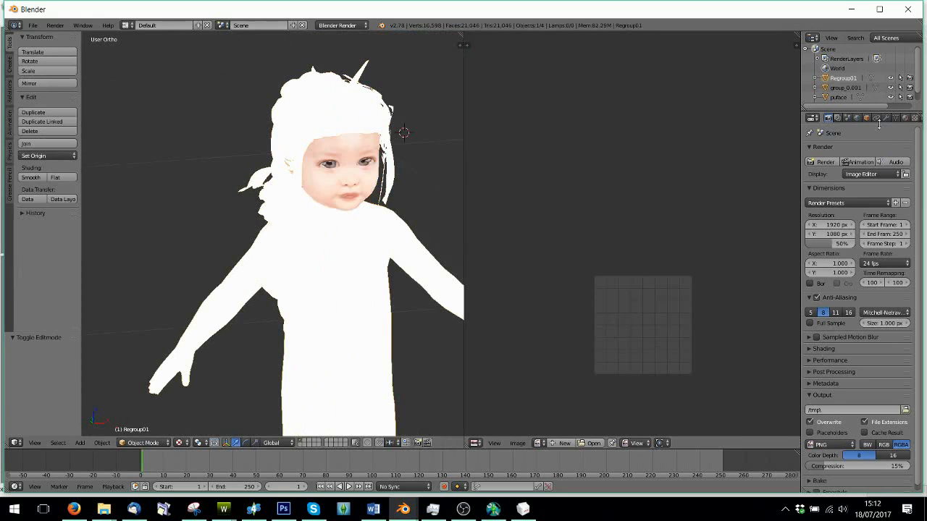
pyautogui.click(140, 442)
pyautogui.click(142, 424)
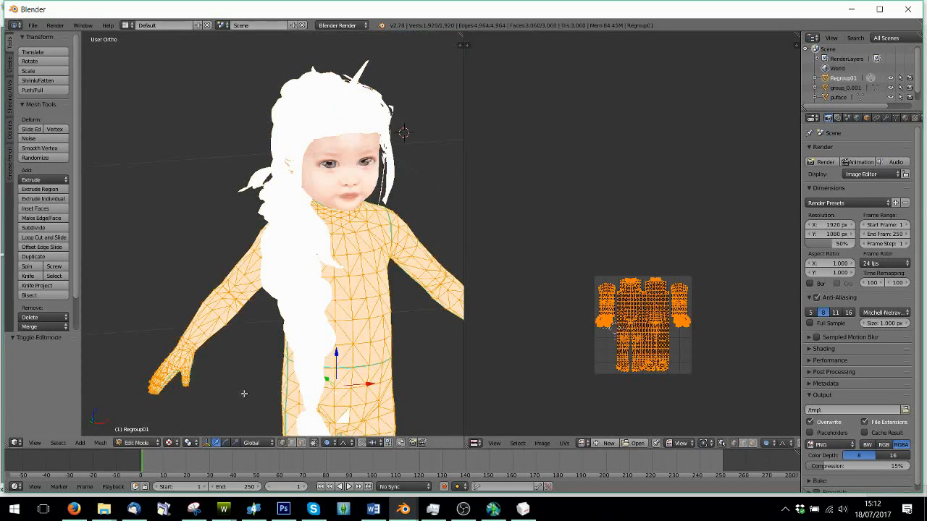
pyautogui.click(543, 443)
pyautogui.click(565, 429)
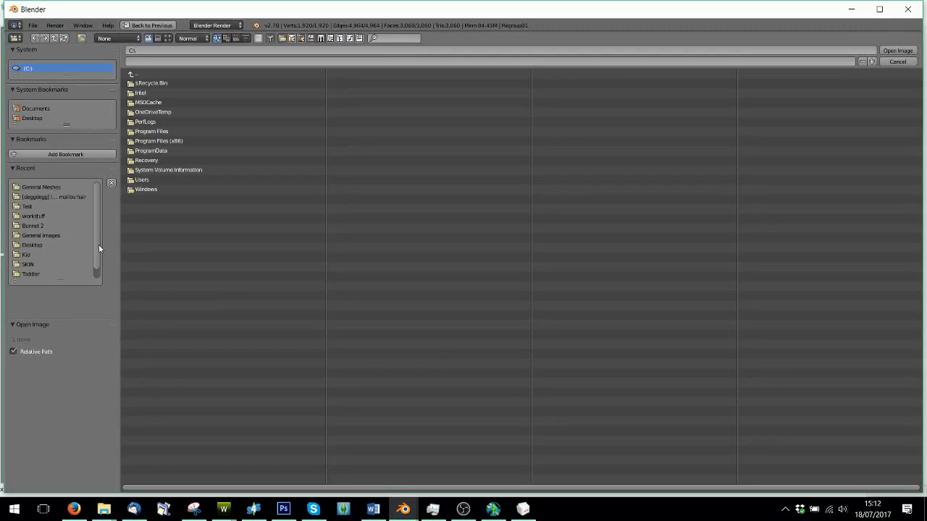
pyautogui.click(28, 207)
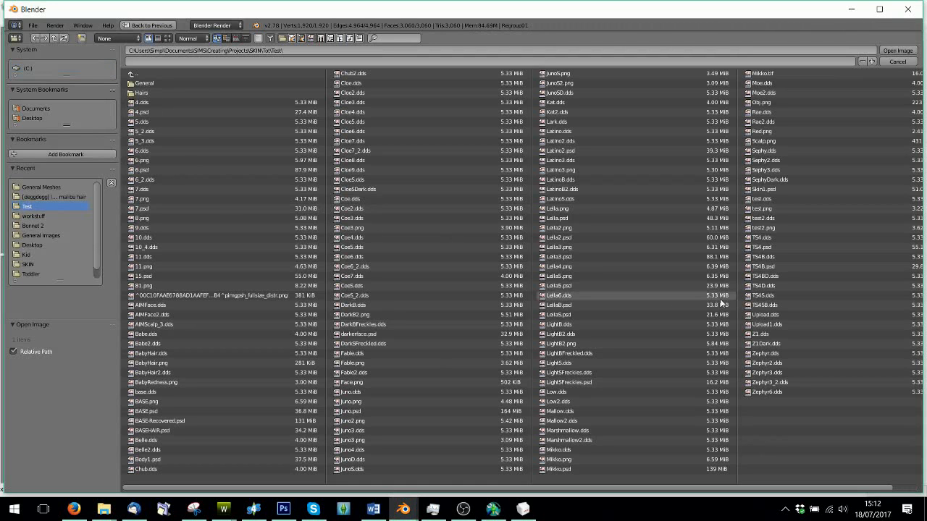
pyautogui.doubleClick(769, 307)
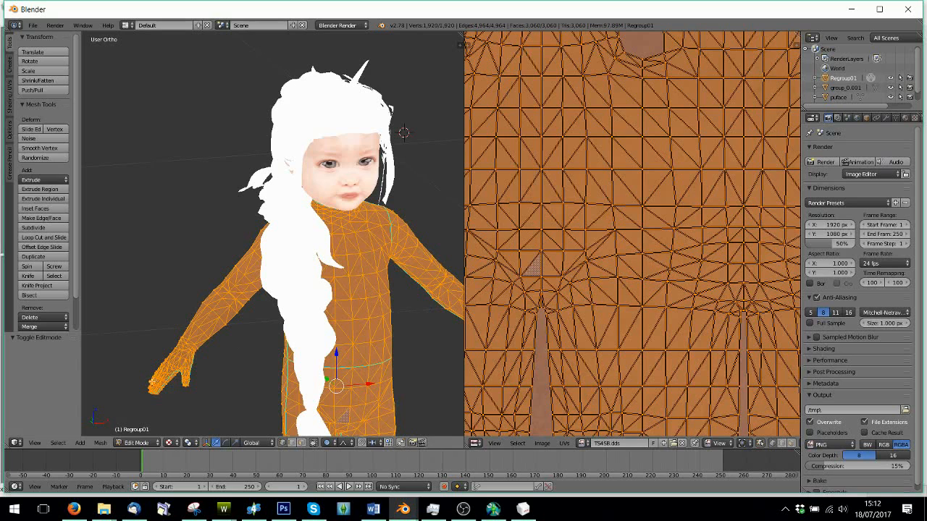
pyautogui.click(130, 442)
pyautogui.click(129, 433)
# Examine the braided hair's fit on the toddler's head, shoulder and torso from the front and side, near and far
pyautogui.scroll(-3, 285, 321)
pyautogui.moveTo(316, 297); pyautogui.dragTo(378, 287, button='middle')
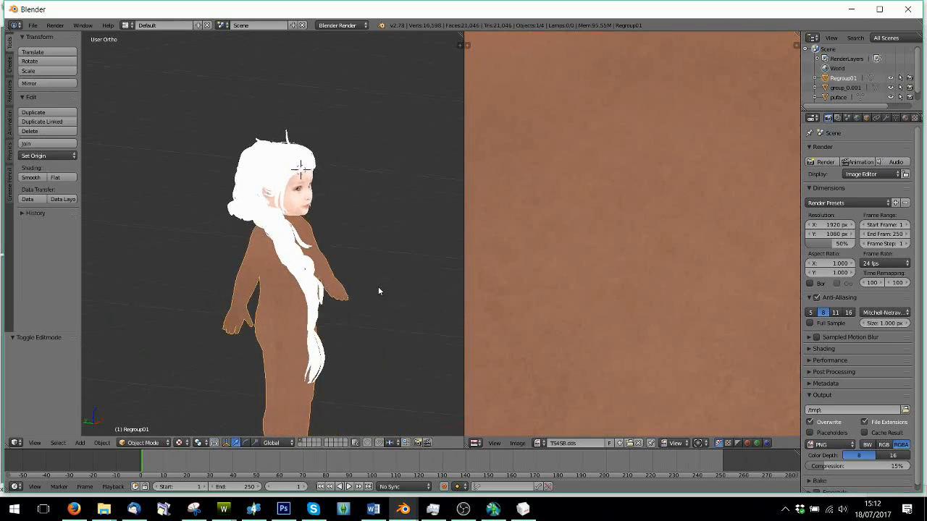
pyautogui.scroll(6, 330, 289)
pyautogui.moveTo(312, 289); pyautogui.dragTo(236, 303, button='middle')
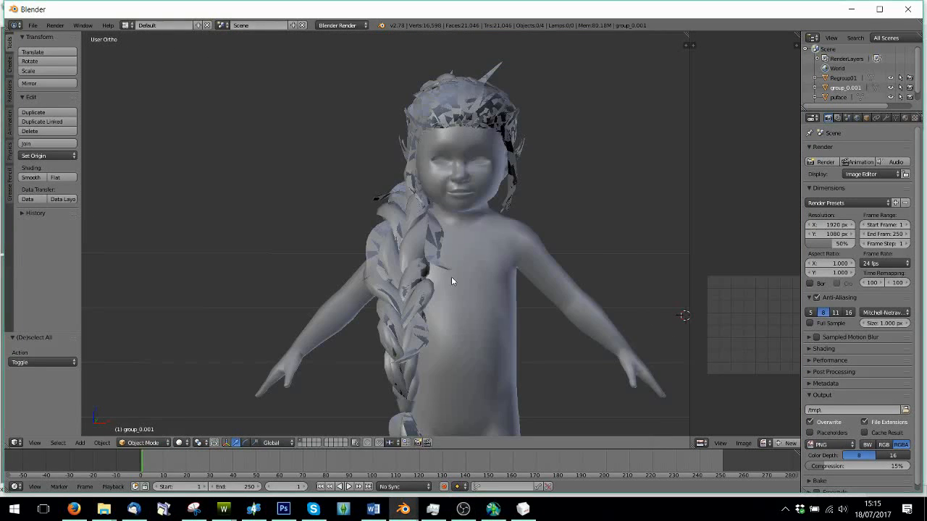
pyautogui.scroll(-3, 434, 282)
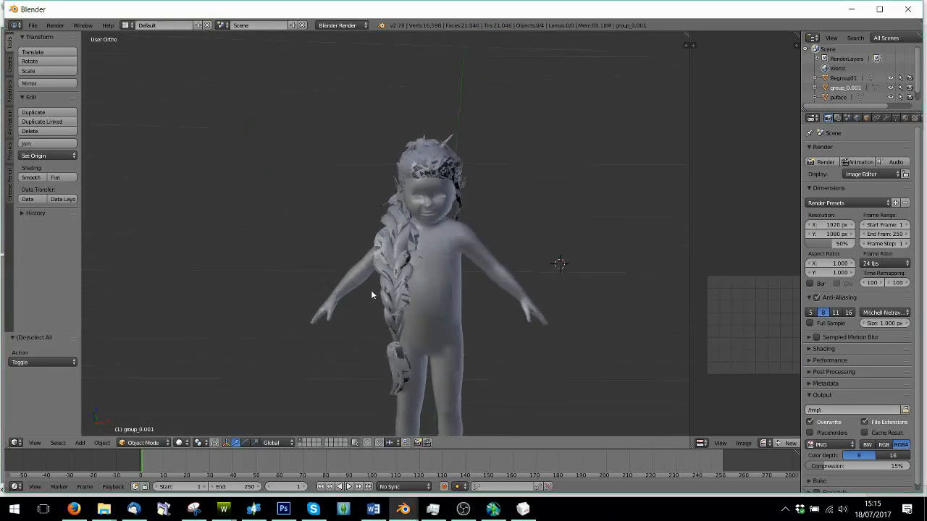
pyautogui.moveTo(371, 294); pyautogui.dragTo(410, 304, button='middle')
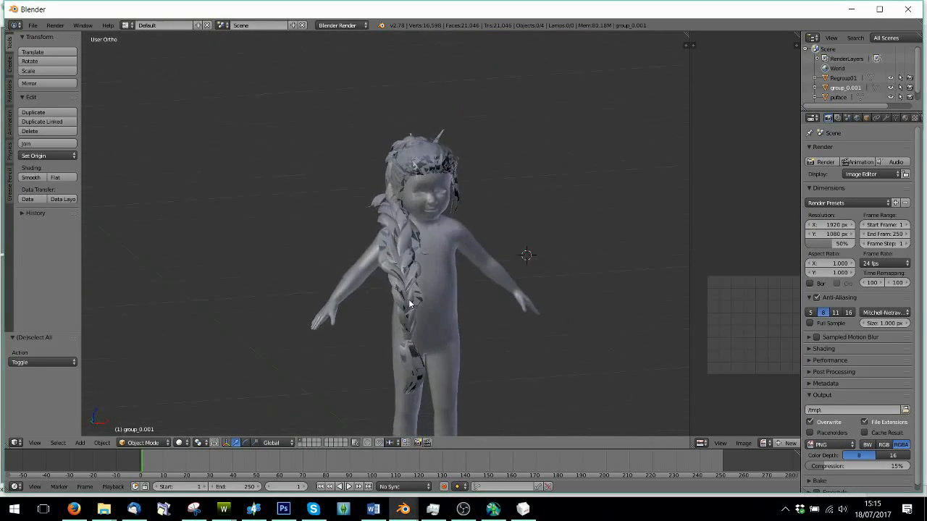
pyautogui.scroll(3, 410, 304)
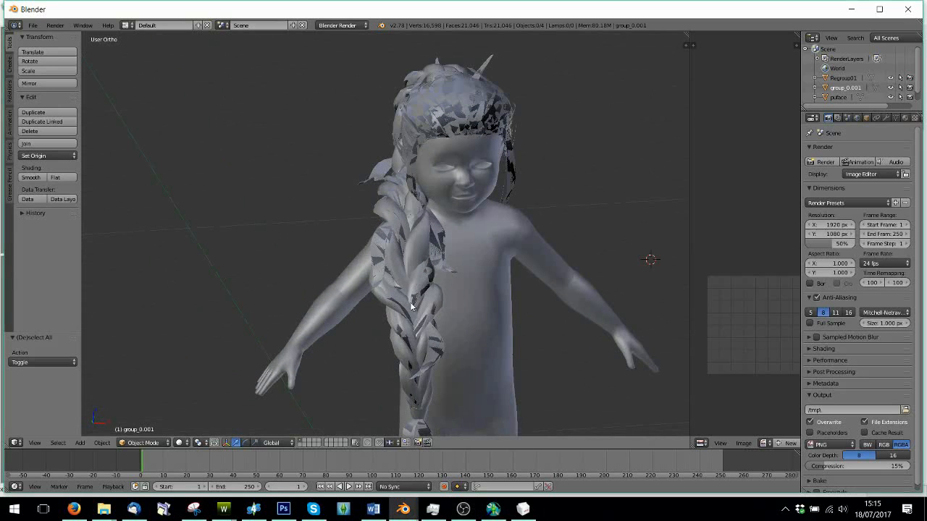
pyautogui.scroll(-3, 498, 315)
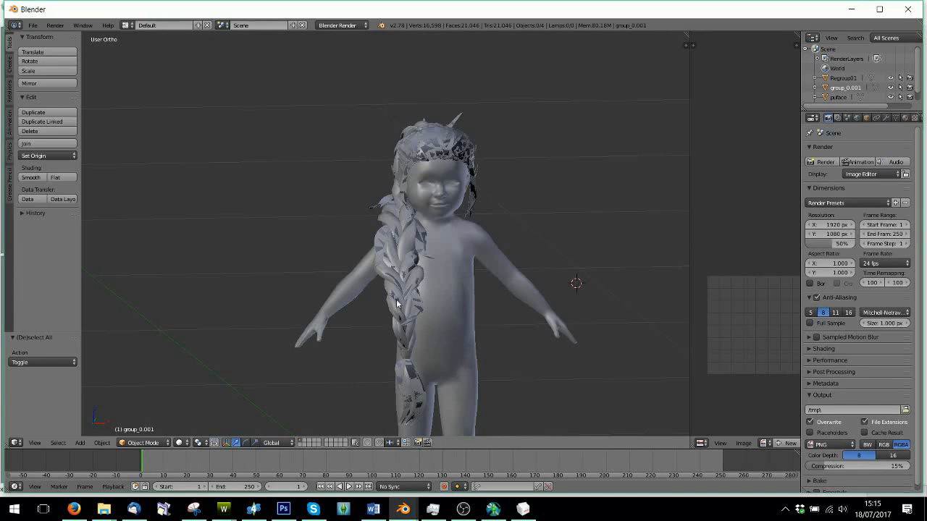
pyautogui.scroll(2, 400, 334)
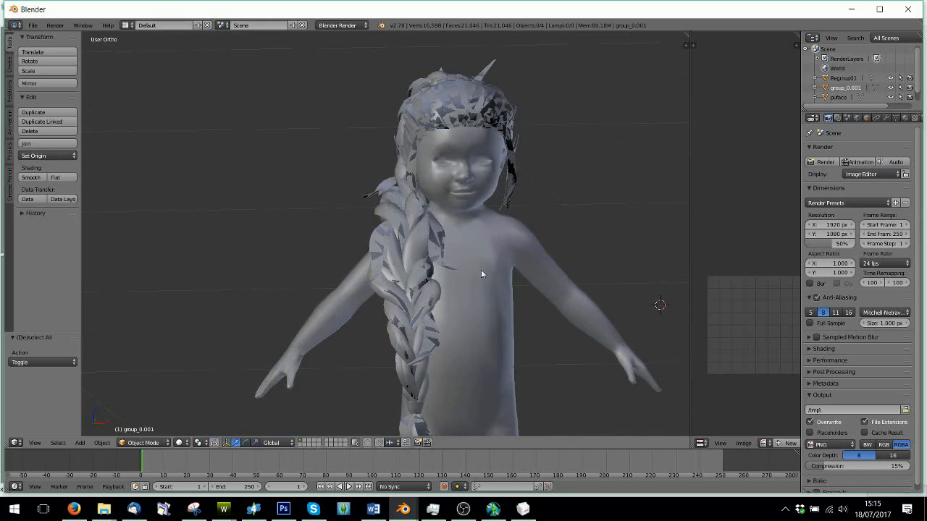
pyautogui.moveTo(480, 274); pyautogui.dragTo(280, 208, button='middle')
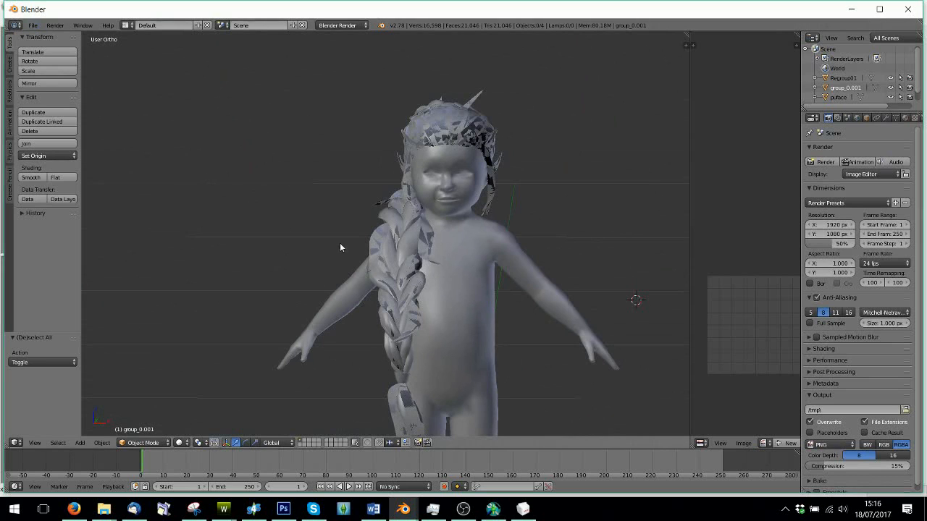
pyautogui.moveTo(340, 244)
pyautogui.mouseDown(button='middle')
pyautogui.moveTo(361, 248)
pyautogui.moveTo(349, 244)
pyautogui.mouseUp(button='middle')
pyautogui.scroll(-3, 350, 244)
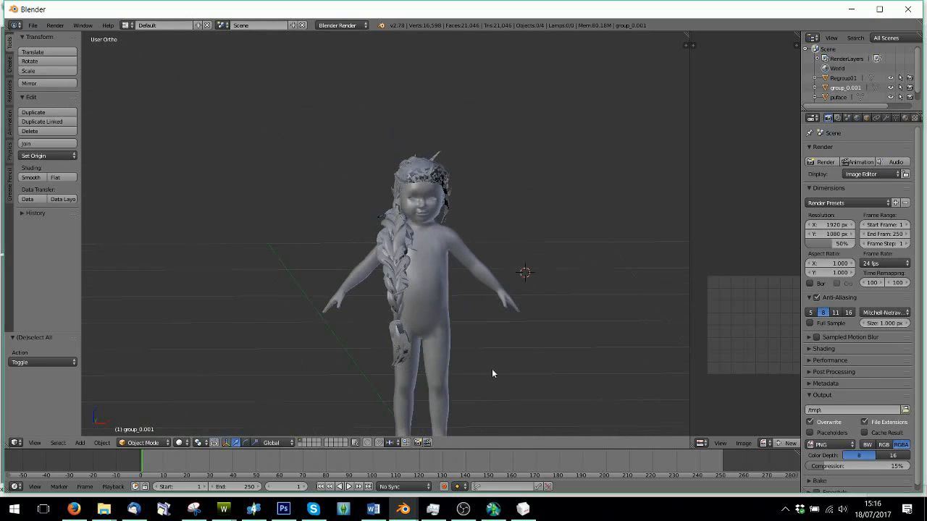
pyautogui.moveTo(492, 368); pyautogui.dragTo(330, 228, button='middle')
pyautogui.scroll(5, 414, 295)
pyautogui.scroll(4, 420, 265)
pyautogui.scroll(-2, 330, 228)
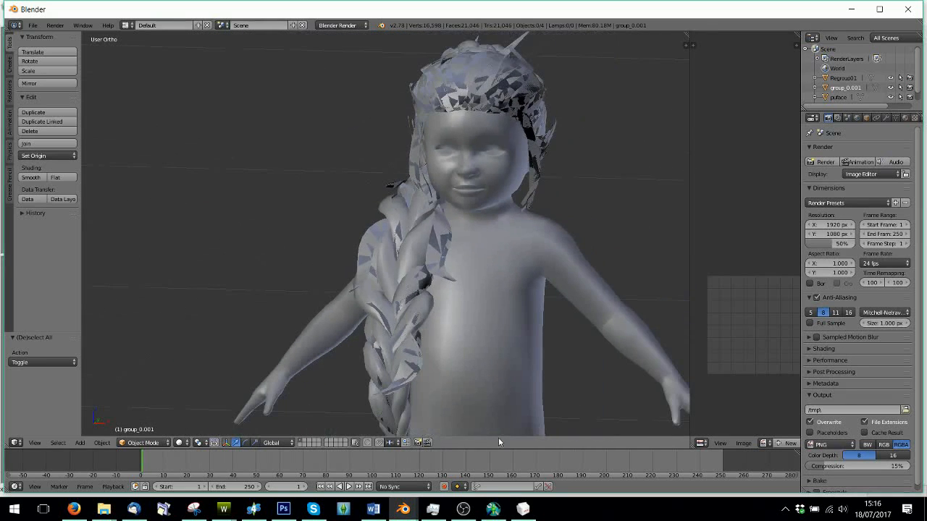
pyautogui.click(463, 509)
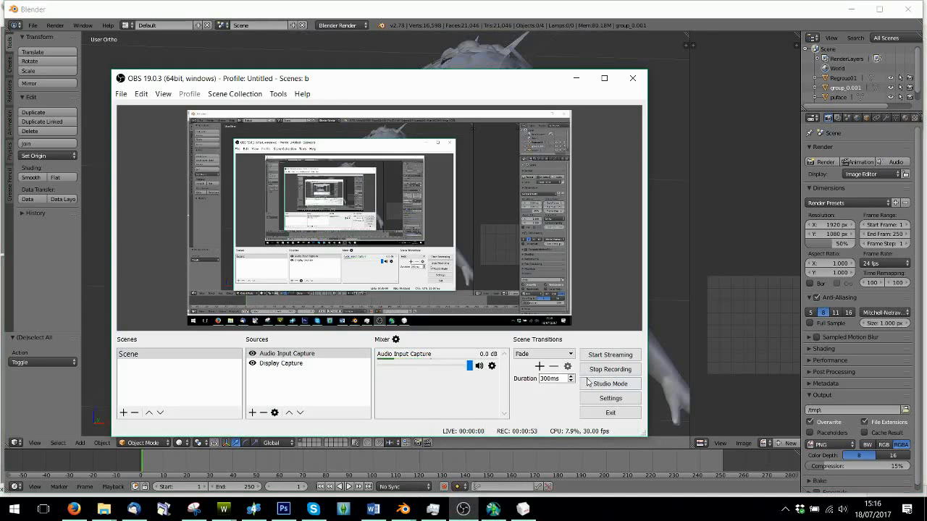